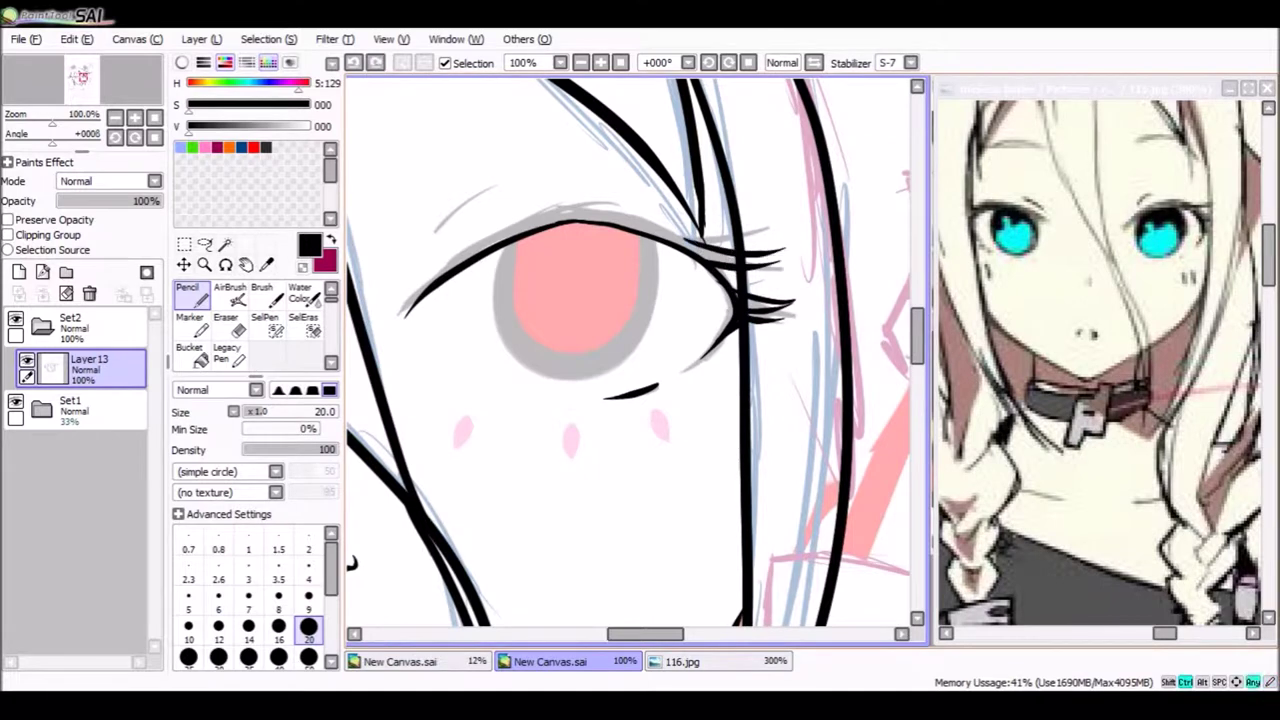
# Redraw the right eye's upper lid as a thick black line with lashes and ink the short crease stroke above it.
pyautogui.hotkey('ctrl', 'z')
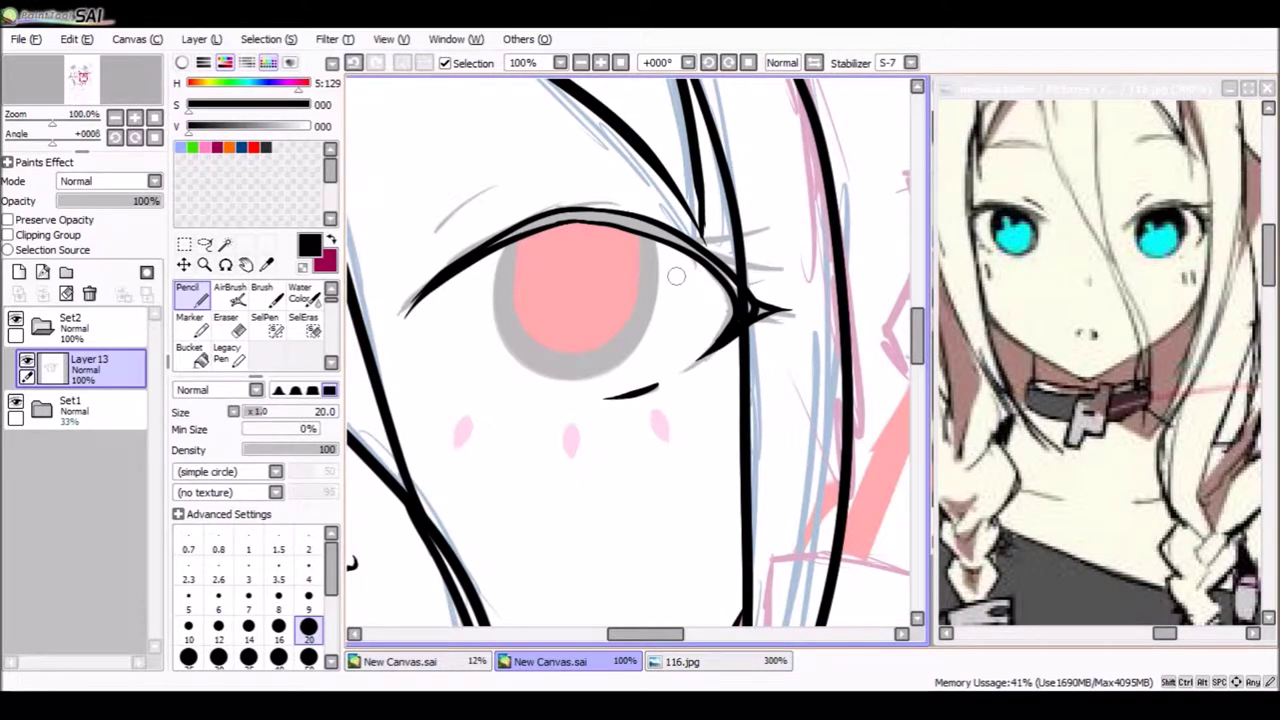
pyautogui.moveTo(736, 262); pyautogui.dragTo(492, 232)
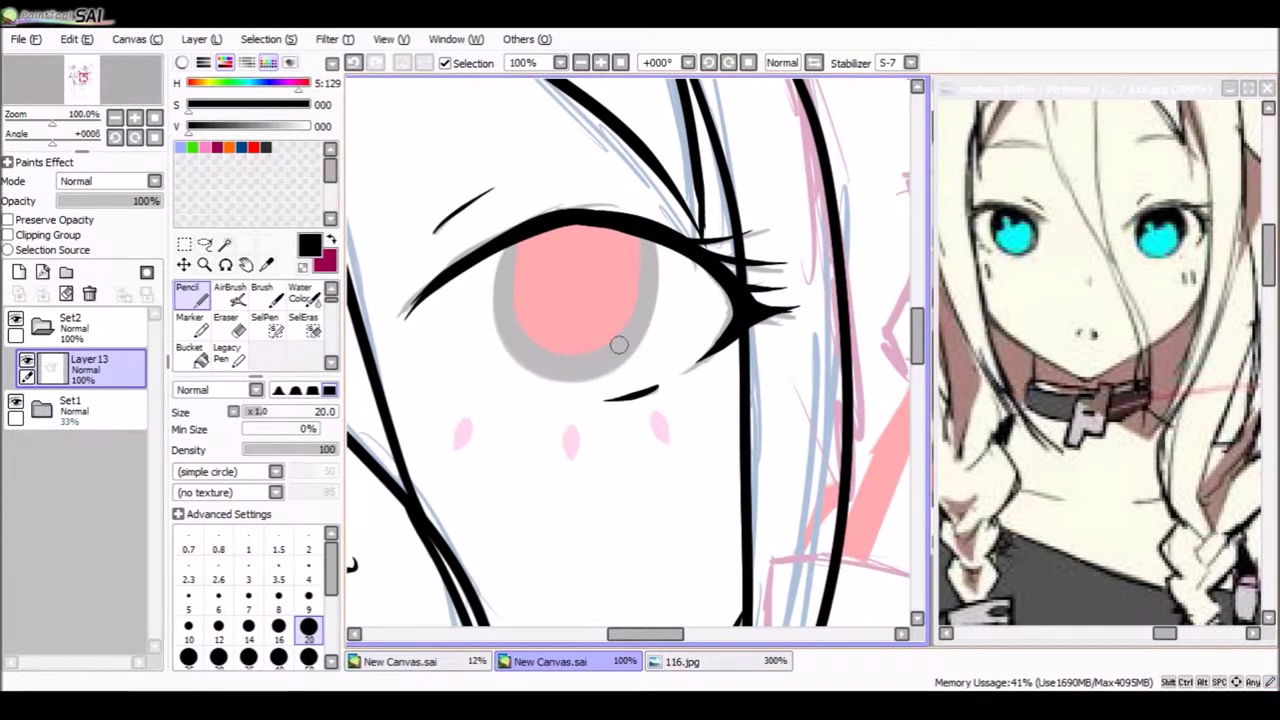
pyautogui.press('e')
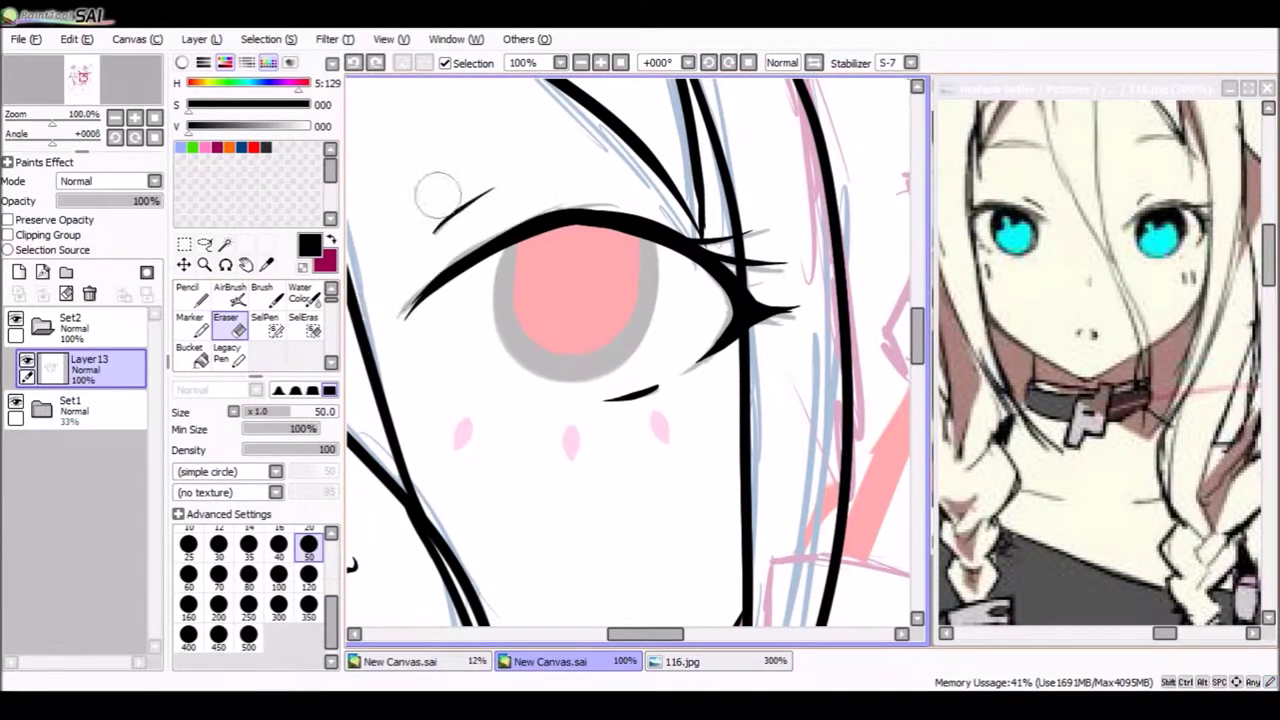
pyautogui.hotkey('ctrl', 'z')
pyautogui.hotkey('ctrl', 'y')
pyautogui.hotkey('ctrl', 'z')
pyautogui.hotkey('ctrl', 'y')
pyautogui.hotkey('ctrl', 'z')
# Lasso the inked right eye and paste a copy of it onto a new layer.
pyautogui.press('a')
pyautogui.moveTo(420, 200)
pyautogui.mouseDown()
pyautogui.moveTo(790, 300)
pyautogui.moveTo(420, 210)
pyautogui.mouseUp()
pyautogui.hotkey('ctrl', 'c')
pyautogui.hotkey('ctrl', 'v')
# Mirror the copied eye and place it over the sketch of the left eye.
pyautogui.scroll(-3, 600, 330)
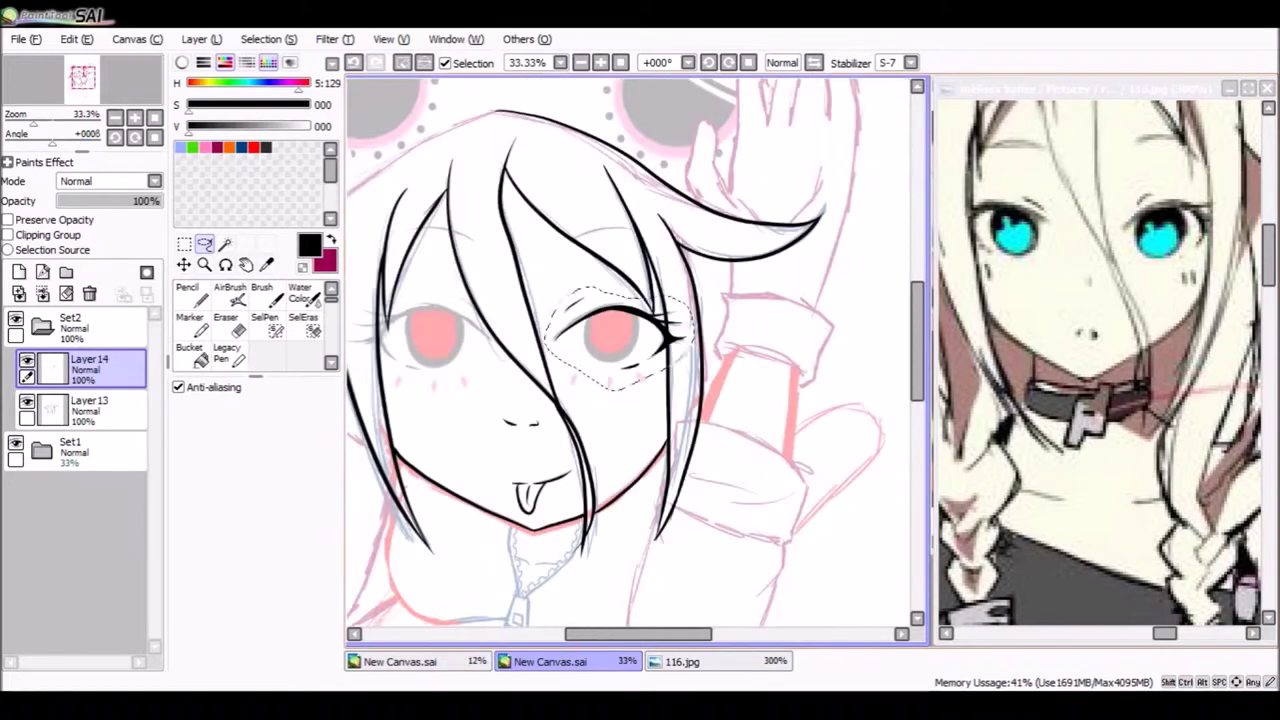
pyautogui.hotkey('ctrl', 't')
pyautogui.scroll(4, 573, 347)
pyautogui.press('e')
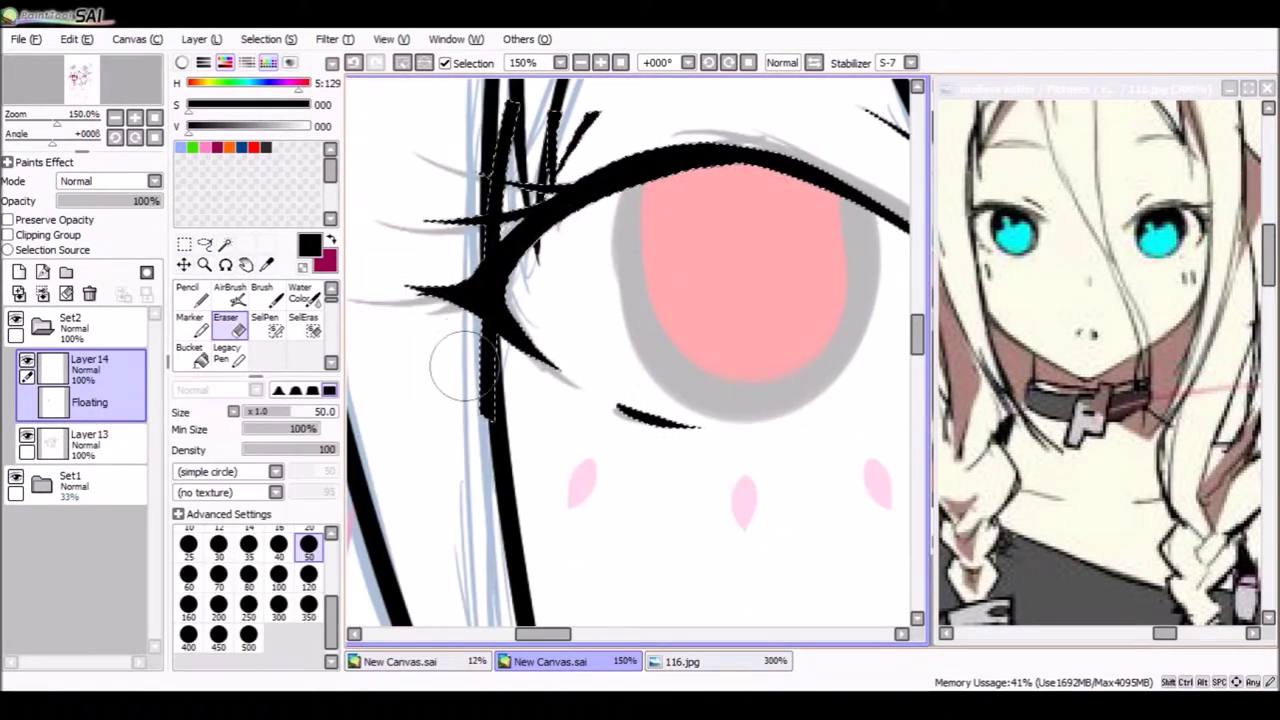
pyautogui.press('Return')
# Deselect the pasted eye and clean up the stray hair lines copied with it, using the eraser at size 10.
pyautogui.scroll(3, 512, 470)
pyautogui.hotkey('ctrl', 'd')
pyautogui.press('w')
pyautogui.click(507, 446)
pyautogui.hotkey('ctrl', 'd')
pyautogui.press('e')
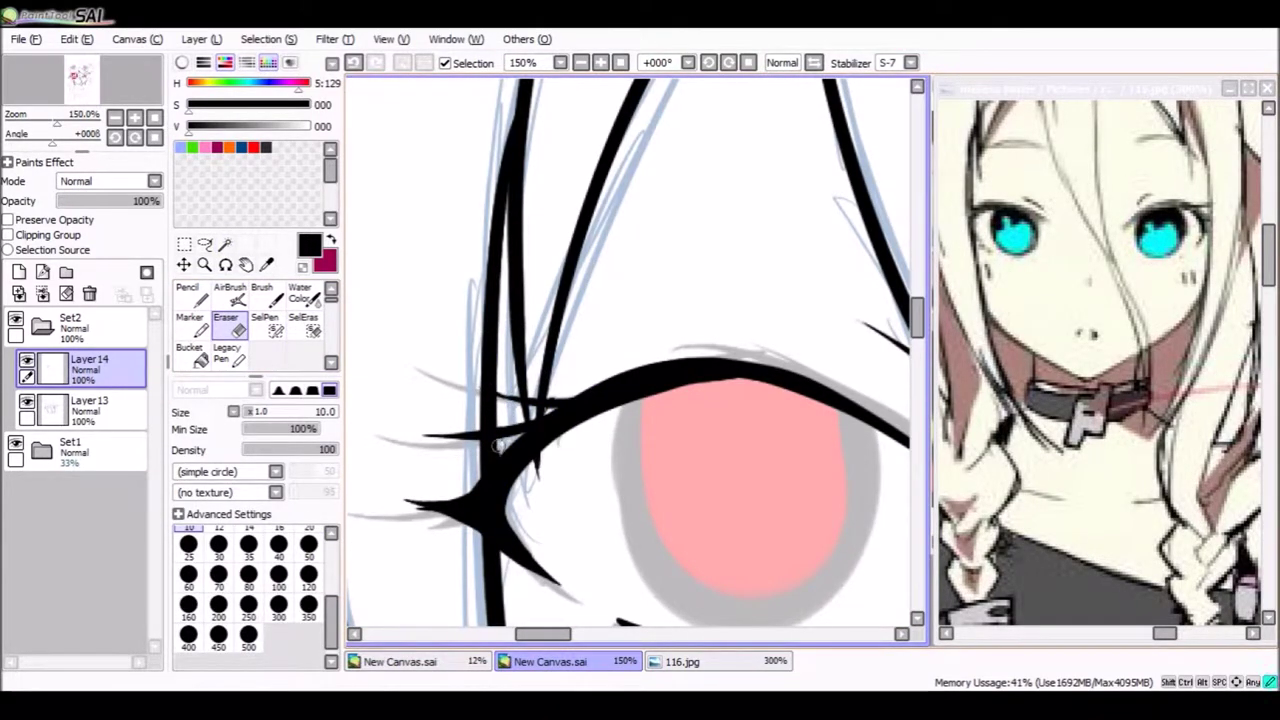
# Ink the eyebrows between the bangs and erase their surplus parts with the eraser at size 120.
pyautogui.scroll(-4, 594, 455)
pyautogui.press('n')
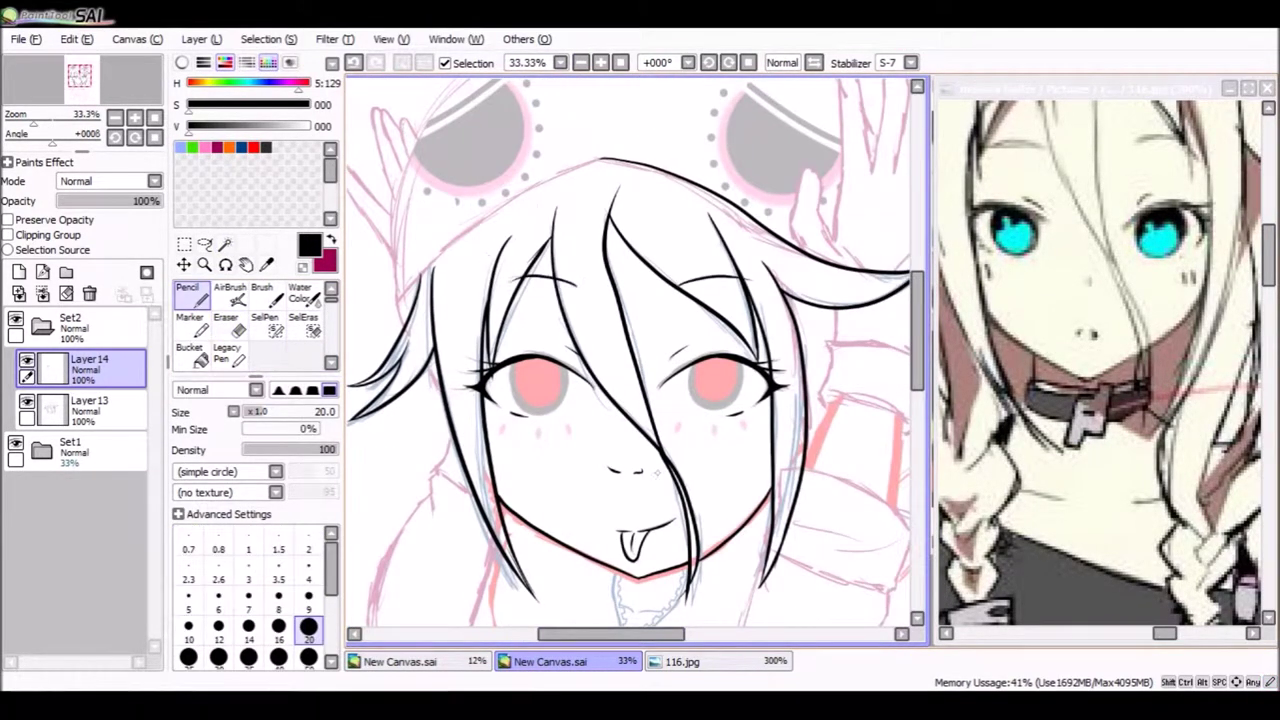
pyautogui.press('e')
pyautogui.scroll(4, 465, 345)
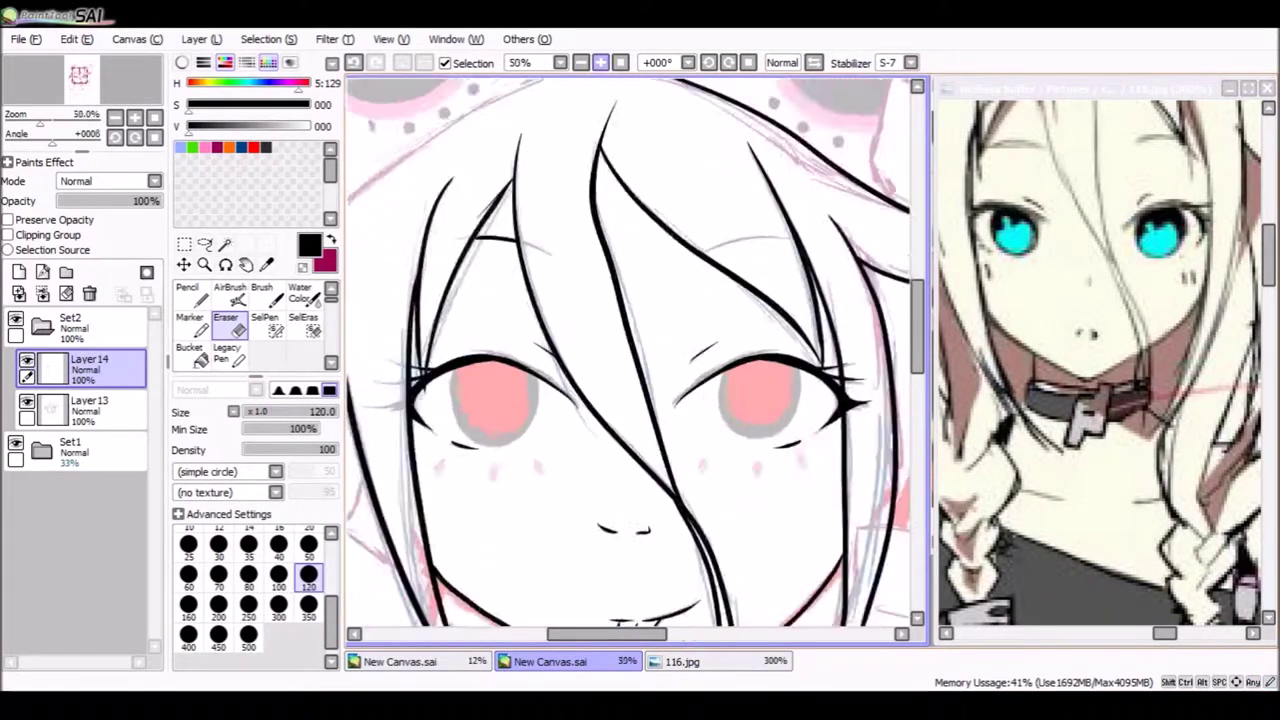
# On Layer13, trim the right eye's outer lashes where they pass the hair strand, using the eraser at size 50.
pyautogui.hotkey('alt', '[')
pyautogui.press('[')
pyautogui.press('[')
pyautogui.press('[')
pyautogui.press('[')
pyautogui.press('[')
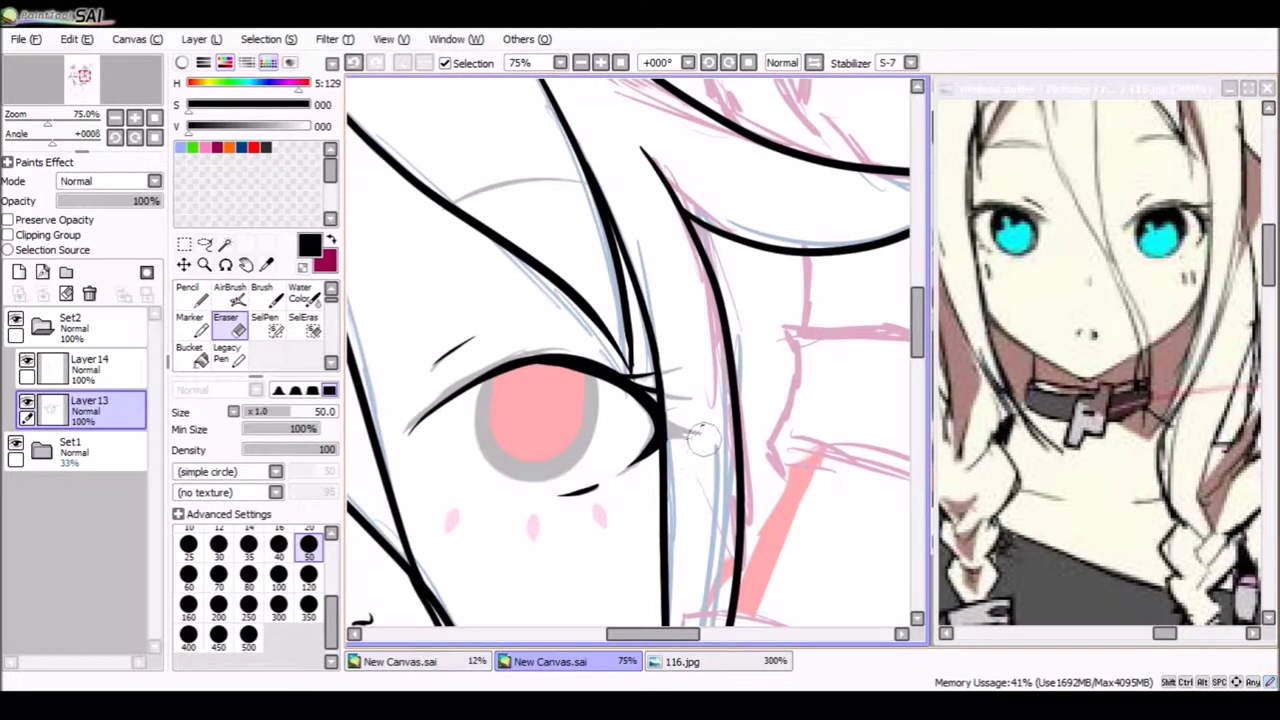
# Reduce the eraser to size 10 and clean up the line art around the left eye's outer corner on Layer13.
pyautogui.moveTo(610, 633); pyautogui.dragTo(536, 633)
pyautogui.press('[')
pyautogui.press('[')
pyautogui.press('[')
pyautogui.press('[')
pyautogui.press('[')
pyautogui.press('[')
pyautogui.press('[')
pyautogui.press('[')
pyautogui.press('[')
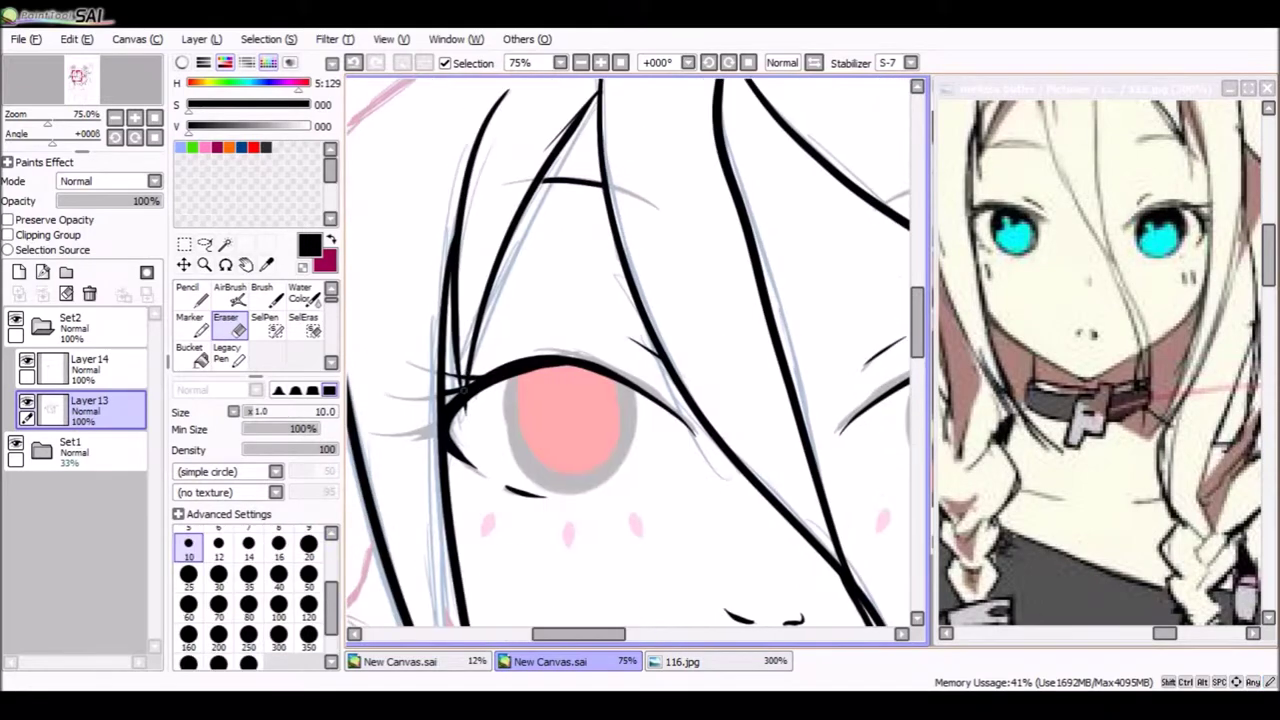
# Select along the hair lines with the Magic Wand and trim the pasted eye's overlapping ink on Layer14.
pyautogui.hotkey('alt', ']')
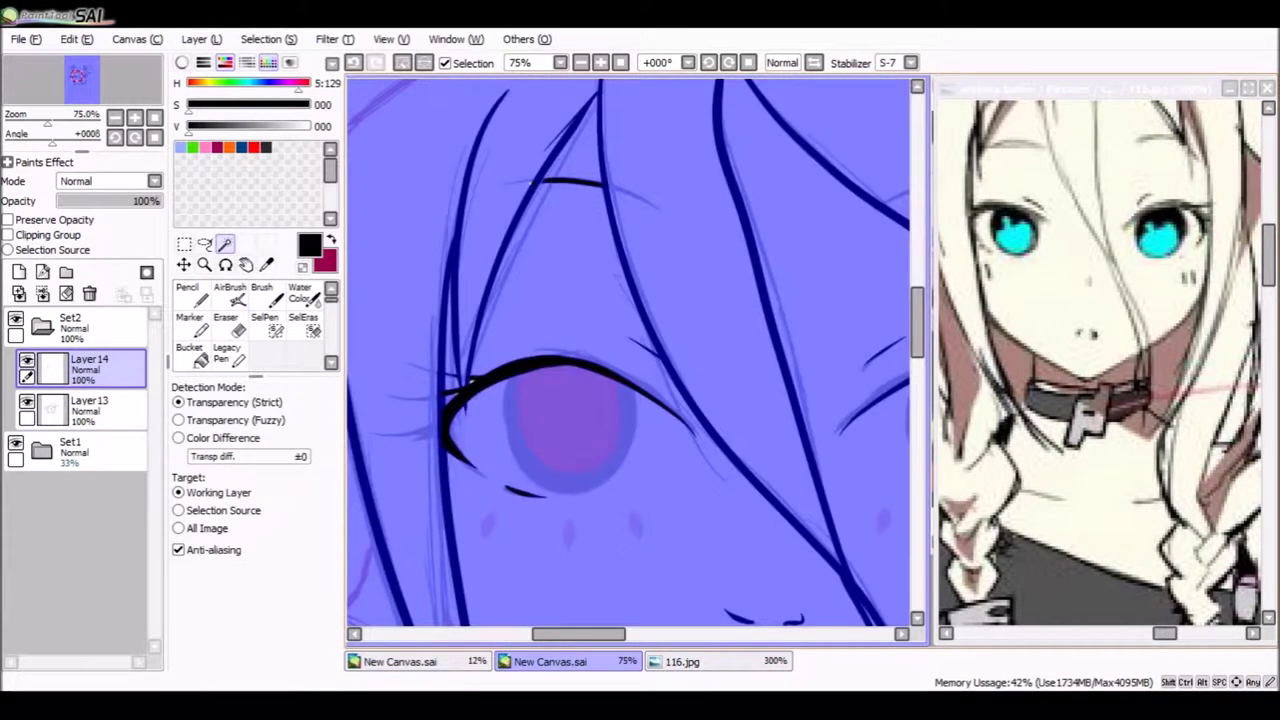
pyautogui.hotkey('alt', '[')
pyautogui.hotkey('alt', ']')
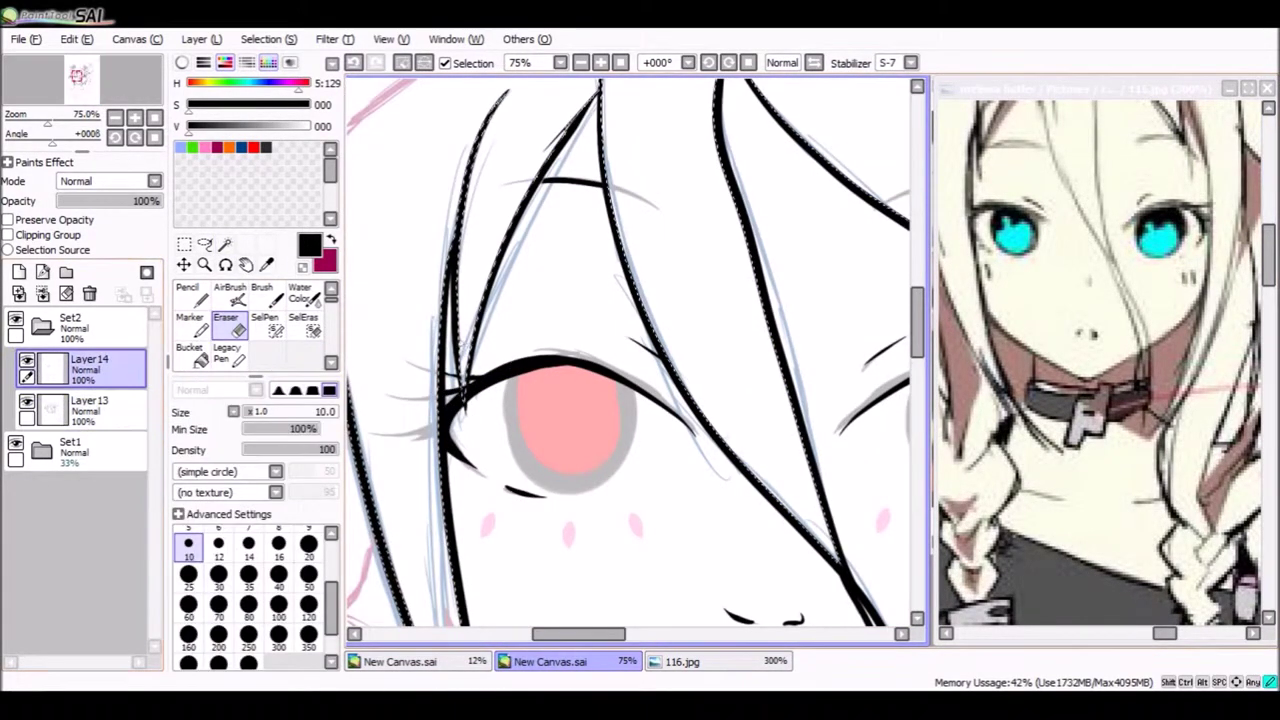
pyautogui.hotkey('alt', '[')
# Move Layer12 and Layer11, which hold the pink cheek marks, out of the Set1 folder.
pyautogui.moveTo(578, 633); pyautogui.dragTo(659, 633)
pyautogui.click(308, 634)
pyautogui.moveTo(513, 323); pyautogui.dragTo(793, 370)
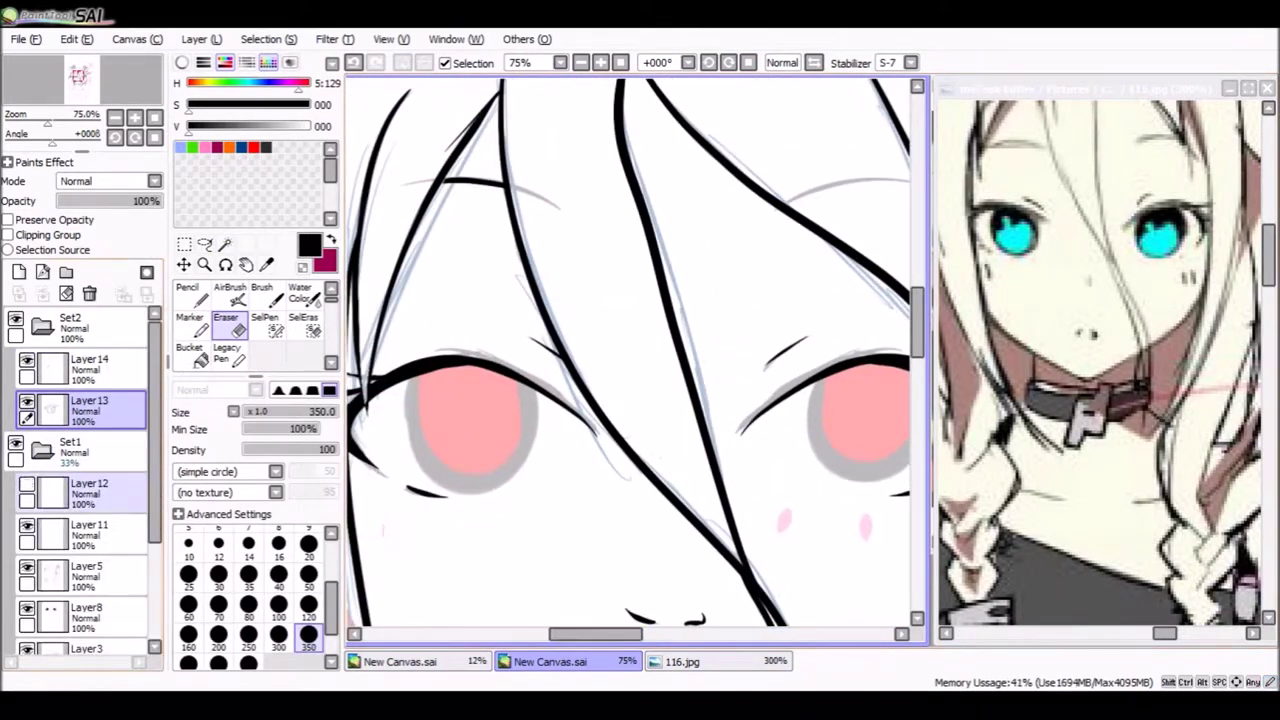
pyautogui.hotkey('alt', '[')
pyautogui.moveTo(89, 483); pyautogui.dragTo(89, 441)
pyautogui.moveTo(89, 524); pyautogui.dragTo(89, 483)
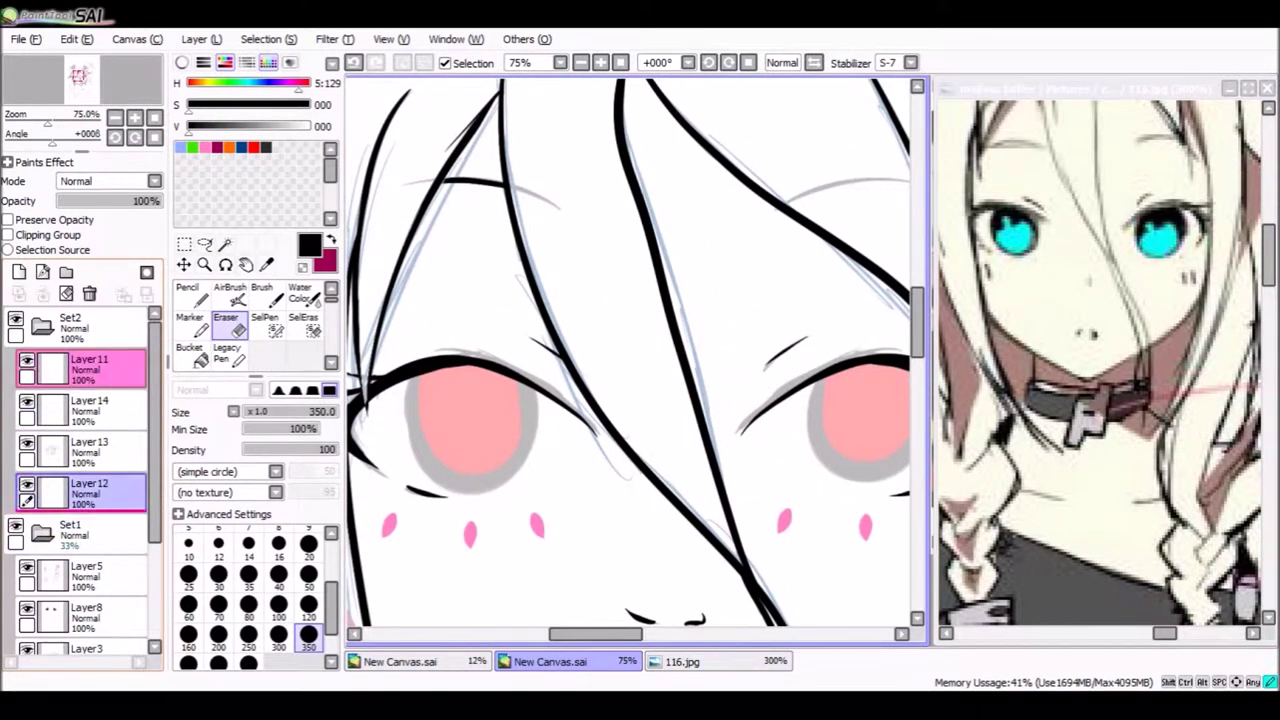
# Merge the pasted eye layer into Layer13 and combine the two cheek mark layers into Layer11.
pyautogui.hotkey('ctrl', 'e')
pyautogui.press('n')
pyautogui.hotkey('ctrl', 'e')
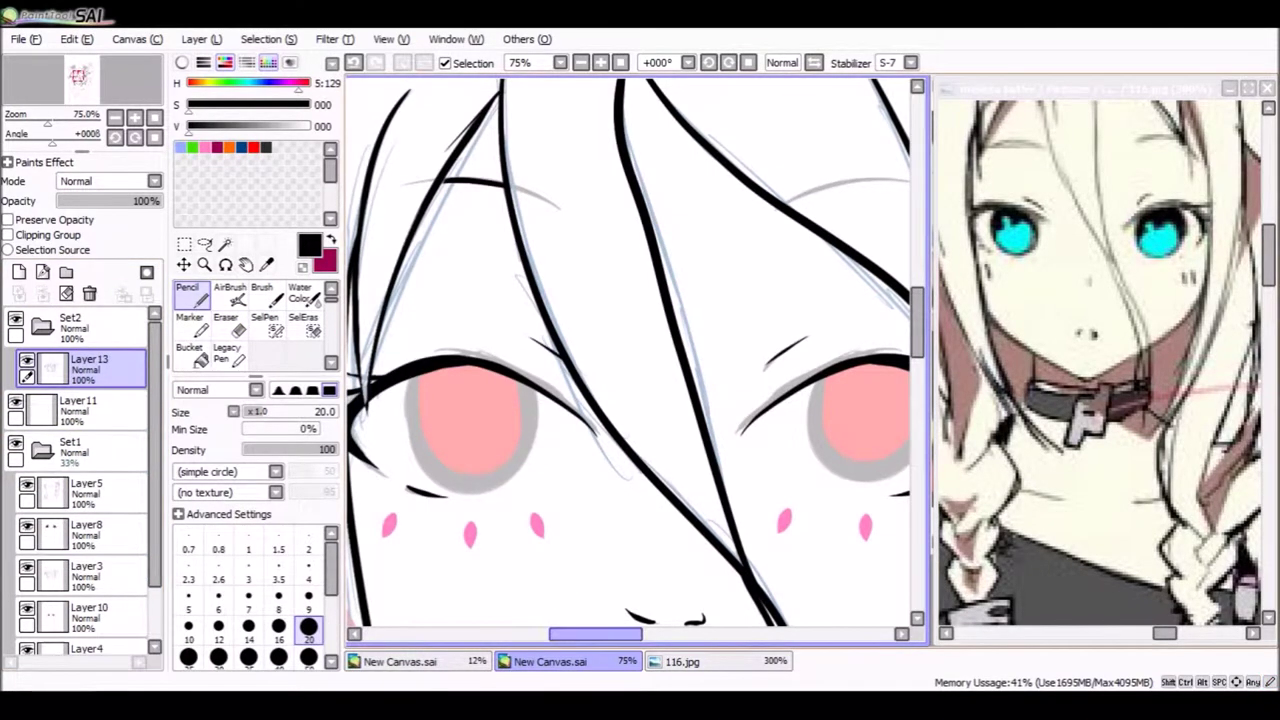
# Ink the wrist cuff of the raised right arm and the forearm edge below it with the size 20 Pencil.
pyautogui.moveTo(700, 400); pyautogui.dragTo(493, 400)
pyautogui.moveTo(600, 325); pyautogui.dragTo(860, 395)
pyautogui.moveTo(700, 450); pyautogui.dragTo(690, 325)
pyautogui.moveTo(598, 205); pyautogui.dragTo(606, 345)
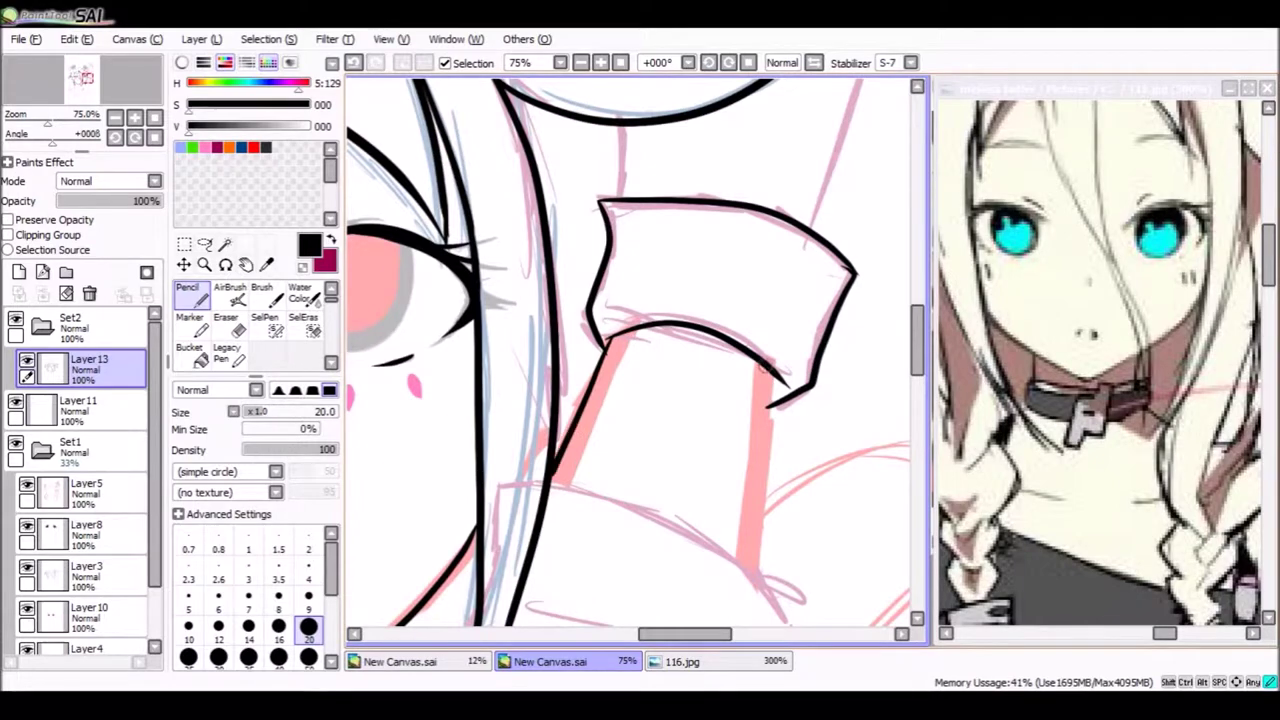
# Ink the top edge of the lower sleeve cuff and erase the hair strand that crosses the cuff.
pyautogui.moveTo(572, 427); pyautogui.dragTo(572, 120)
pyautogui.moveTo(497, 140)
pyautogui.mouseDown()
pyautogui.moveTo(642, 157)
pyautogui.moveTo(790, 305)
pyautogui.mouseUp()
pyautogui.press('e')
pyautogui.moveTo(480, 255); pyautogui.dragTo(452, 415)
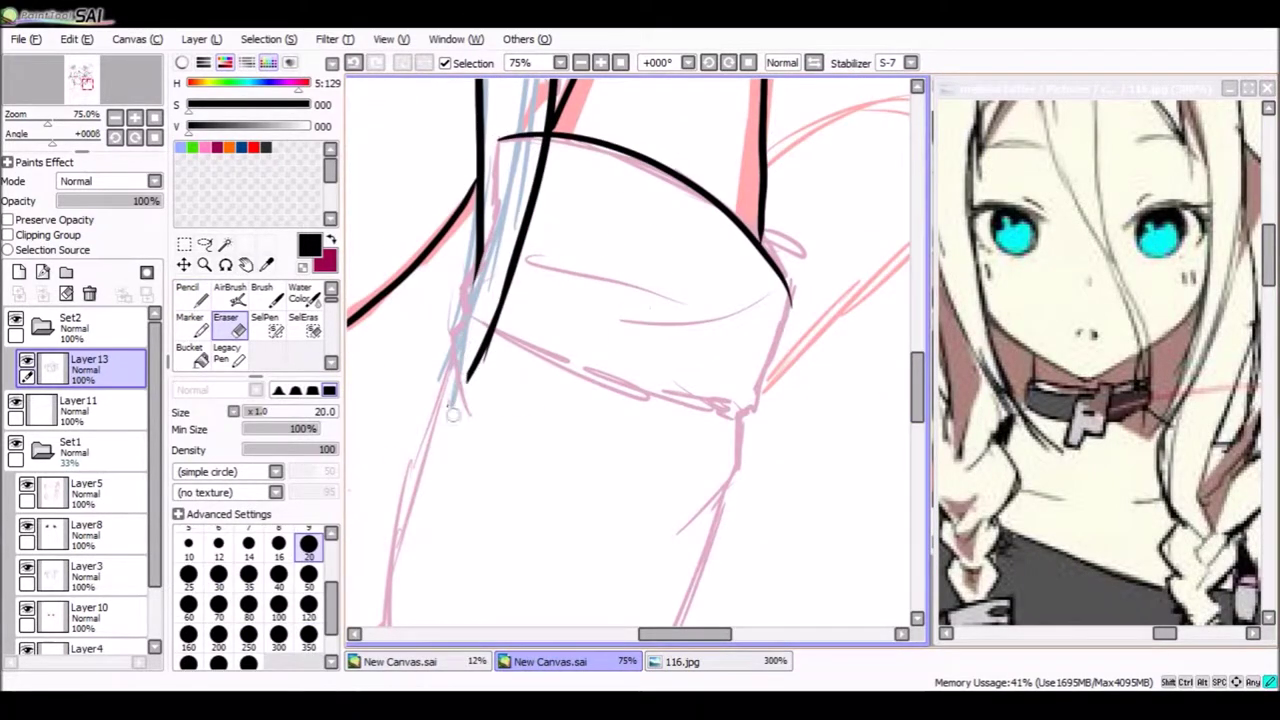
pyautogui.moveTo(528, 154); pyautogui.dragTo(505, 305)
pyautogui.moveTo(505, 305)
pyautogui.mouseDown()
pyautogui.moveTo(505, 545)
pyautogui.moveTo(505, 412)
pyautogui.mouseUp()
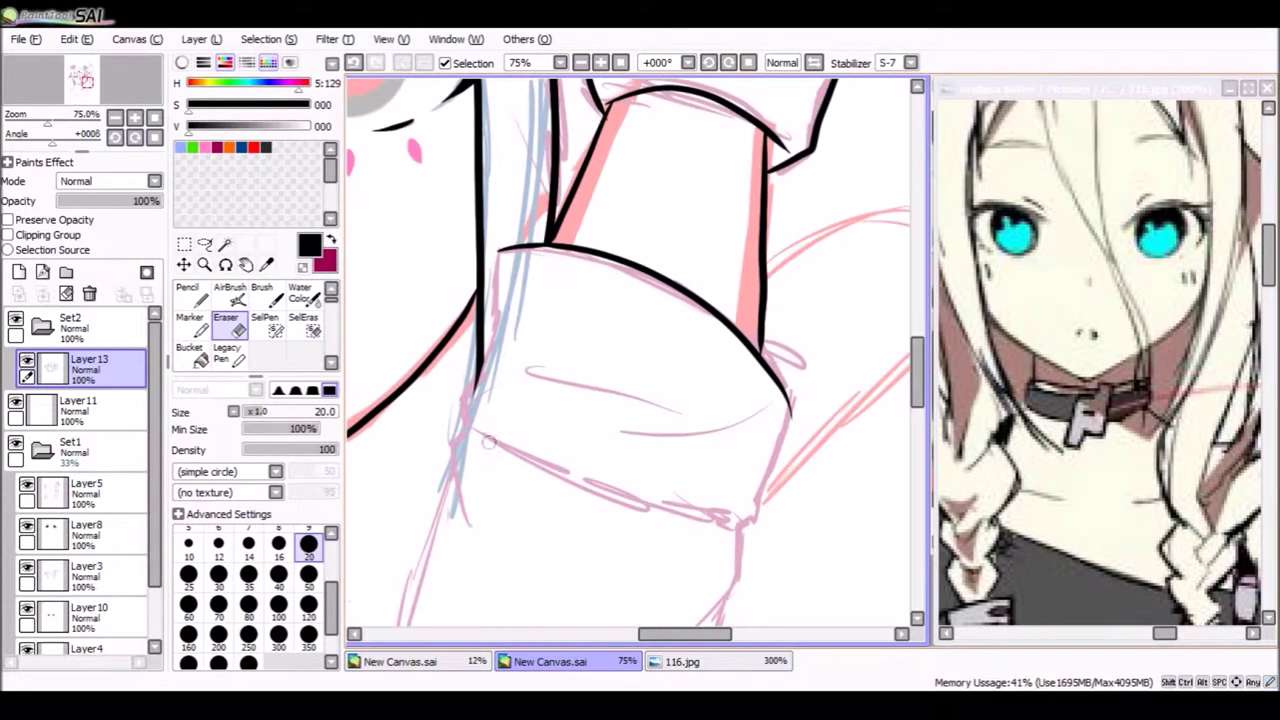
# Ink the left and right sides of the lower sleeve cuff.
pyautogui.press('n')
pyautogui.moveTo(499, 247); pyautogui.dragTo(494, 300)
pyautogui.moveTo(743, 522); pyautogui.dragTo(790, 402)
# Ink the cuff's bottom edge, the right sleeve's outline and its fold lines.
pyautogui.moveTo(463, 413); pyautogui.dragTo(463, 213)
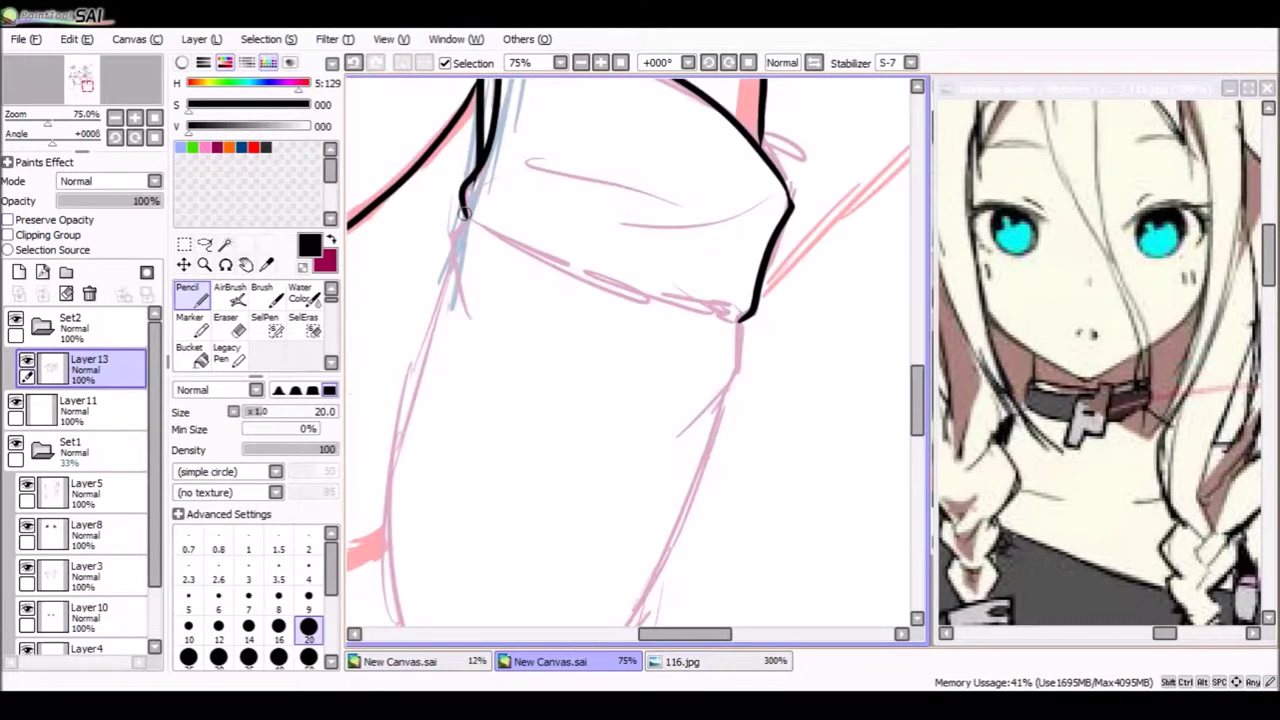
pyautogui.scroll(-4, 893, 84)
pyautogui.moveTo(635, 222); pyautogui.dragTo(628, 340)
pyautogui.scroll(-4, 640, 320)
pyautogui.moveTo(625, 85)
pyautogui.mouseDown()
pyautogui.moveTo(588, 444)
pyautogui.moveTo(905, 210)
pyautogui.mouseUp()
pyautogui.moveTo(622, 210); pyautogui.dragTo(712, 472)
pyautogui.moveTo(816, 183); pyautogui.dragTo(677, 338)
# Ink both edges of the collar opening and the zipper pull beneath it, cleaning up the rough stroke.
pyautogui.scroll(3, 725, 237)
pyautogui.hscroll(-8, 725, 237)
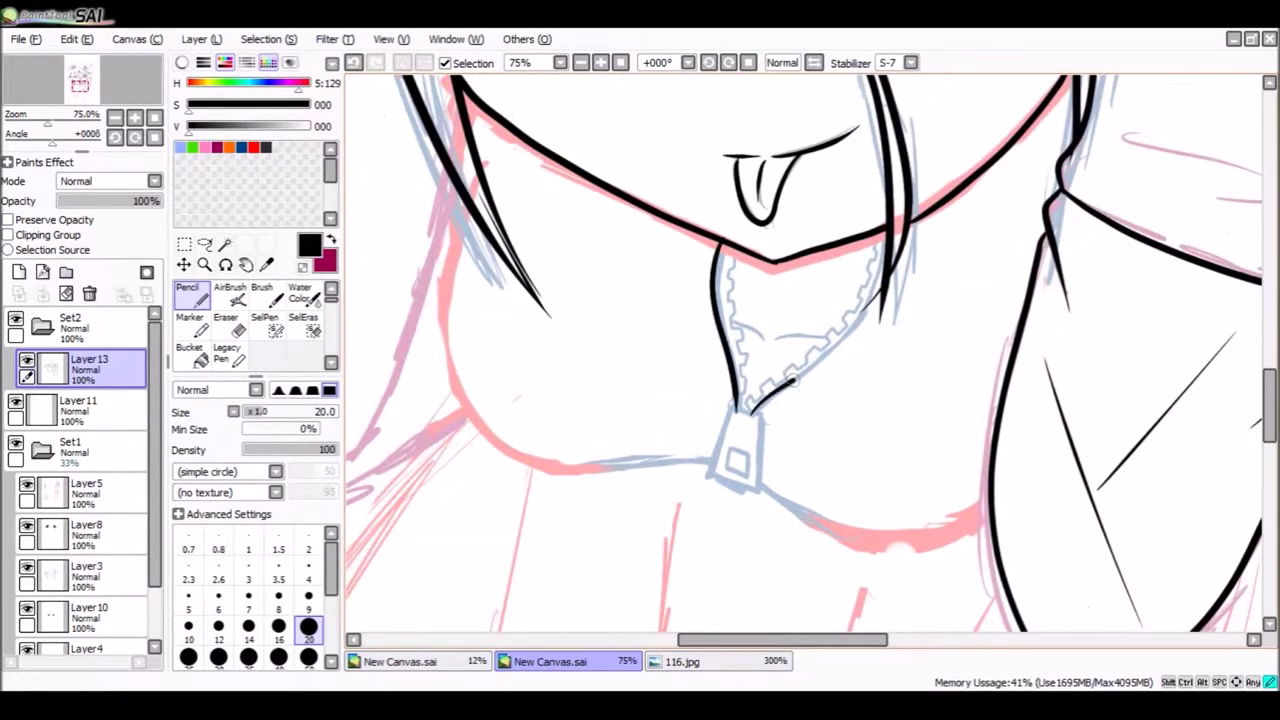
pyautogui.moveTo(790, 381); pyautogui.dragTo(870, 288)
pyautogui.press('e')
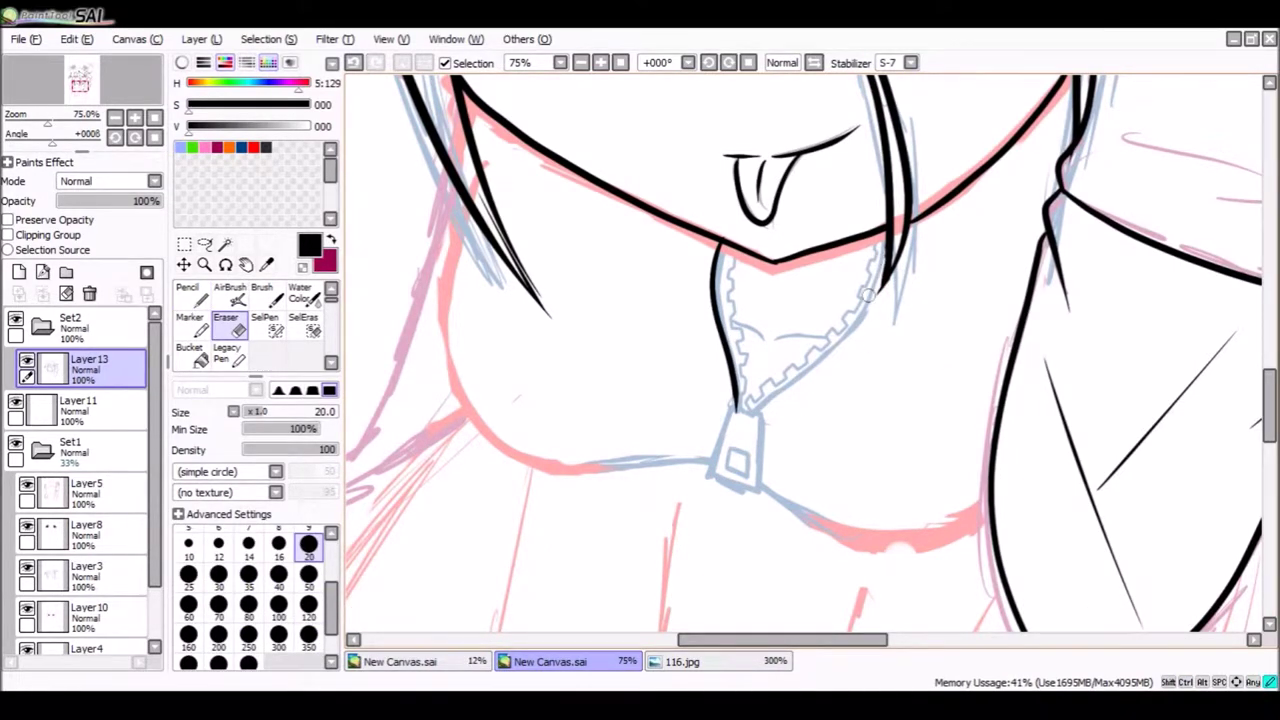
pyautogui.press('n')
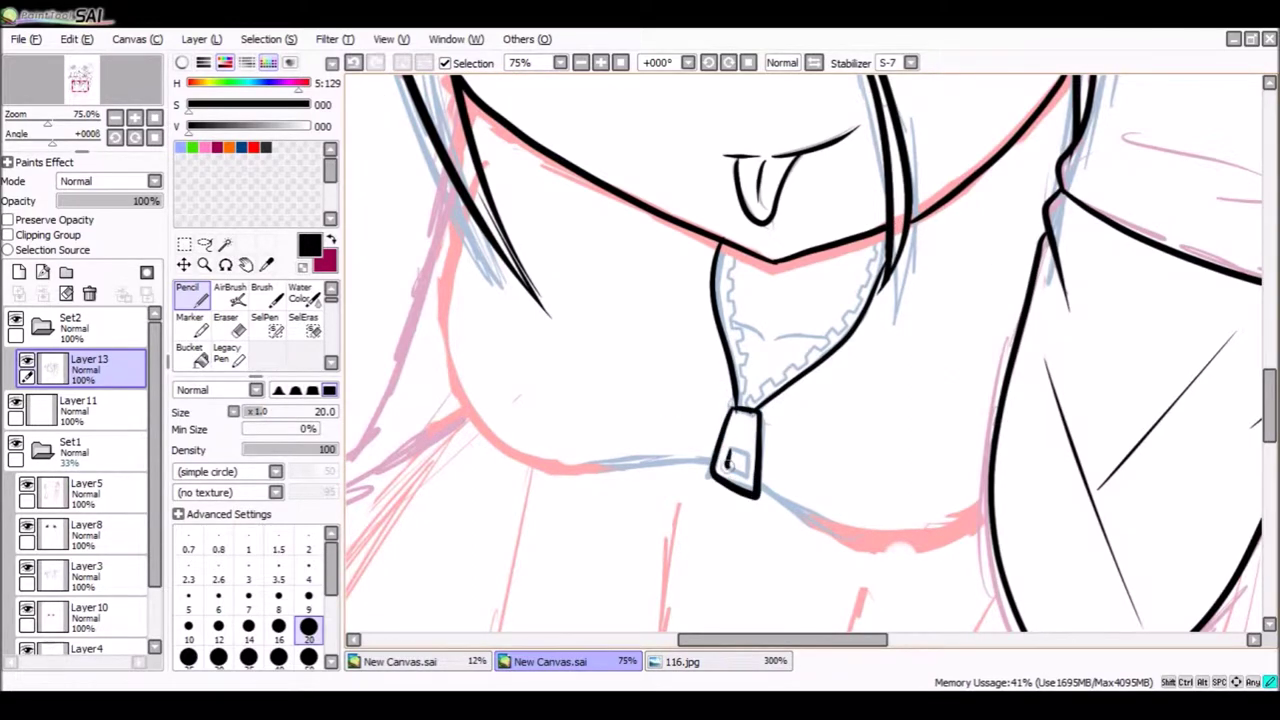
pyautogui.hotkey('ctrl', 'z')
# Ink the jacket's left side and its curved hem on both sides of the zipper pull.
pyautogui.moveTo(464, 204)
pyautogui.mouseDown()
pyautogui.moveTo(462, 398)
pyautogui.moveTo(443, 280)
pyautogui.moveTo(702, 462)
pyautogui.moveTo(480, 410)
pyautogui.mouseUp()
pyautogui.hotkey('ctrl', 'z')
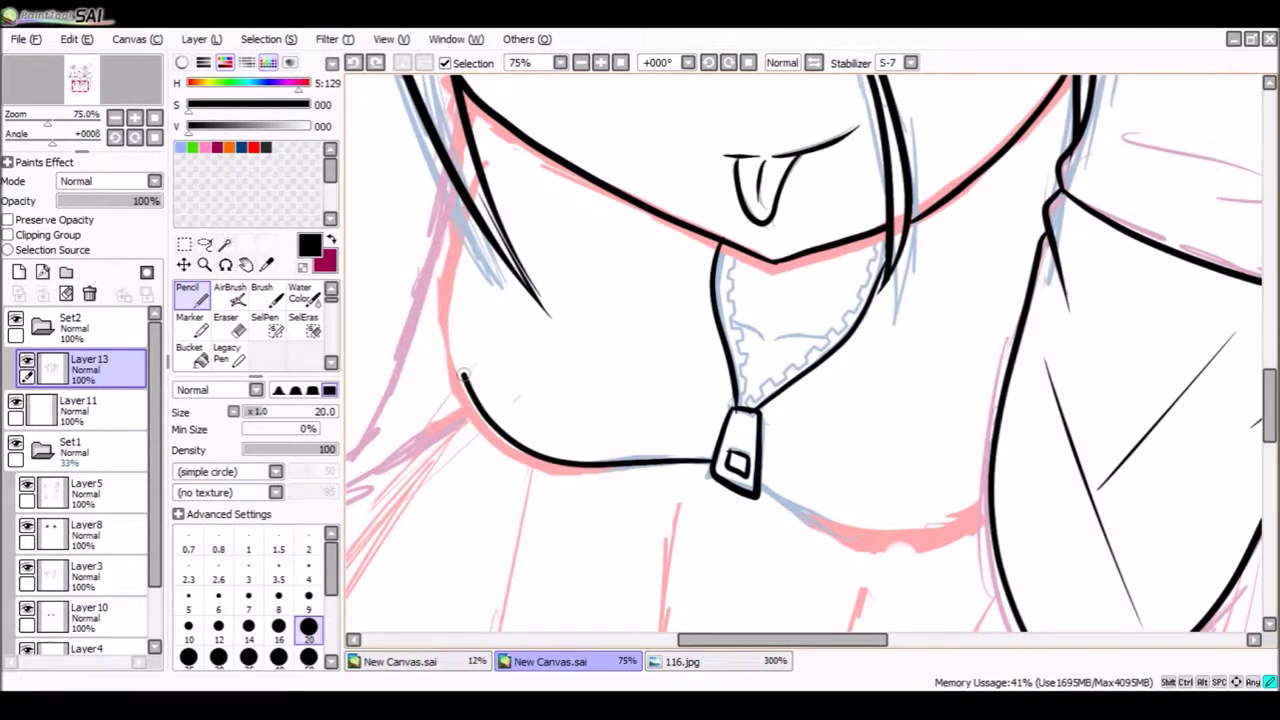
pyautogui.moveTo(760, 490); pyautogui.dragTo(1079, 471)
# Ink the inner and outer outline of the left sleeve down to its rounded elbow.
pyautogui.moveTo(755, 180)
pyautogui.mouseDown()
pyautogui.moveTo(588, 495)
pyautogui.moveTo(560, 498)
pyautogui.mouseUp()
pyautogui.hotkey('ctrl', 'z')
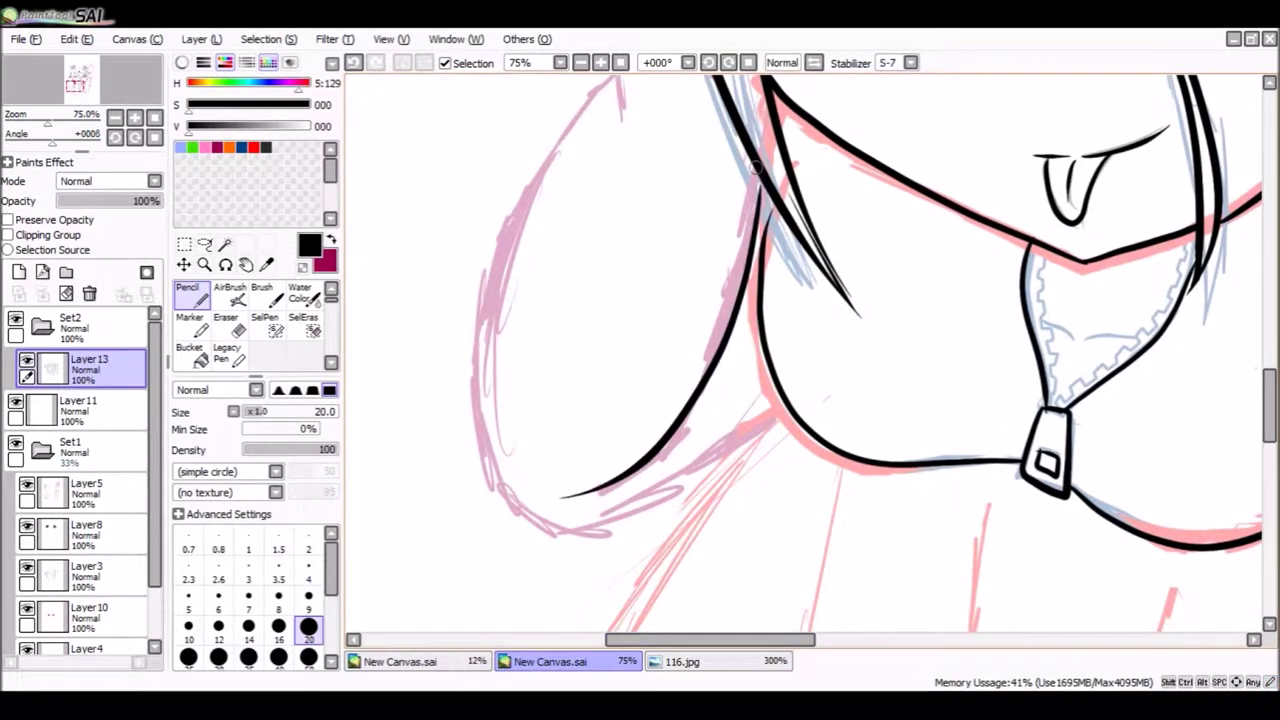
pyautogui.moveTo(1260, 282); pyautogui.dragTo(1250, 396)
pyautogui.moveTo(620, 165)
pyautogui.mouseDown()
pyautogui.moveTo(600, 190)
pyautogui.moveTo(502, 592)
pyautogui.moveTo(555, 248)
pyautogui.moveTo(536, 613)
pyautogui.moveTo(775, 506)
pyautogui.mouseUp()
pyautogui.hotkey('ctrl', 'z')
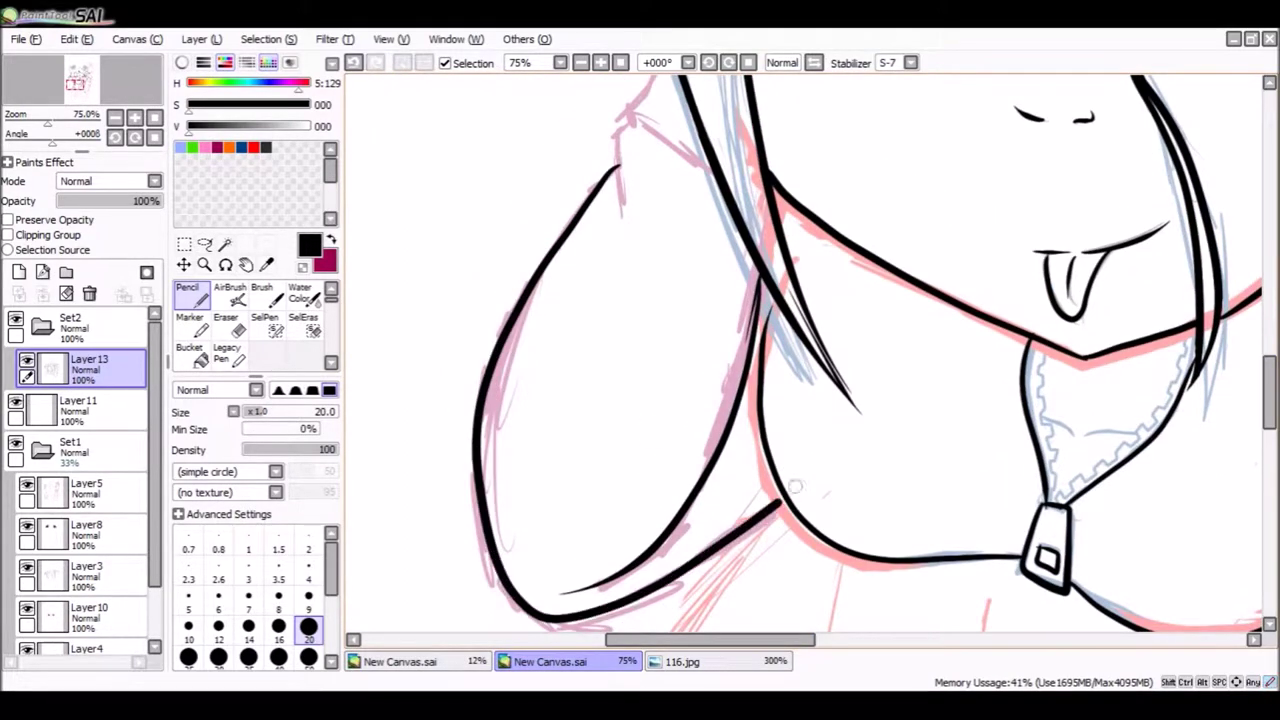
# Ink the skirt's left edge, the first pleat line and the hem between them.
pyautogui.scroll(4, 717, 373)
pyautogui.scroll(-8, 659, 249)
pyautogui.moveTo(757, 171); pyautogui.dragTo(528, 471)
pyautogui.hotkey('ctrl', 'z')
pyautogui.moveTo(780, 152)
pyautogui.mouseDown()
pyautogui.moveTo(527, 495)
pyautogui.moveTo(538, 470)
pyautogui.mouseUp()
pyautogui.press('e')
pyautogui.press('n')
pyautogui.hscroll(2, 636, 461)
pyautogui.moveTo(747, 207); pyautogui.dragTo(688, 566)
pyautogui.hscroll(3, 660, 563)
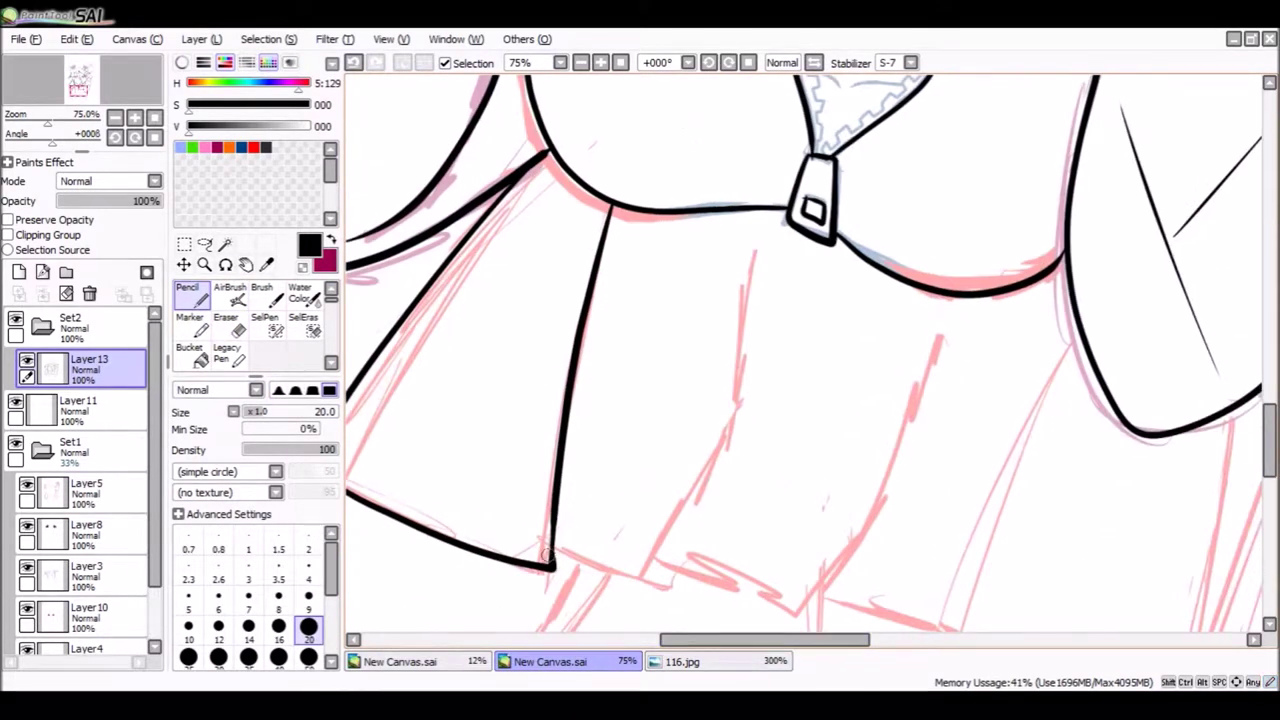
# Ink the skirt's second pleat panel and the rightmost panel with its side lines and hem.
pyautogui.moveTo(552, 566)
pyautogui.mouseDown()
pyautogui.moveTo(691, 606)
pyautogui.moveTo(752, 252)
pyautogui.mouseUp()
pyautogui.scroll(-4, 1245, 447)
pyautogui.hscroll(4, 1245, 447)
pyautogui.moveTo(1058, 226); pyautogui.dragTo(994, 562)
pyautogui.hotkey('ctrl', 'z')
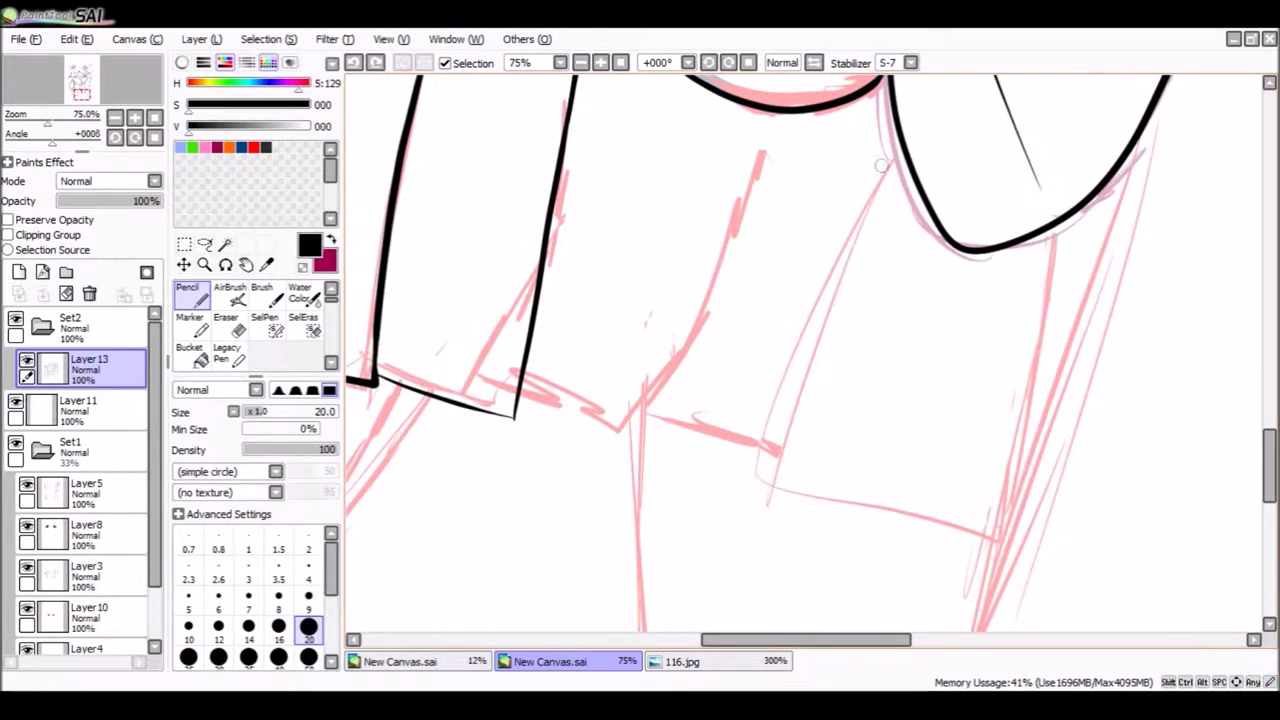
pyautogui.moveTo(1022, 418); pyautogui.dragTo(1002, 537)
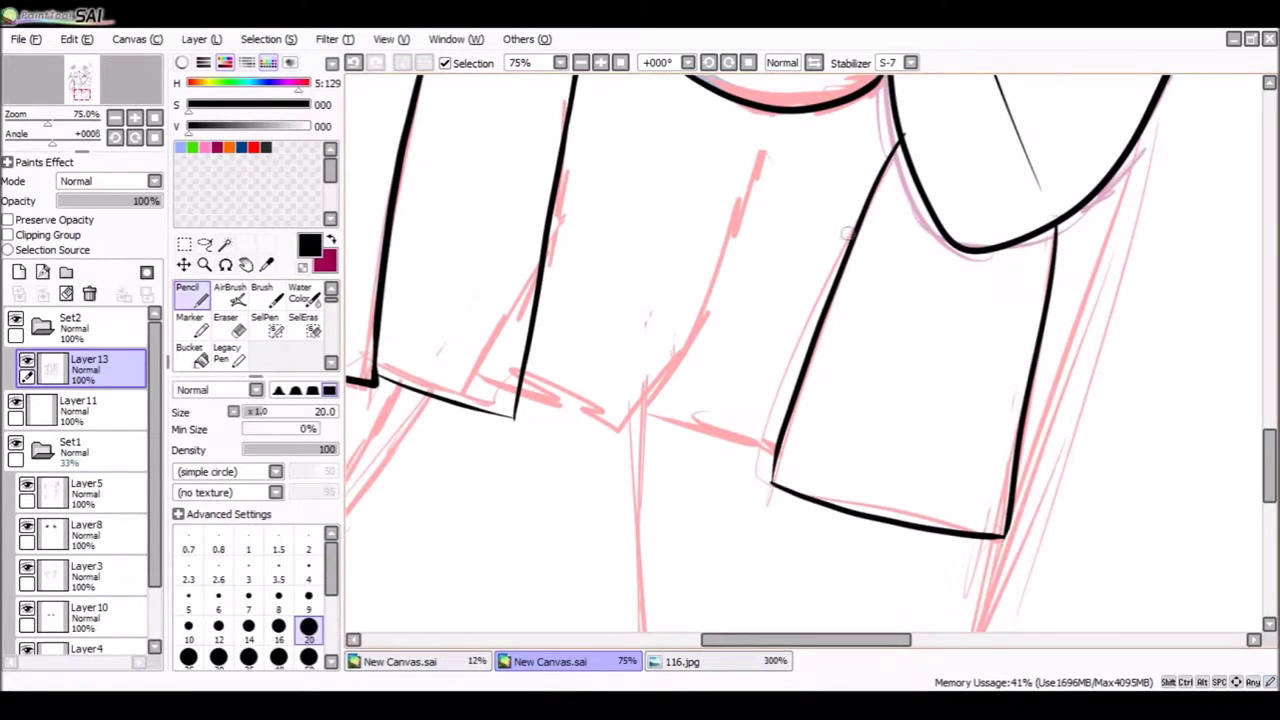
# Ink the skirt's third pleat line and the remaining hem sections, and erase the overshooting line ends.
pyautogui.moveTo(659, 429); pyautogui.dragTo(760, 112)
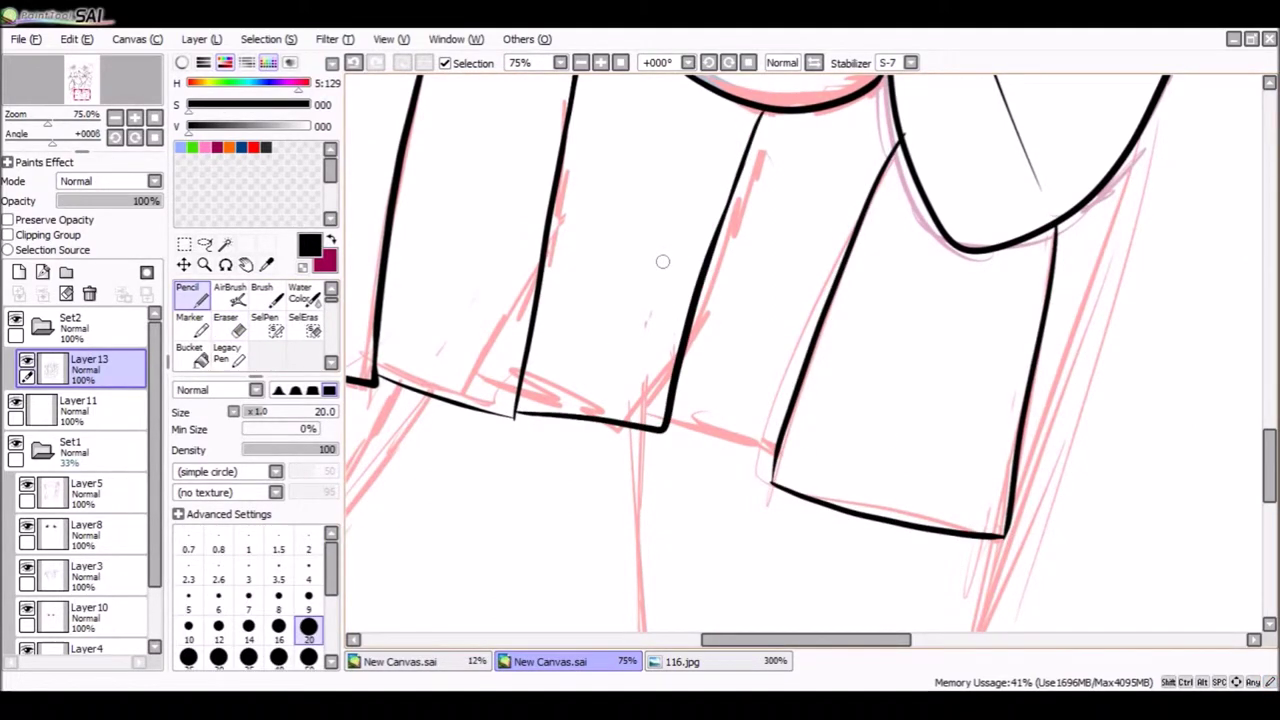
pyautogui.press('e')
pyautogui.press('n')
pyautogui.moveTo(792, 416)
pyautogui.mouseDown()
pyautogui.moveTo(770, 488)
pyautogui.moveTo(777, 465)
pyautogui.mouseUp()
pyautogui.press('e')
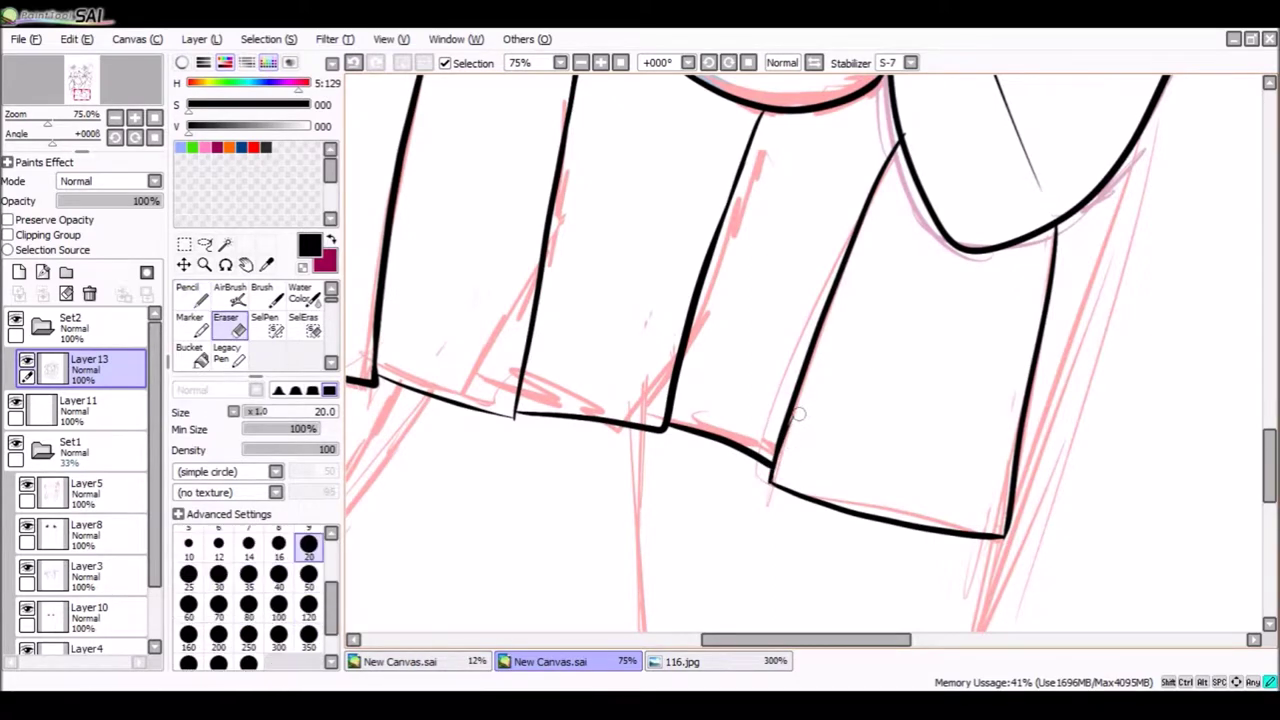
# Ink both legs below the skirt hem and add a new layer above Layer13.
pyautogui.press('n')
pyautogui.hscroll(-4, 791, 607)
pyautogui.scroll(-4, 617, 375)
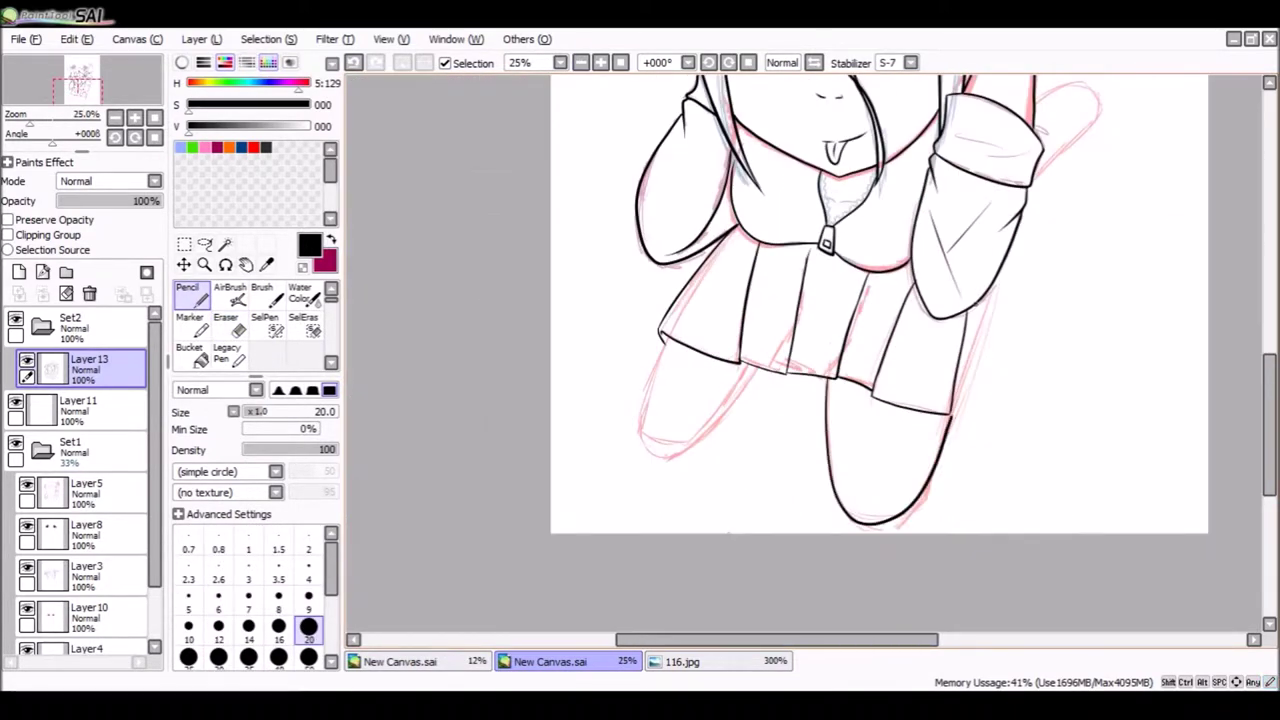
pyautogui.hotkey('ctrl', 'z')
pyautogui.hotkey('ctrl', 'shift', 'n')
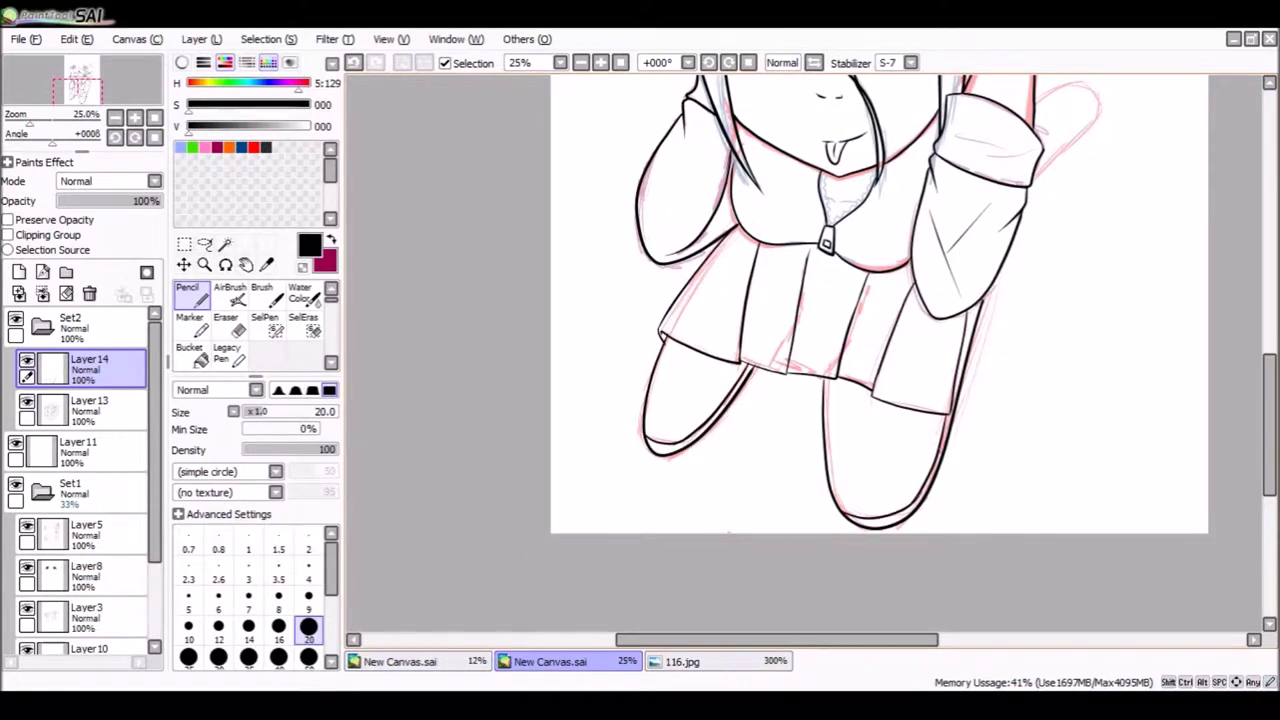
# Ink the hood's front edge above the bangs, from its peak down to the lower corner beside the hair.
pyautogui.scroll(6, 880, 352)
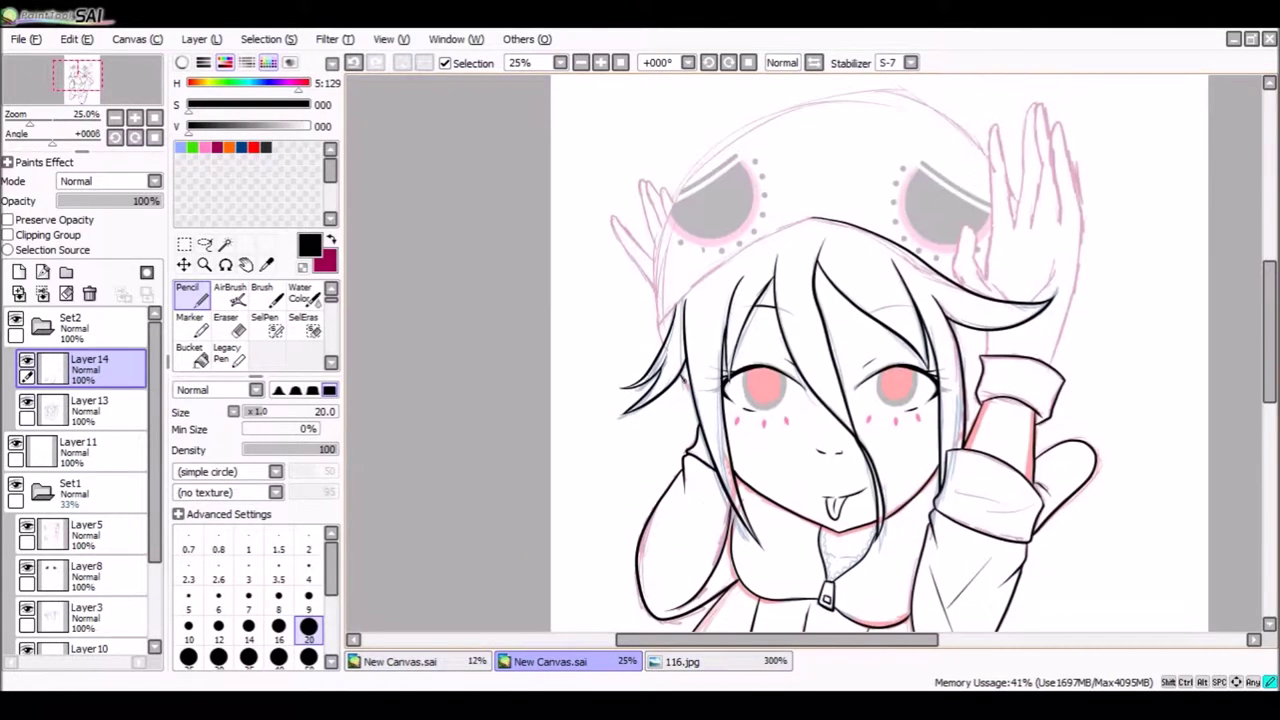
pyautogui.scroll(2, 876, 99)
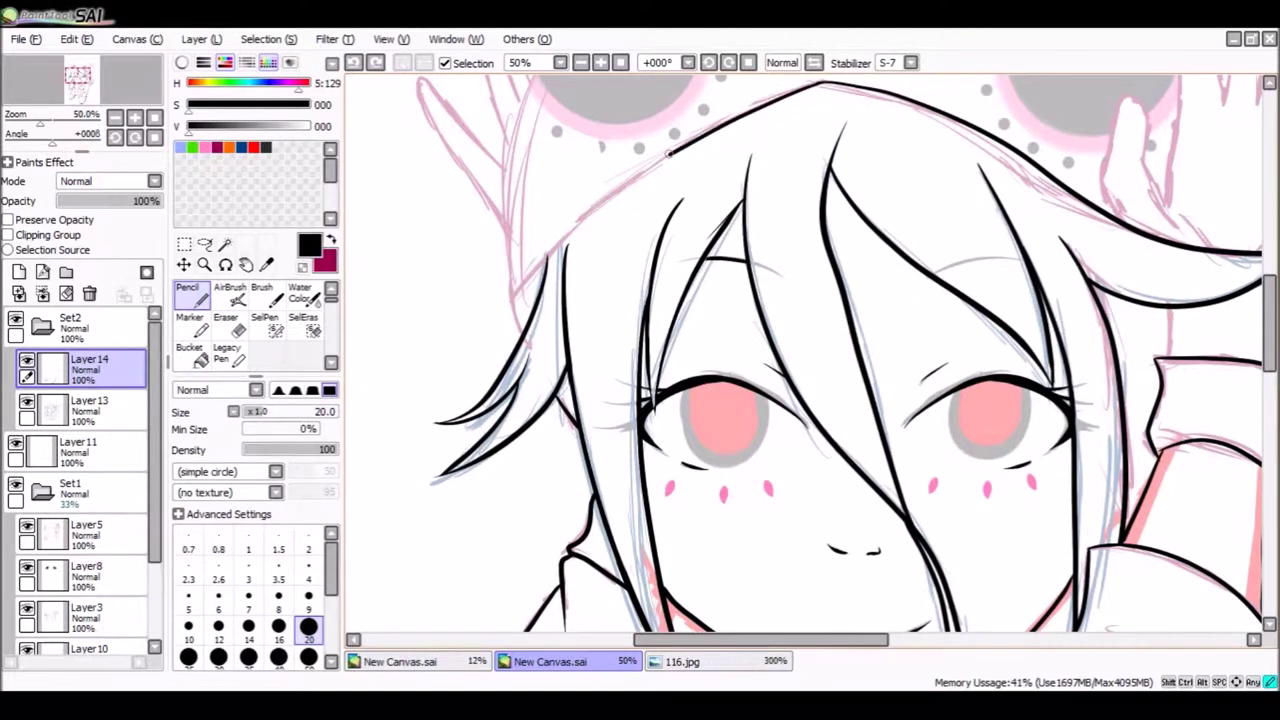
pyautogui.scroll(5, 800, 350)
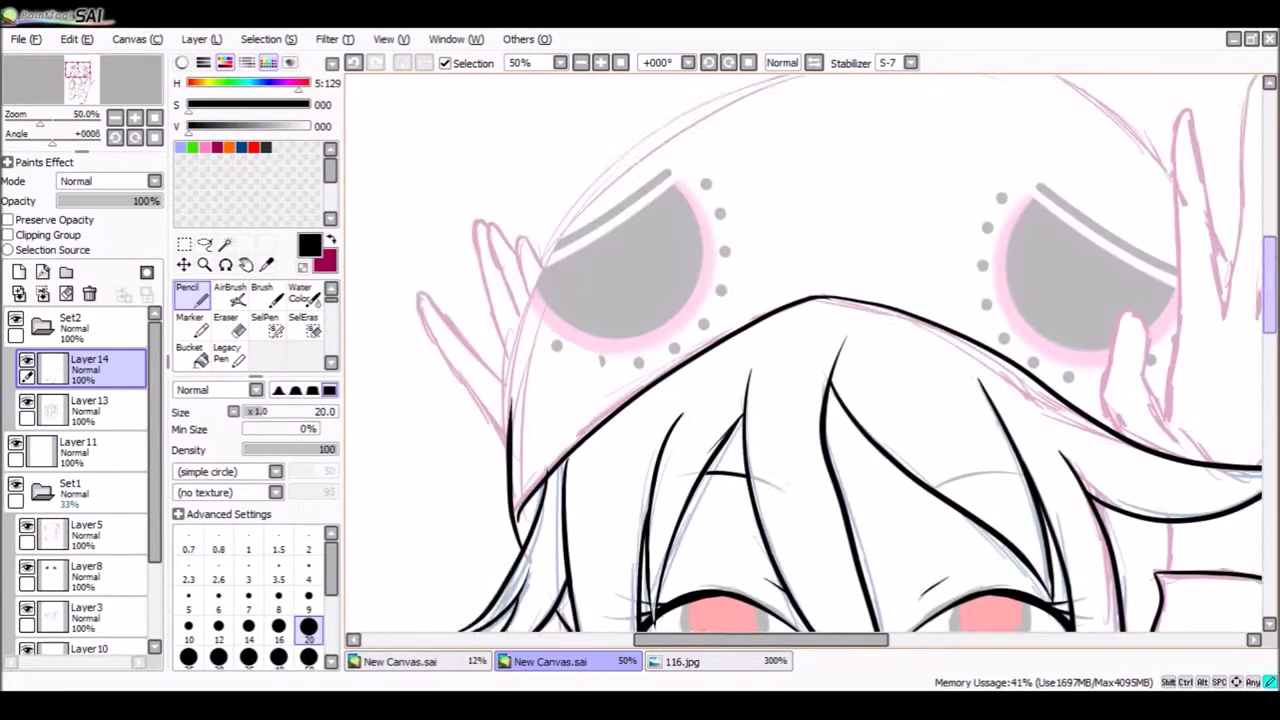
pyautogui.moveTo(1137, 210)
pyautogui.mouseDown()
pyautogui.moveTo(1176, 268)
pyautogui.moveTo(565, 268)
pyautogui.mouseUp()
pyautogui.hotkey('ctrl', 'z')
pyautogui.hotkey('ctrl', 'z')
pyautogui.moveTo(510, 555); pyautogui.dragTo(1160, 190)
pyautogui.hotkey('ctrl', 'z')
pyautogui.moveTo(1180, 266)
pyautogui.mouseDown()
pyautogui.moveTo(810, 132)
pyautogui.moveTo(500, 545)
pyautogui.mouseUp()
pyautogui.hotkey('ctrl', 'z')
# Ink the hood's outer top curve from side to side and clean up its joint with the eraser.
pyautogui.moveTo(993, 142); pyautogui.dragTo(510, 530)
pyautogui.press('e')
pyautogui.moveTo(940, 128)
pyautogui.mouseDown()
pyautogui.moveTo(1168, 264)
pyautogui.moveTo(1058, 168)
pyautogui.mouseUp()
pyautogui.press('n')
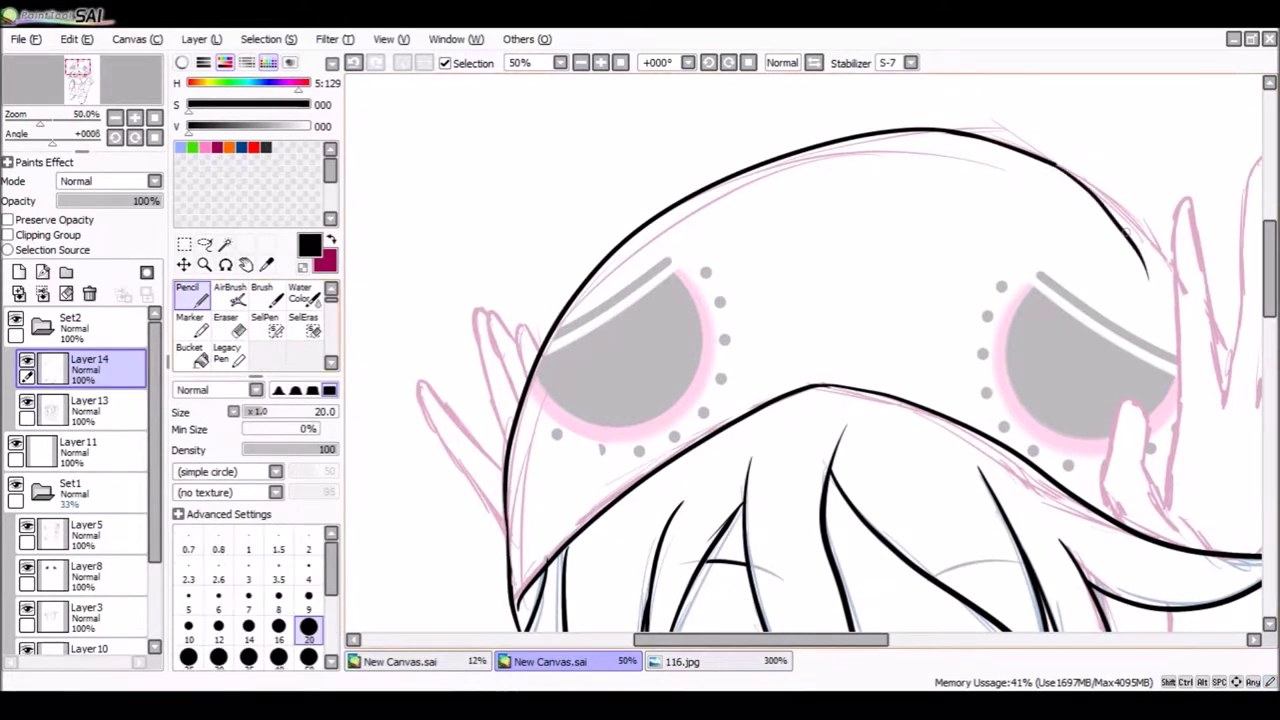
# Flip the canvas view horizontally and ink the thumb of the raised hand overlapping the hood.
pyautogui.press('h')
pyautogui.hscroll(-3, 800, 380)
pyautogui.hotkey('ctrl', 'z')
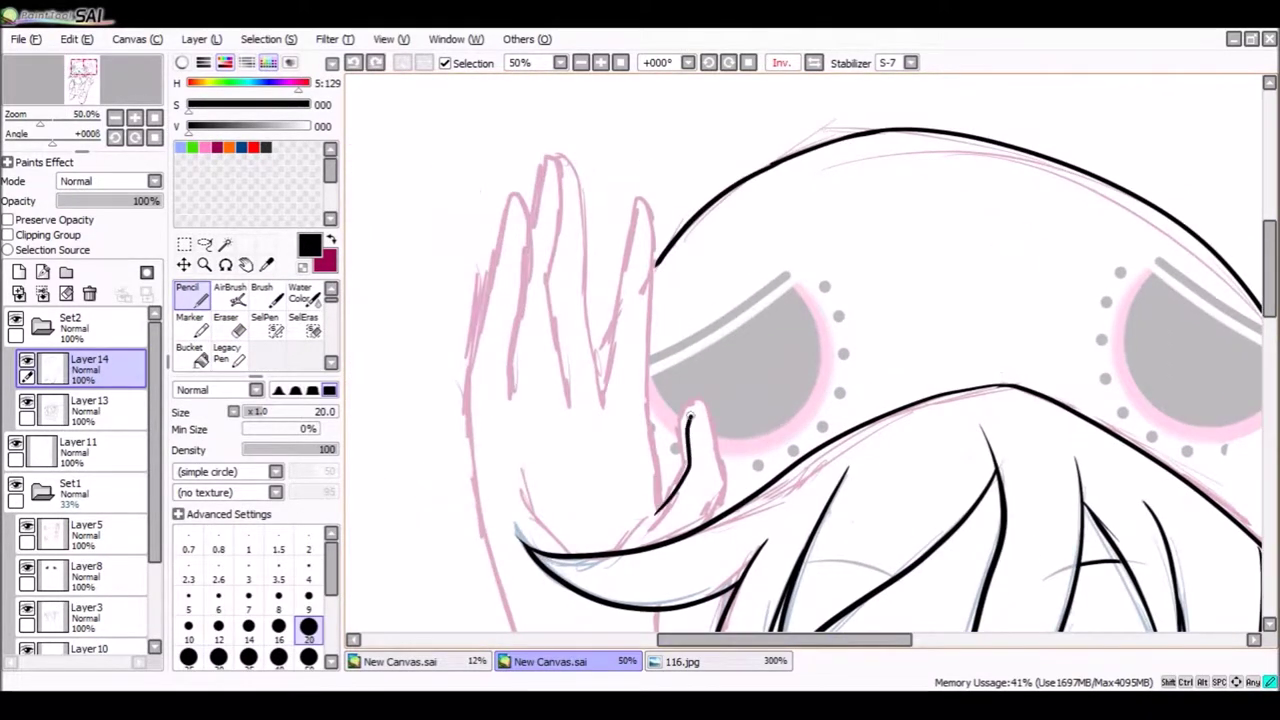
pyautogui.moveTo(687, 428)
pyautogui.mouseDown()
pyautogui.moveTo(721, 489)
pyautogui.moveTo(724, 520)
pyautogui.mouseUp()
pyautogui.scroll(1, 720, 515)
pyautogui.scroll(-2, 700, 400)
pyautogui.moveTo(618, 296); pyautogui.dragTo(570, 482)
pyautogui.scroll(2, 495, 408)
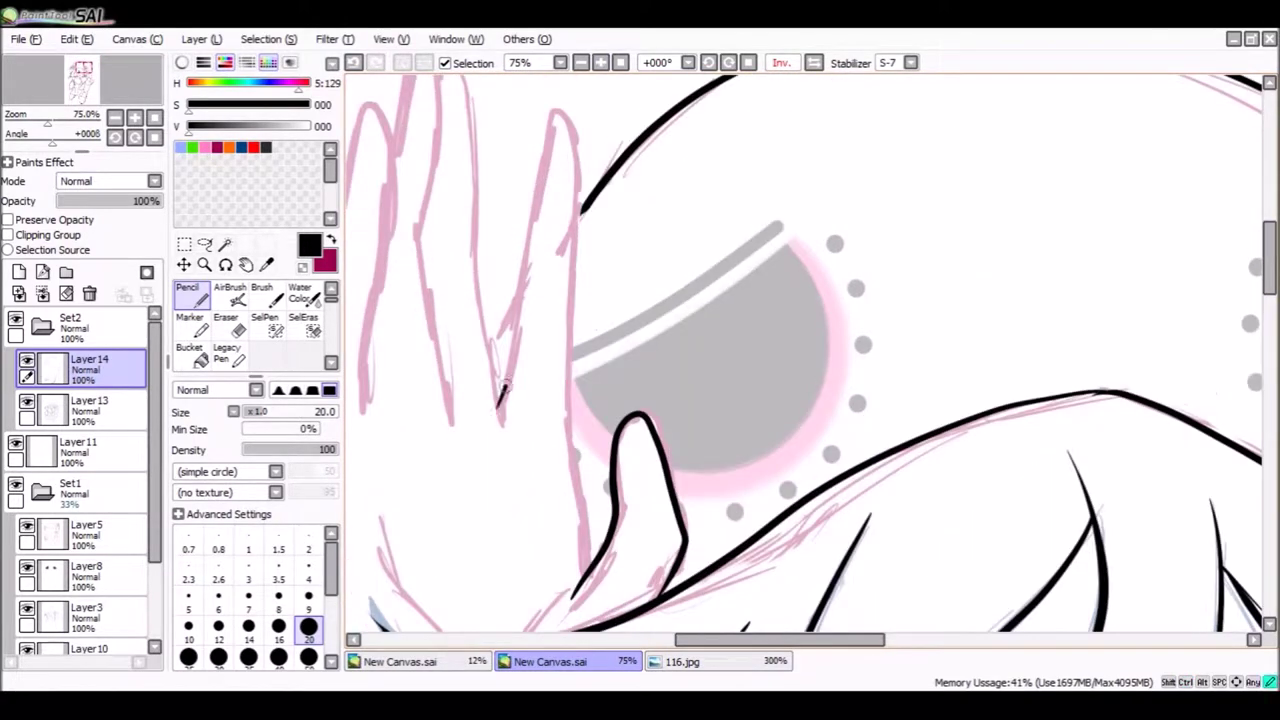
# Ink the raised hand's fingers, palm crease and both hand edges down to the sleeve cuff, and erase overshooting ends.
pyautogui.moveTo(550, 122)
pyautogui.mouseDown()
pyautogui.moveTo(578, 243)
pyautogui.moveTo(580, 562)
pyautogui.mouseUp()
pyautogui.moveTo(535, 195); pyautogui.dragTo(552, 120)
pyautogui.hscroll(-2, 552, 125)
pyautogui.scroll(2, 590, 180)
pyautogui.moveTo(595, 180)
pyautogui.mouseDown()
pyautogui.moveTo(640, 300)
pyautogui.moveTo(660, 555)
pyautogui.moveTo(627, 573)
pyautogui.mouseUp()
pyautogui.hotkey('ctrl', 'z')
pyautogui.hotkey('ctrl', '-')
pyautogui.moveTo(615, 160)
pyautogui.mouseDown()
pyautogui.moveTo(570, 388)
pyautogui.moveTo(645, 630)
pyautogui.mouseUp()
pyautogui.scroll(-5, 660, 500)
pyautogui.scroll(3, 645, 495)
pyautogui.press('e')
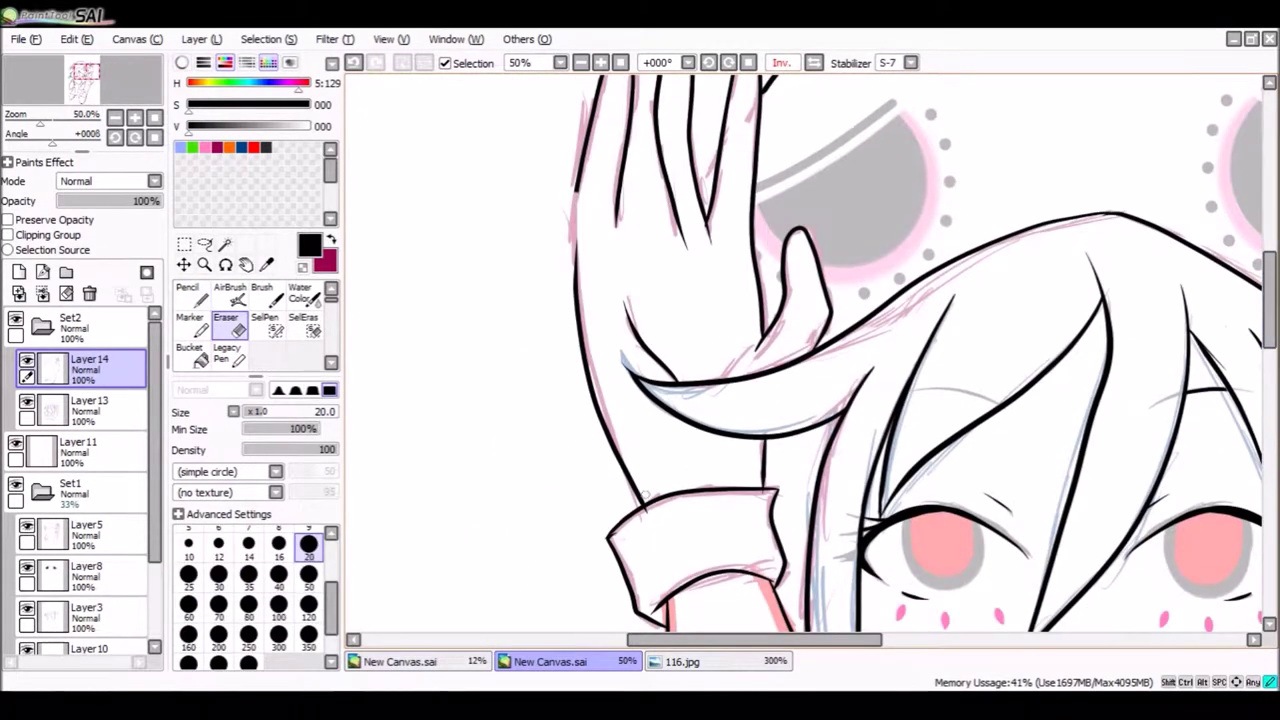
# Try to redraw the raised hand's outer palm and wrist edge farther out, erasing the excess line.
pyautogui.press('n')
pyautogui.moveTo(605, 458); pyautogui.dragTo(570, 190)
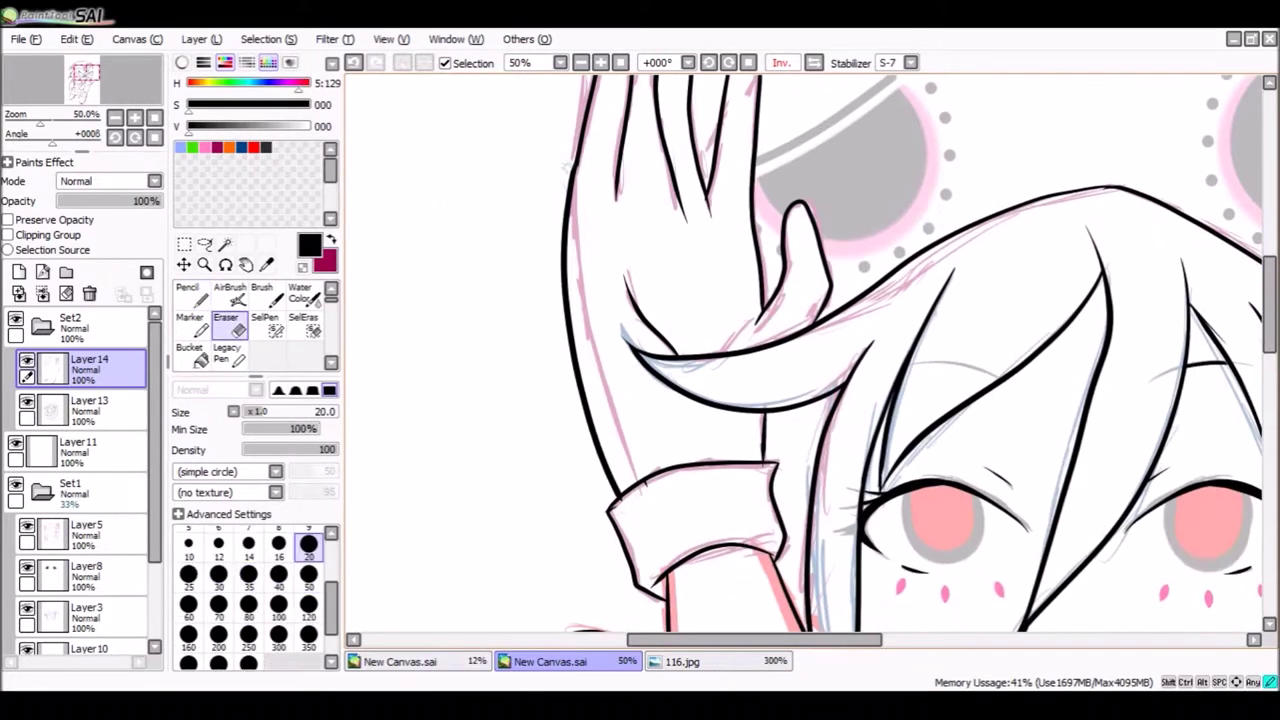
pyautogui.moveTo(570, 178)
pyautogui.mouseDown()
pyautogui.moveTo(558, 310)
pyautogui.moveTo(568, 190)
pyautogui.moveTo(574, 374)
pyautogui.mouseUp()
pyautogui.press('e')
pyautogui.press('n')
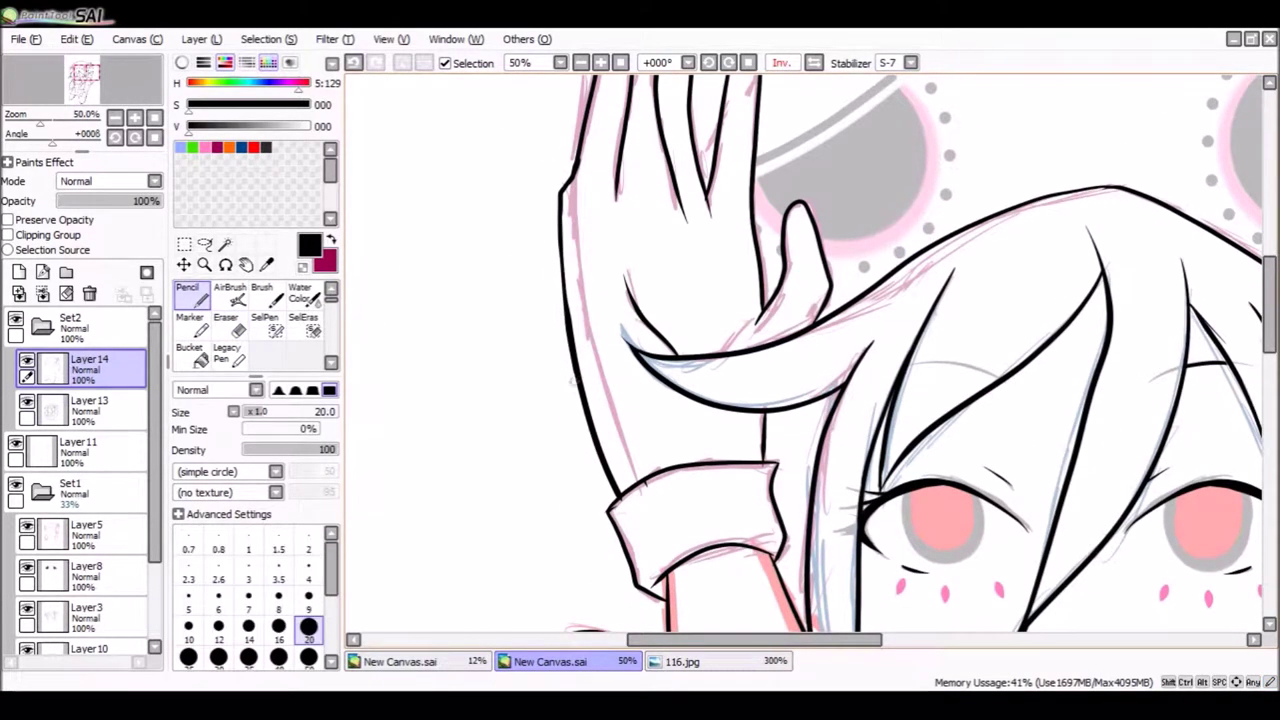
pyautogui.scroll(1, 570, 300)
pyautogui.press('e')
pyautogui.moveTo(582, 420)
pyautogui.mouseDown()
pyautogui.moveTo(572, 192)
pyautogui.moveTo(580, 364)
pyautogui.mouseUp()
pyautogui.press('n')
pyautogui.scroll(3, 900, 350)
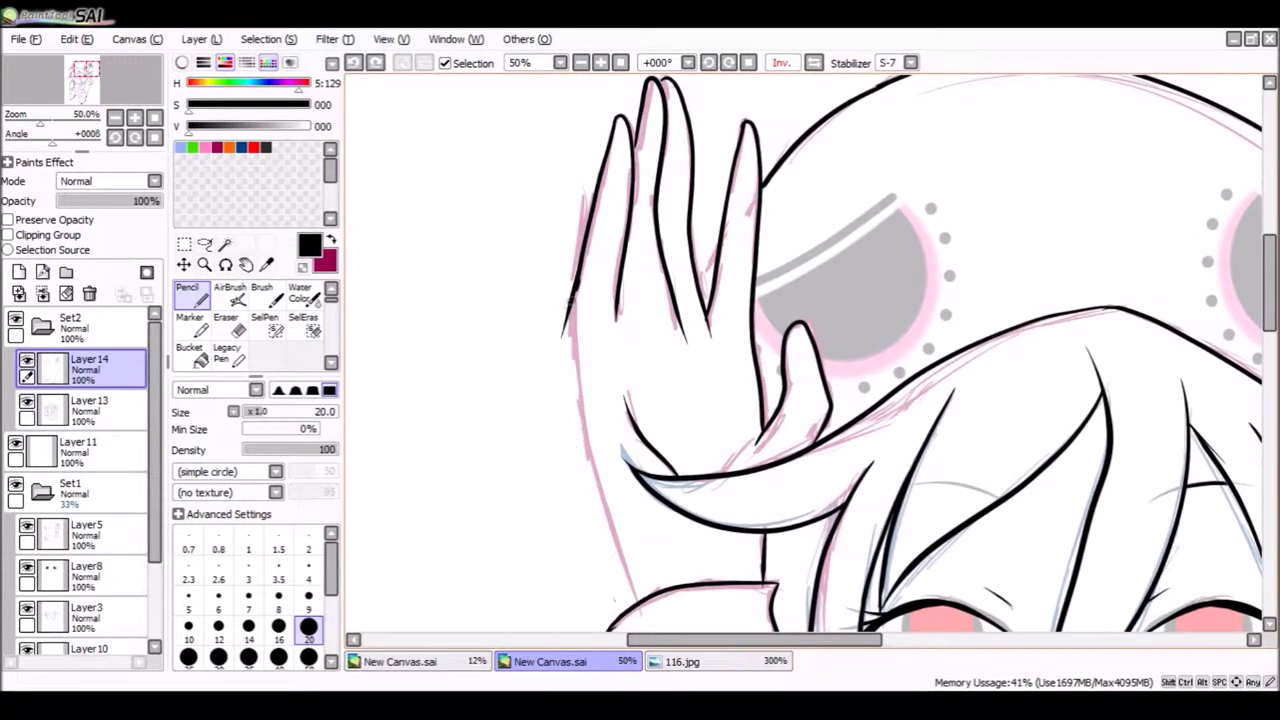
# Ink the raised hand's outer edge from the little finger to the cuff and erase the overlapping line end.
pyautogui.moveTo(566, 290); pyautogui.dragTo(600, 600)
pyautogui.press('e')
pyautogui.moveTo(566, 340); pyautogui.dragTo(568, 280)
# Flip the canvas view back and ink the fingers of the other hand behind the hood.
pyautogui.press('-')
pyautogui.press('-')
pyautogui.press('-')
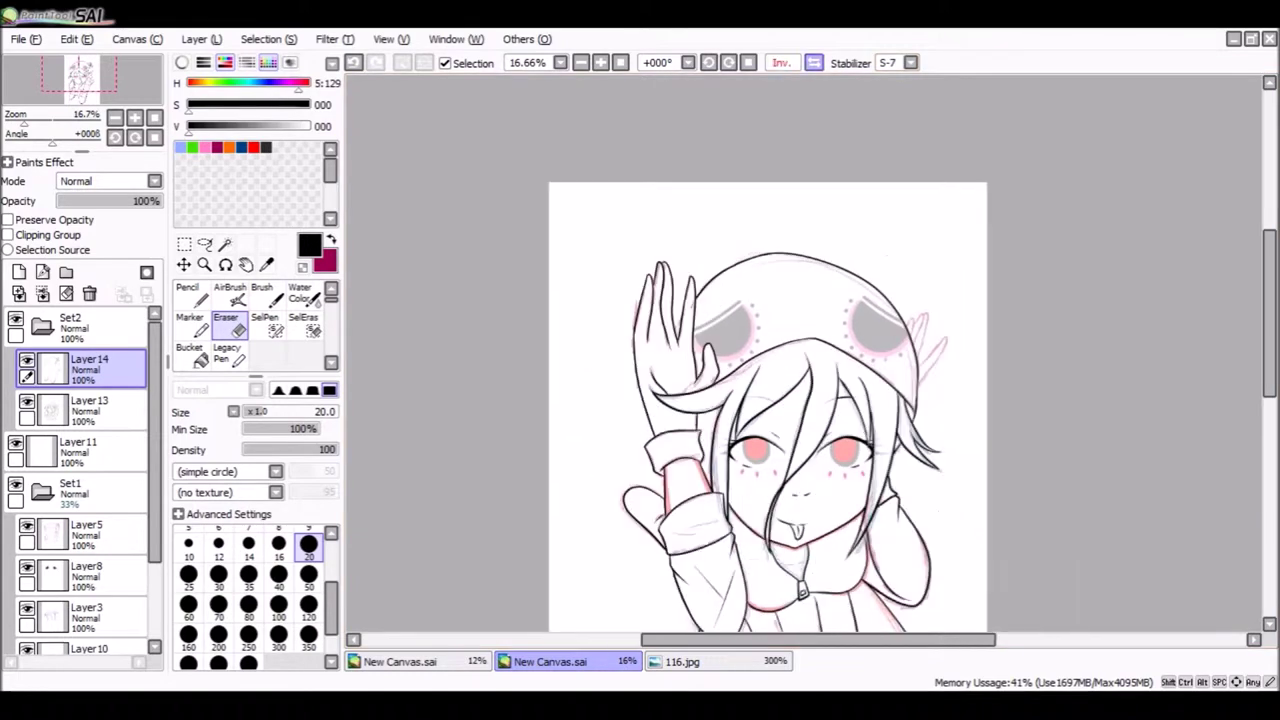
pyautogui.press('h')
pyautogui.press('+')
pyautogui.press('+')
pyautogui.press('+')
pyautogui.press('n')
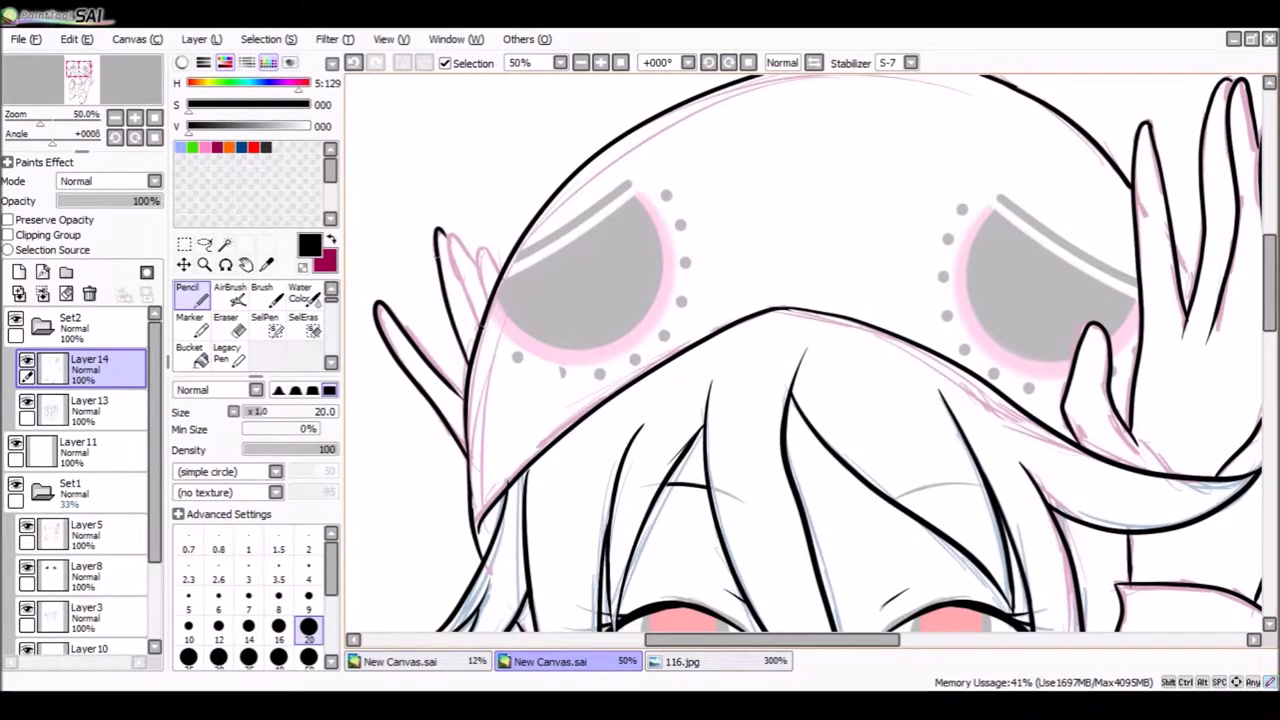
# Add a new layer above Layer14 and restore the canvas window so the reference picture shows beside it.
pyautogui.scroll(-5, 800, 350)
pyautogui.press('+')
pyautogui.press('+')
pyautogui.scroll(2, 1034, 289)
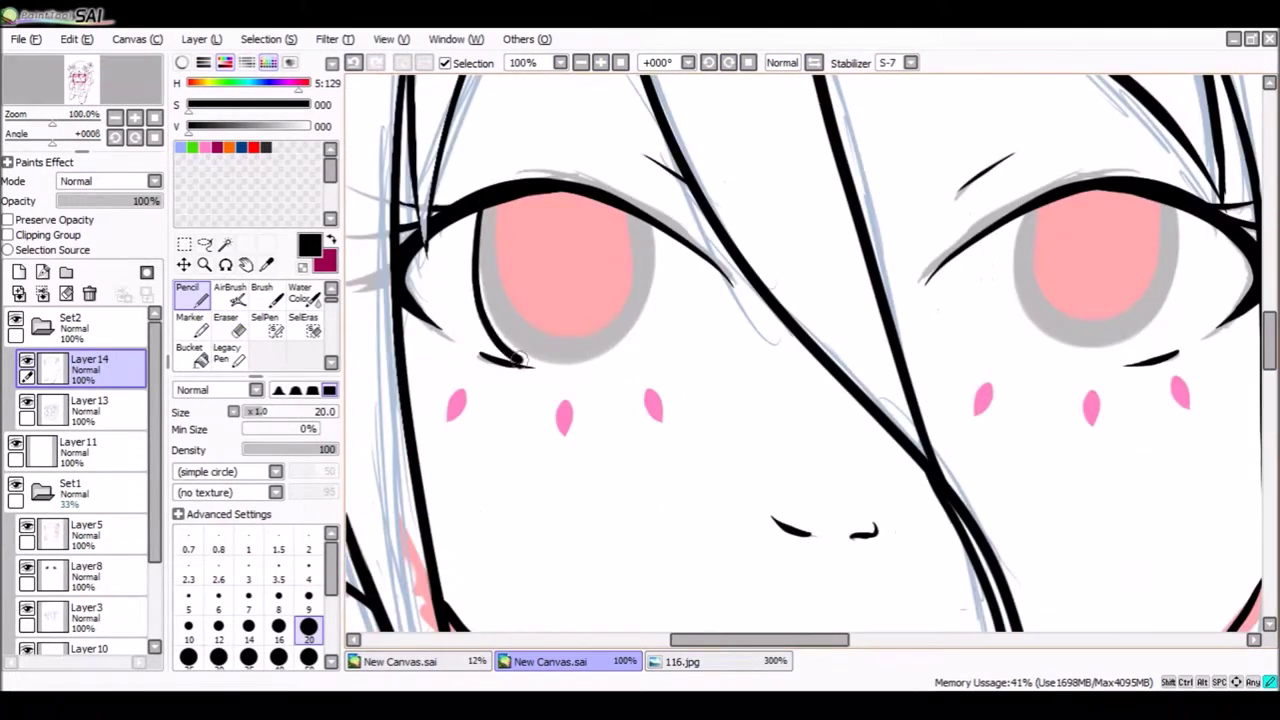
pyautogui.moveTo(482, 215); pyautogui.dragTo(536, 342)
pyautogui.hotkey('ctrl', 'z')
pyautogui.hotkey('ctrl', 'shift', 'n')
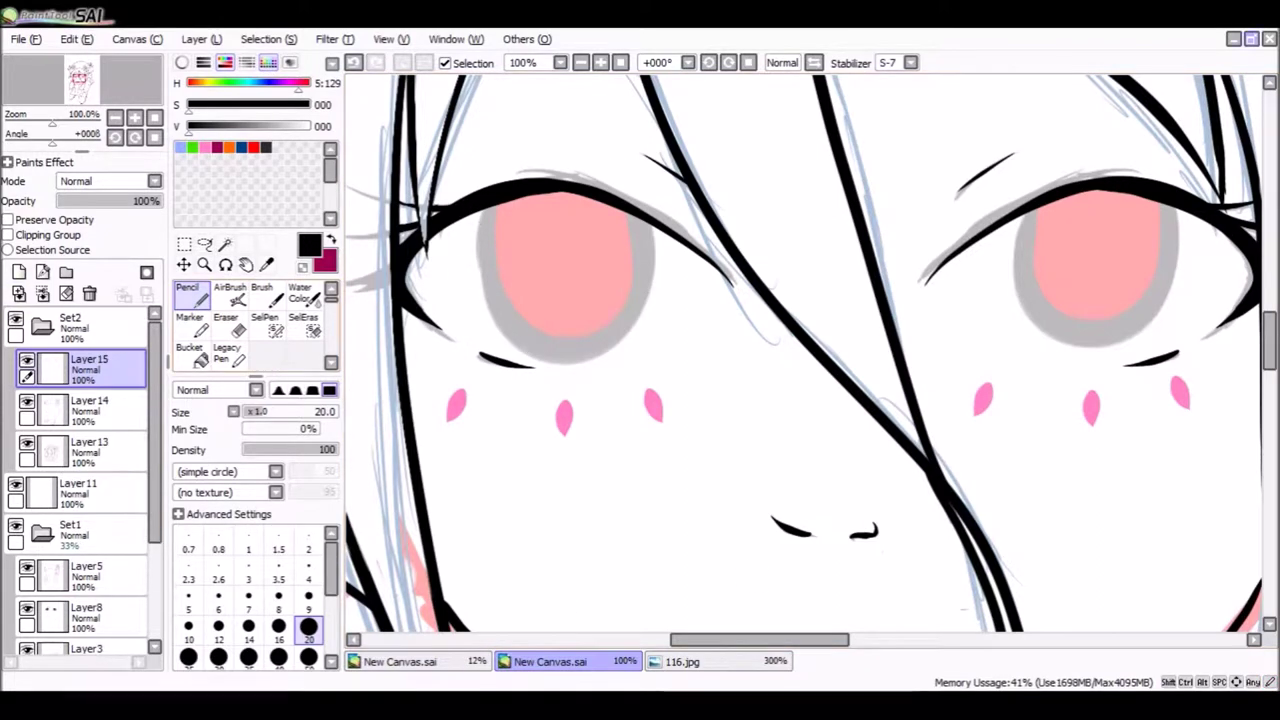
pyautogui.click(1251, 38)
# Stamp a solid black circle over each of the girl's irises with the 200 px Pencil on Layer15.
pyautogui.press(']')
pyautogui.press(']')
pyautogui.press(']')
pyautogui.press(']')
pyautogui.press(']')
pyautogui.press(']')
pyautogui.press(']')
pyautogui.press(']')
pyautogui.press(']')
pyautogui.press(']')
pyautogui.press(']')
pyautogui.press(']')
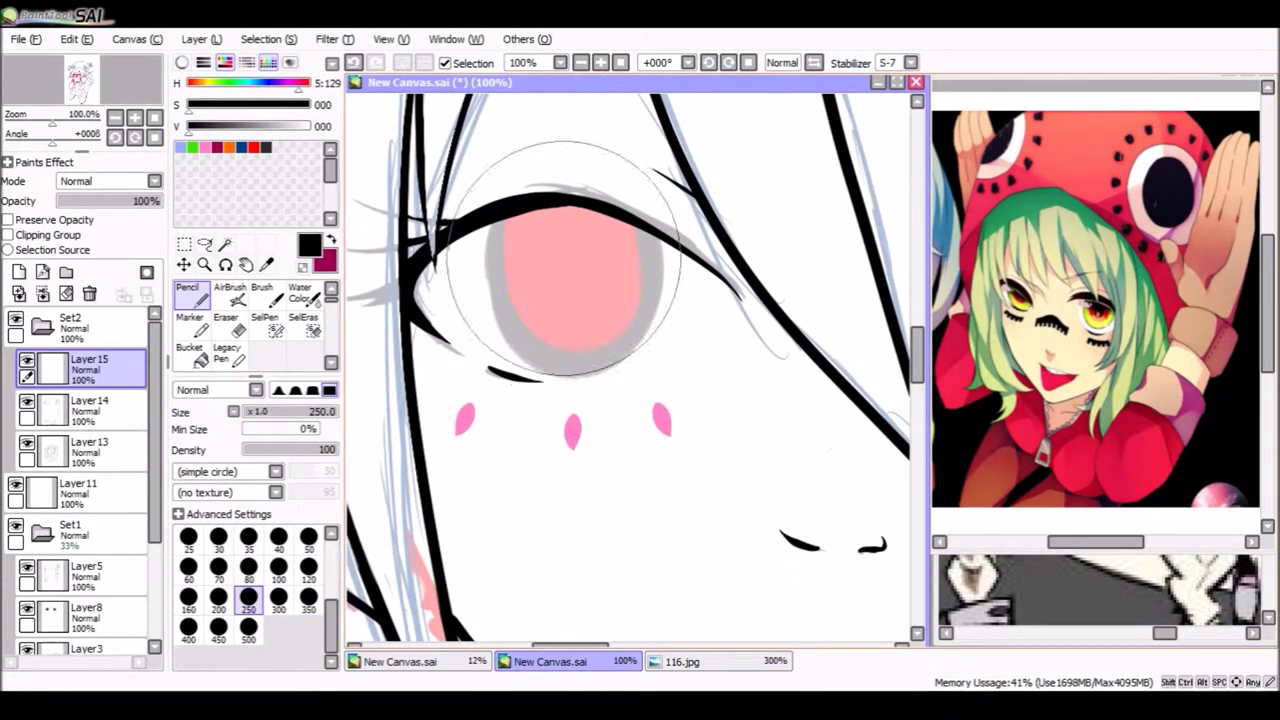
pyautogui.press('[')
pyautogui.click(570, 288)
pyautogui.hotkey('ctrl', 'z')
pyautogui.click(600, 280)
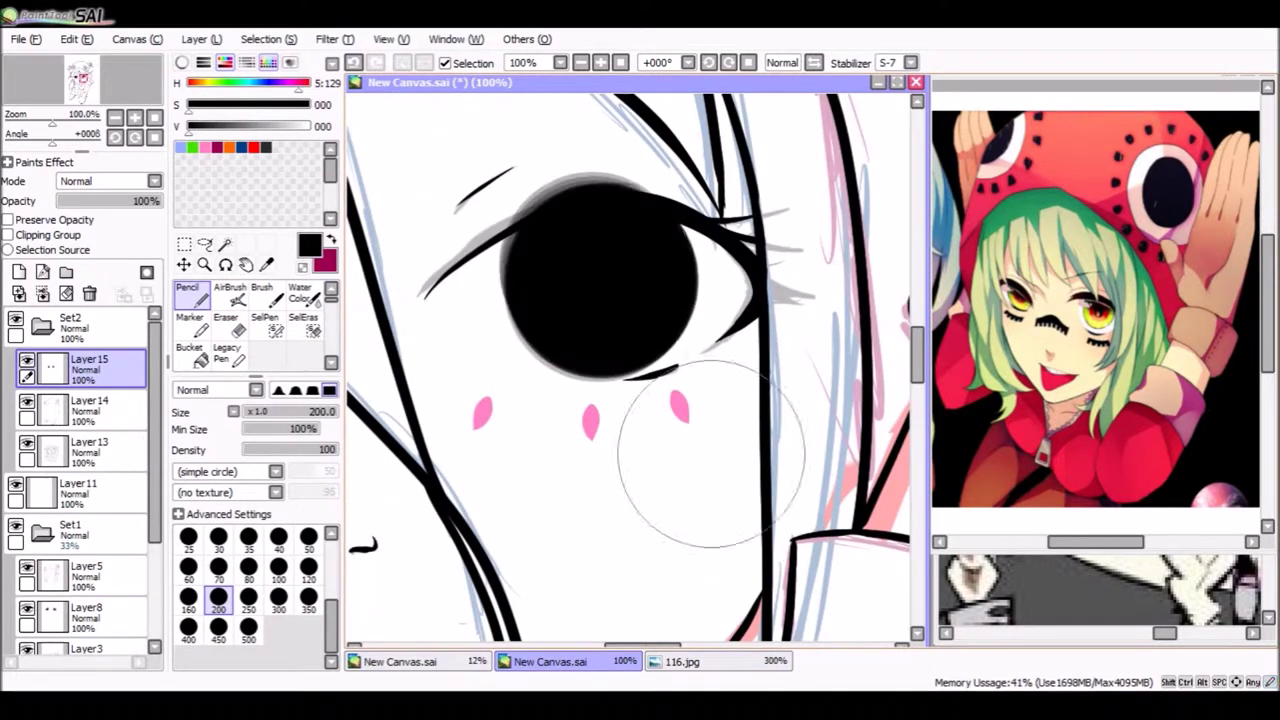
# On Layer14, close the open lower outlines of both eyes with the selection pen.
pyautogui.moveTo(625, 230); pyautogui.dragTo(703, 230)
pyautogui.click(89, 405)
pyautogui.click(265, 325)
pyautogui.moveTo(505, 298); pyautogui.dragTo(790, 350)
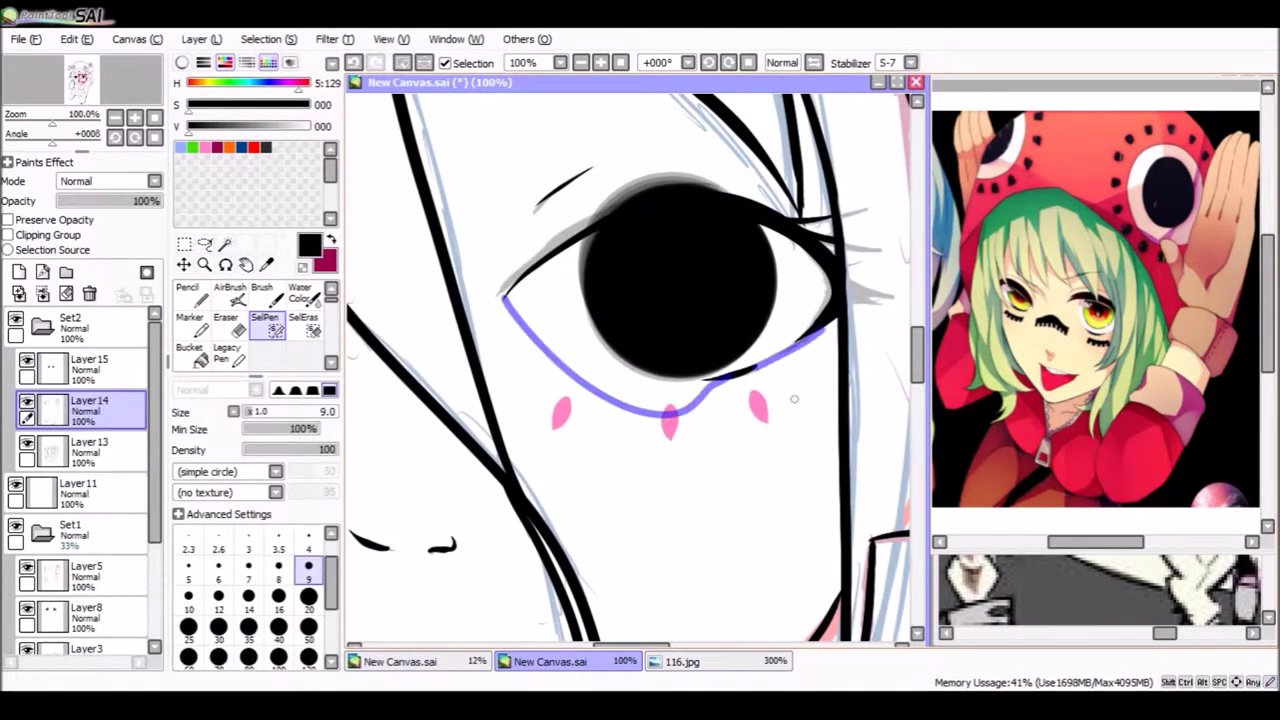
pyautogui.moveTo(700, 400); pyautogui.dragTo(522, 400)
pyautogui.moveTo(532, 332); pyautogui.dragTo(726, 286)
# Select the area outside the eye outlines with the magic wand, erase the iris overflow on Layer15 and deselect.
pyautogui.click(225, 243)
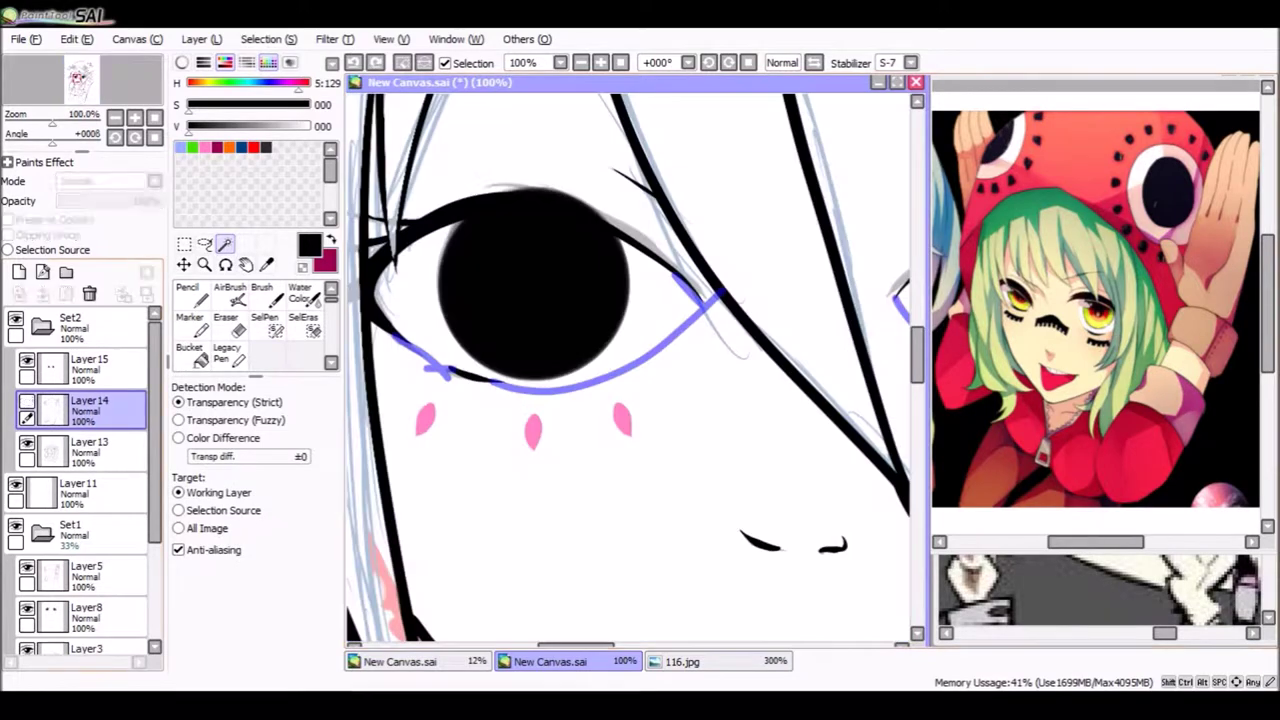
pyautogui.click(560, 480)
pyautogui.scroll(-3, 628, 370)
pyautogui.click(232, 322)
pyautogui.click(89, 368)
pyautogui.hotkey('ctrl', 'd')
pyautogui.press('-')
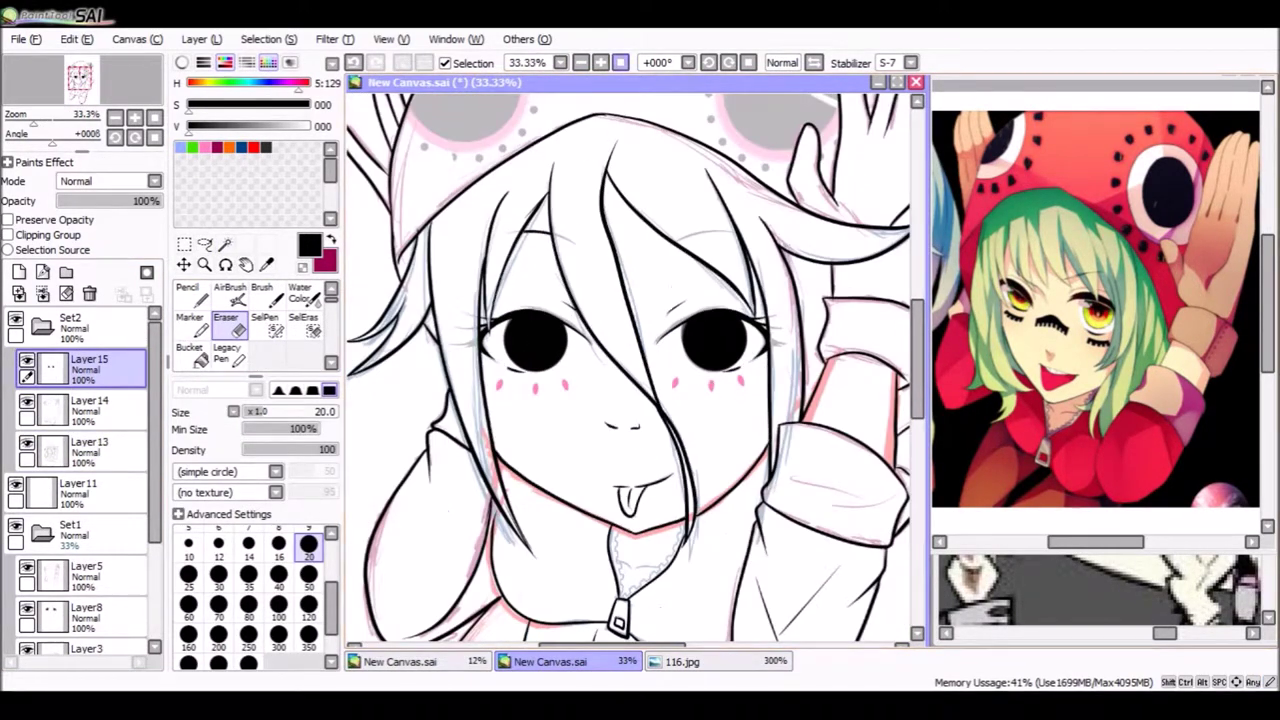
# Erase the centres of both black iris circles with a 160 px eraser, leaving black rings.
pyautogui.scroll(3, 553, 596)
pyautogui.press(']')
pyautogui.press(']')
pyautogui.press(']')
pyautogui.press(']')
pyautogui.press(']')
pyautogui.press(']')
pyautogui.press(']')
pyautogui.press(']')
pyautogui.press(']')
pyautogui.press(']')
pyautogui.press(']')
pyautogui.moveTo(558, 301); pyautogui.dragTo(563, 323)
# Add a linework layer and draw a curve around the hood eye beside the thumb, shaped with its control points.
pyautogui.scroll(-3, 563, 323)
pyautogui.scroll(3, 629, 368)
pyautogui.moveTo(700, 450); pyautogui.dragTo(560, 480)
pyautogui.click(42, 272)
pyautogui.click(184, 322)
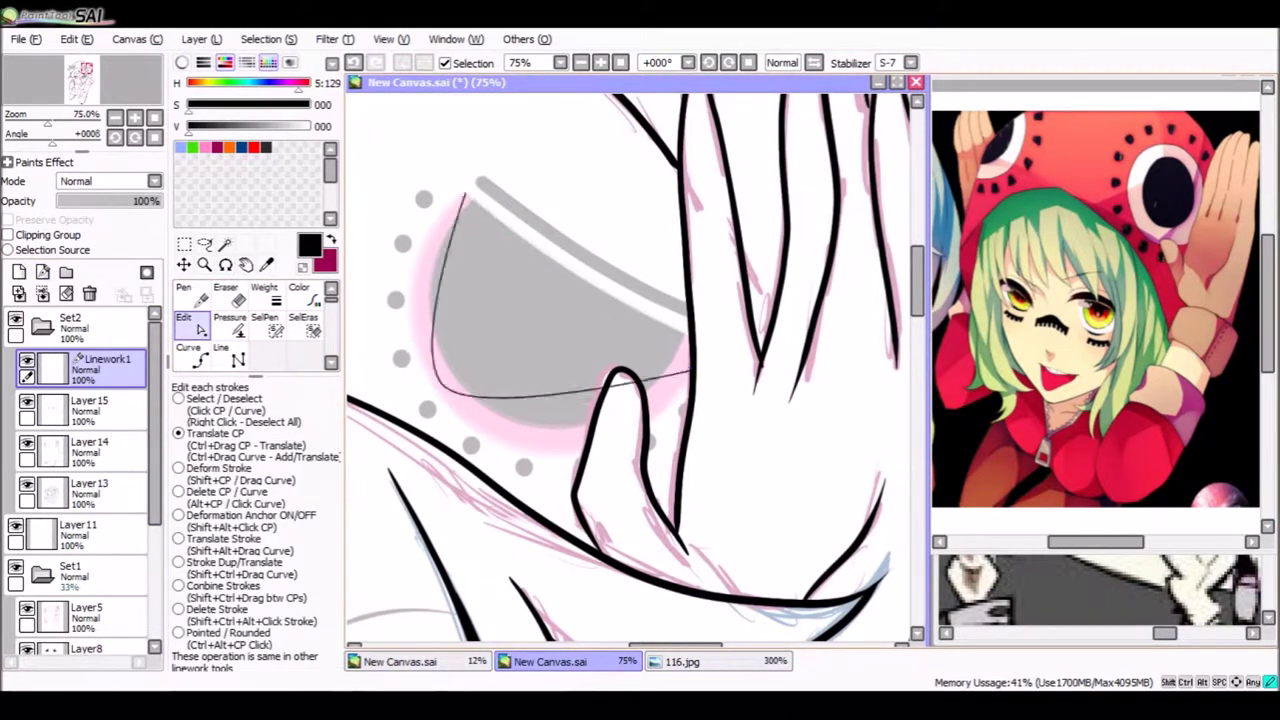
pyautogui.hotkey('ctrl', 'd')
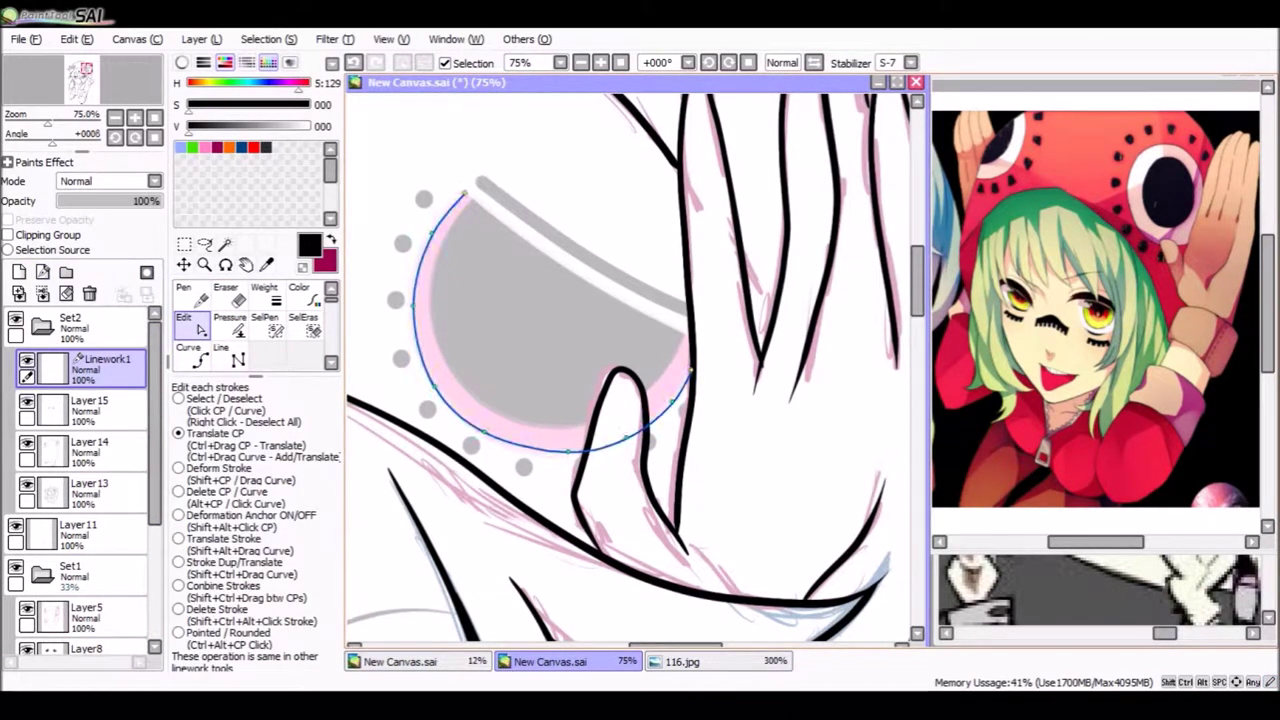
# Draw a size 2 line across the same hood eye's upper edge and bend it to follow the sketch.
pyautogui.click(229, 355)
pyautogui.moveTo(466, 195); pyautogui.dragTo(688, 337)
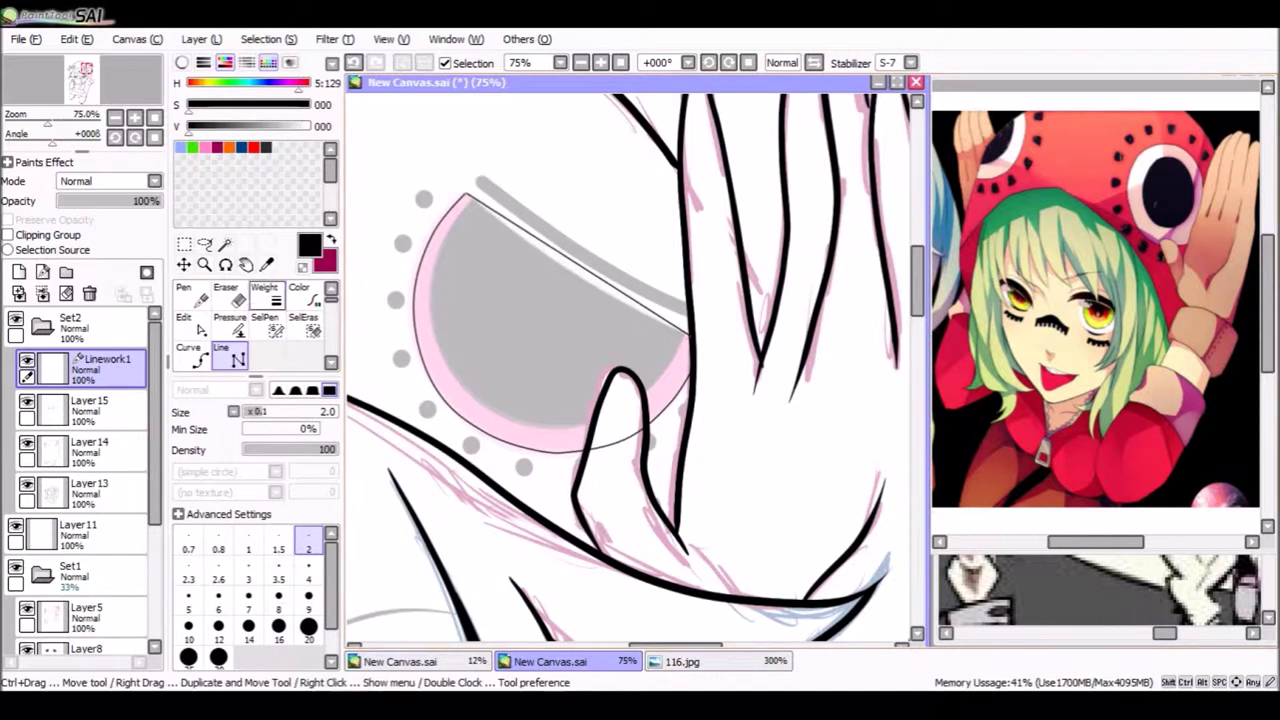
pyautogui.click(184, 322)
# Draw the hood eye's inner pupil curve with the Curve tool and fit it to the grey sketch shape.
pyautogui.click(188, 352)
pyautogui.click(470, 198)
pyautogui.click(480, 408)
pyautogui.doubleClick(688, 337)
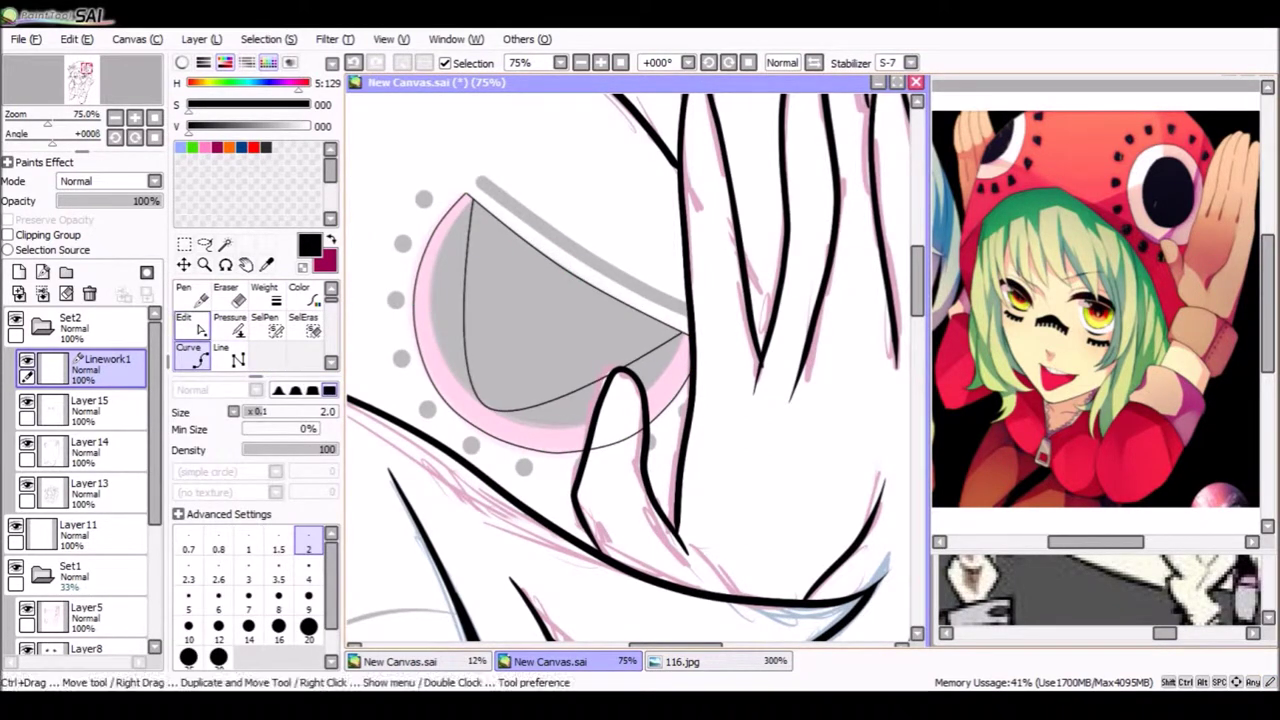
pyautogui.click(186, 322)
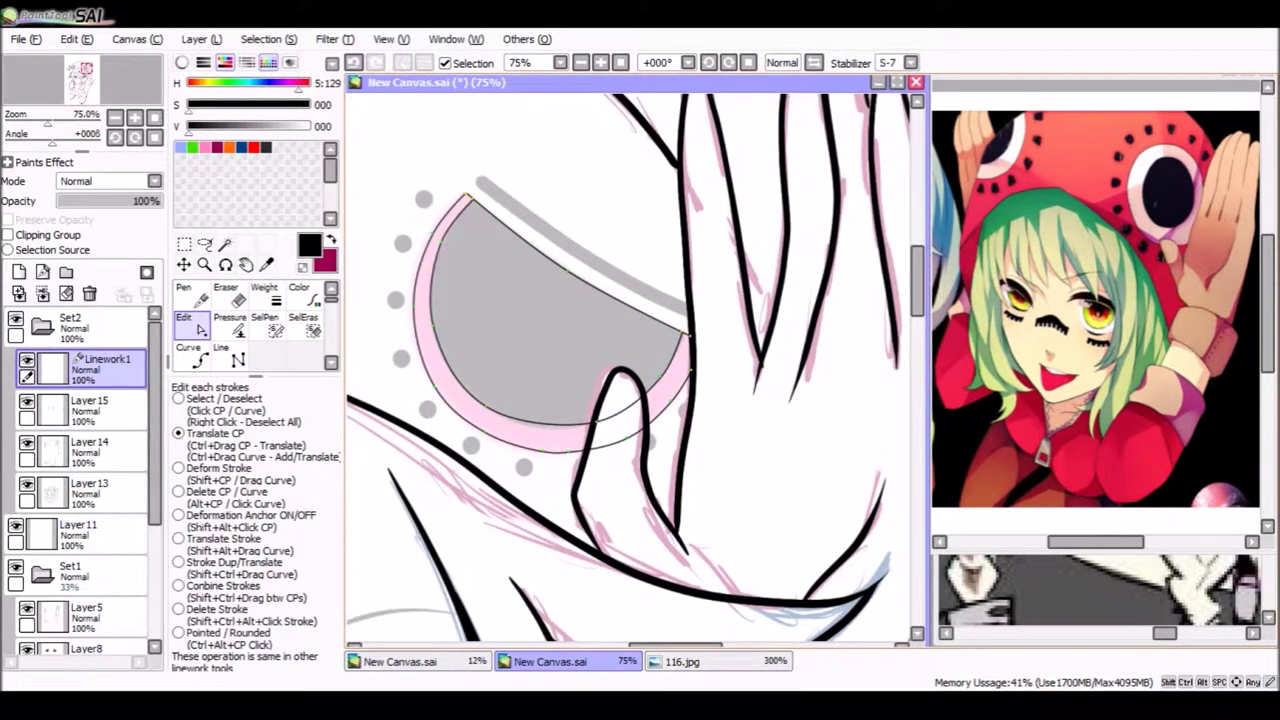
# Put the hood eye outline on a normal layer, copy it, mirror the copy and place it over the other hood eye.
pyautogui.hscroll(-3, 629, 368)
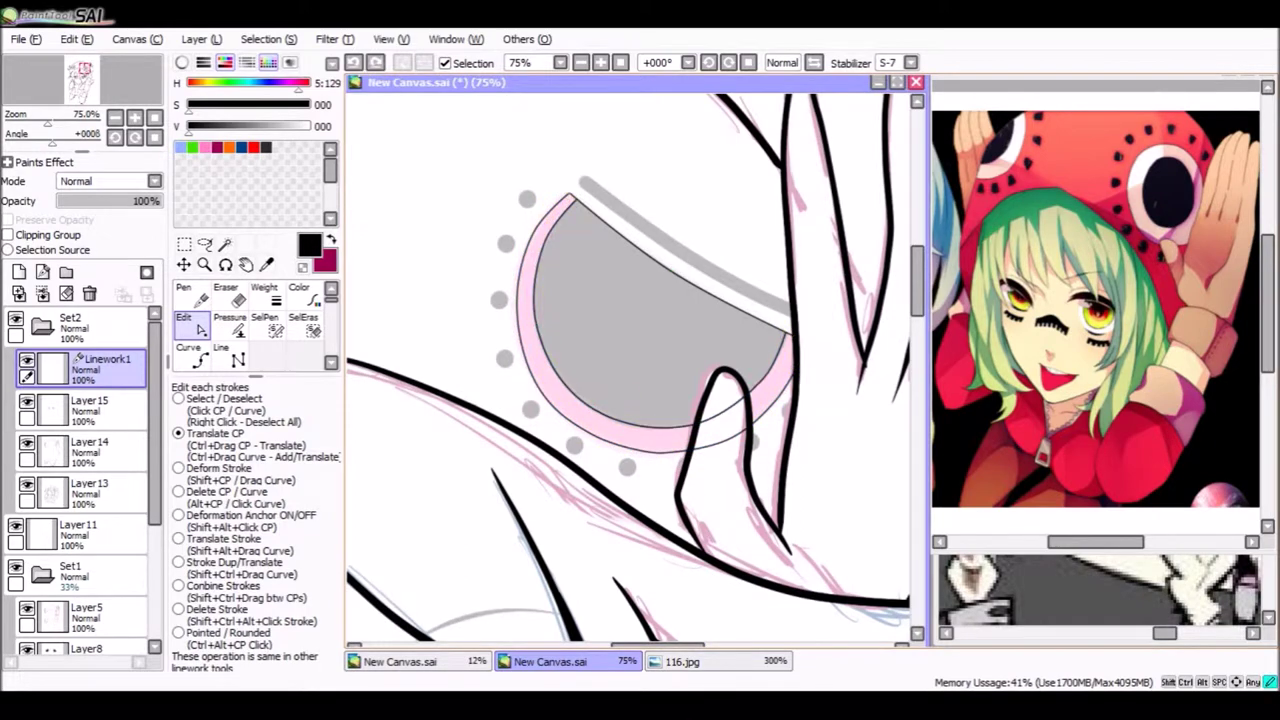
pyautogui.click(19, 272)
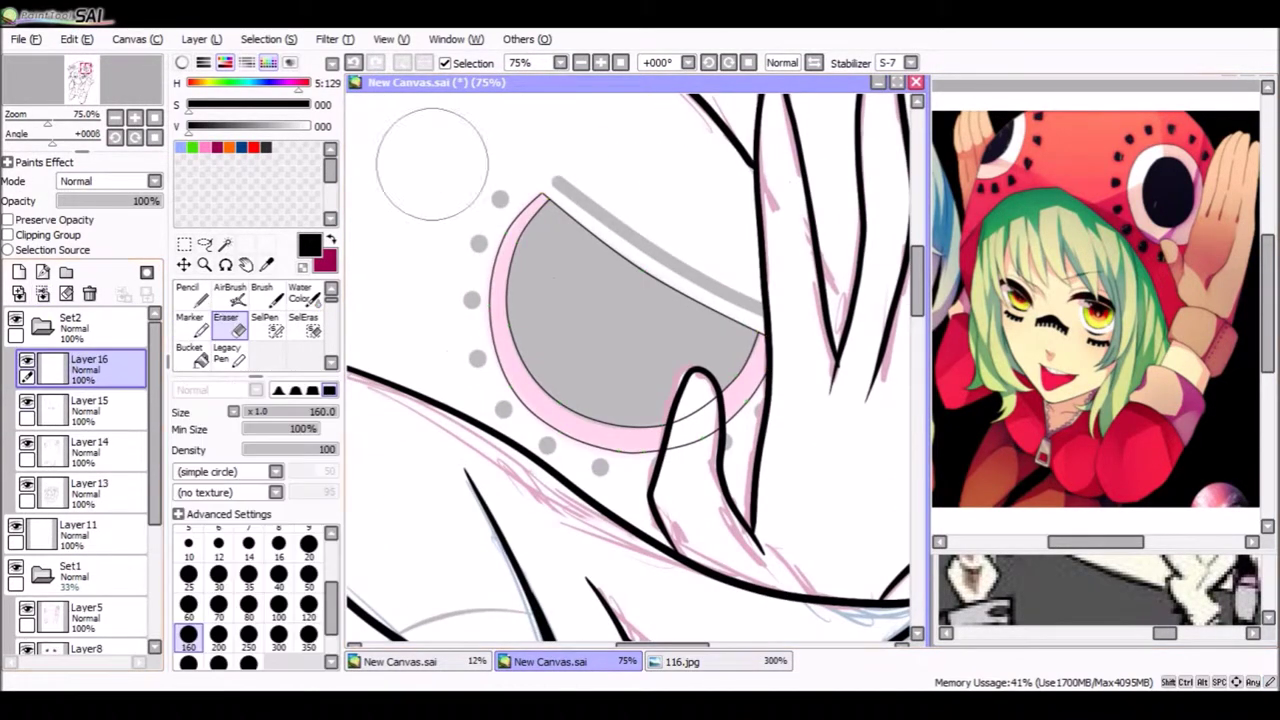
pyautogui.scroll(-2, 629, 368)
pyautogui.click(204, 244)
pyautogui.moveTo(700, 285); pyautogui.dragTo(705, 290)
pyautogui.click(201, 39)
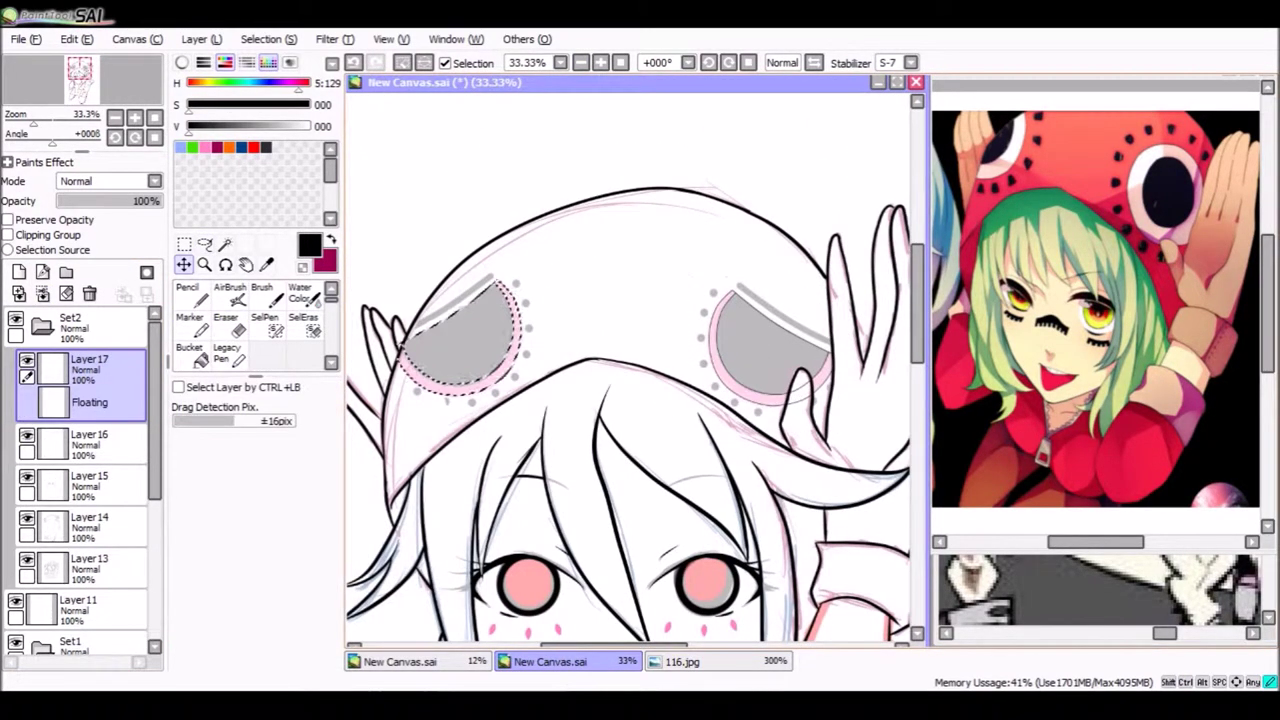
# Fill both hood eyes' pupils with black and erase the mirrored eye's overlap beyond the hood outline at 20 px.
pyautogui.click(189, 353)
pyautogui.click(460, 330)
pyautogui.click(770, 345)
pyautogui.click(600, 62)
pyautogui.scroll(2, 630, 365)
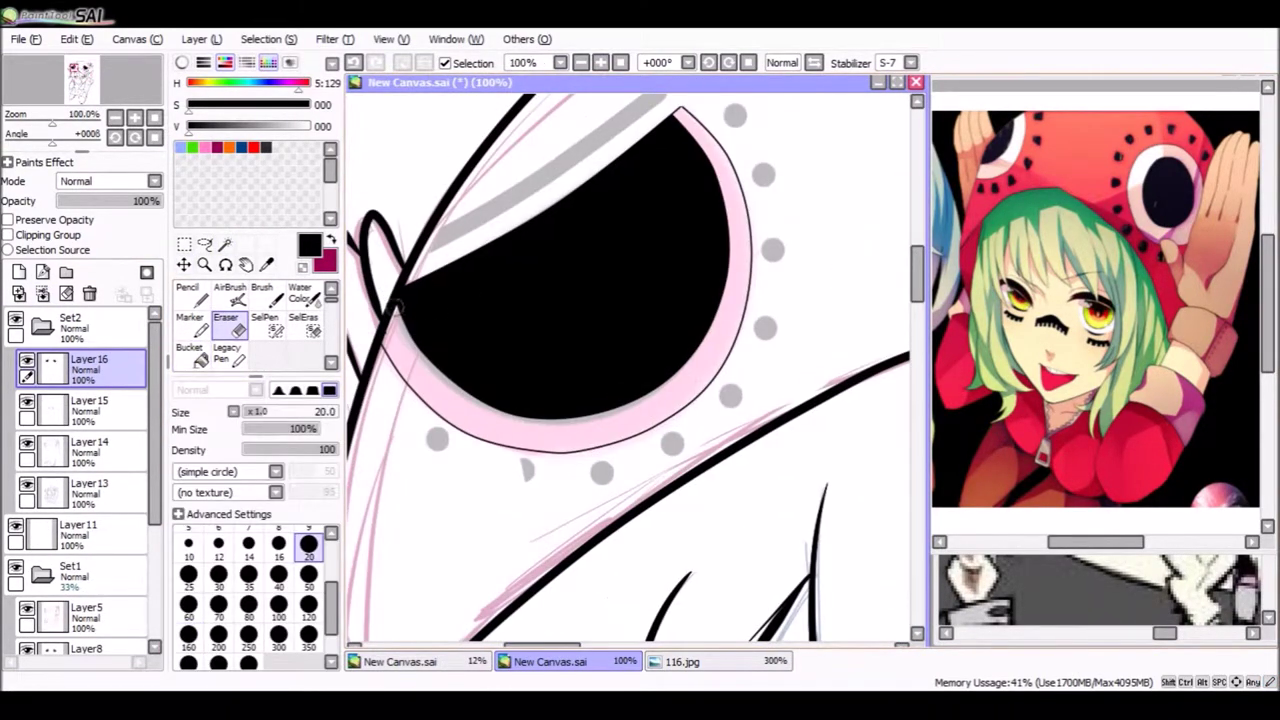
# Select the thumb's interior from the Layer14 lines, erase the hood eye inside it on Layer16 and deselect.
pyautogui.click(89, 490)
pyautogui.click(224, 244)
pyautogui.click(600, 300)
pyautogui.click(89, 450)
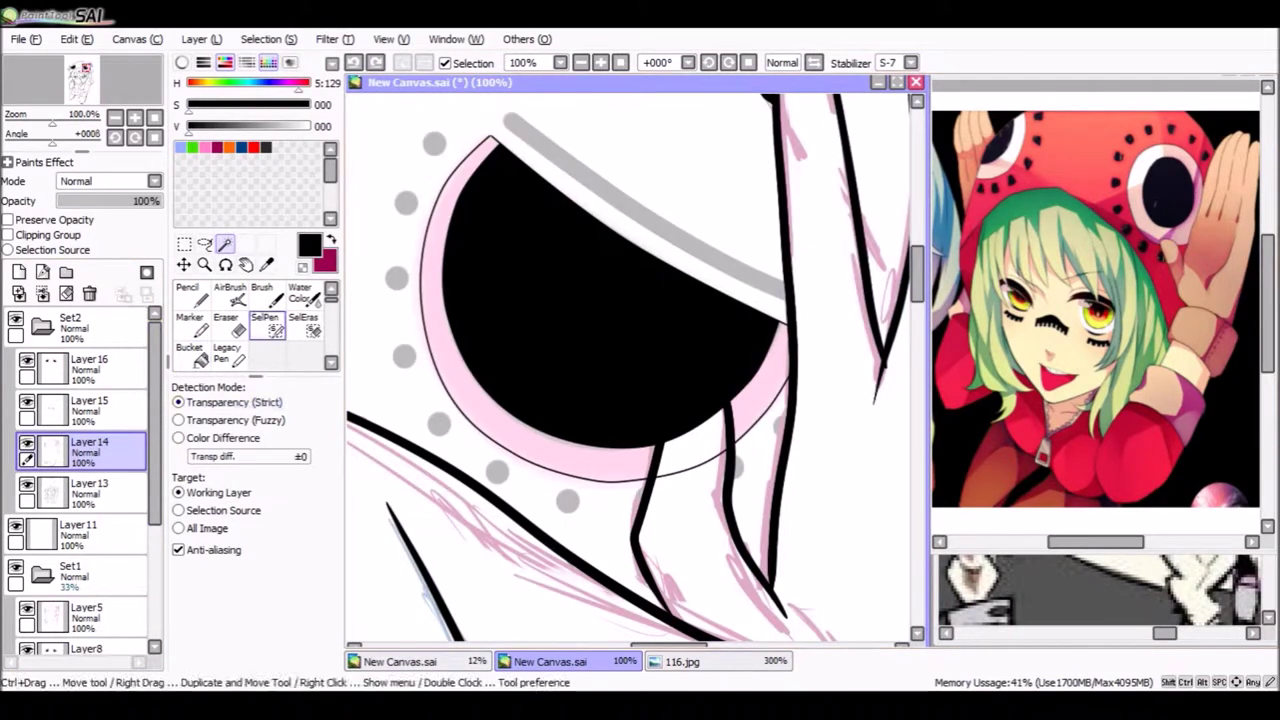
pyautogui.click(265, 325)
pyautogui.moveTo(640, 480)
pyautogui.mouseDown()
pyautogui.moveTo(700, 572)
pyautogui.moveTo(668, 420)
pyautogui.moveTo(678, 487)
pyautogui.mouseUp()
pyautogui.press('e')
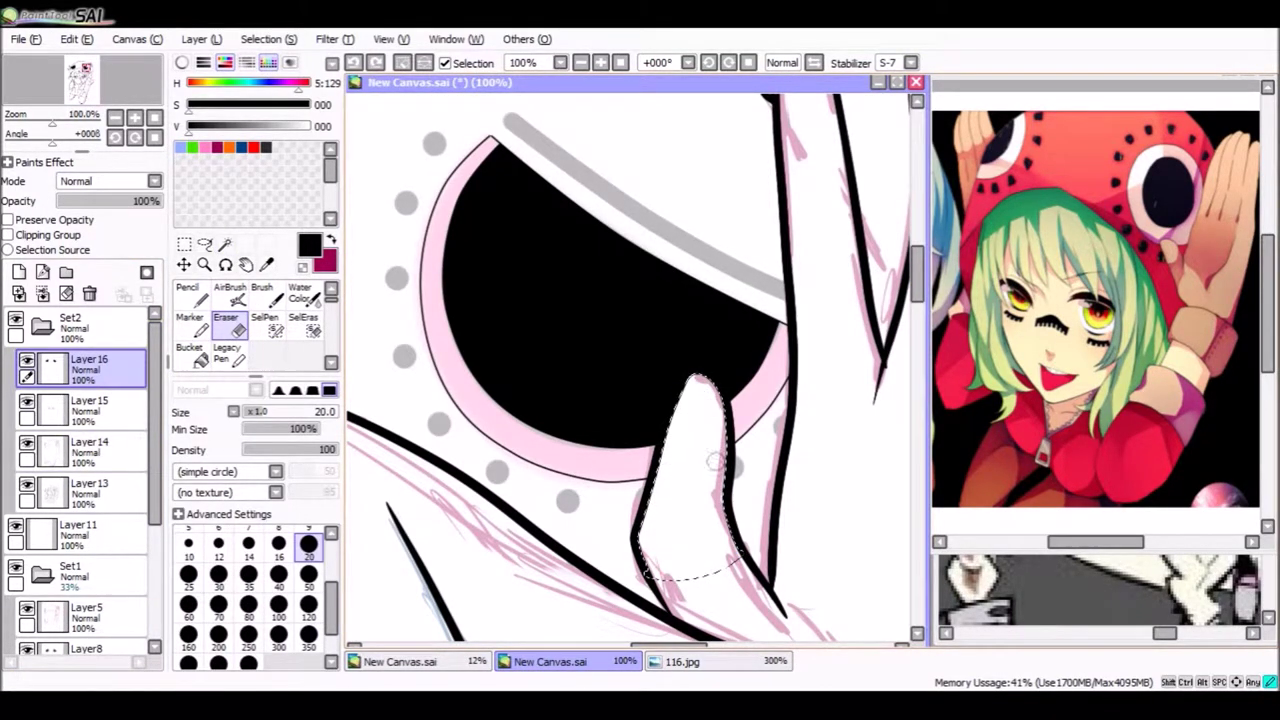
pyautogui.hotkey('ctrl', 'd')
# Add a linework layer and draw the zipper teeth along both sides of the open collar with size 2 lines.
pyautogui.moveTo(709, 407); pyautogui.dragTo(979, 407)
pyautogui.moveTo(580, 593); pyautogui.dragTo(627, 593)
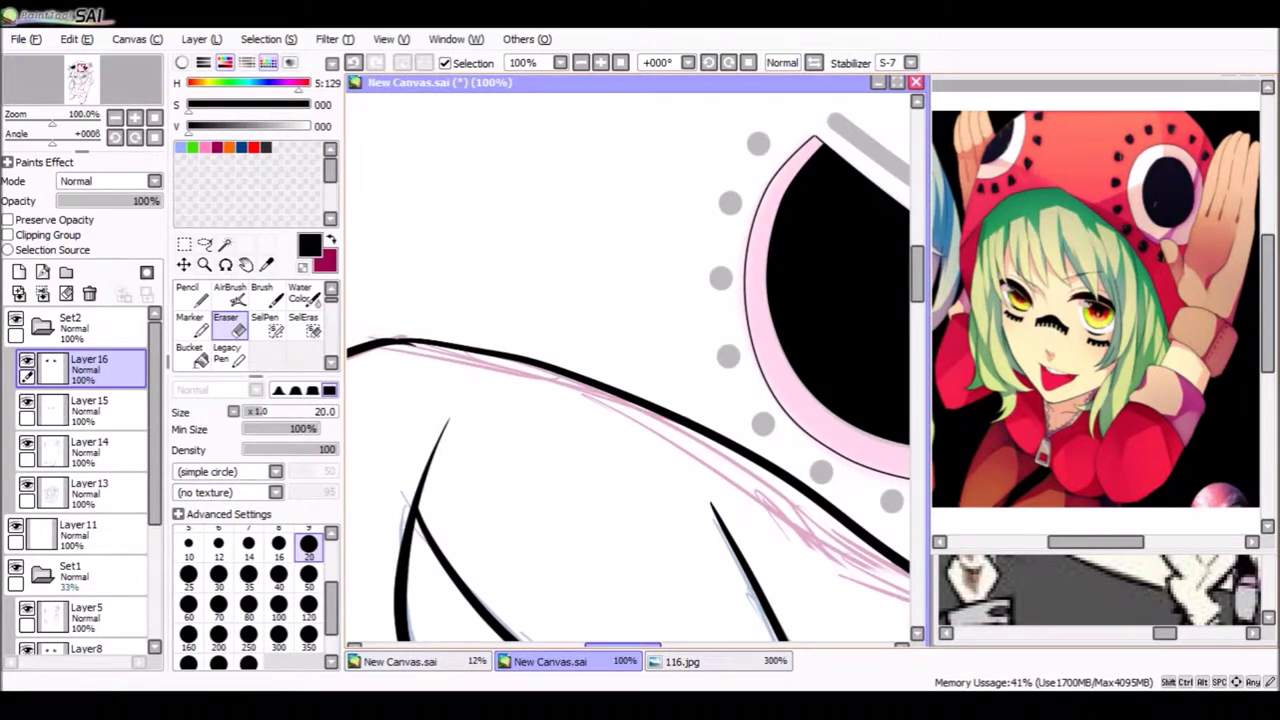
pyautogui.scroll(1, 629, 370)
pyautogui.scroll(-3, 629, 370)
pyautogui.moveTo(629, 450); pyautogui.dragTo(629, 250)
pyautogui.scroll(3, 751, 270)
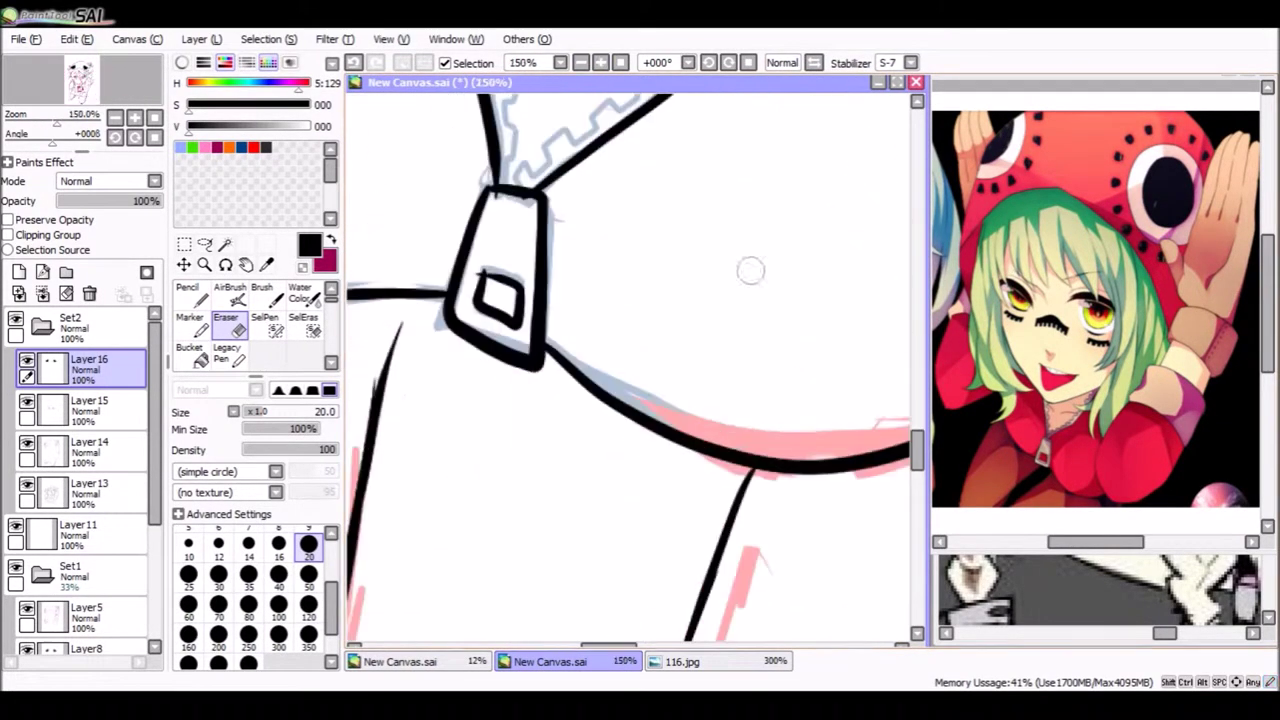
pyautogui.moveTo(751, 270); pyautogui.dragTo(751, 620)
pyautogui.click(42, 272)
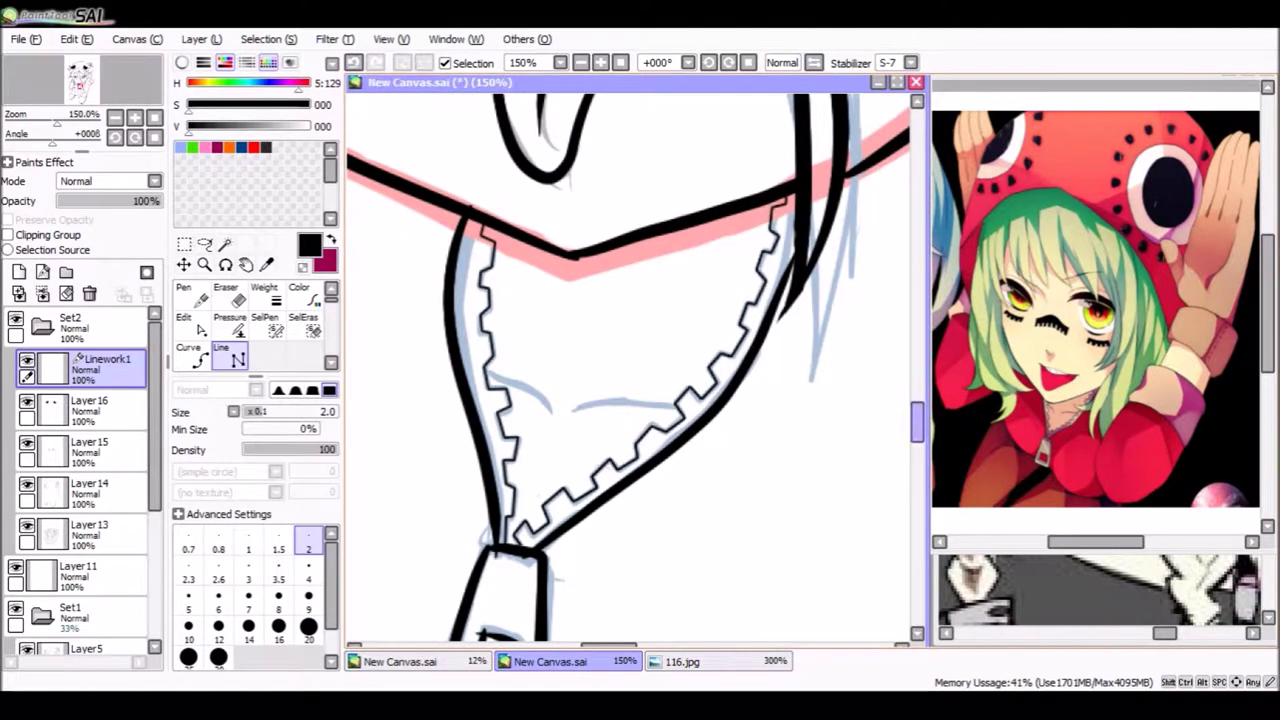
# Outline the grey band above each hood eye on Linework1 with size 2 lines and bend them along the band's curve.
pyautogui.press('-')
pyautogui.press('-')
pyautogui.press('-')
pyautogui.press('-')
pyautogui.press('-')
pyautogui.press('-')
pyautogui.moveTo(730, 400)
pyautogui.mouseDown()
pyautogui.moveTo(370, 420)
pyautogui.moveTo(470, 380)
pyautogui.mouseUp()
pyautogui.click(188, 293)
pyautogui.click(90, 490)
pyautogui.click(308, 540)
pyautogui.moveTo(300, 428); pyautogui.dragTo(242, 428)
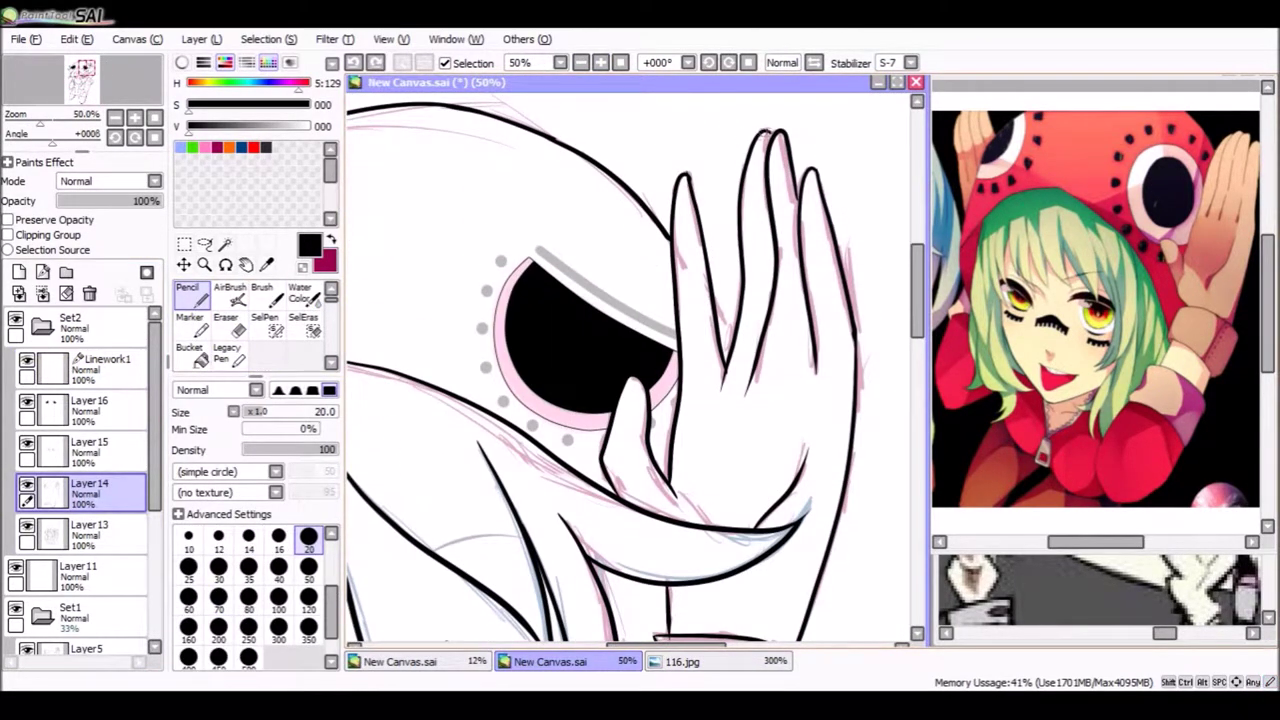
pyautogui.scroll(4, 746, 304)
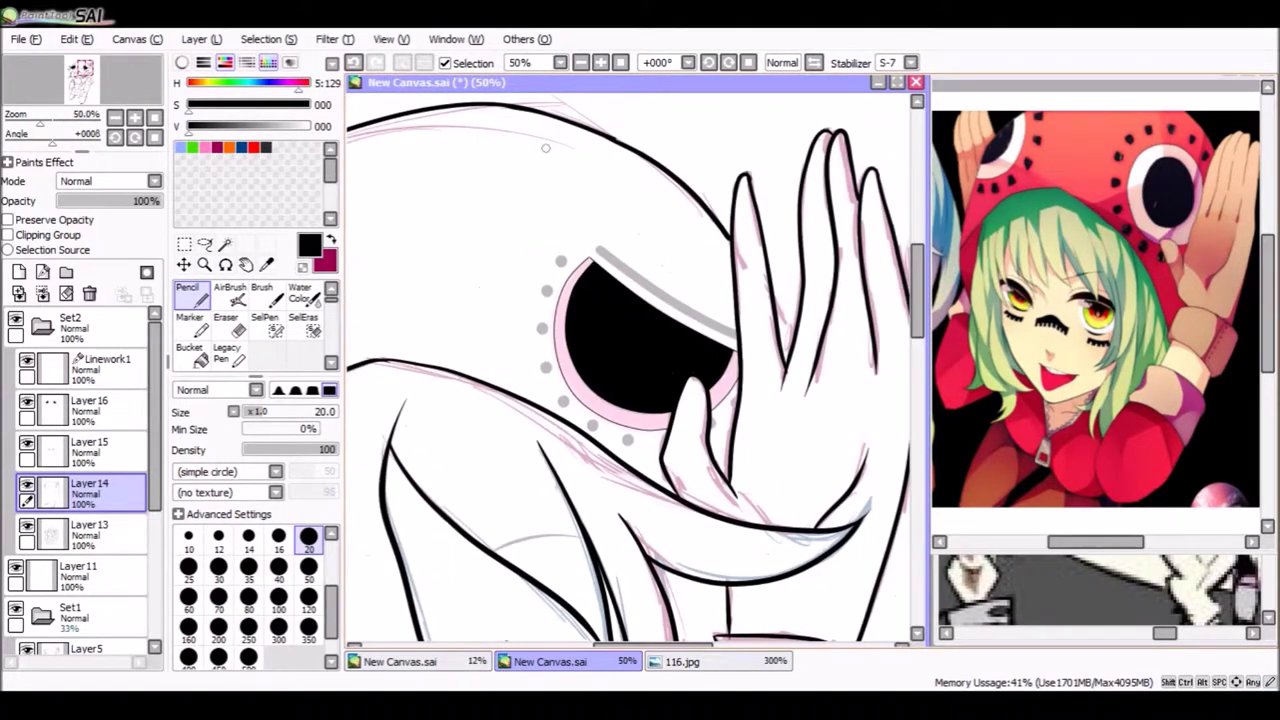
pyautogui.click(100, 365)
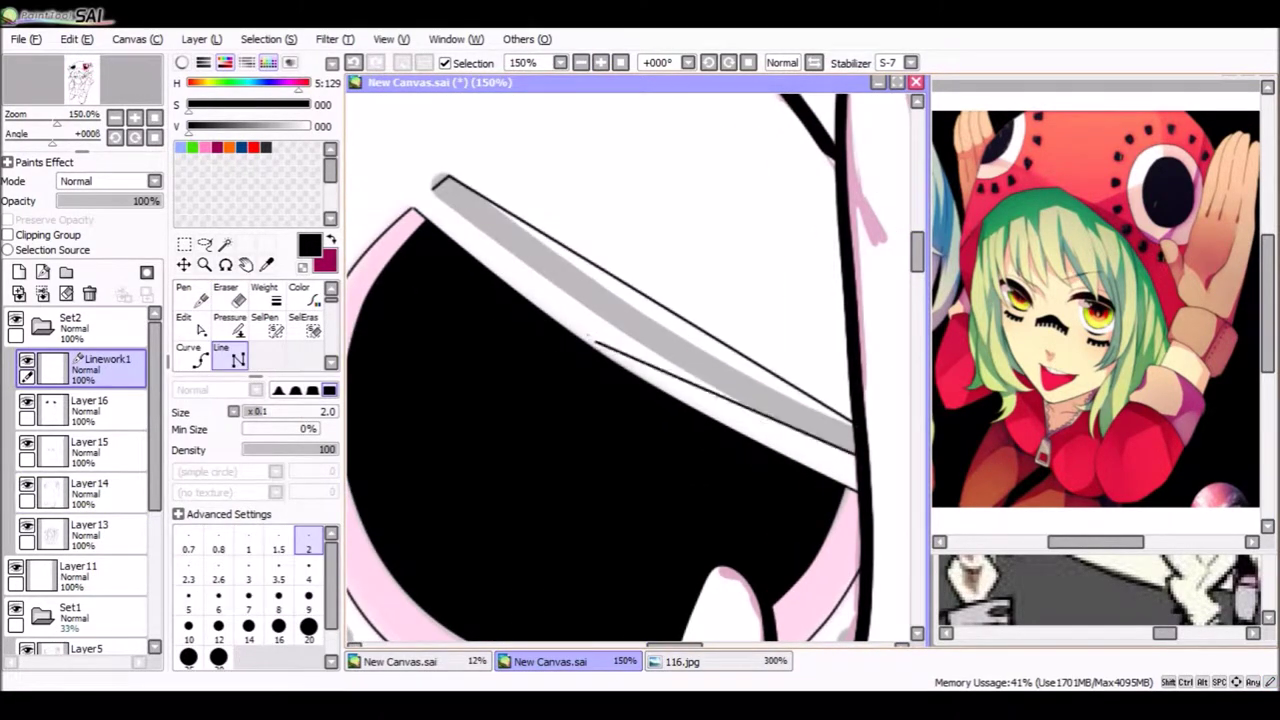
pyautogui.click(200, 330)
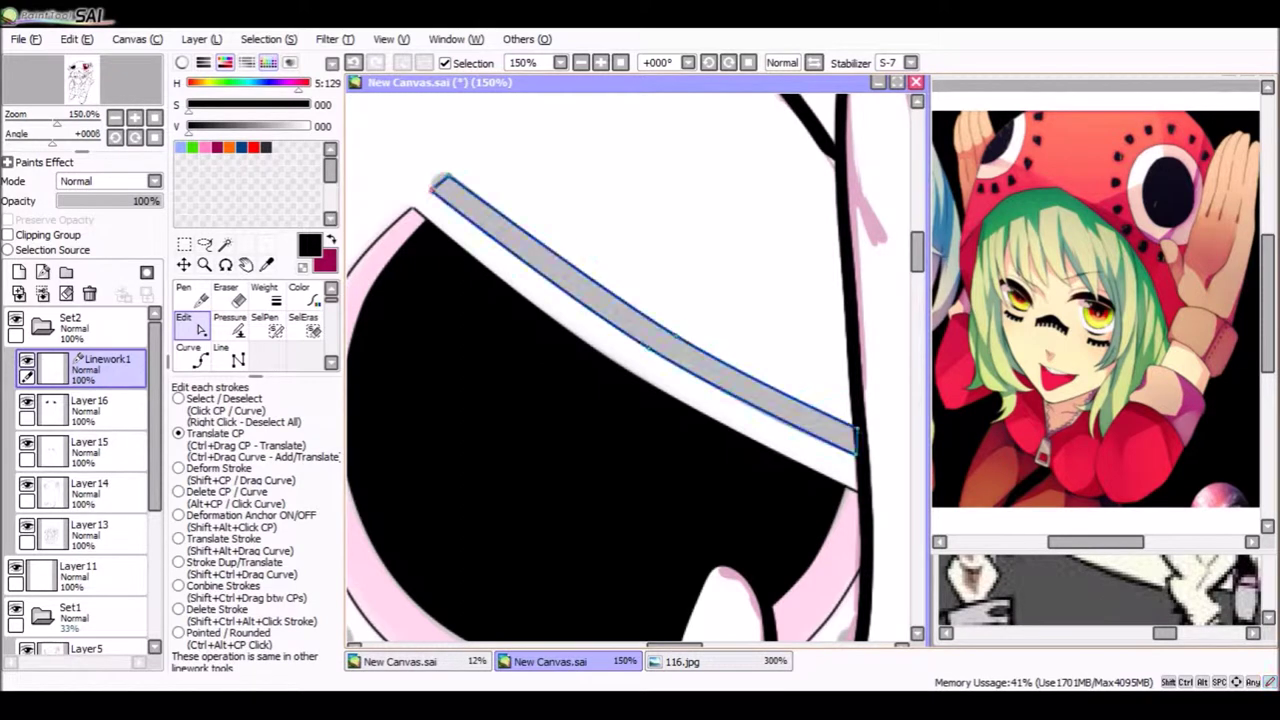
pyautogui.click(232, 356)
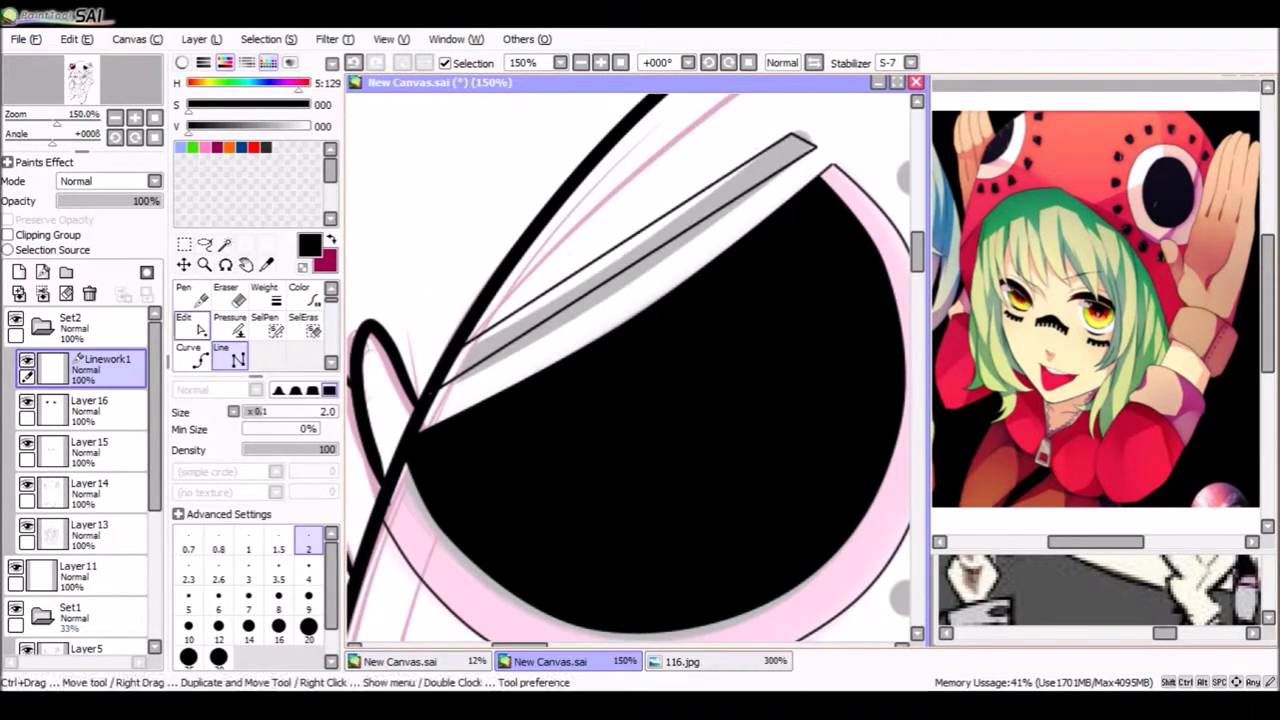
# Place black 25 px pencil dots over the grey sketched dots around both hood eyes on Layer17.
pyautogui.click(188, 324)
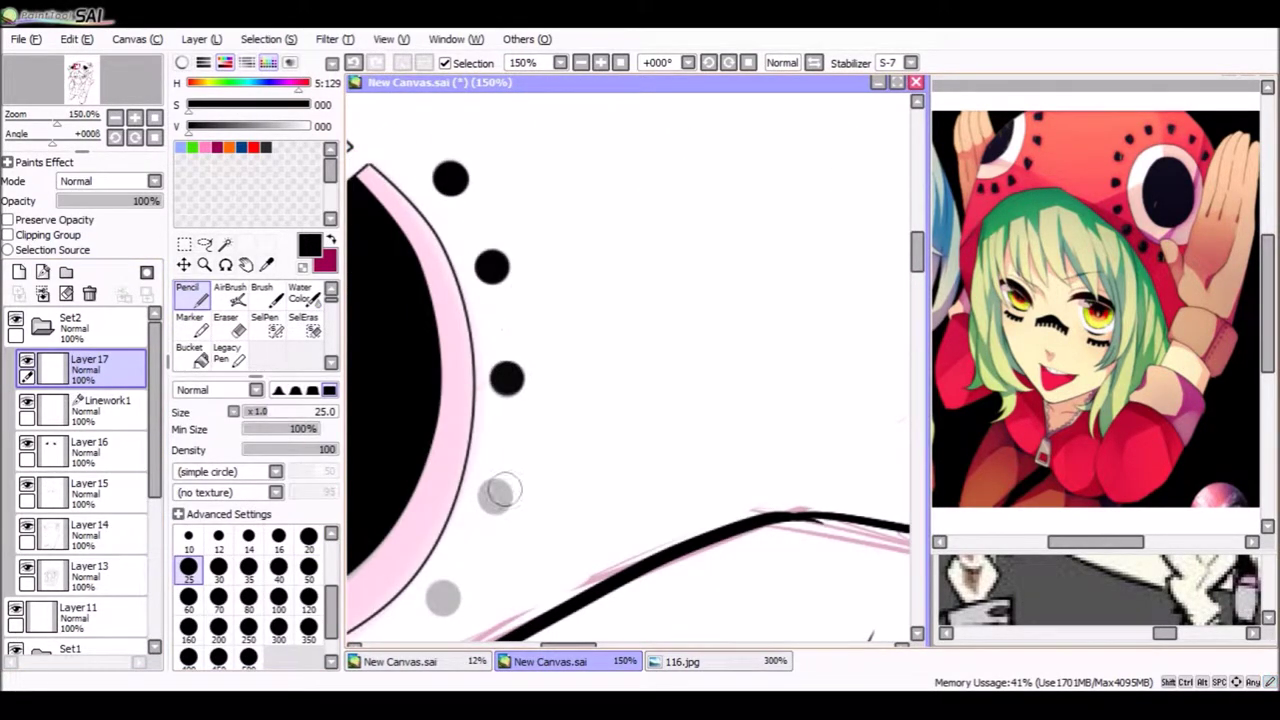
pyautogui.click(466, 390)
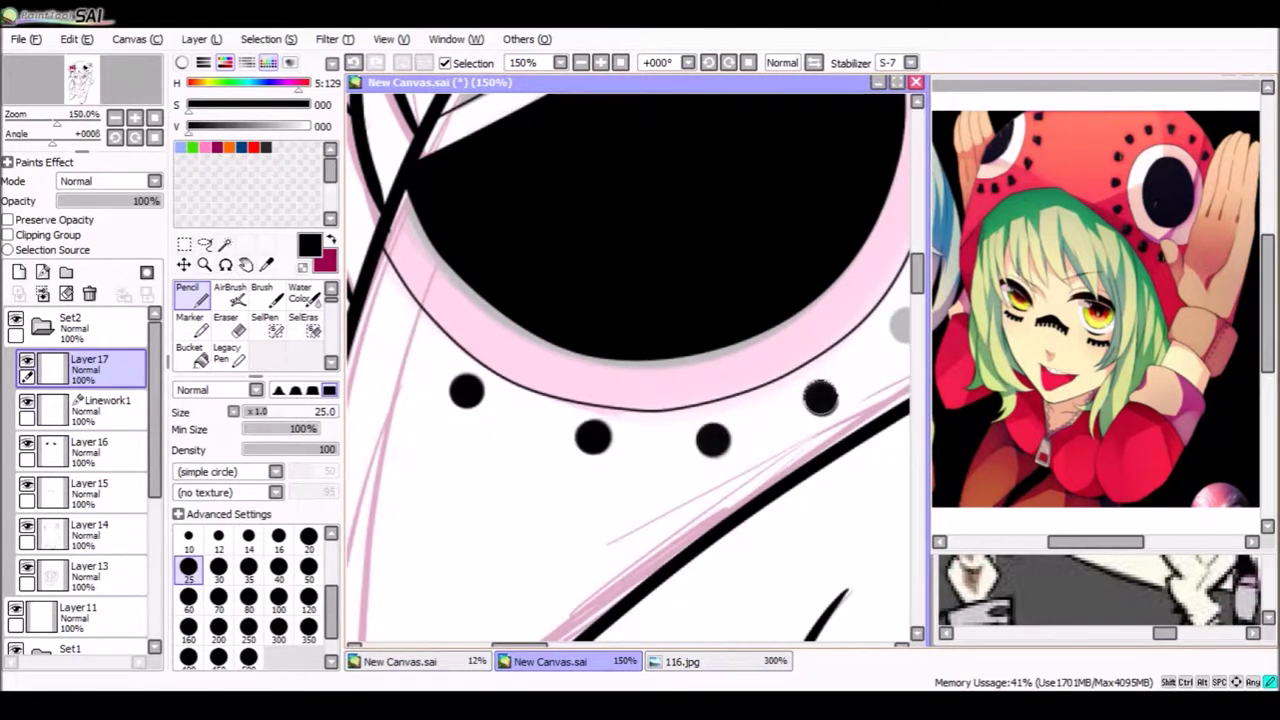
pyautogui.moveTo(900, 325); pyautogui.dragTo(722, 325)
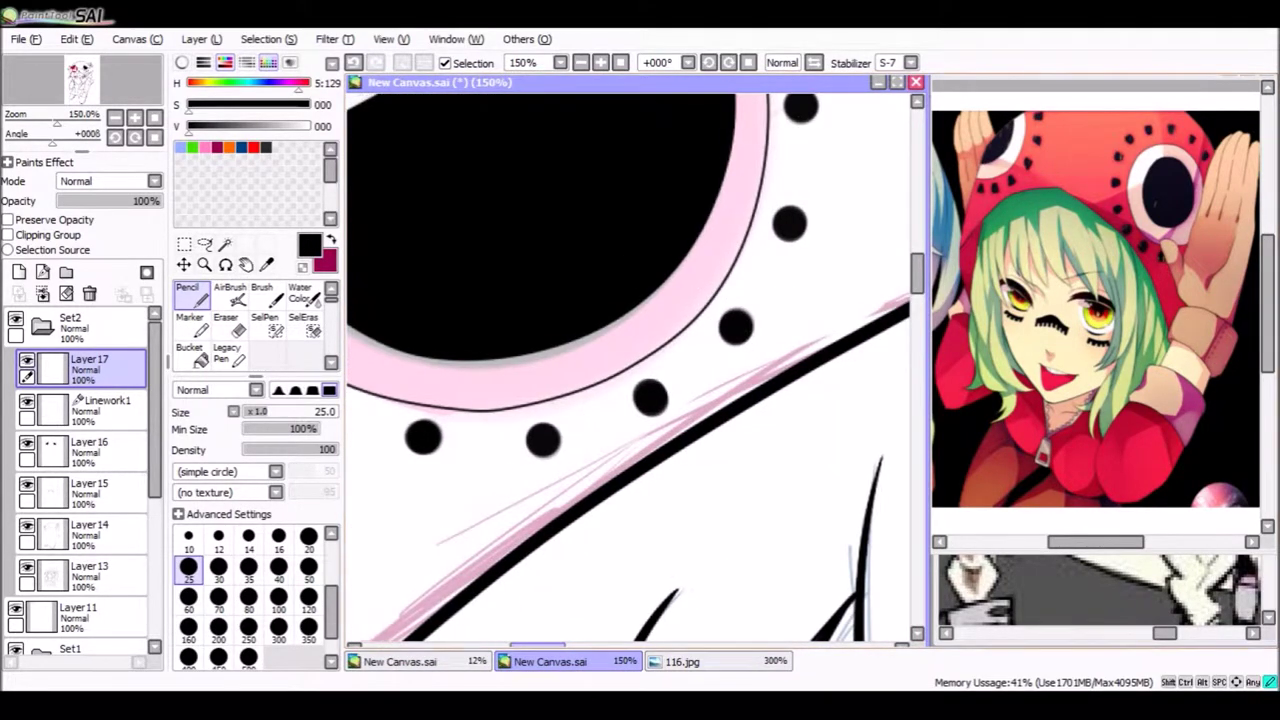
pyautogui.click(583, 322)
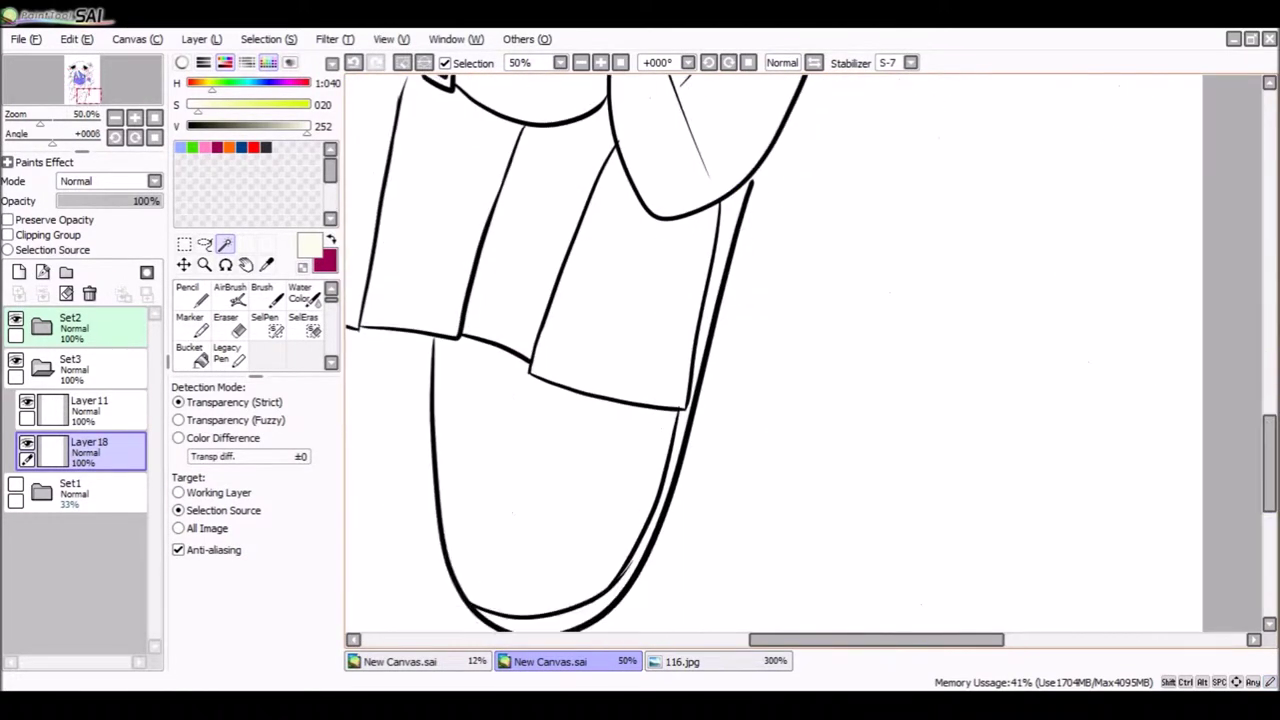
# Fill the gaps in the face and skin selection on Layer18 using the selection pen at 9 px and 4 px.
pyautogui.scroll(1, 800, 350)
pyautogui.scroll(2, 800, 350)
pyautogui.scroll(-2, 800, 350)
pyautogui.click(265, 323)
pyautogui.scroll(3, 1040, 401)
pyautogui.hscroll(-2, 730, 176)
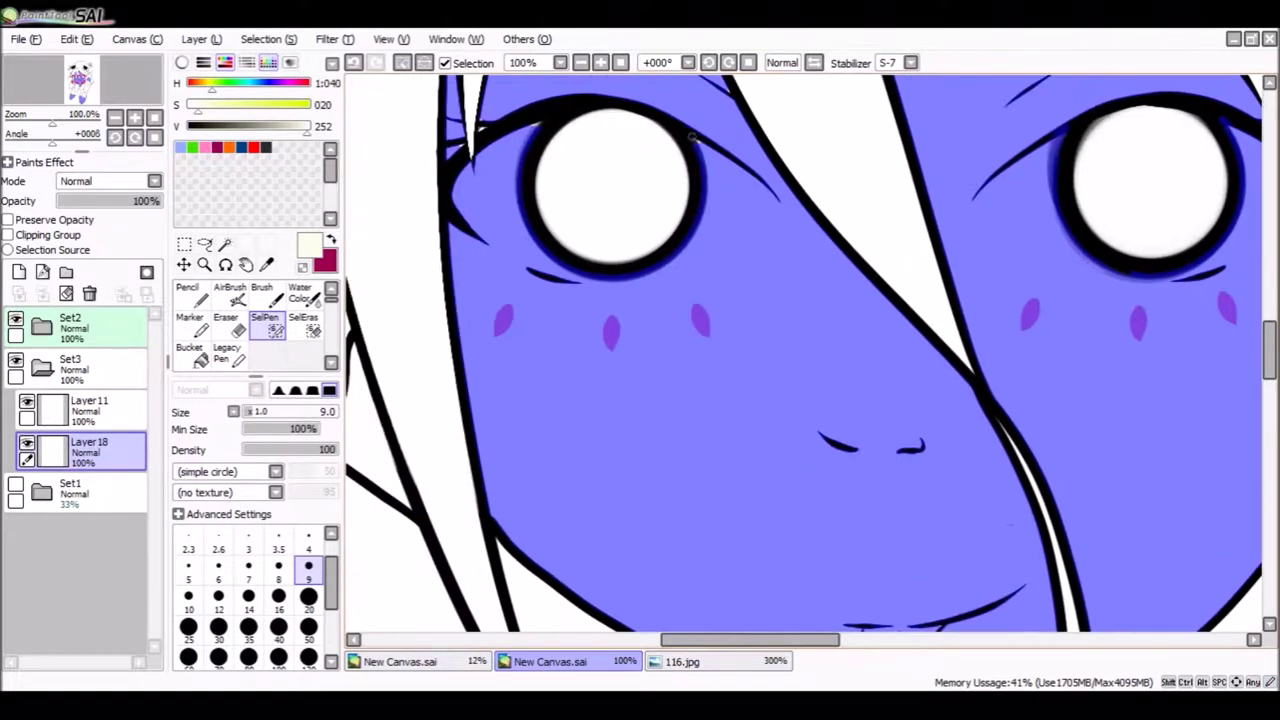
pyautogui.scroll(6, 635, 205)
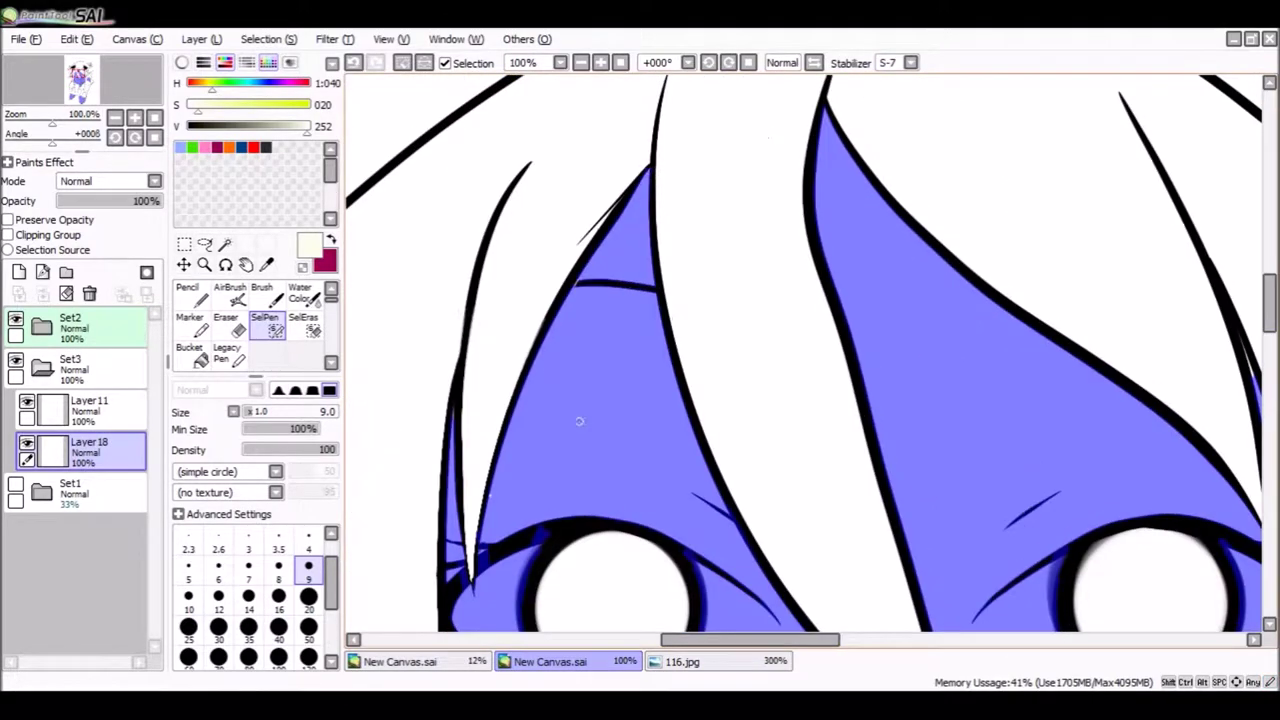
pyautogui.scroll(-10, 810, 355)
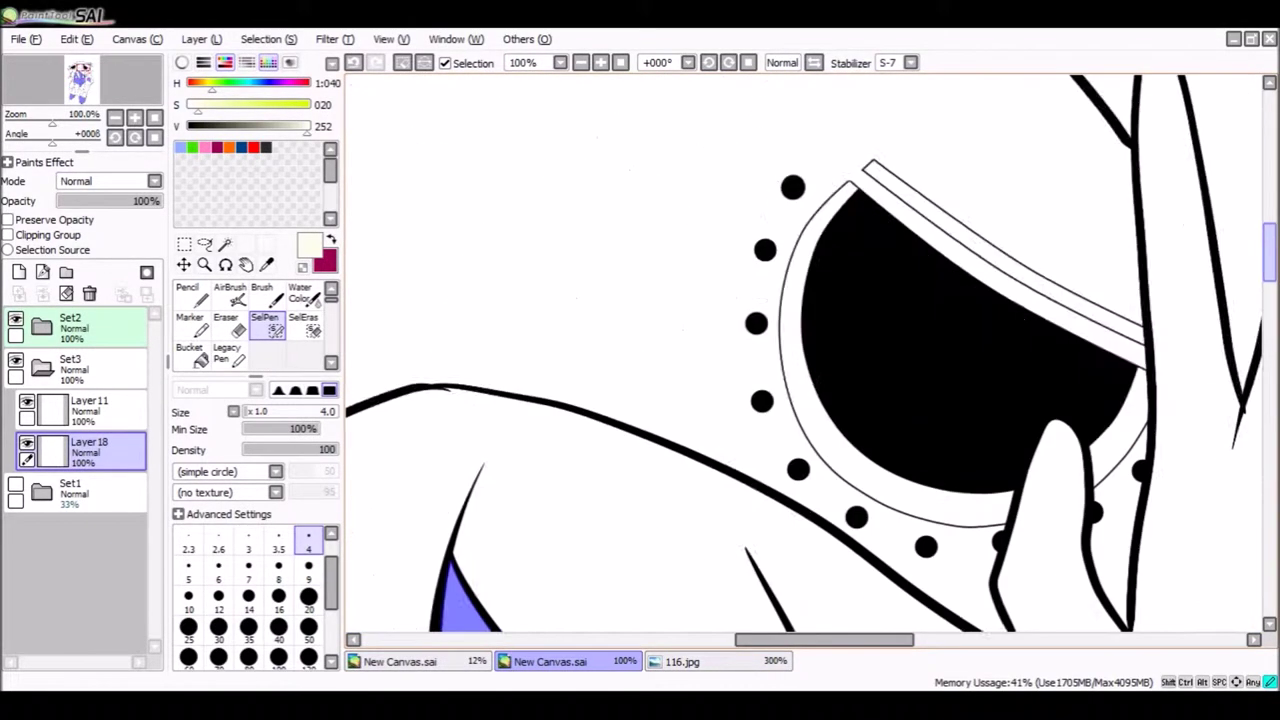
pyautogui.scroll(-10, 805, 355)
pyautogui.scroll(15, 805, 355)
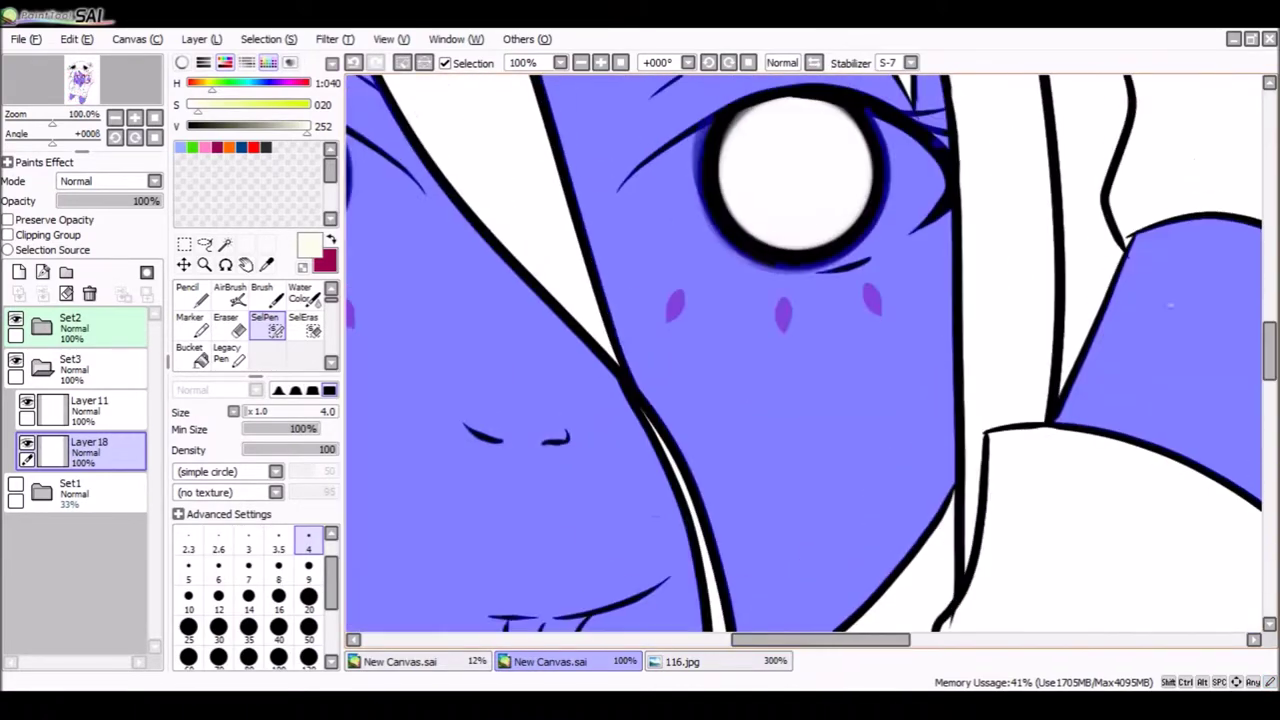
# Paint the selected face, forearm and leg areas pale cream on Layer18.
pyautogui.hotkey('ctrl', '-')
pyautogui.hotkey('ctrl', '-')
pyautogui.hotkey('ctrl', '-')
pyautogui.hotkey('ctrl', '-')
pyautogui.hotkey('ctrl', '-')
pyautogui.press('w')
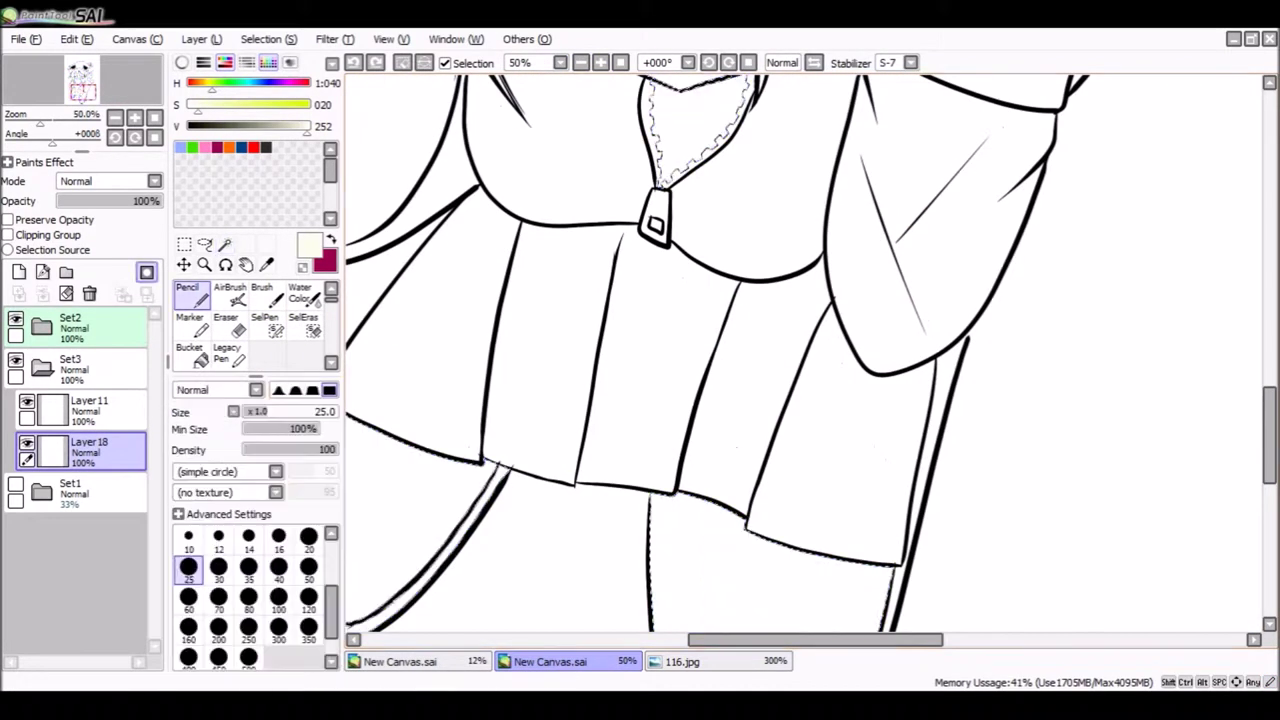
pyautogui.click(100, 405)
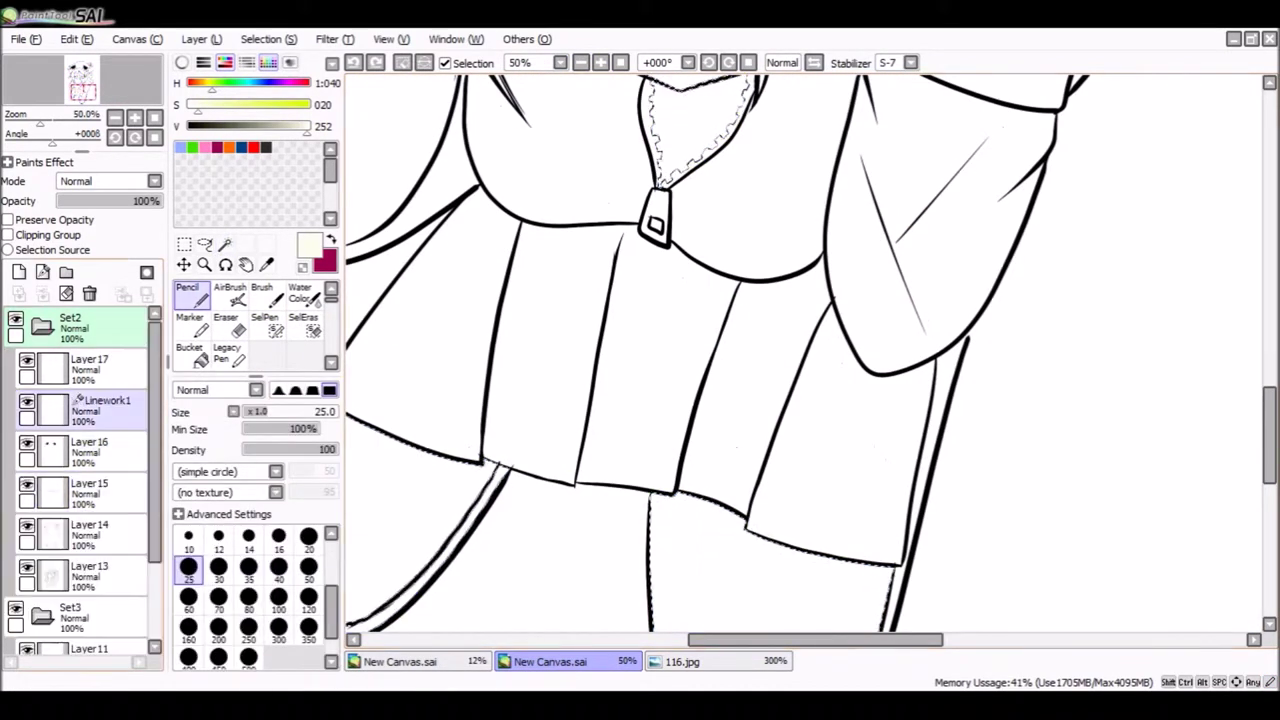
pyautogui.keyDown('alt'); pyautogui.click(966, 343); pyautogui.keyUp('alt')
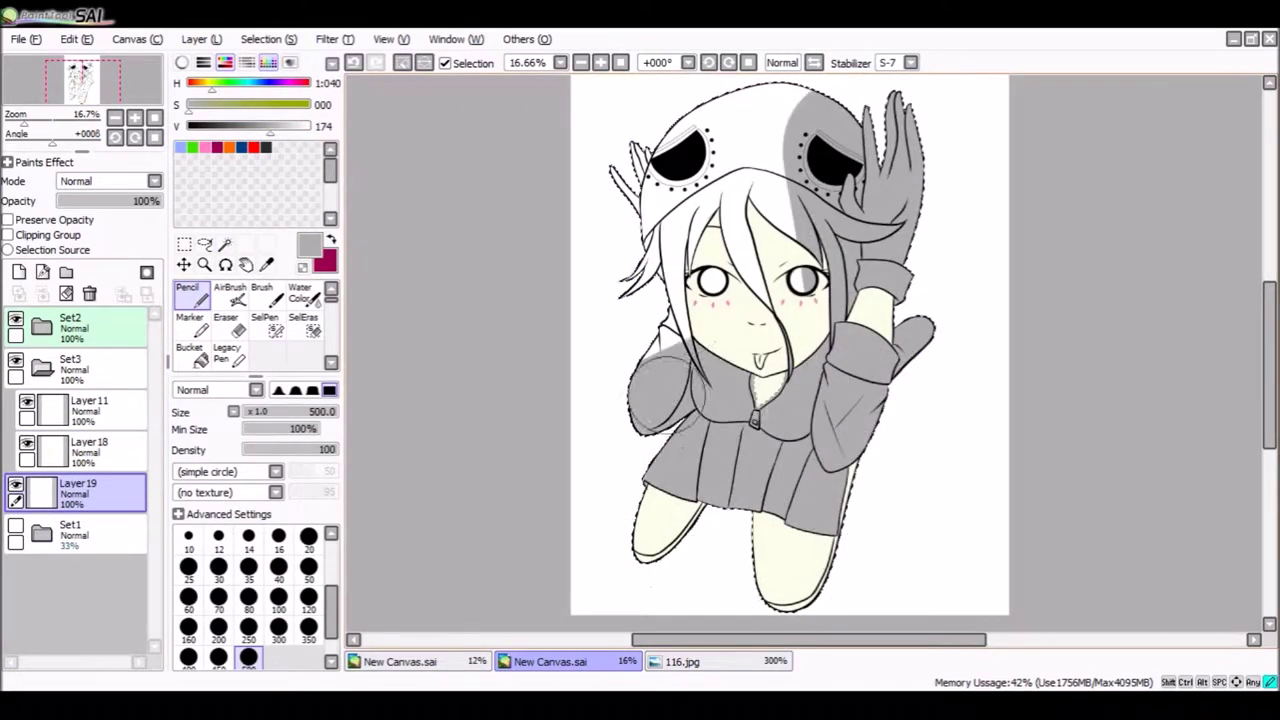
# Fill the whole figure's silhouette with grey on Layer19 at 500 px, clip the Set3 folder to it and deselect.
pyautogui.click(70, 369)
pyautogui.click(78, 490)
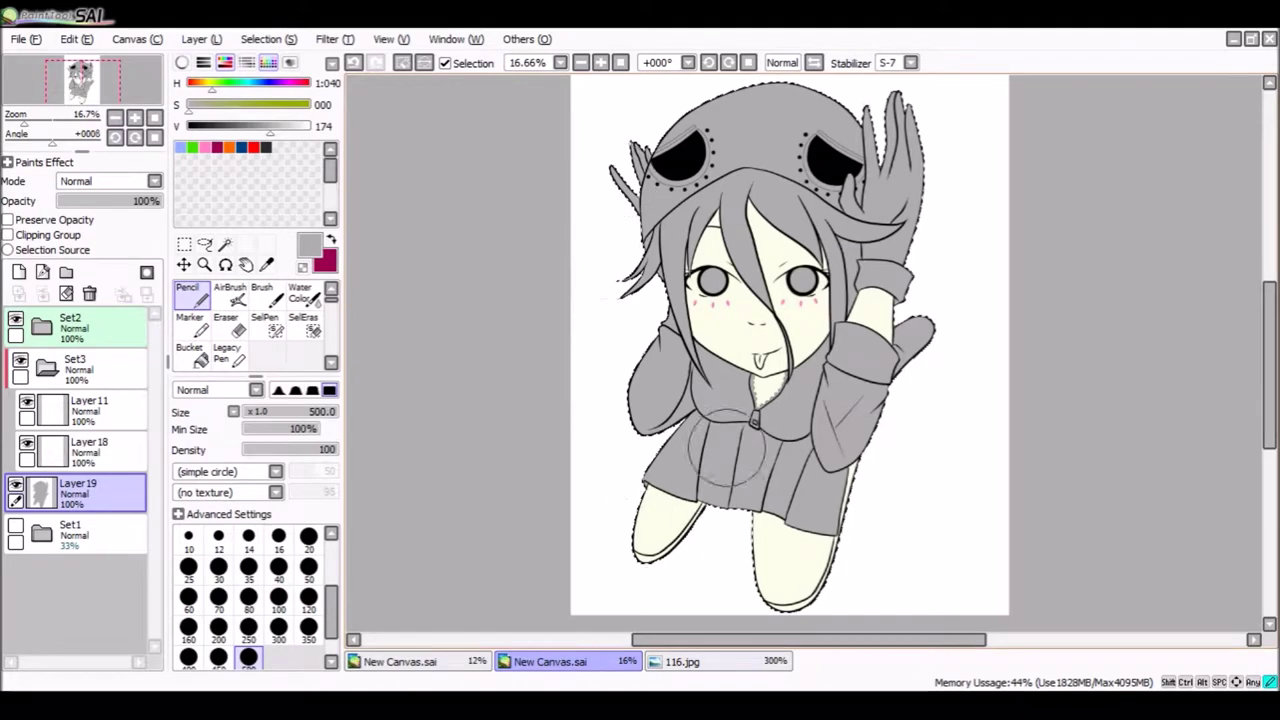
pyautogui.hotkey('ctrl', 'd')
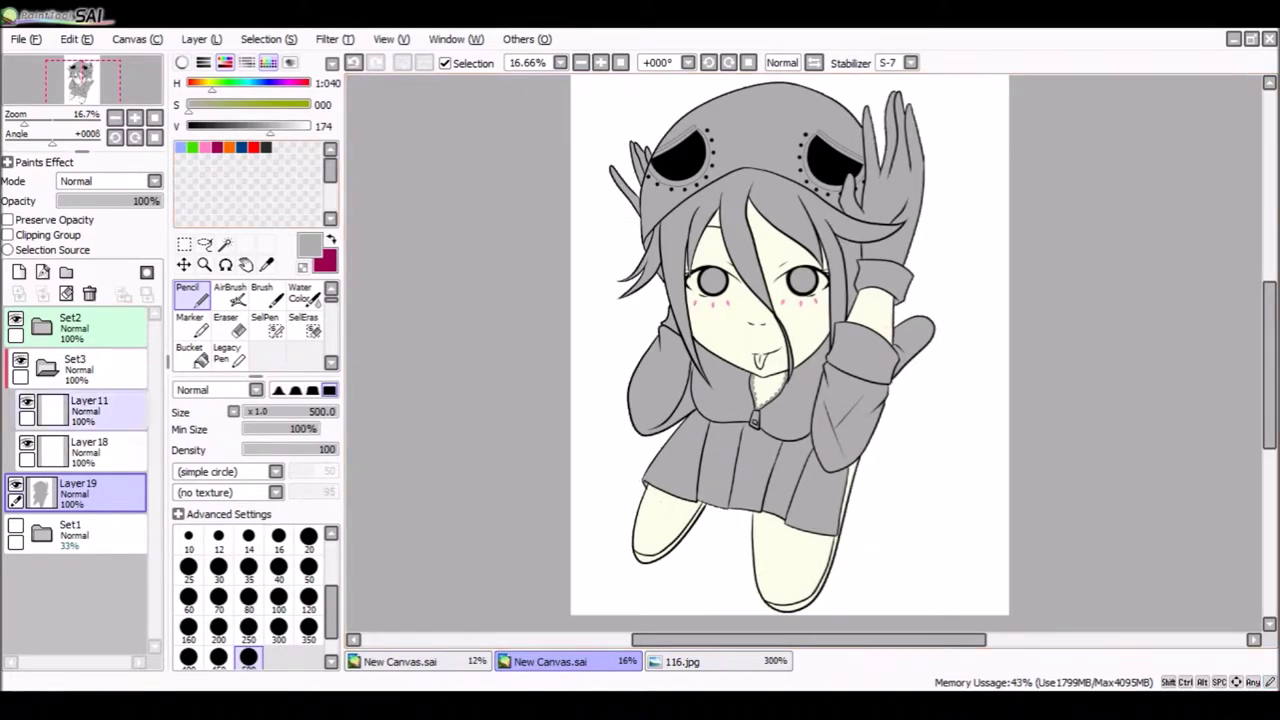
# Try filling the rims of both hood eyes with yellow on Layer18.
pyautogui.click(88, 450)
pyautogui.click(225, 243)
pyautogui.press('n')
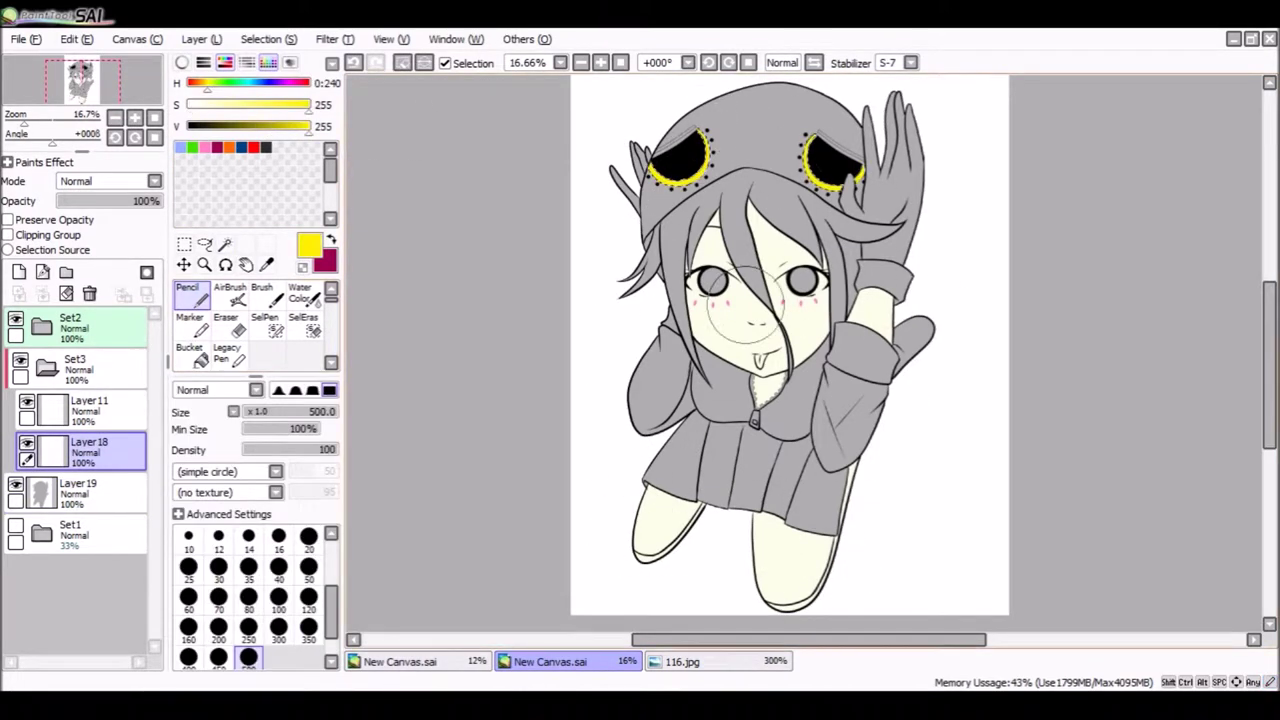
pyautogui.hotkey('ctrl', '+')
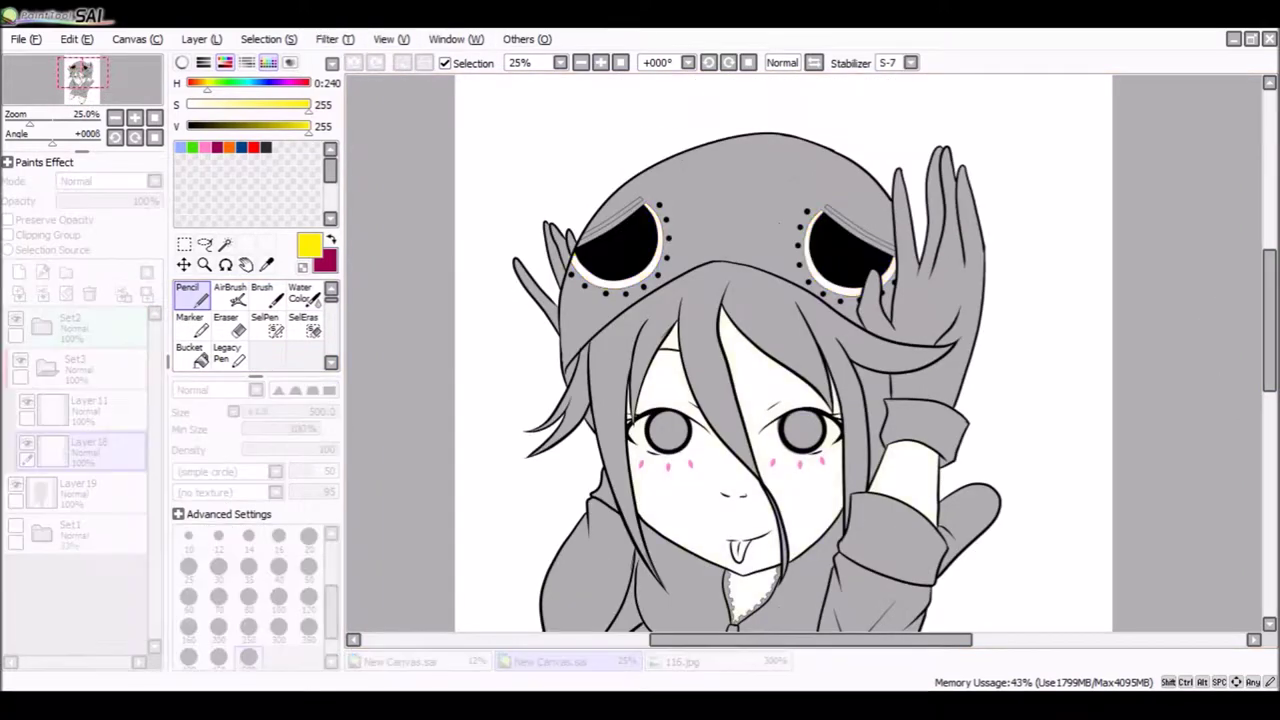
# Fill the bands above both hood eyes with black on Layer18.
pyautogui.press('w')
pyautogui.press('b')
pyautogui.press('w')
# Select the hood, jacket body and sleeves with the Magic Wand.
pyautogui.click(720, 180)
pyautogui.click(600, 580)
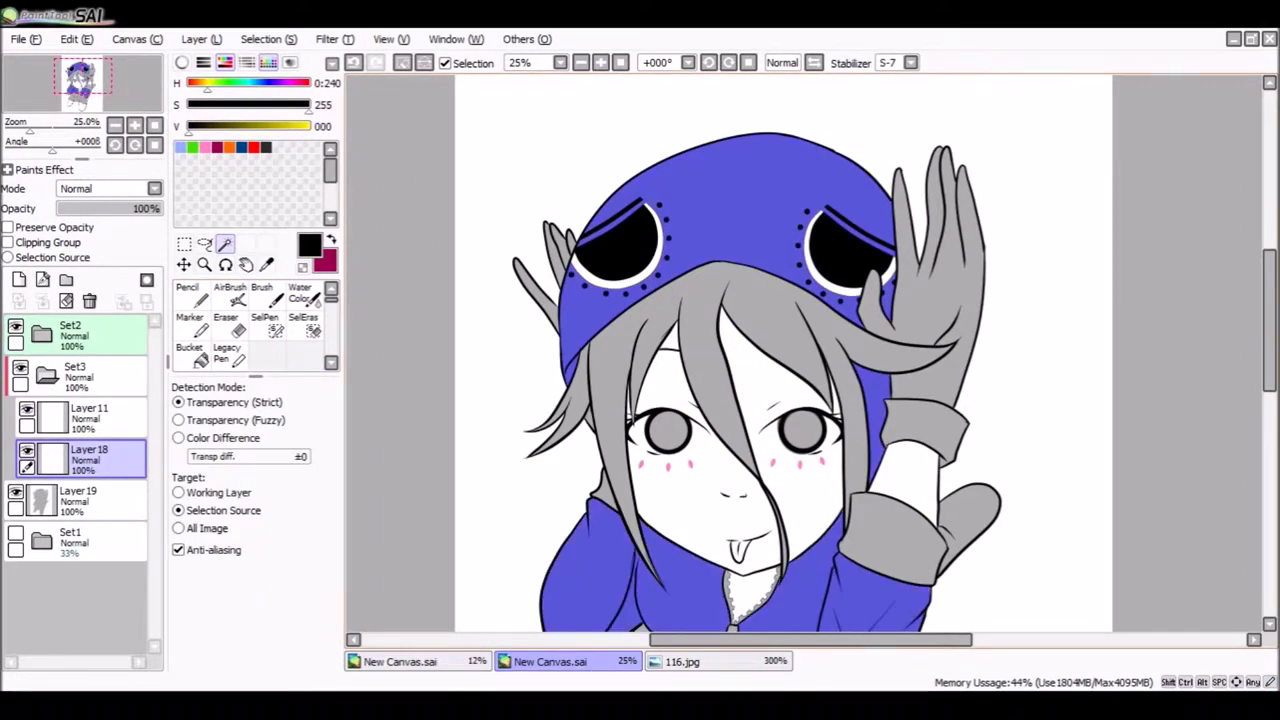
pyautogui.scroll(-5, 730, 350)
pyautogui.scroll(5, 730, 350)
pyautogui.press('b')
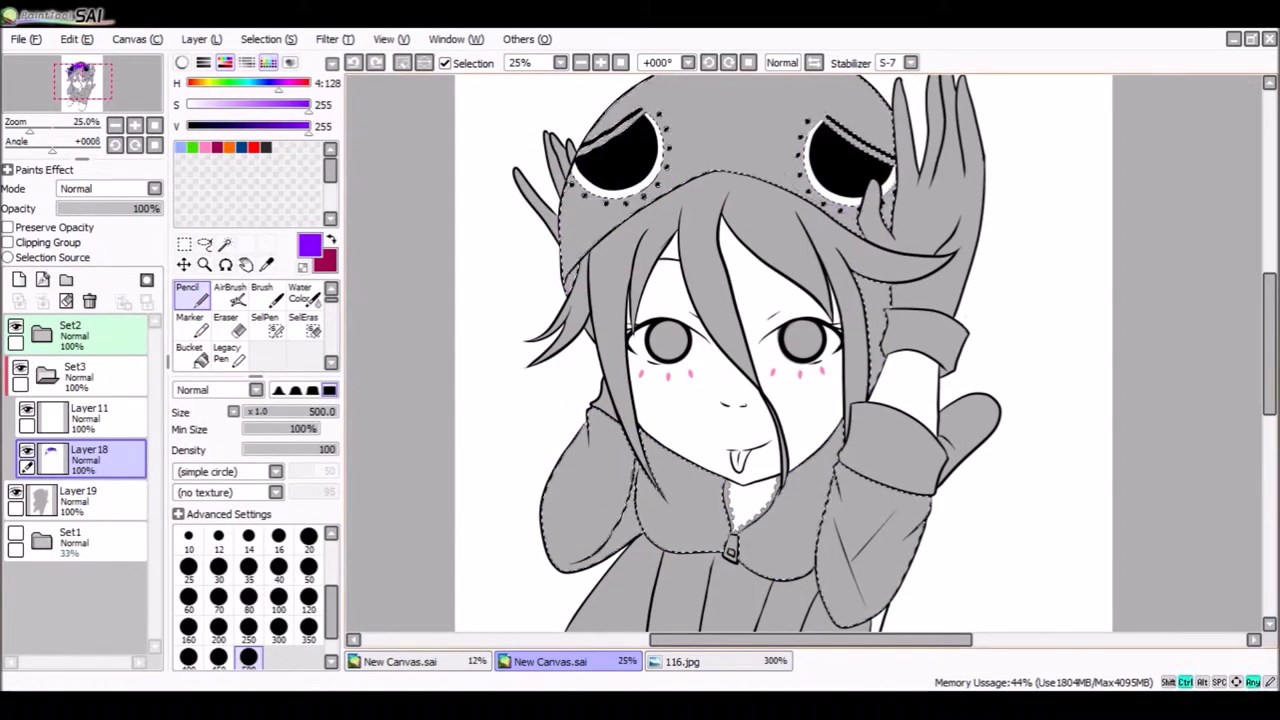
# Paint the selected hood and jacket purple on new Layer20 with the 500 px pencil, then deselect.
pyautogui.hotkey('ctrl', 'shift', 'n')
pyautogui.hotkey('ctrl', '-')
pyautogui.moveTo(645, 420); pyautogui.dragTo(720, 490)
pyautogui.moveTo(800, 190); pyautogui.dragTo(860, 480)
pyautogui.moveTo(690, 190); pyautogui.dragTo(740, 250)
pyautogui.press('w')
pyautogui.press('b')
pyautogui.hotkey('ctrl', 'd')
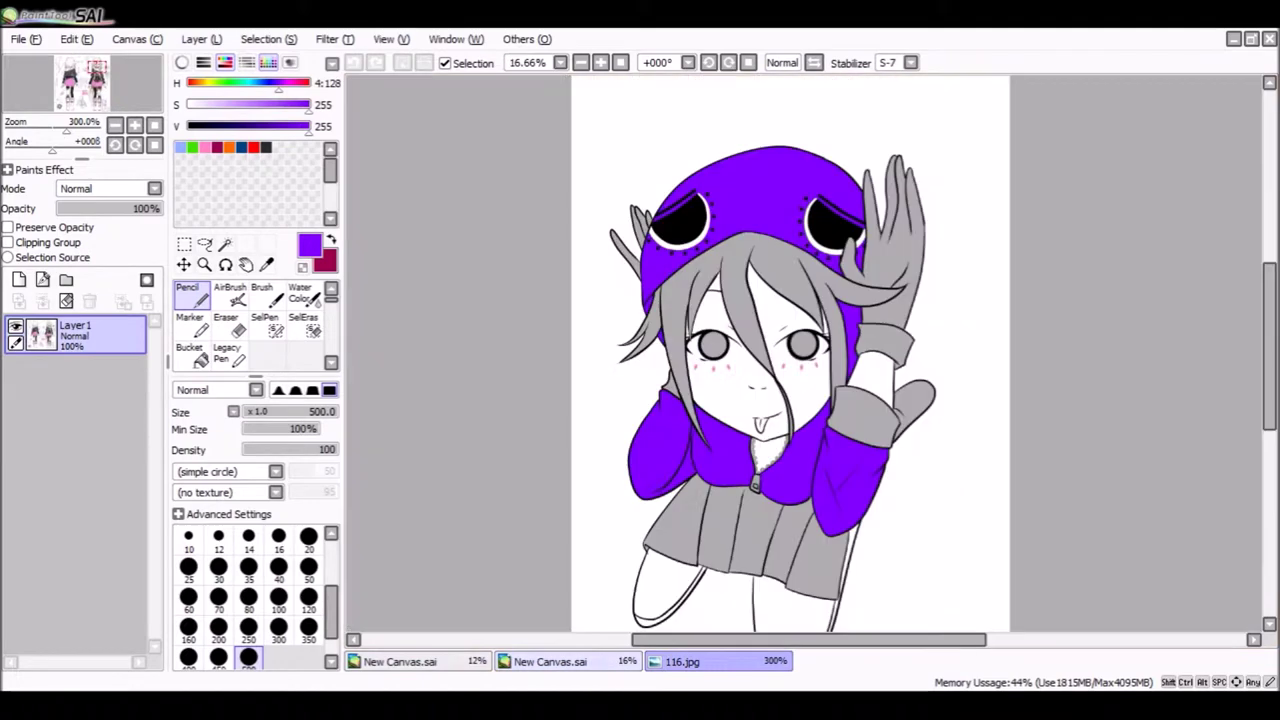
# Select all the hair locks, paint them pale cream on new Layer21 and deselect.
pyautogui.hotkey('ctrl', 'shift', 'n')
pyautogui.moveTo(700, 290); pyautogui.dragTo(800, 390)
pyautogui.press('w')
pyautogui.click(720, 300)
pyautogui.press('b')
pyautogui.moveTo(660, 260)
pyautogui.mouseDown()
pyautogui.moveTo(800, 400)
pyautogui.moveTo(880, 300)
pyautogui.mouseUp()
pyautogui.hotkey('ctrl', 'd')
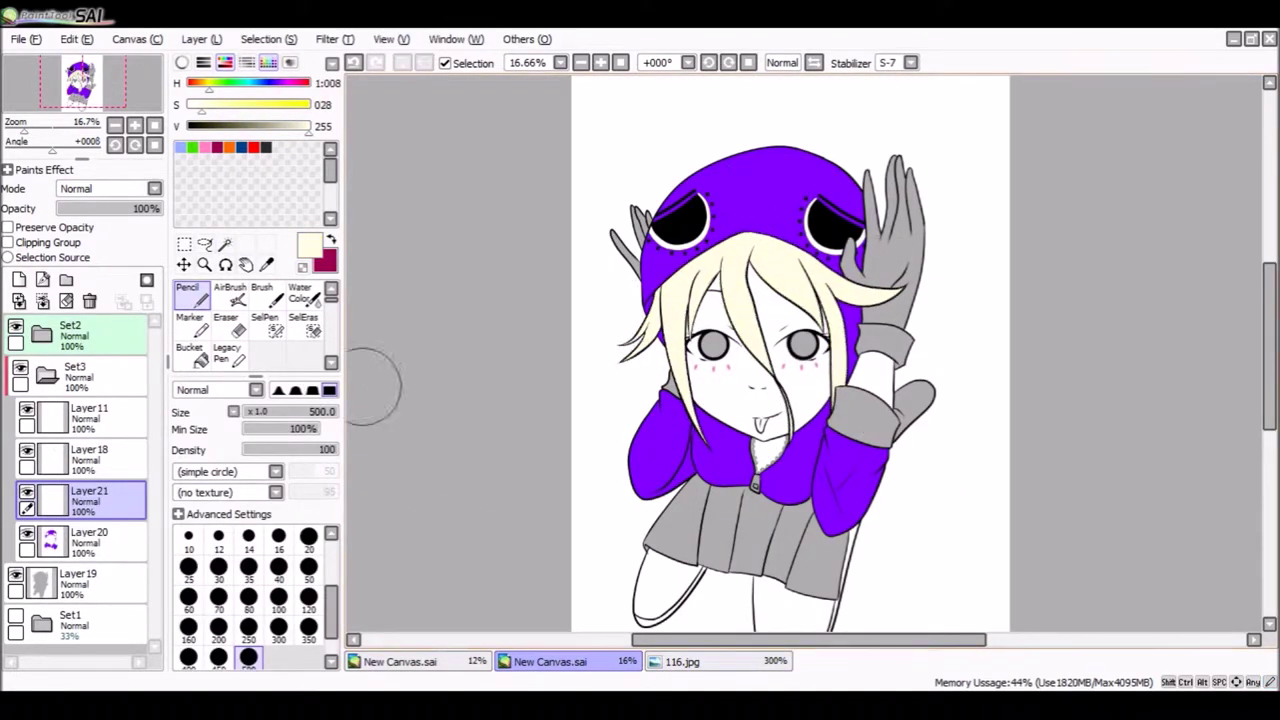
# Pick the skirt's pink from the 116.jpg reference and fill the girl's pleated skirt with it on new Layer22.
pyautogui.press('w')
pyautogui.click(682, 661)
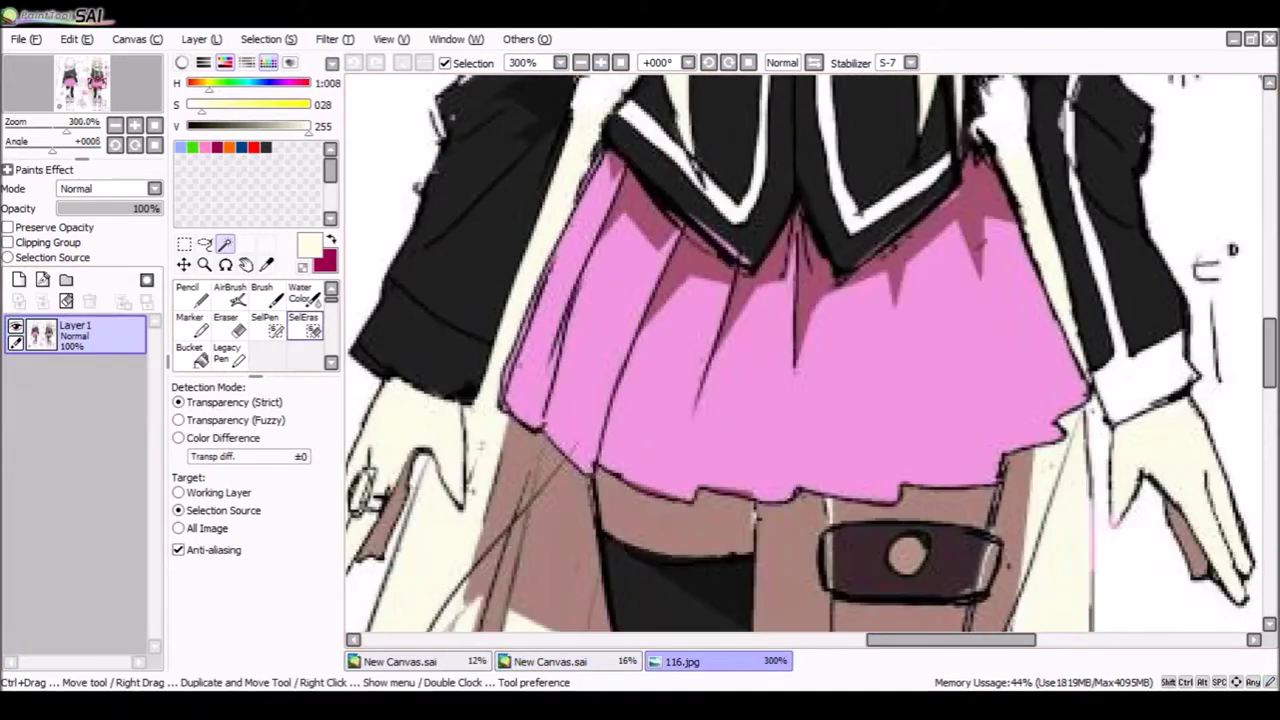
pyautogui.scroll(-5, 810, 350)
pyautogui.keyDown('alt'); pyautogui.click(800, 350); pyautogui.keyUp('alt')
pyautogui.click(550, 661)
pyautogui.press('w')
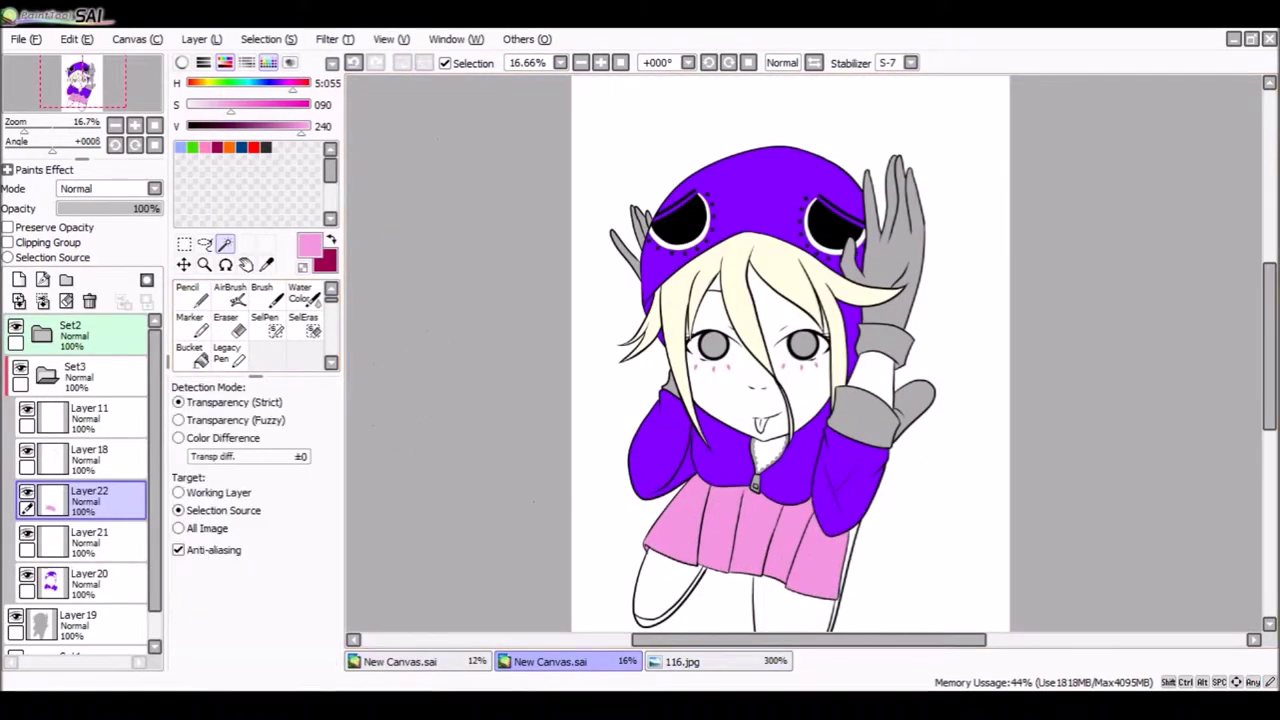
# Select both gloves and their cuffs and paint them dark purple on new Layer23 with the 500 px pencil.
pyautogui.click(862, 414)
pyautogui.click(18, 279)
pyautogui.press('n')
pyautogui.keyDown('alt'); pyautogui.click(700, 450); pyautogui.keyUp('alt')
pyautogui.press('w')
pyautogui.press('n')
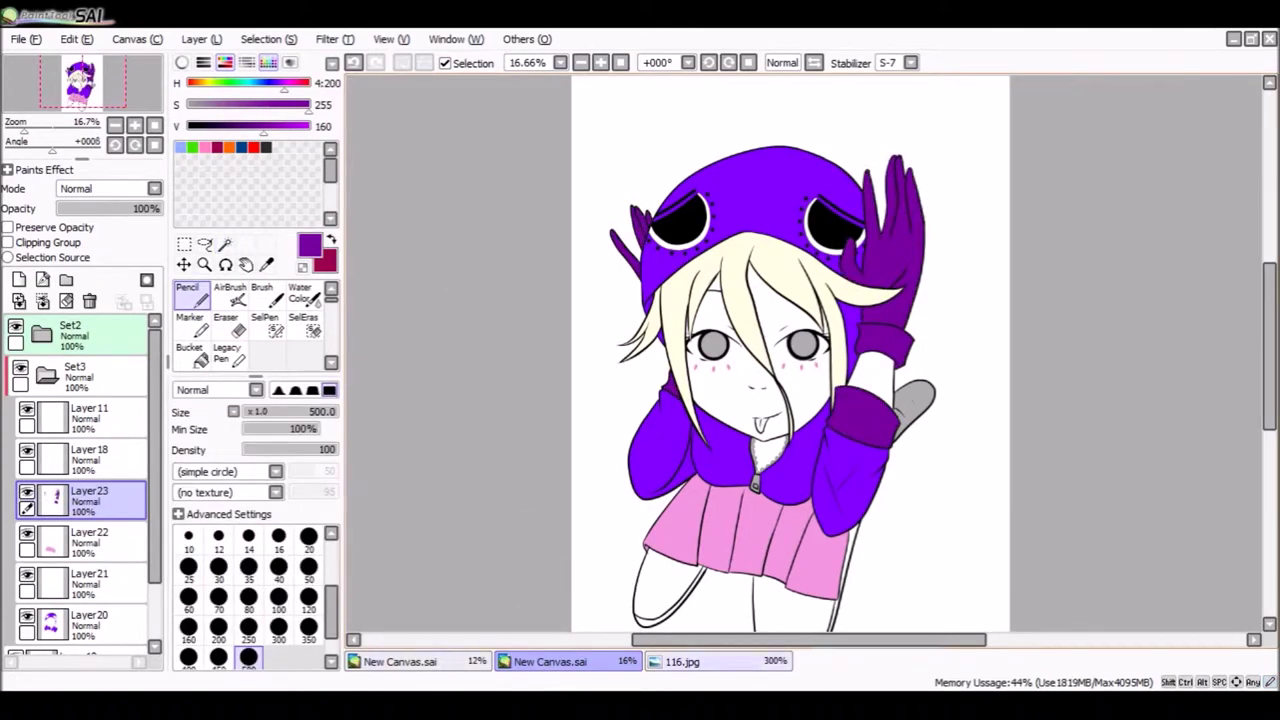
# Check 116.jpg, repaint the hood and jacket dark grey on Layer20 with opacity preserved, and darken the gloves on Layer23 to near-black purple.
pyautogui.click(682, 661)
pyautogui.scroll(5, 800, 350)
pyautogui.click(550, 661)
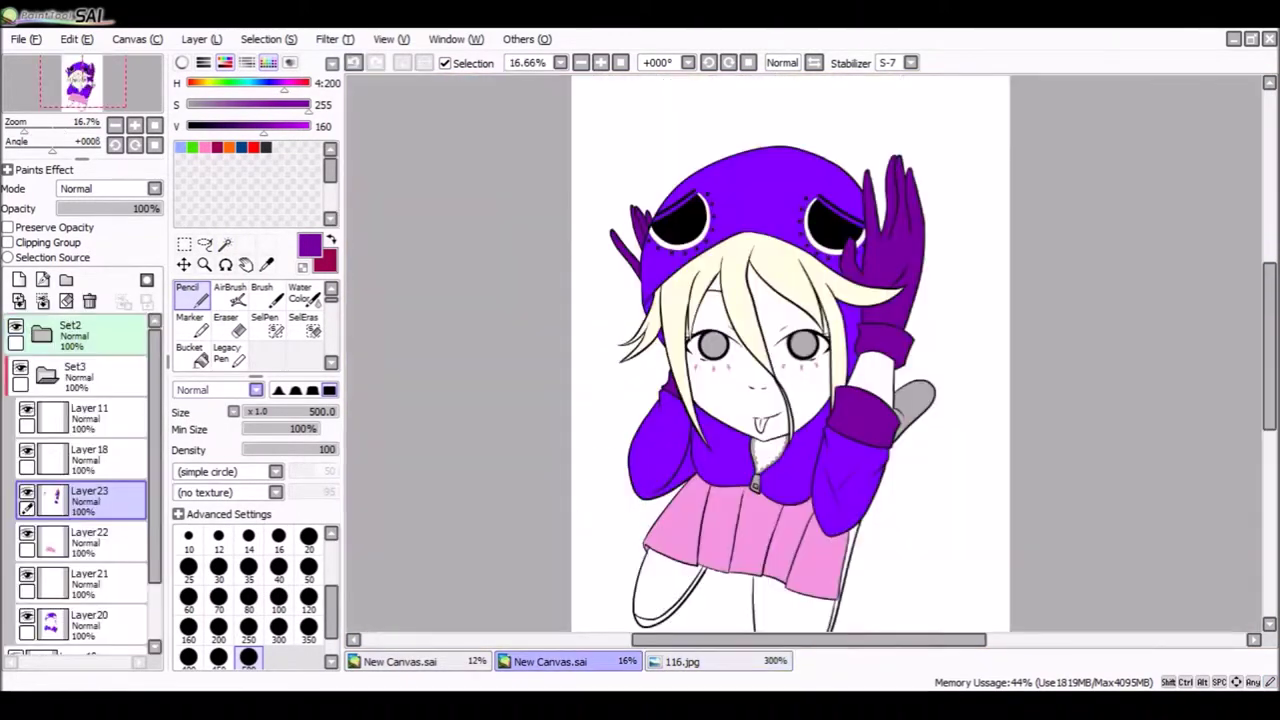
pyautogui.click(90, 622)
pyautogui.click(8, 227)
pyautogui.moveTo(740, 190)
pyautogui.mouseDown()
pyautogui.moveTo(800, 470)
pyautogui.moveTo(831, 320)
pyautogui.mouseUp()
pyautogui.click(90, 497)
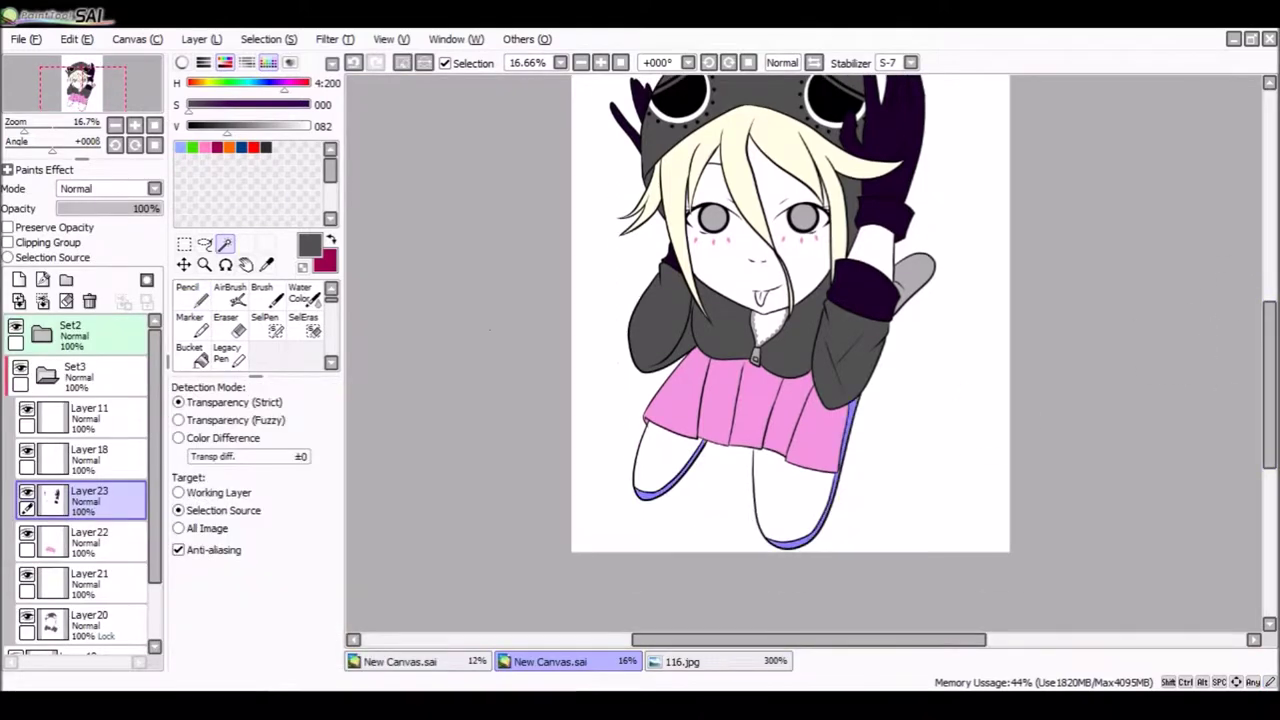
# Paint the selected strips along both legs black on Layer24, with clipping and opacity preservation enabled.
pyautogui.click(8, 242)
pyautogui.click(265, 147)
pyautogui.moveTo(698, 440); pyautogui.dragTo(636, 494)
pyautogui.moveTo(852, 400)
pyautogui.mouseDown()
pyautogui.moveTo(792, 545)
pyautogui.moveTo(832, 470)
pyautogui.mouseUp()
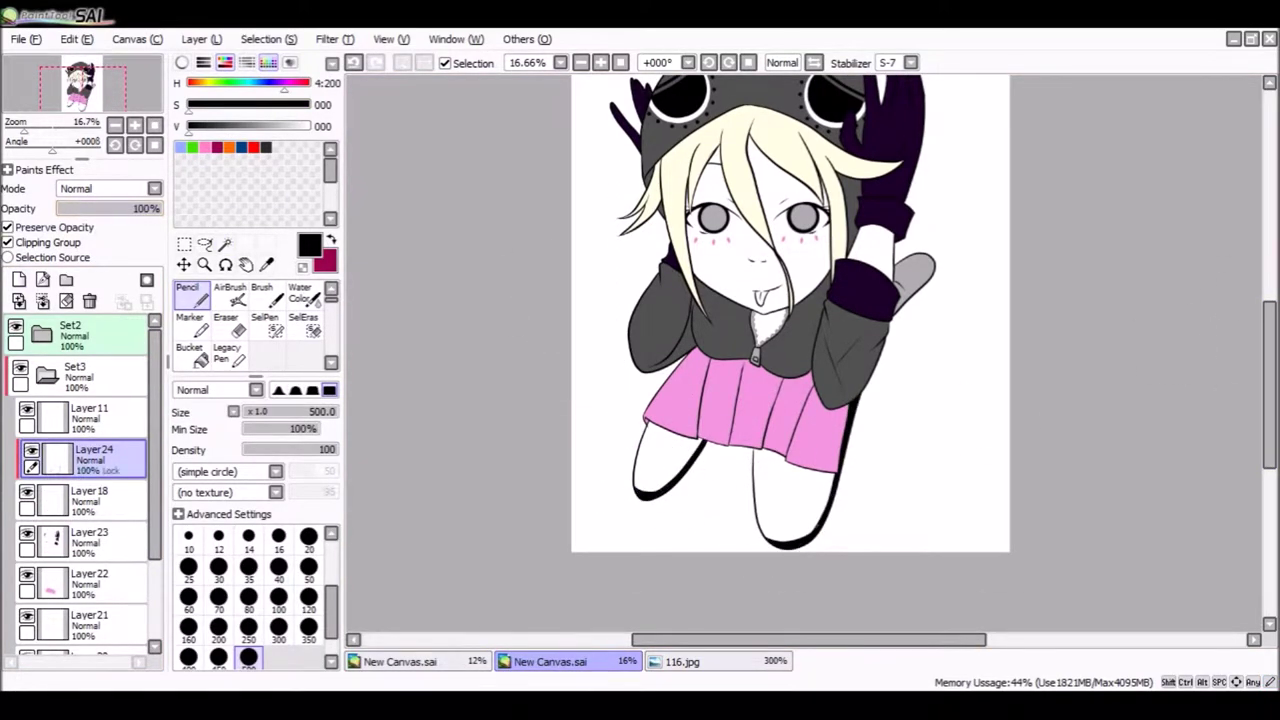
# Check the legs in 116.jpg, lower Layer24's opacity to 20%, and fill the grey shape behind the sleeve cuff white on new Layer25.
pyautogui.hotkey('ctrl', 'z')
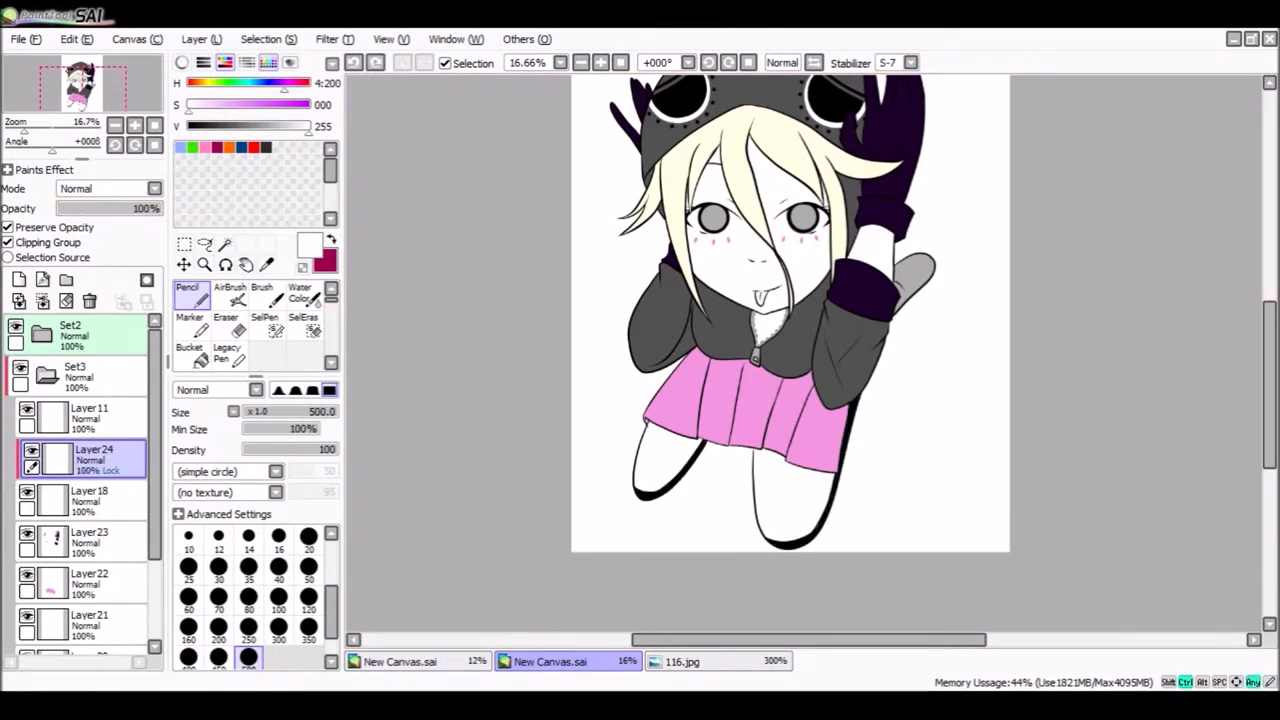
pyautogui.click(225, 243)
pyautogui.click(682, 661)
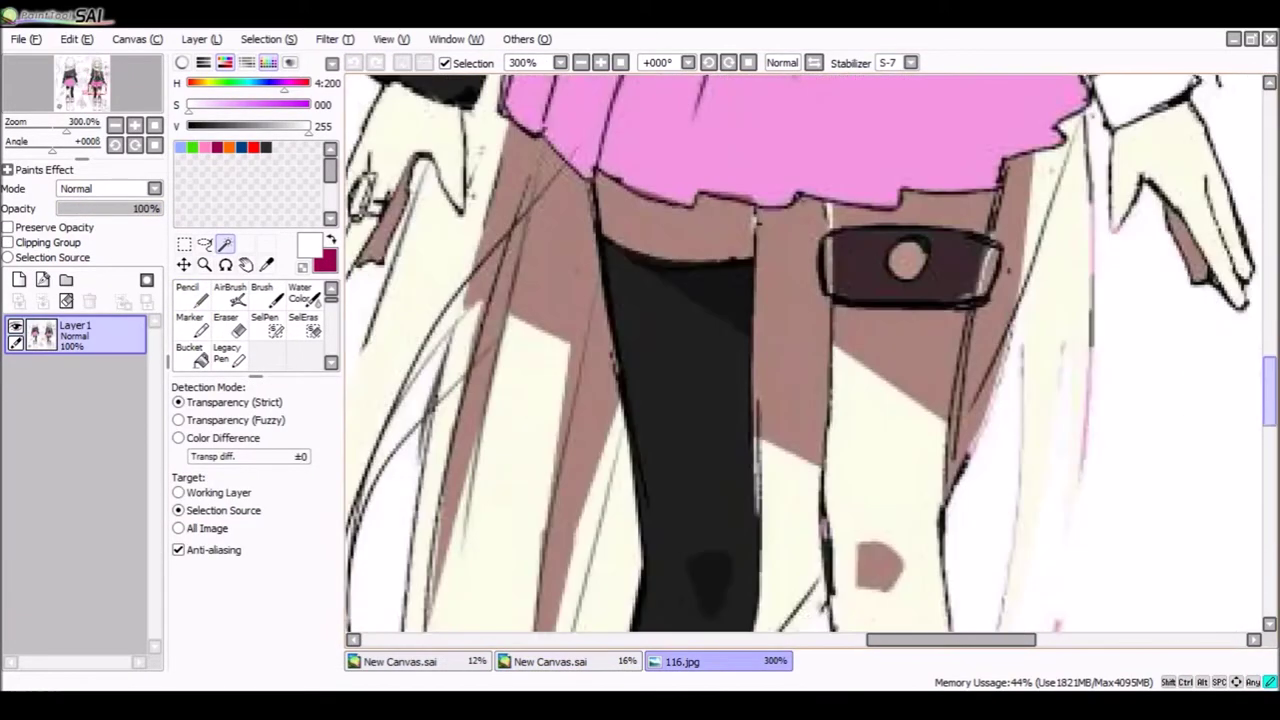
pyautogui.click(550, 661)
pyautogui.scroll(3, 660, 380)
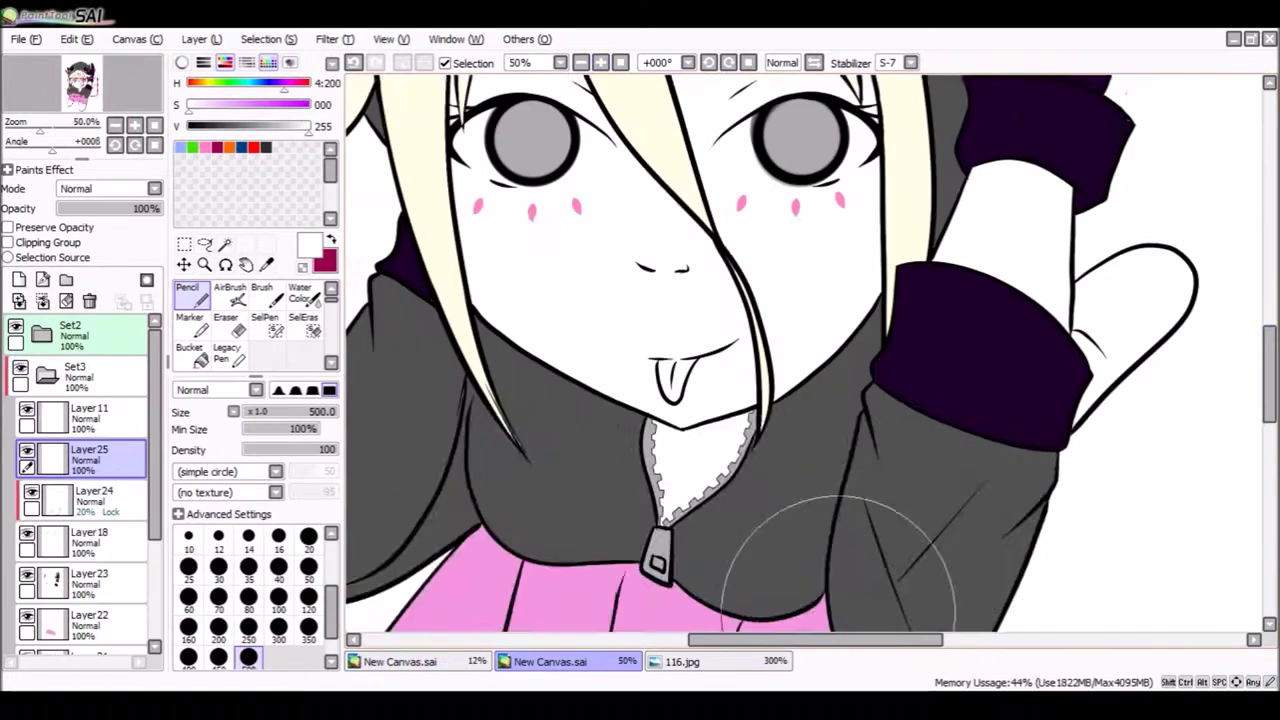
# Clean the blurry outer edge of the iris ring on Layer15 with a 20 px eraser.
pyautogui.scroll(3, 800, 360)
pyautogui.press('e')
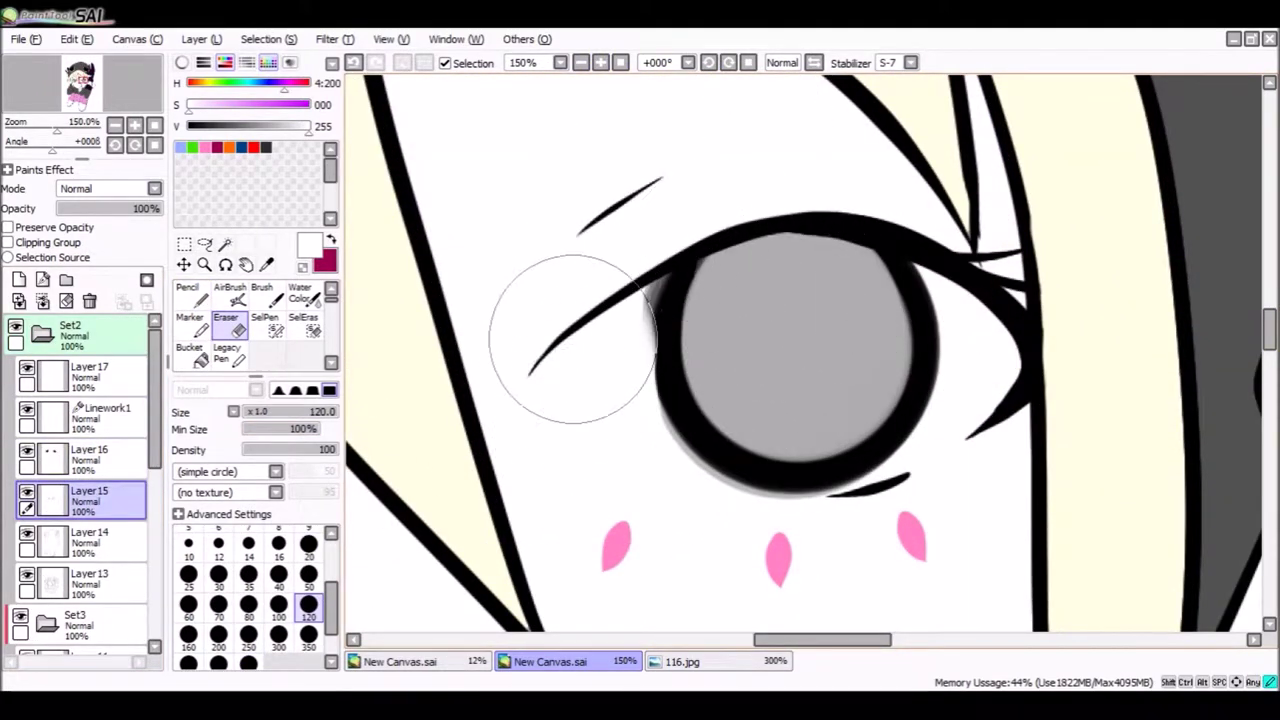
pyautogui.hotkey('ctrl', 'z')
pyautogui.hotkey('ctrl', 'z')
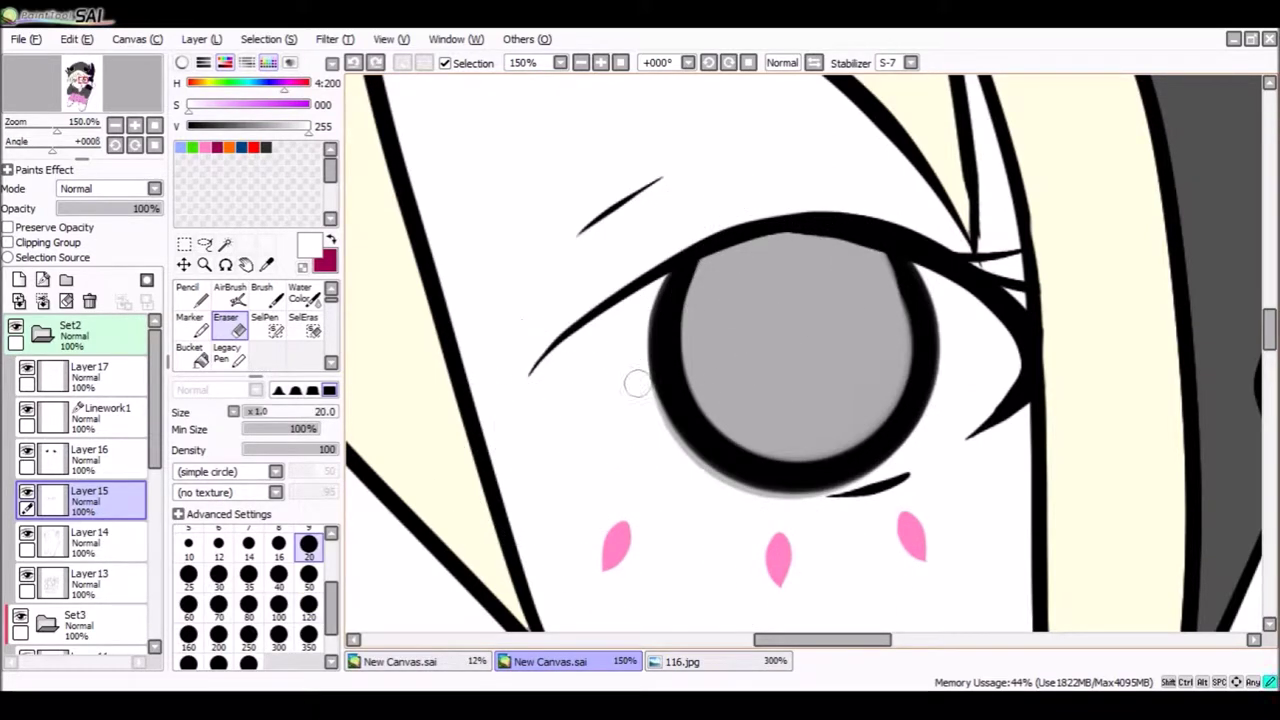
# Paint both irises light blue on new Layer26 with the 120 px pencil and move that layer to the top of Set3.
pyautogui.press('n')
pyautogui.moveTo(780, 280); pyautogui.dragTo(766, 355)
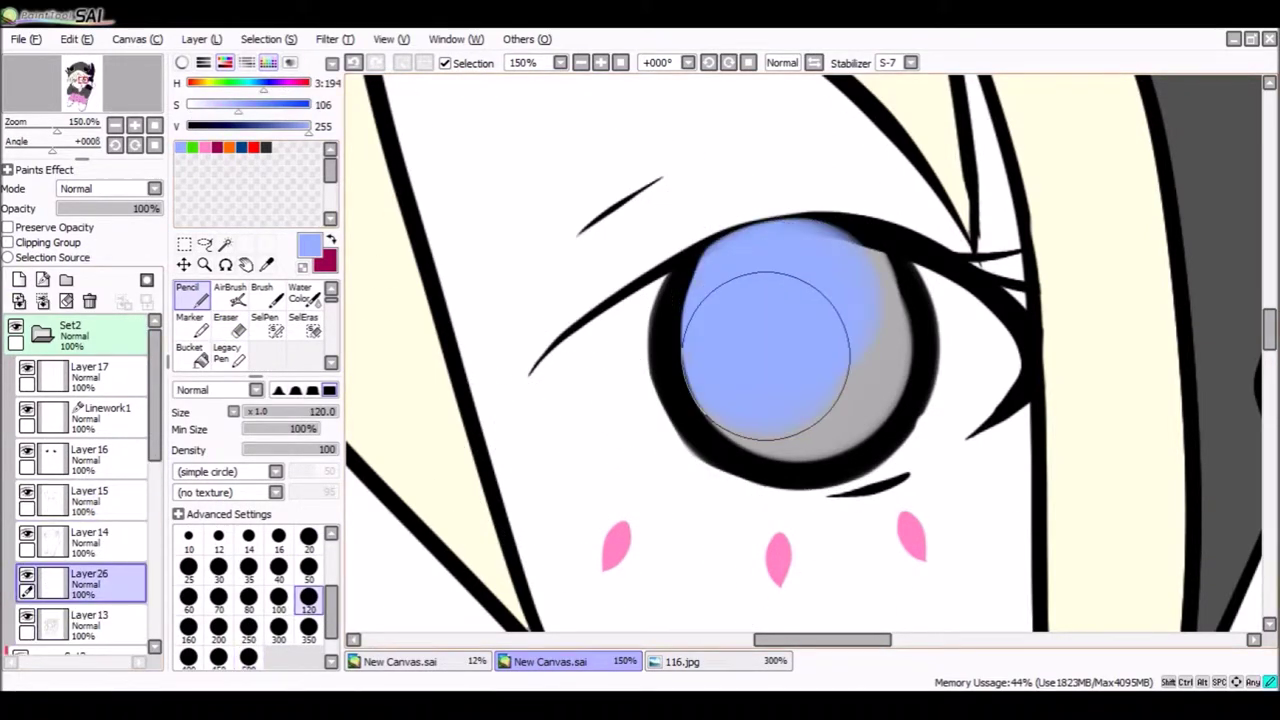
pyautogui.moveTo(89, 585)
pyautogui.mouseDown()
pyautogui.moveTo(89, 645)
pyautogui.moveTo(89, 455)
pyautogui.mouseUp()
pyautogui.press('h')
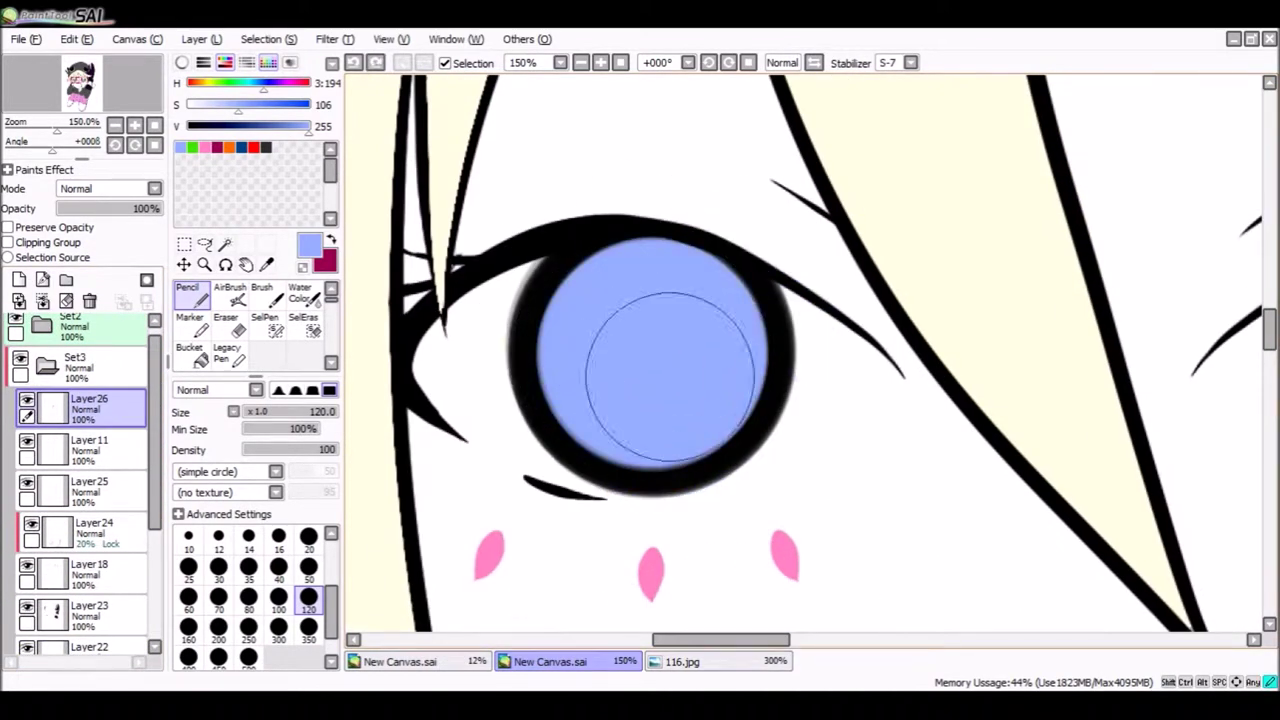
# Add centred light-blue circles to one iris on clipped layers: 120 px on Multiply Layer27 and 100 px on Overlay Layer28.
pyautogui.scroll(4, 105, 188)
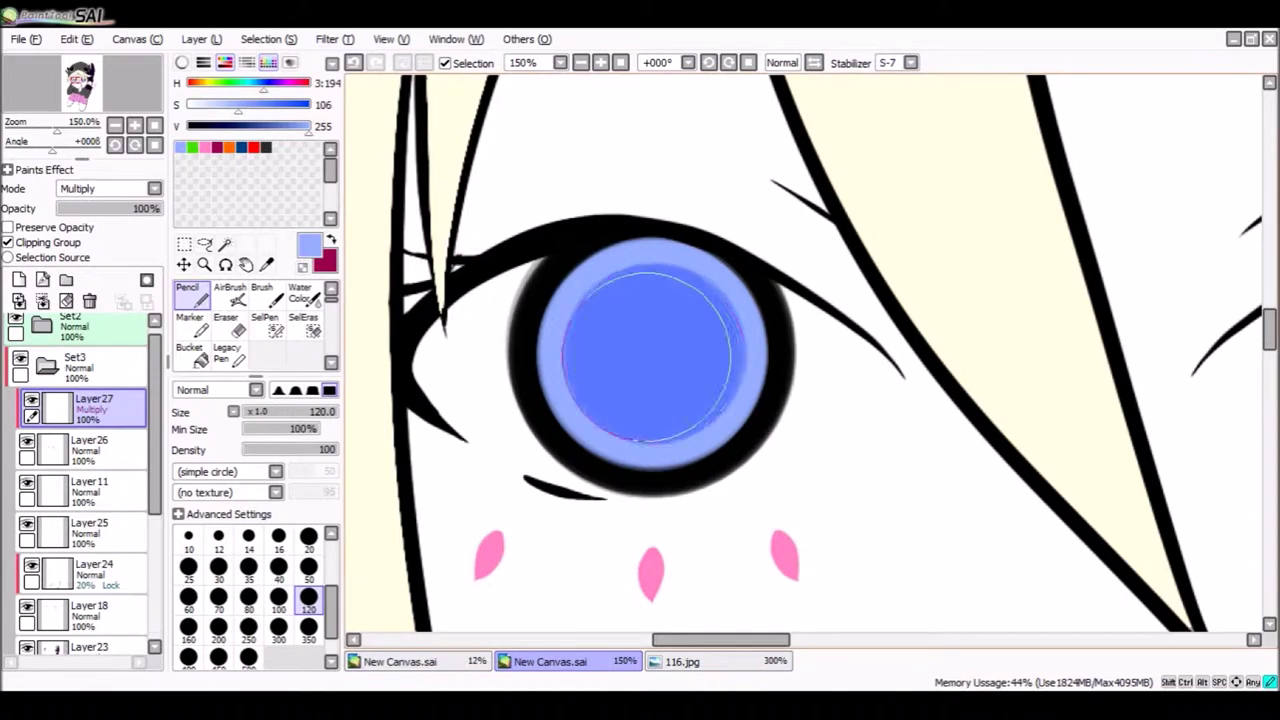
pyautogui.press('n')
pyautogui.press('[')
pyautogui.click(652, 354)
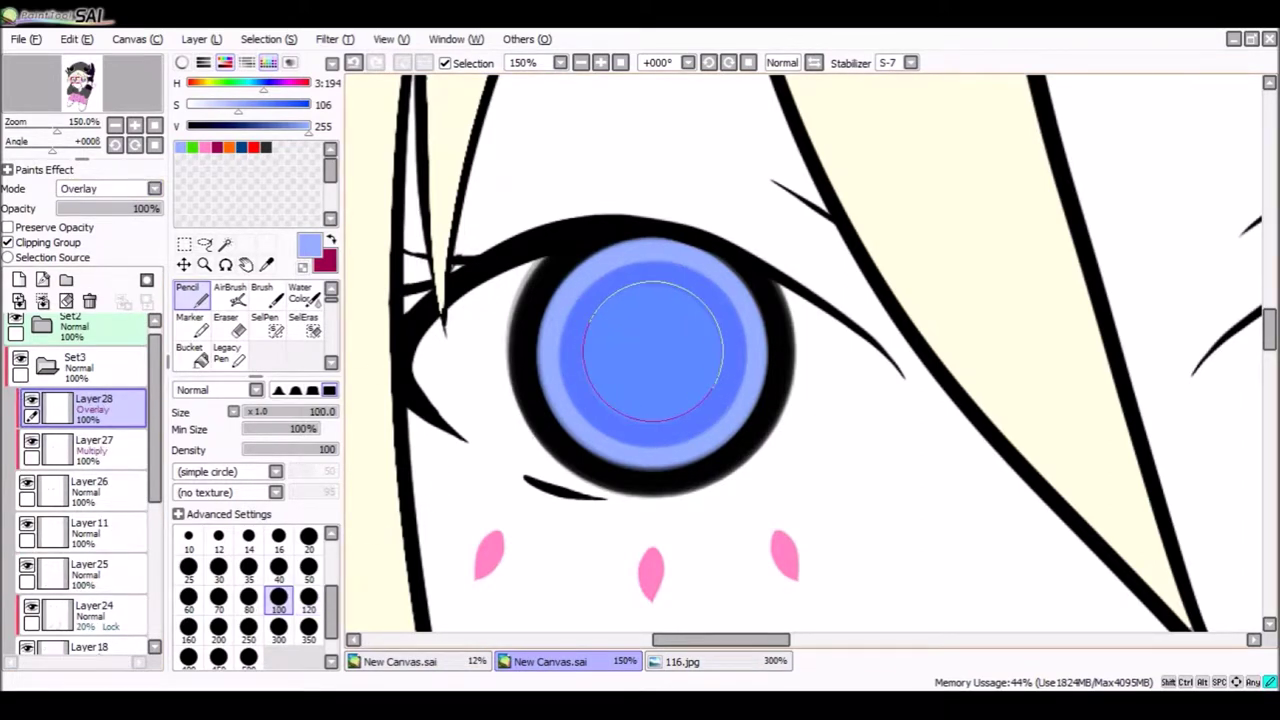
# Paint an 80 px green circle at the iris centre on new clipped Layer29 and set the layer to Overlay.
pyautogui.press('n')
pyautogui.press('[')
pyautogui.click(655, 350)
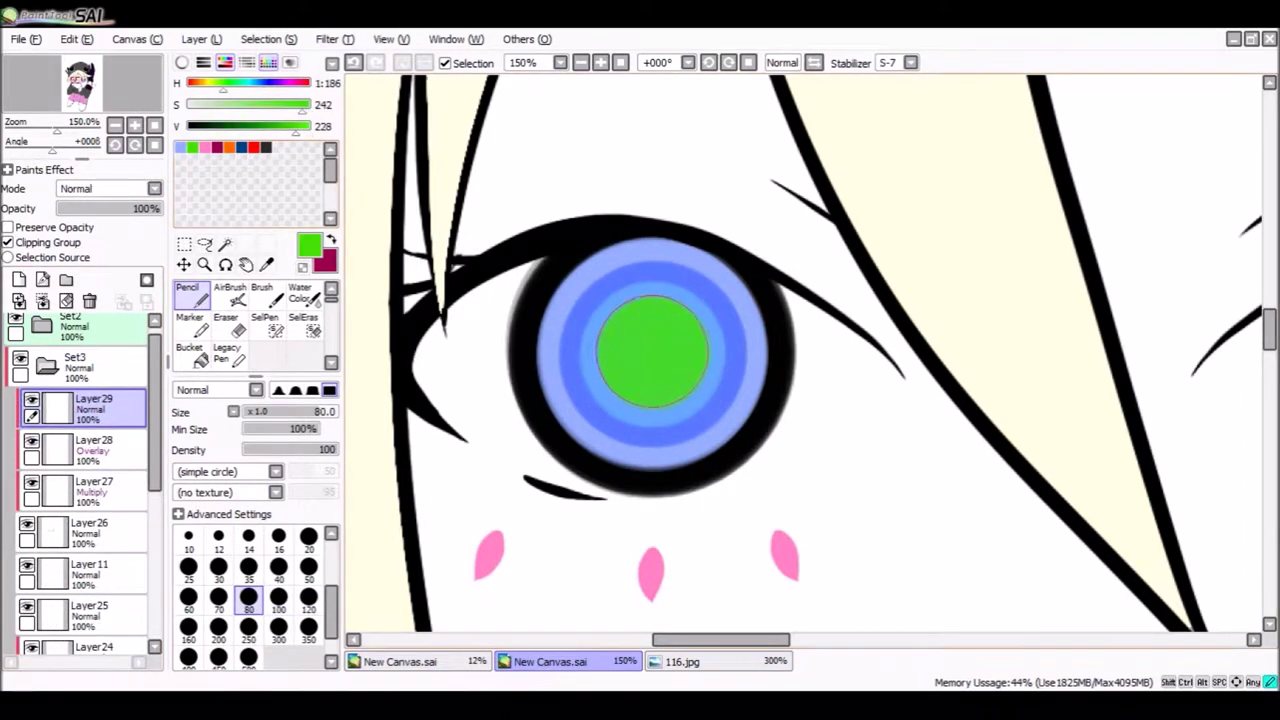
pyautogui.scroll(-3, 105, 188)
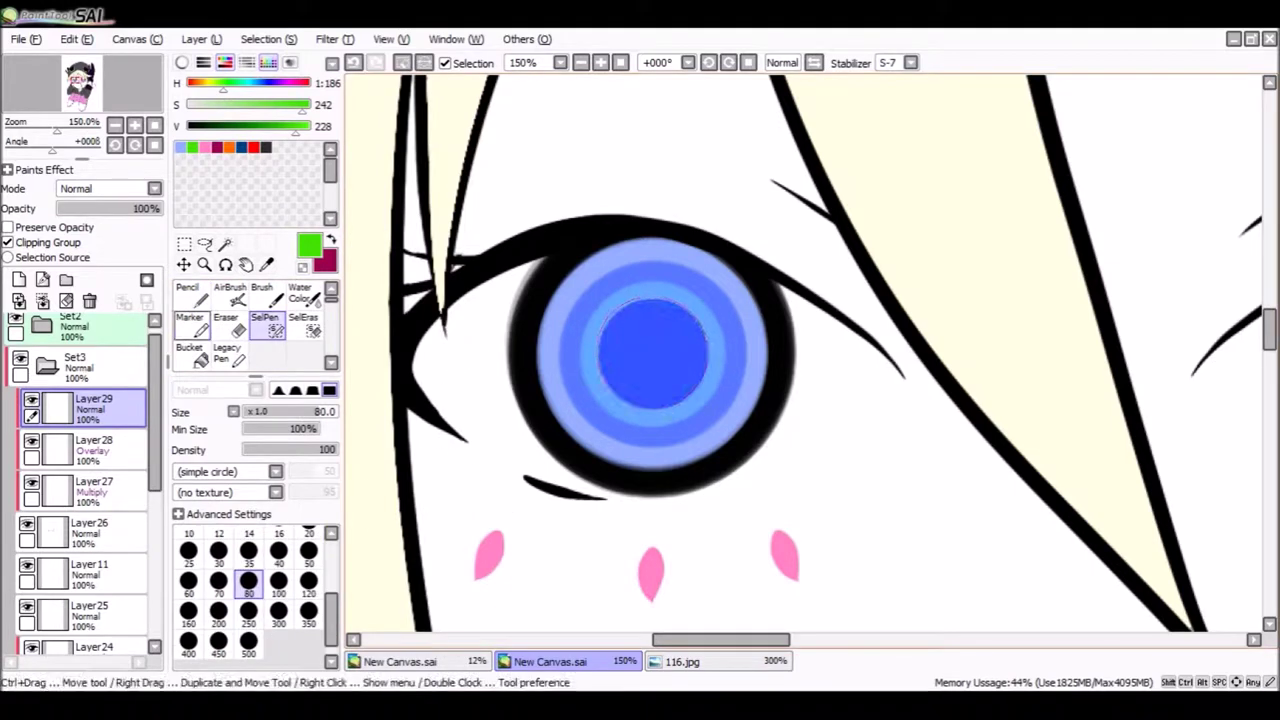
# Select a 60 px circle at the iris centre and fill it with teal on new clipped Layer30 in Multiply mode.
pyautogui.press('[')
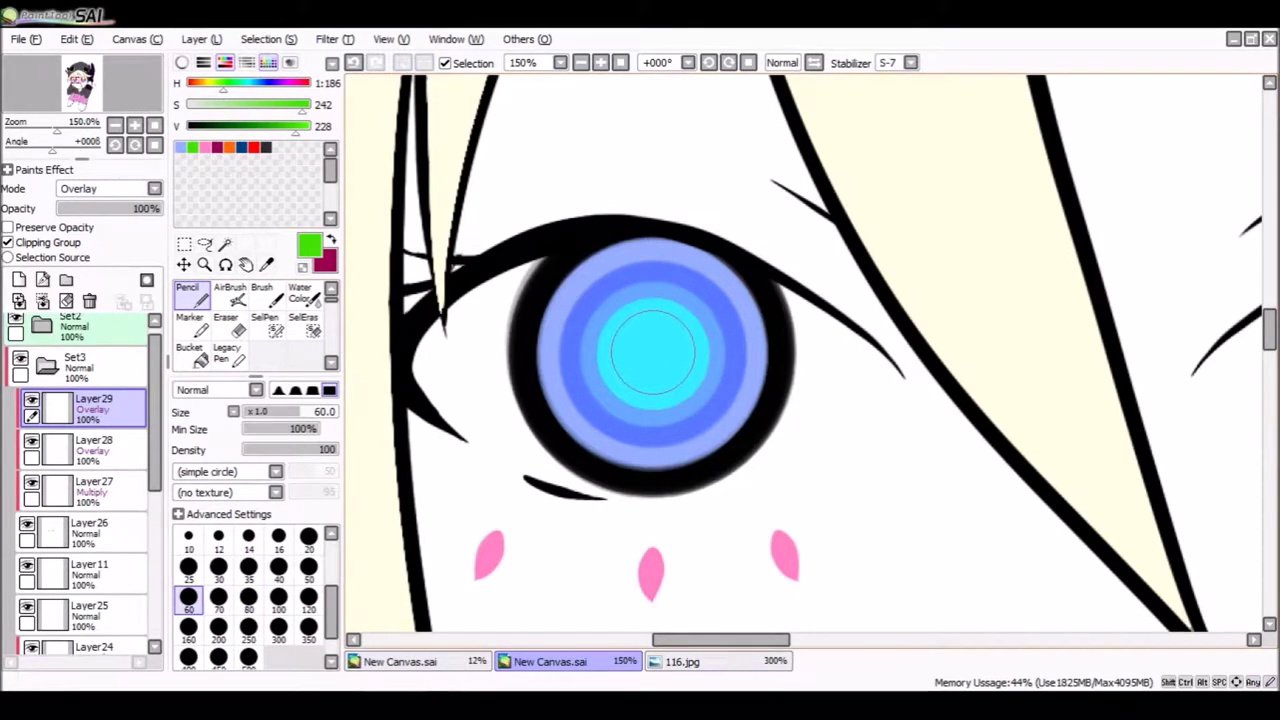
pyautogui.press('s')
pyautogui.click(655, 353)
pyautogui.press('n')
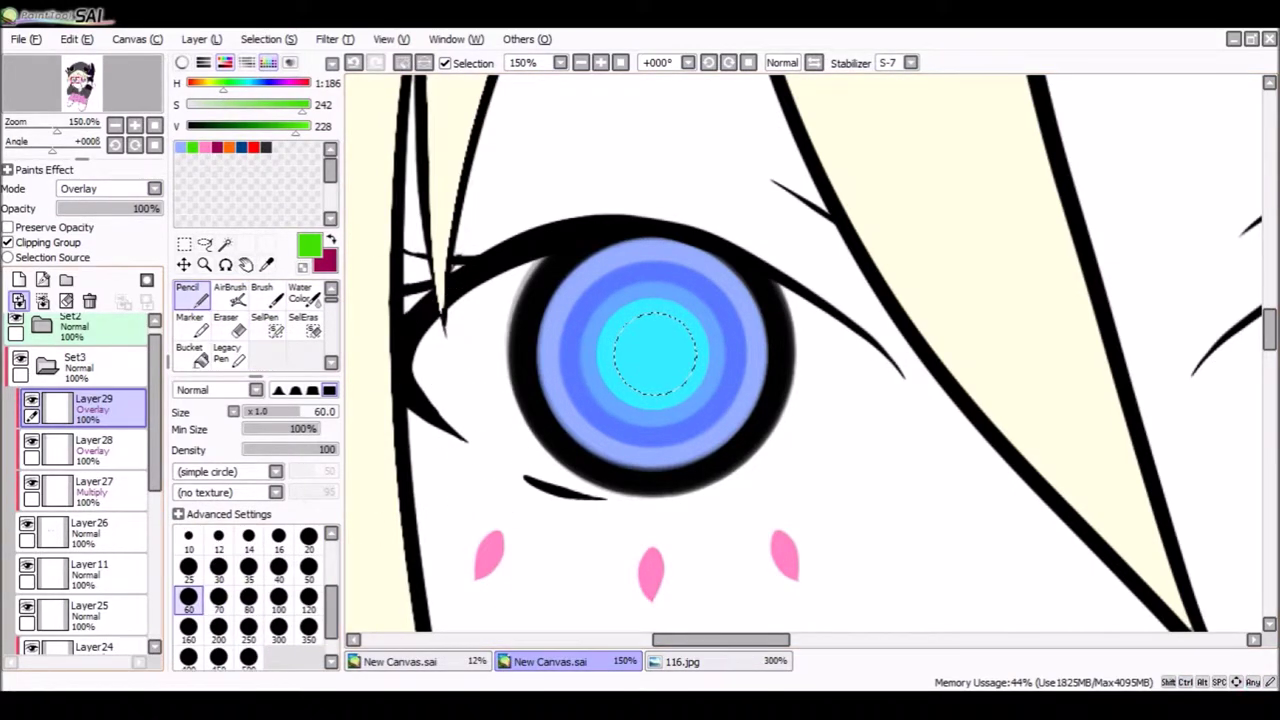
pyautogui.hotkey('ctrl', 'shift', 'n')
pyautogui.moveTo(640, 340); pyautogui.dragTo(668, 368)
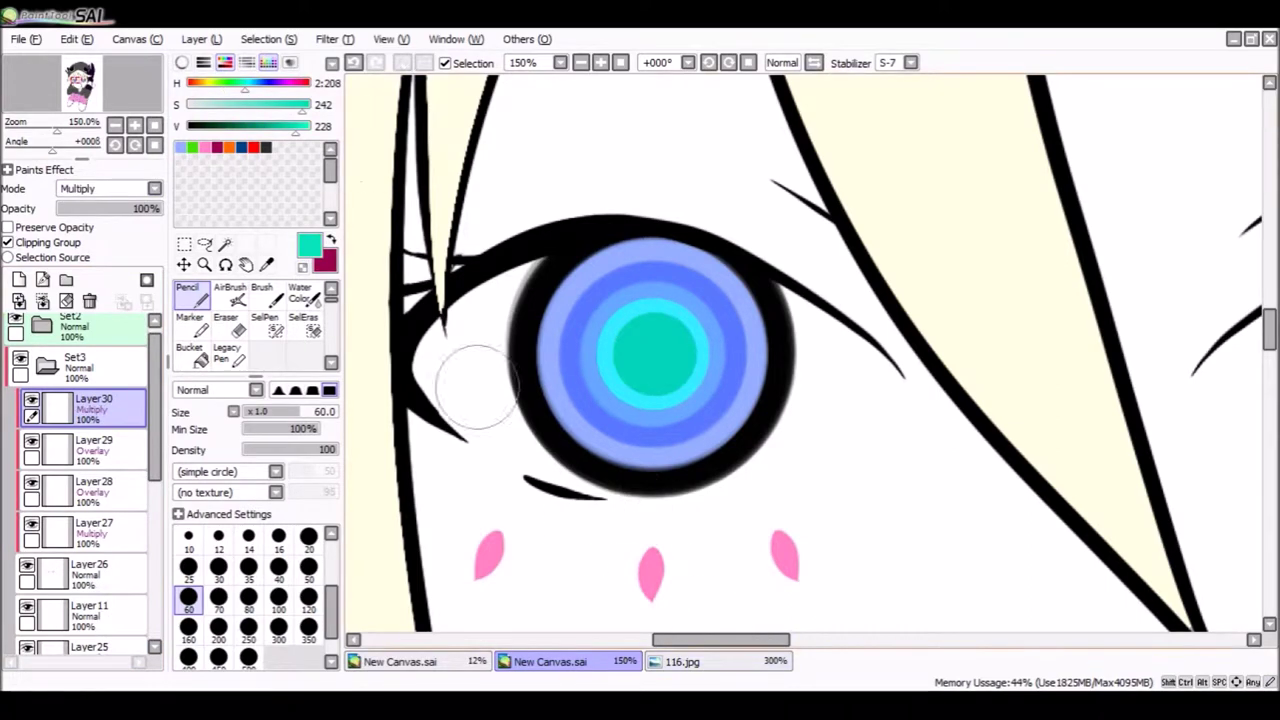
# Paint the matching light-blue circles in the other iris, 120 px on Layer27 and 100 px on Layer28 in Overlay mode.
pyautogui.click(80, 530)
pyautogui.press(']')
pyautogui.press(']')
pyautogui.press(']')
pyautogui.press(']')
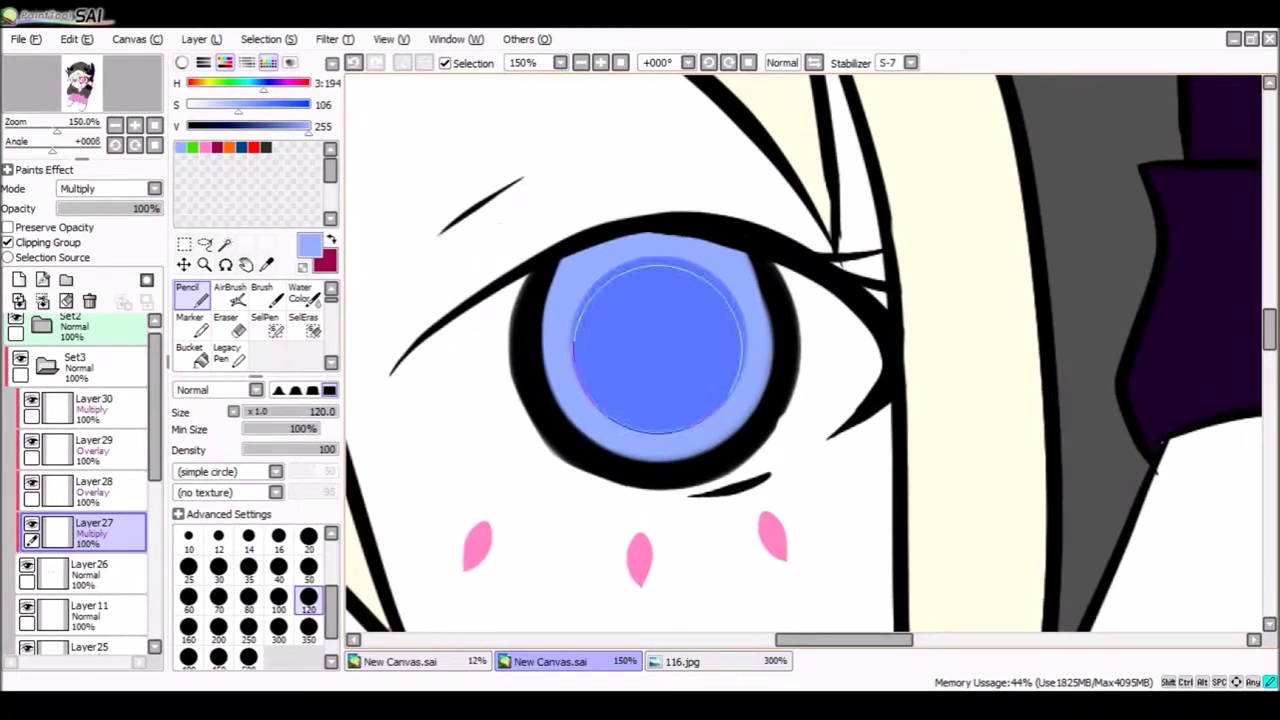
pyautogui.click(90, 490)
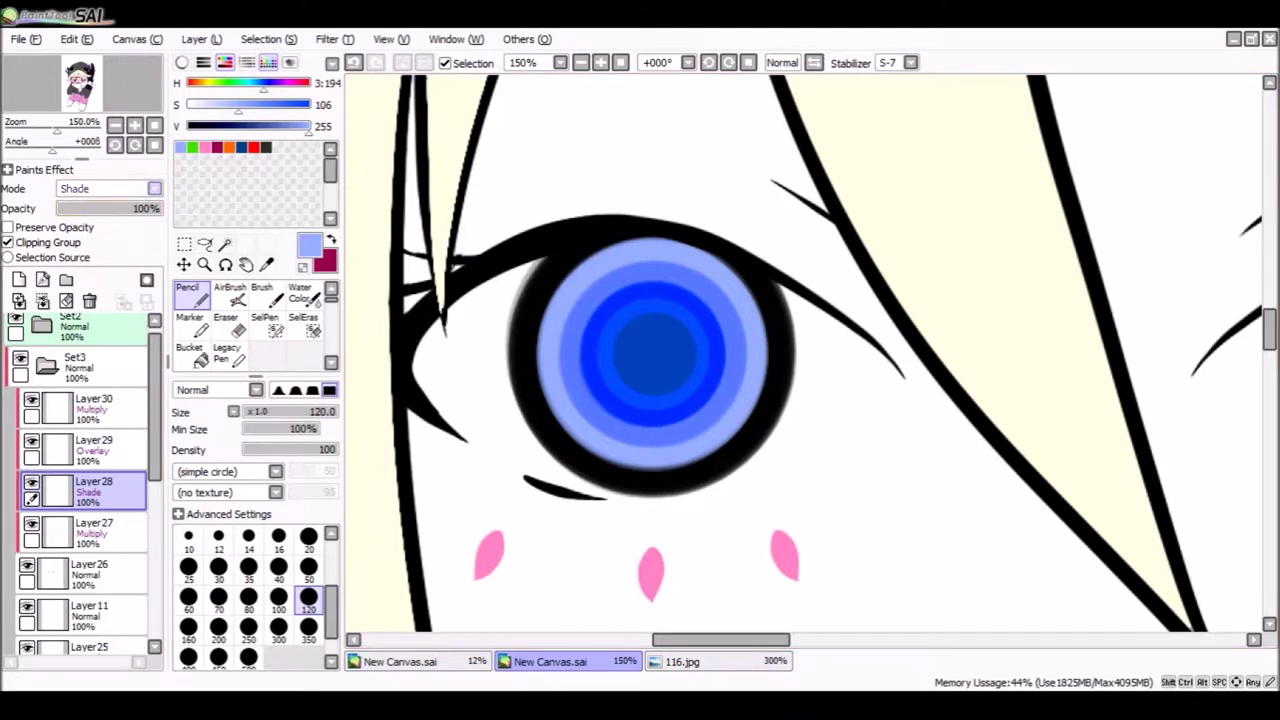
pyautogui.click(820, 640)
pyautogui.press('c')
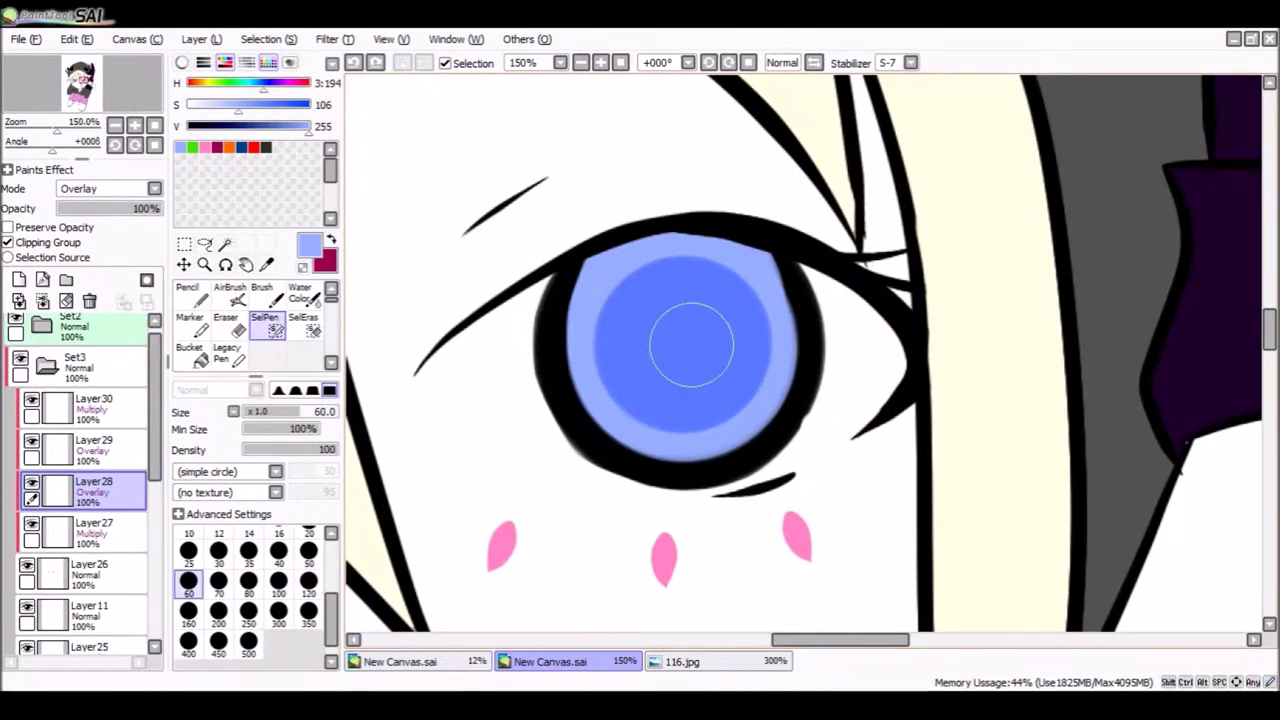
# Sample Layer29's green in Normal mode, restore Overlay, and add the matching green circle to the other iris.
pyautogui.click(90, 450)
pyautogui.click(720, 640)
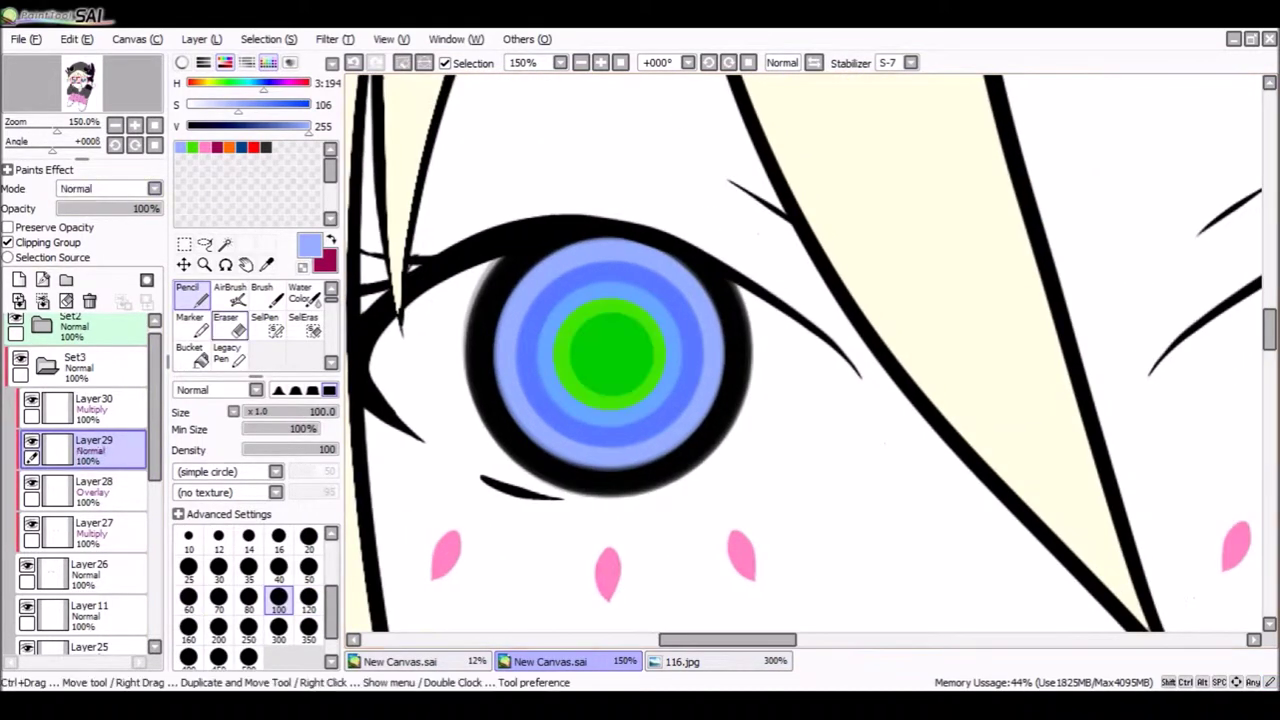
pyautogui.click(266, 264)
pyautogui.click(610, 355)
pyautogui.click(105, 188)
pyautogui.click(100, 240)
pyautogui.click(820, 640)
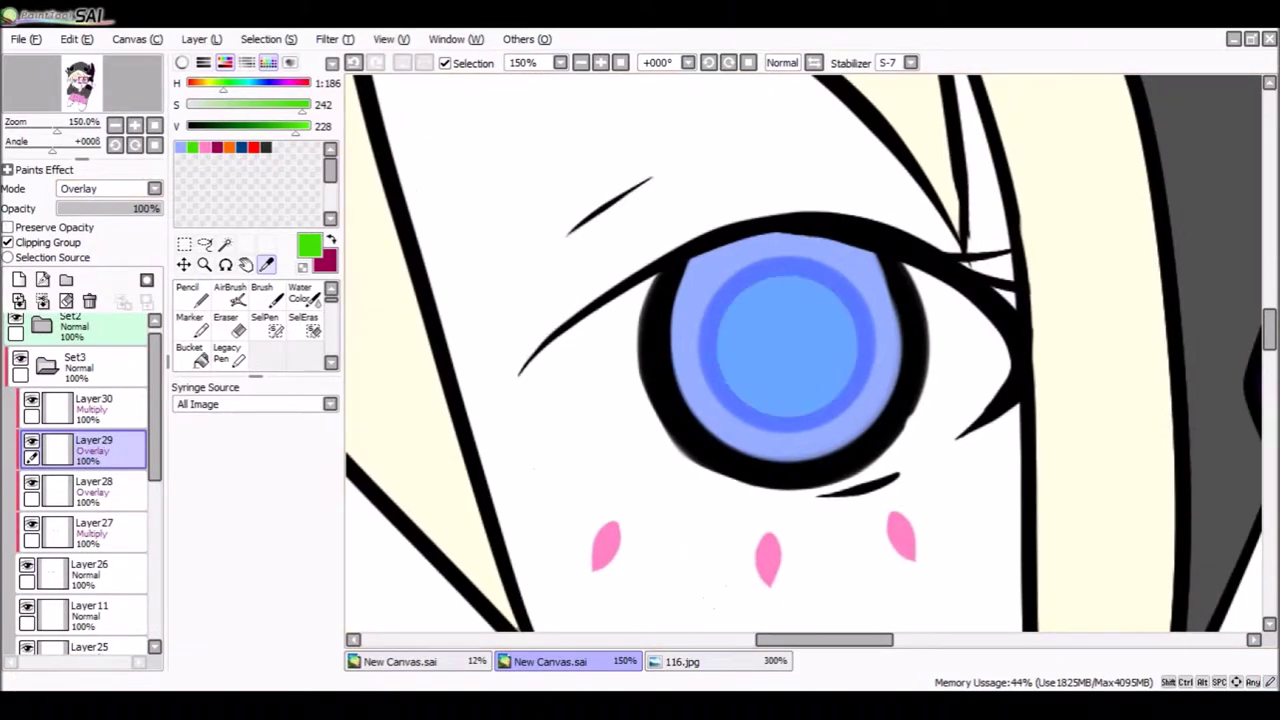
pyautogui.press('c')
pyautogui.click(790, 345)
pyautogui.click(790, 345)
# Sample Layer30's teal in Normal mode, restore Multiply, and add the matching 60 px circle to the other iris.
pyautogui.click(820, 640)
pyautogui.click(90, 405)
pyautogui.click(266, 264)
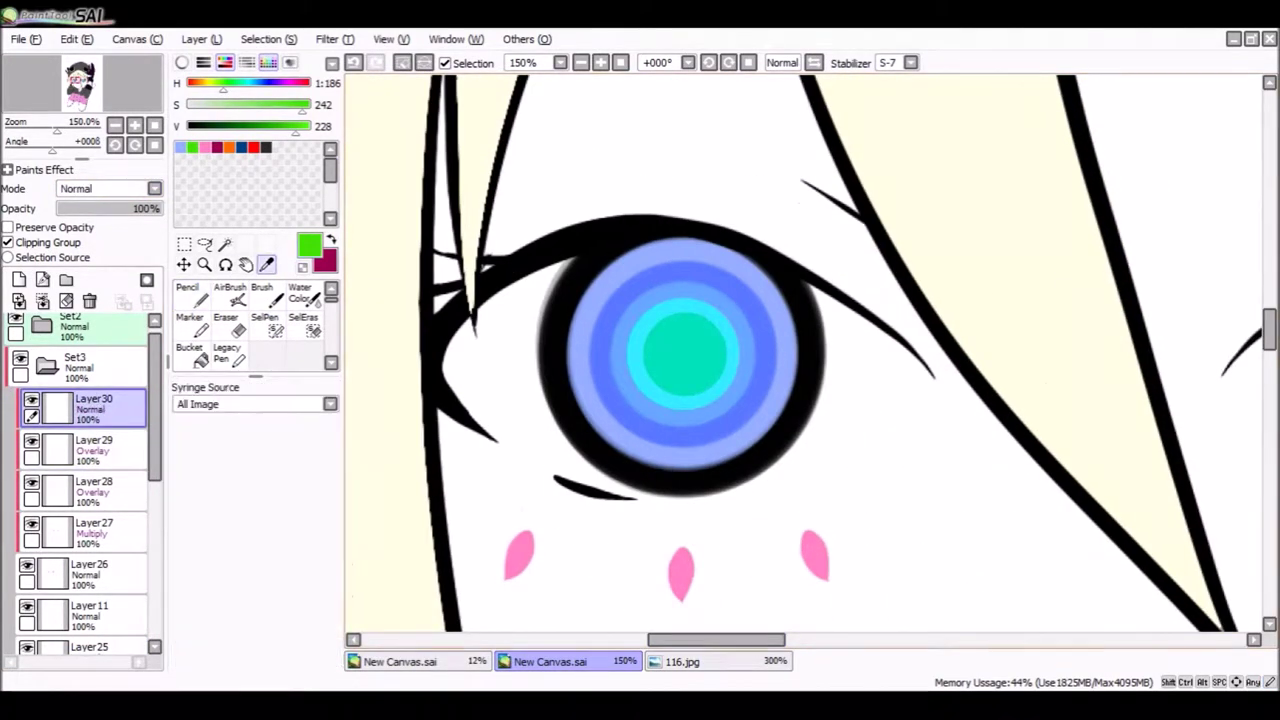
pyautogui.press('n')
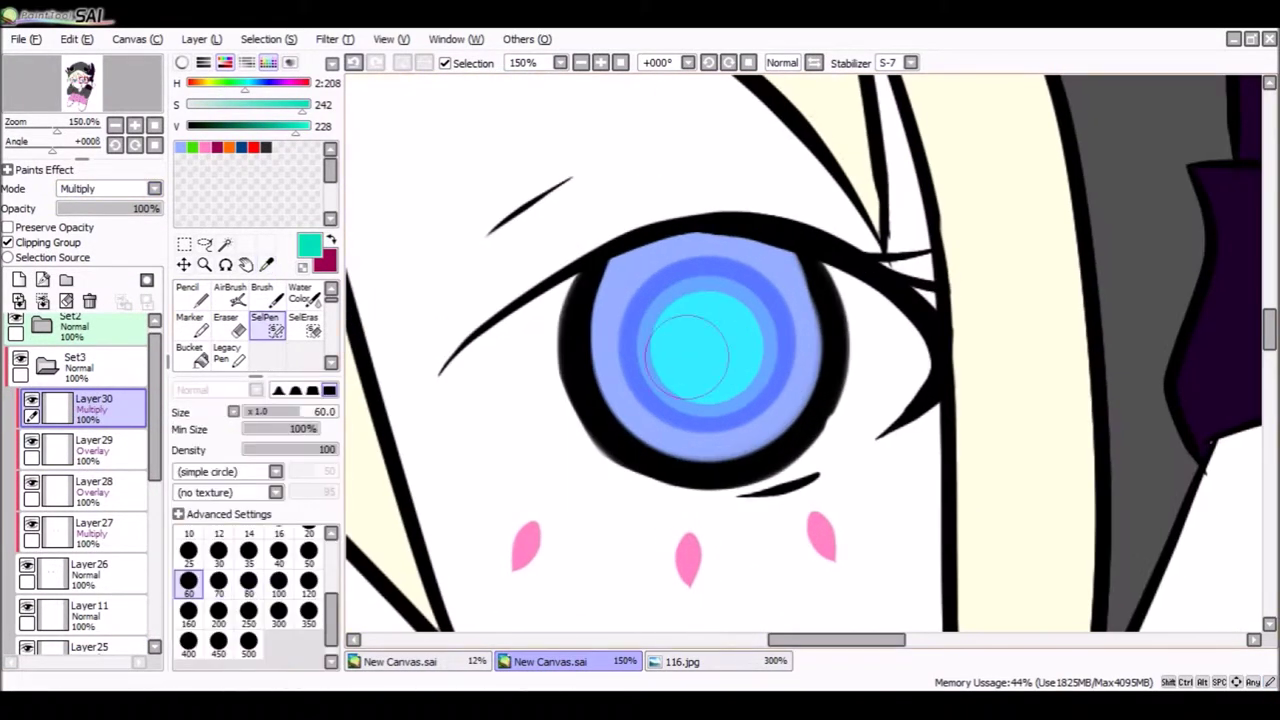
pyautogui.click(712, 330)
# Cover both irises with dark blue on new Layer31, clipped and set to Overlay.
pyautogui.click(18, 279)
pyautogui.scroll(1, 107, 188)
pyautogui.scroll(-3, 107, 188)
pyautogui.press('e')
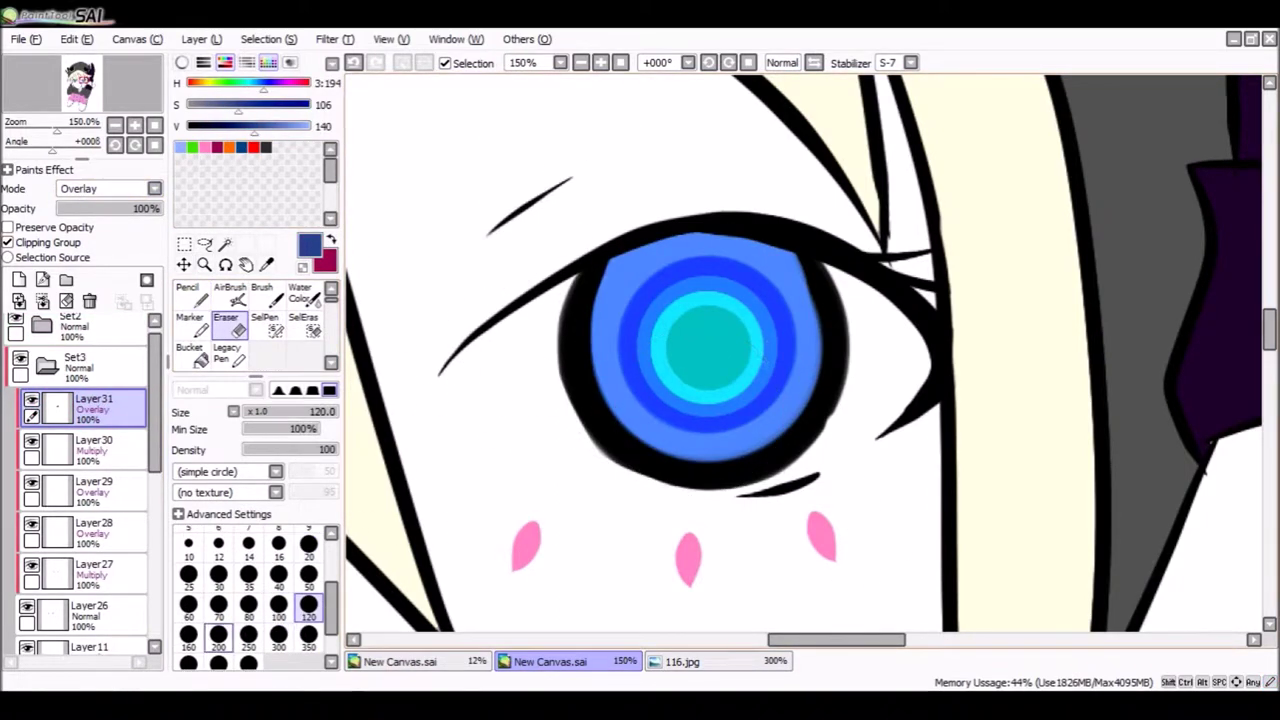
# Clear the lower part of this iris on Layer31 with a 200 px circular selection, and refill a 50 px circle over the pupil.
pyautogui.press('c')
pyautogui.click(722, 489)
pyautogui.press('n')
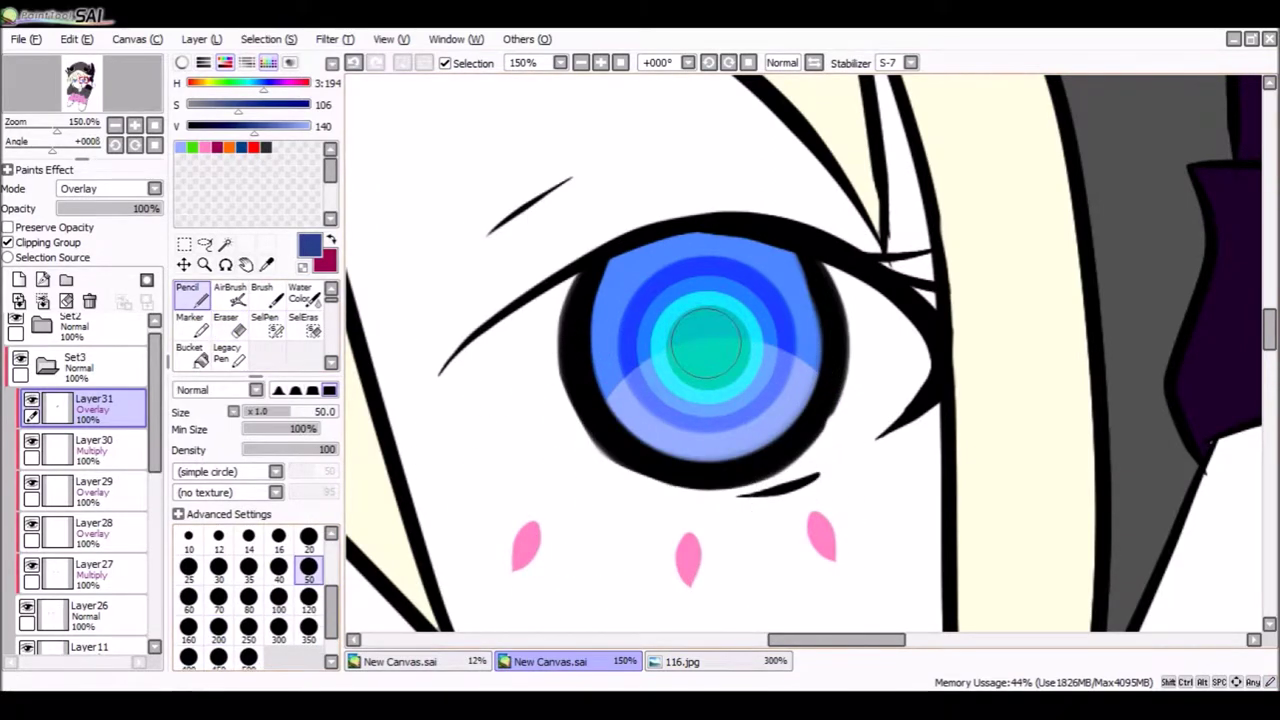
pyautogui.press('c')
pyautogui.press('n')
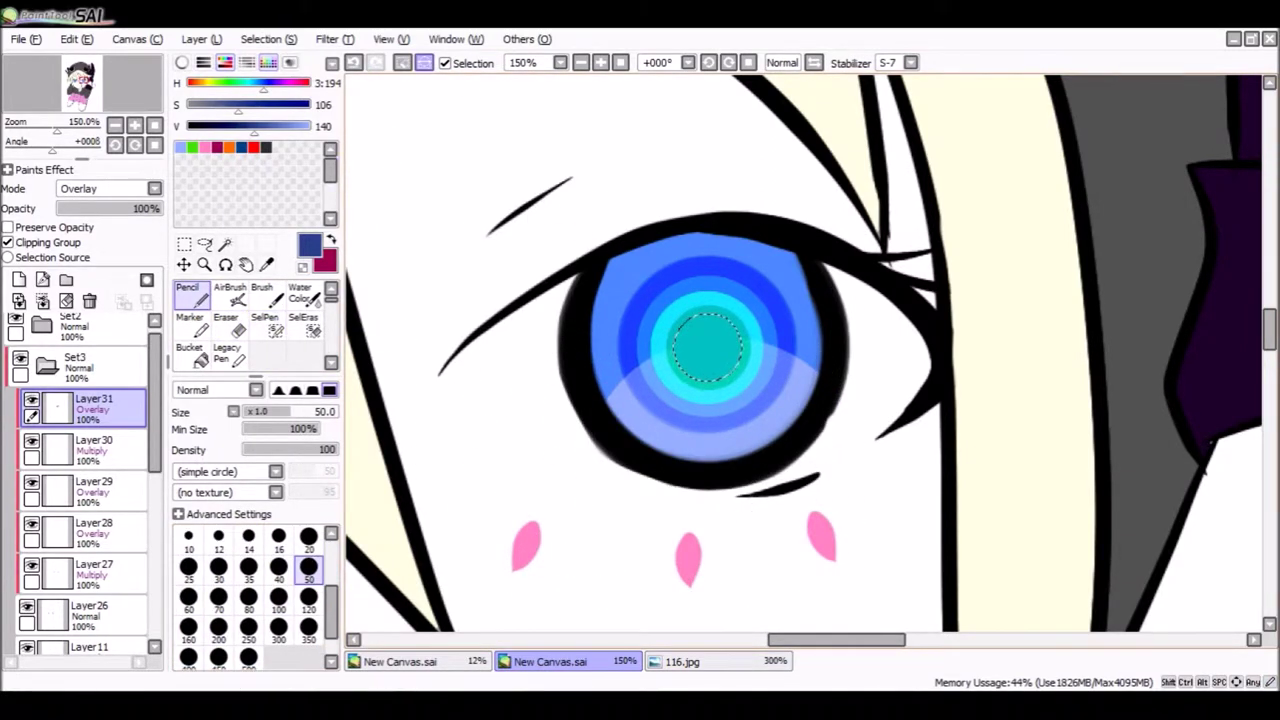
# Clear the same 200 px lower arc from the other iris on Layer31 and refill its 50 px pupil circle dark blue.
pyautogui.hscroll(-10, 440, 90)
pyautogui.press('c')
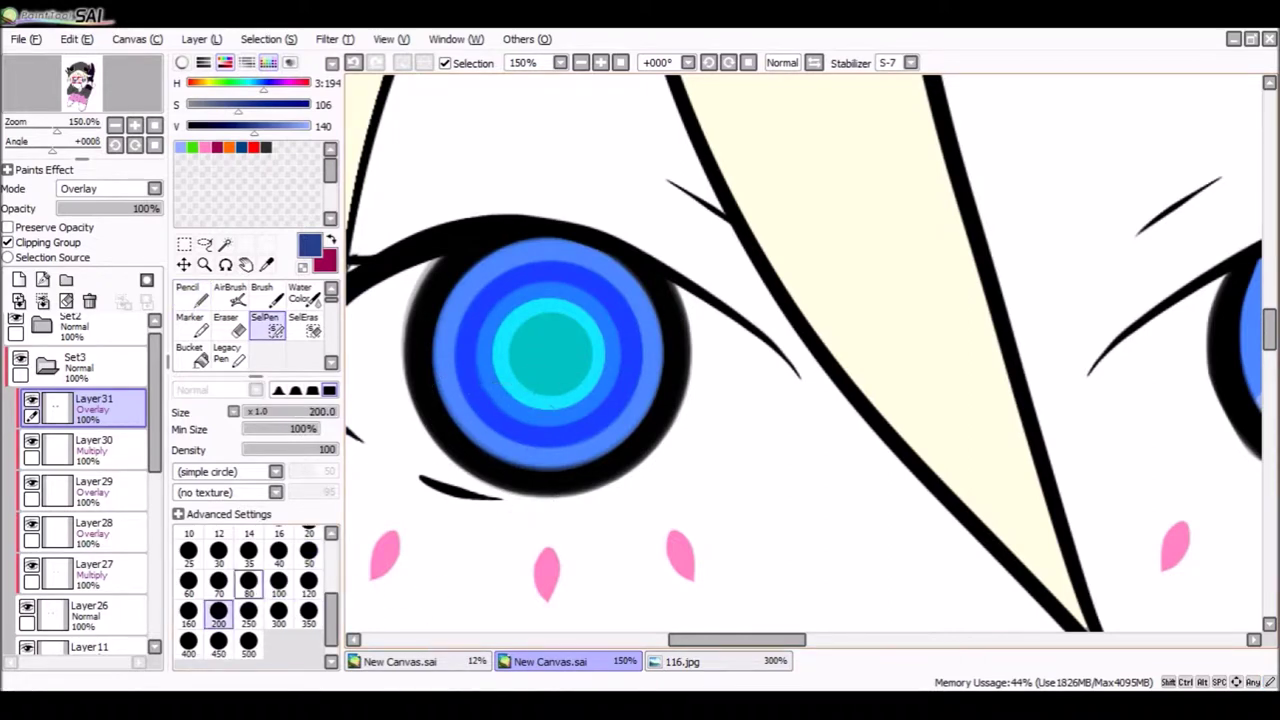
pyautogui.moveTo(500, 470); pyautogui.dragTo(580, 500)
pyautogui.press('n')
pyautogui.moveTo(460, 430); pyautogui.dragTo(640, 430)
pyautogui.hotkey('ctrl', 'd')
pyautogui.press('c')
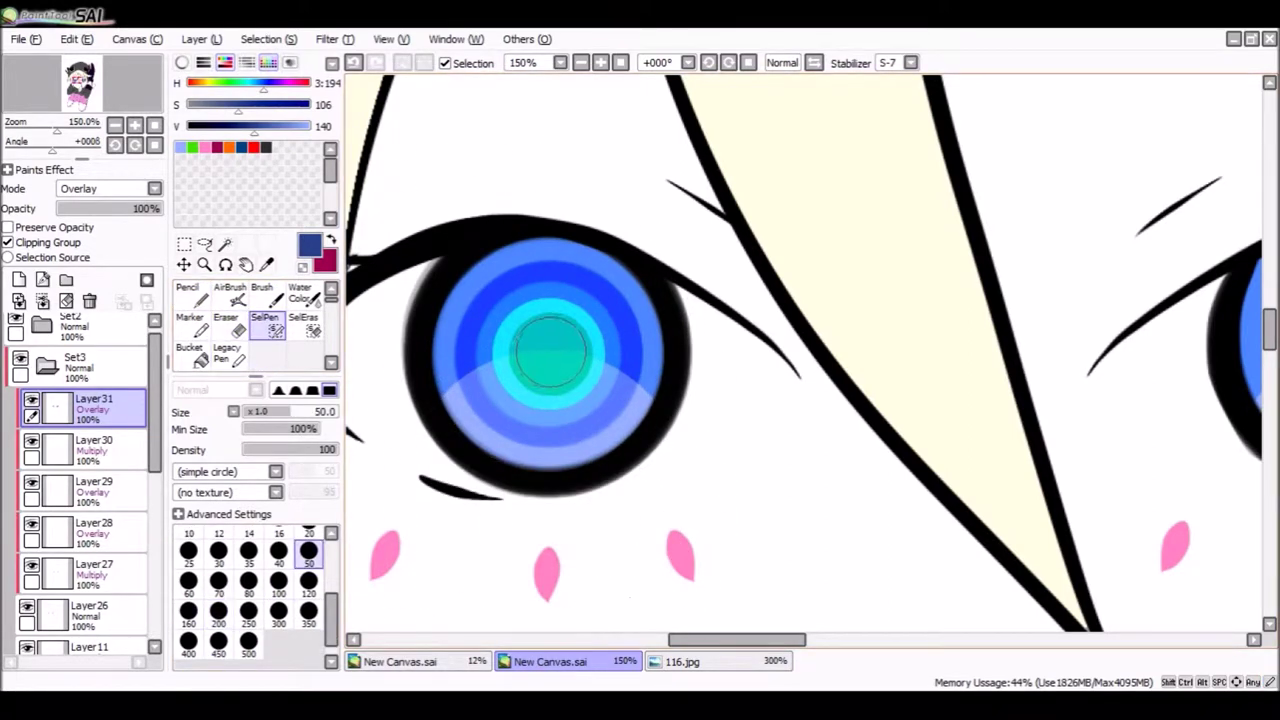
pyautogui.press('n')
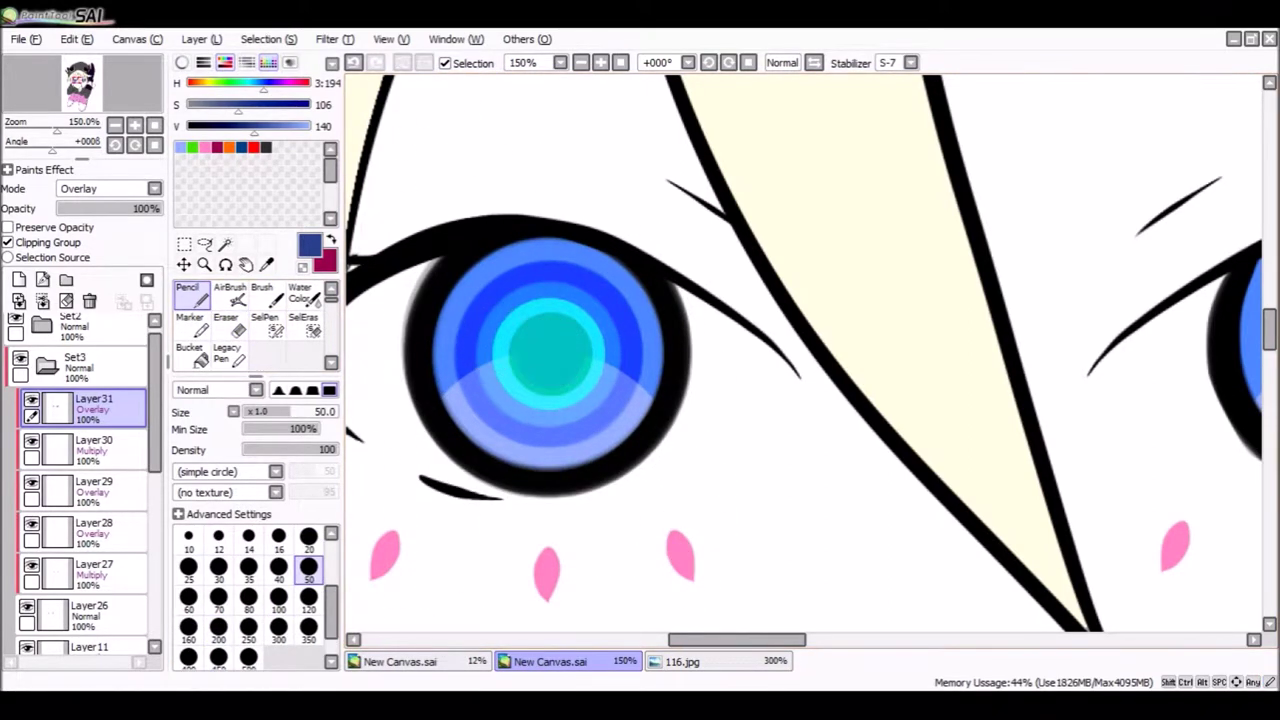
# Paint the iris green from the saved swatch on new Layer32, clipped and set to Shade.
pyautogui.click(18, 279)
pyautogui.click(193, 147)
pyautogui.moveTo(585, 262); pyautogui.dragTo(550, 400)
pyautogui.press('n')
# Select a 300 px circle over the lower iris, subtract a 50 px circle at the pupil, and clear the green inside.
pyautogui.moveTo(560, 480); pyautogui.dragTo(560, 520)
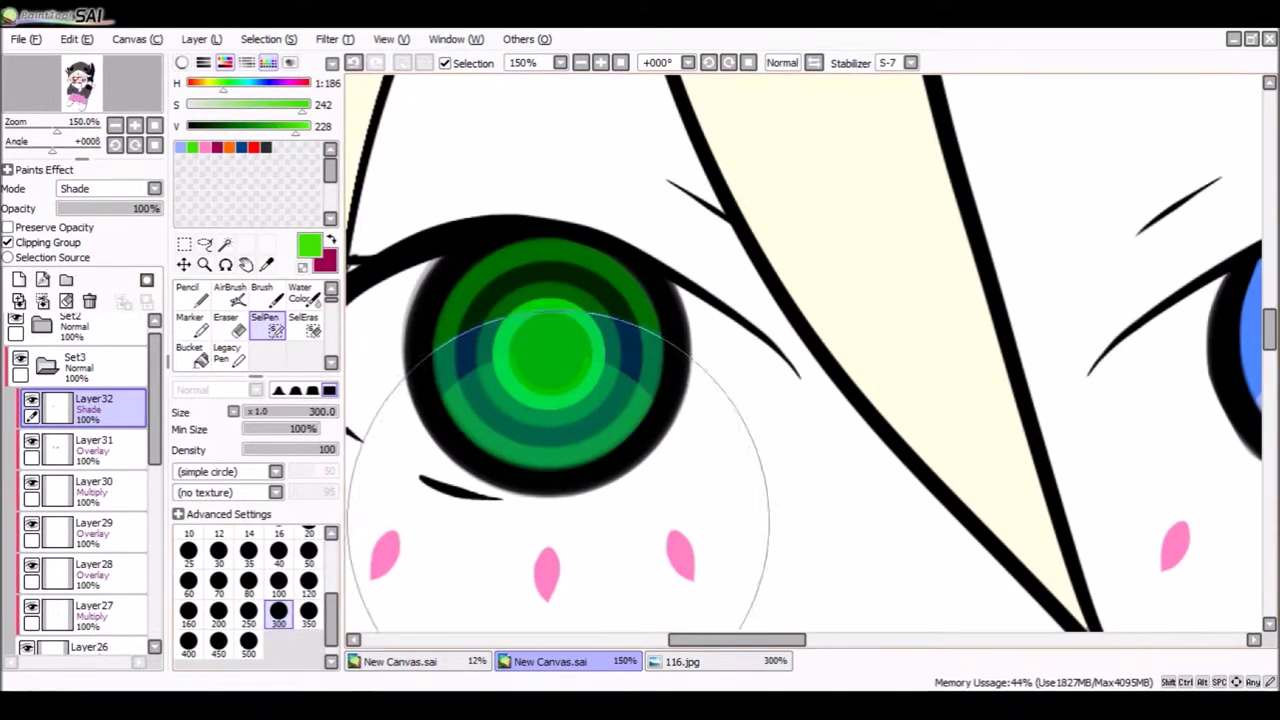
pyautogui.press('e')
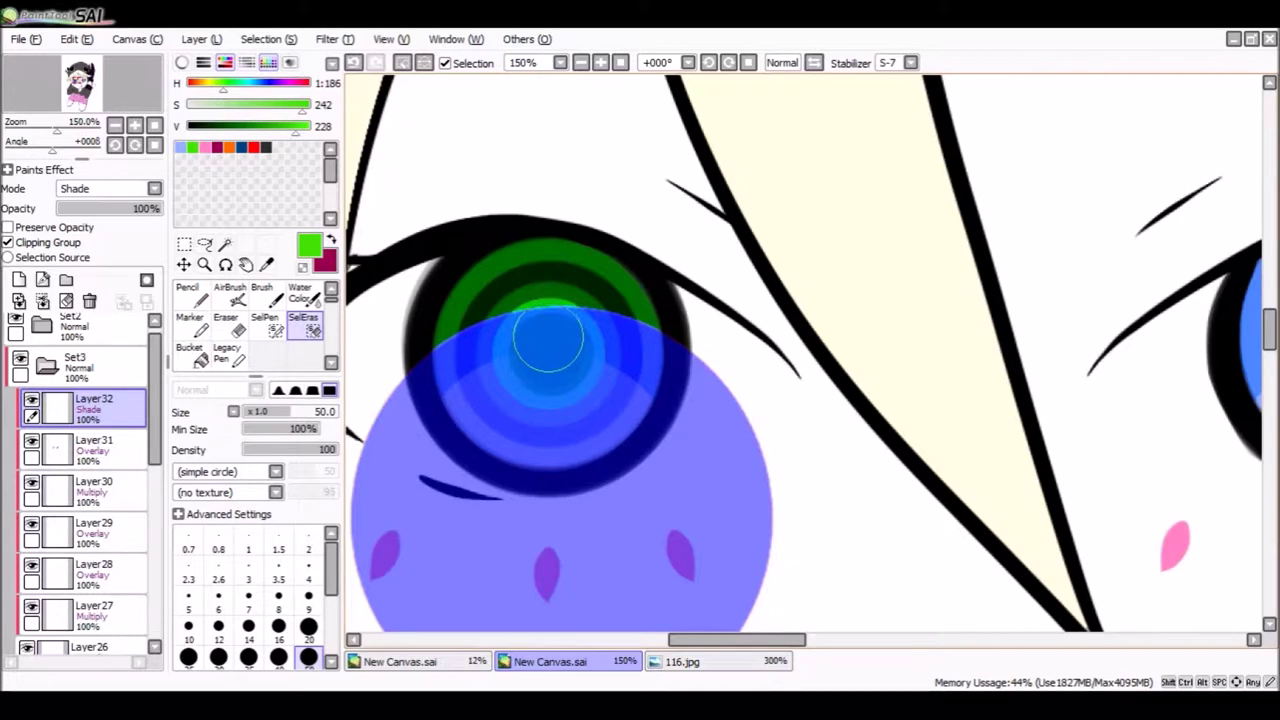
pyautogui.click(548, 338)
pyautogui.press('n')
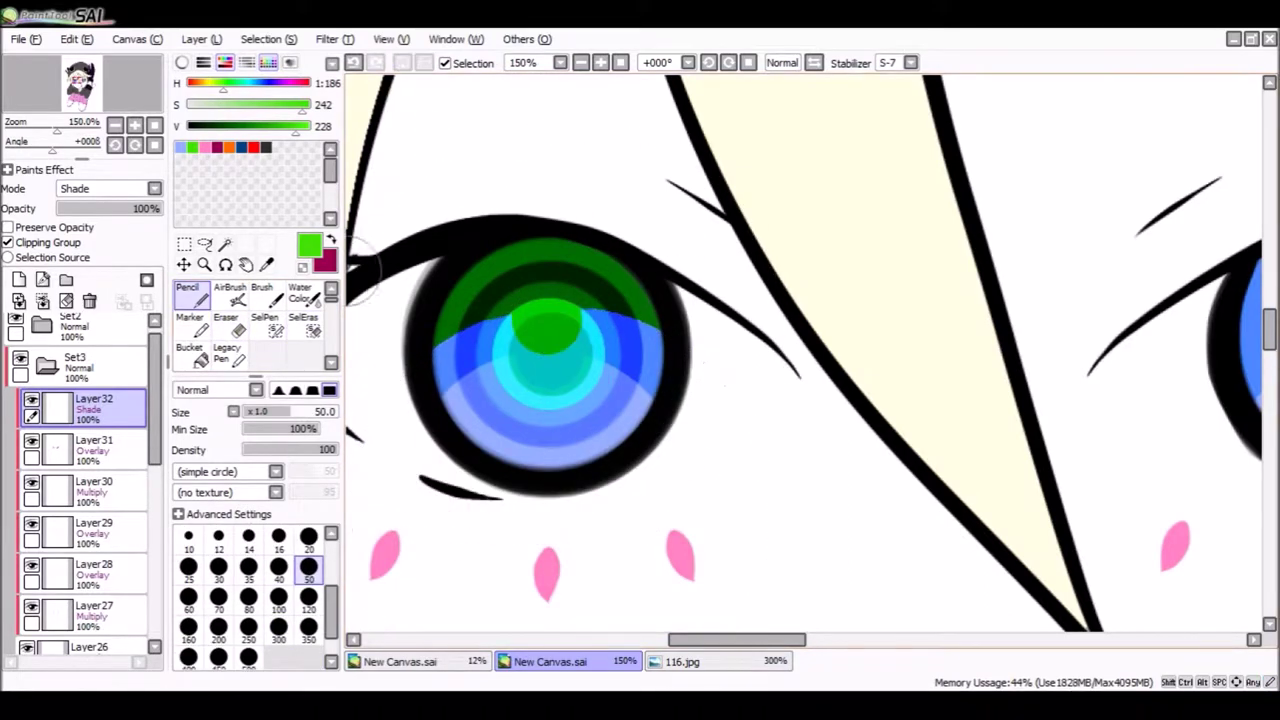
# Try to shape the green in the other iris on Layer32 with a 300 px circle selected over its lower part.
pyautogui.press('c')
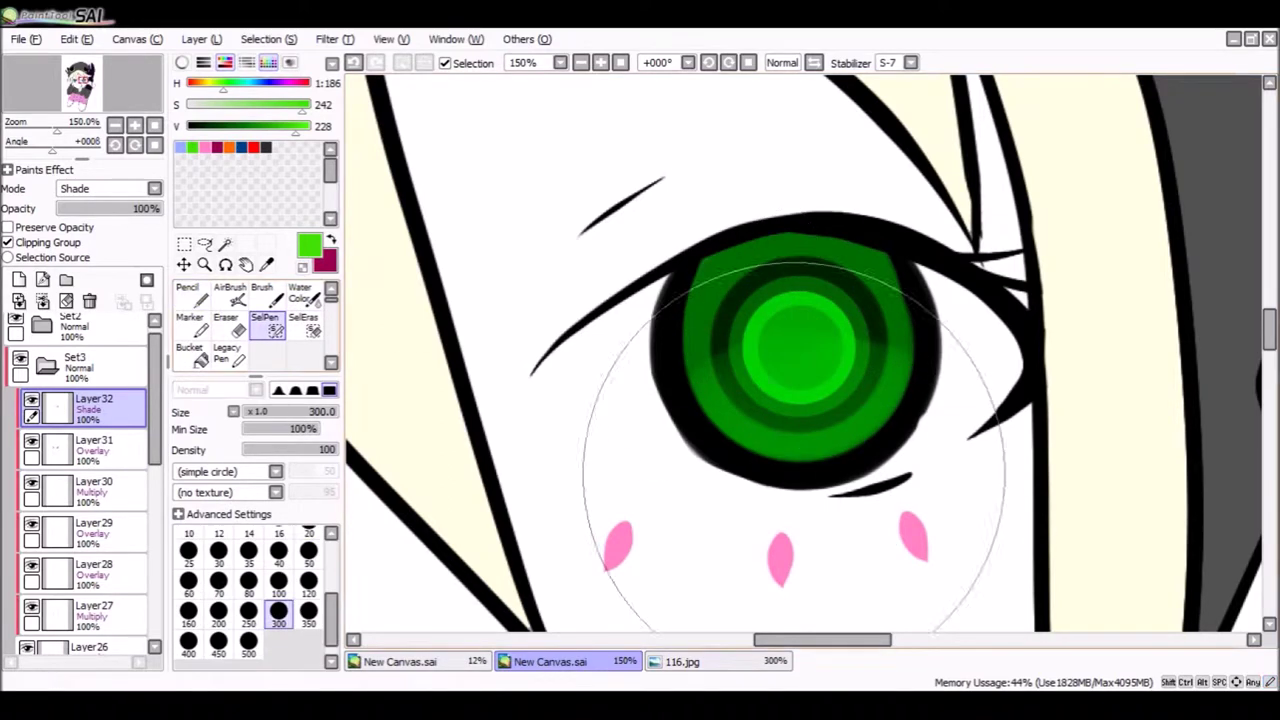
pyautogui.click(811, 500)
pyautogui.press('e')
pyautogui.press('s')
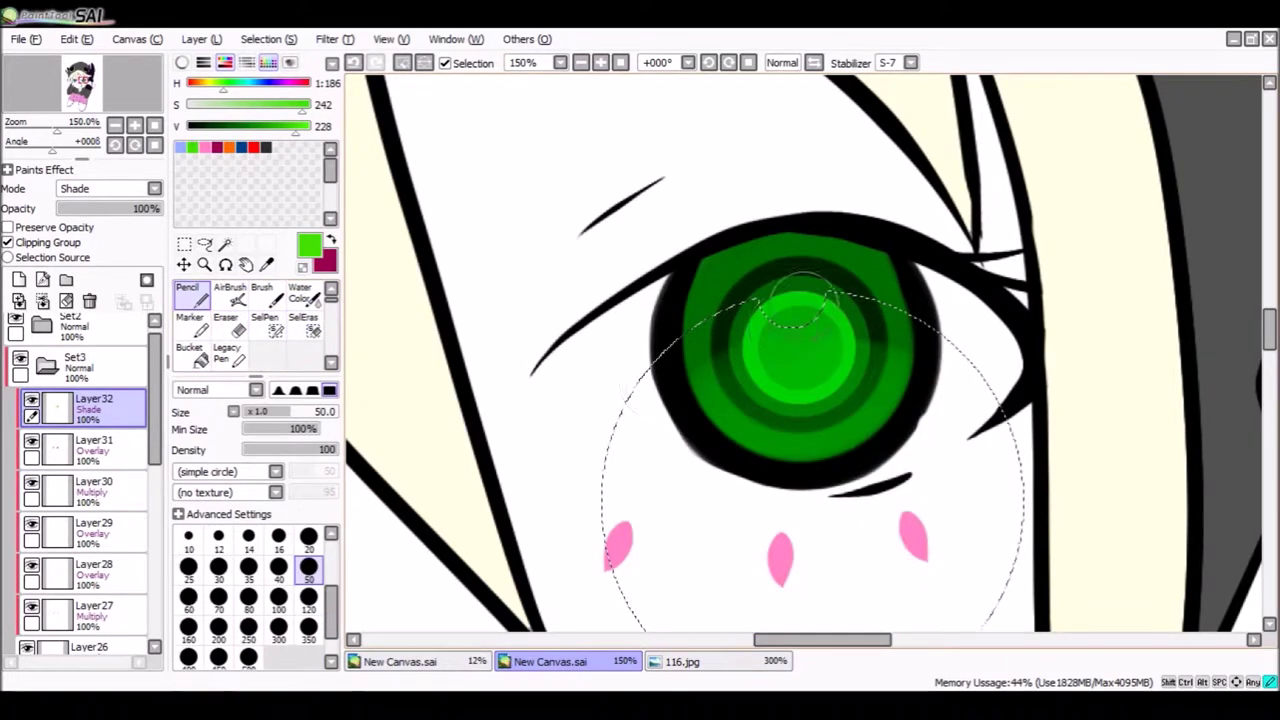
pyautogui.hotkey('ctrl', 'i')
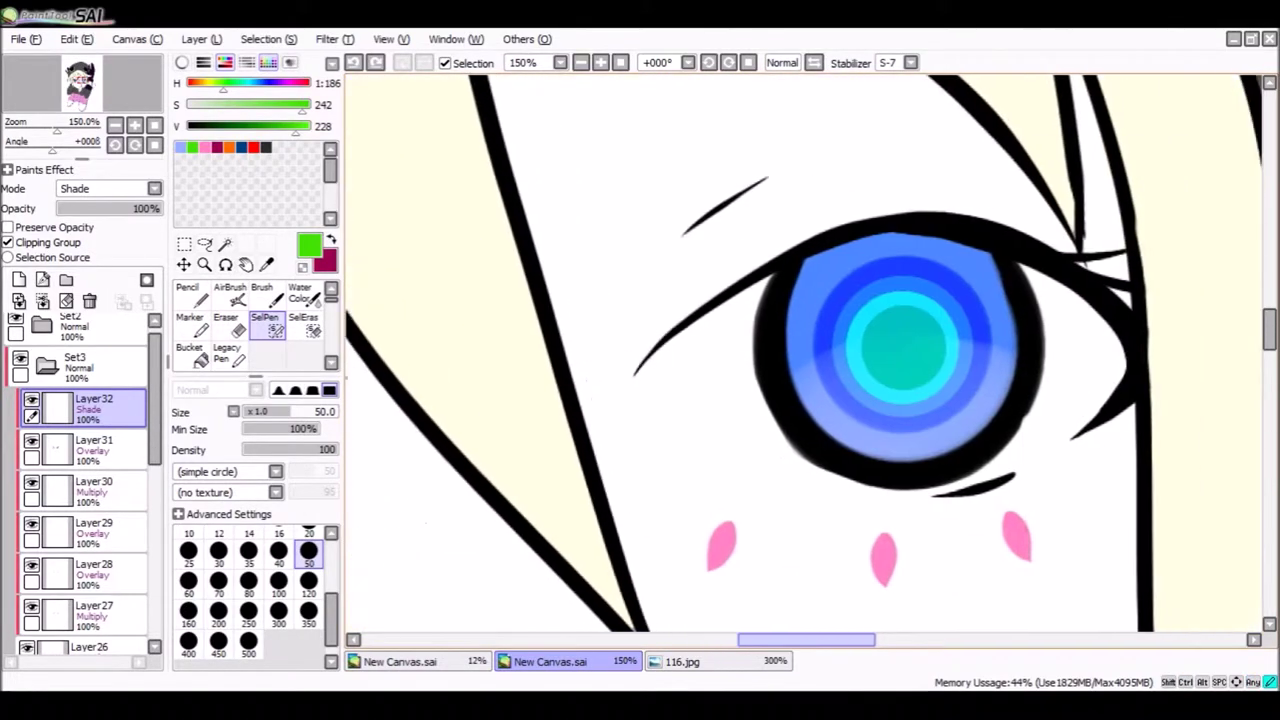
pyautogui.press('e')
pyautogui.press('s')
pyautogui.click(816, 530)
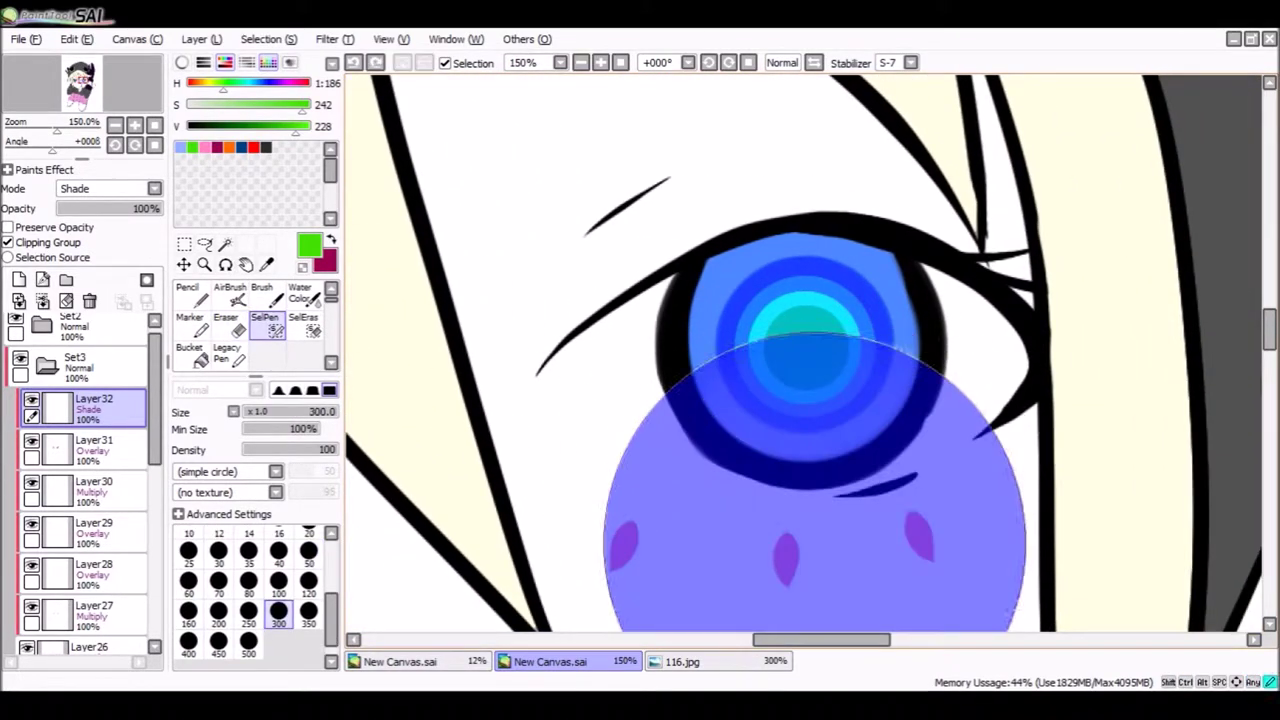
pyautogui.press('e')
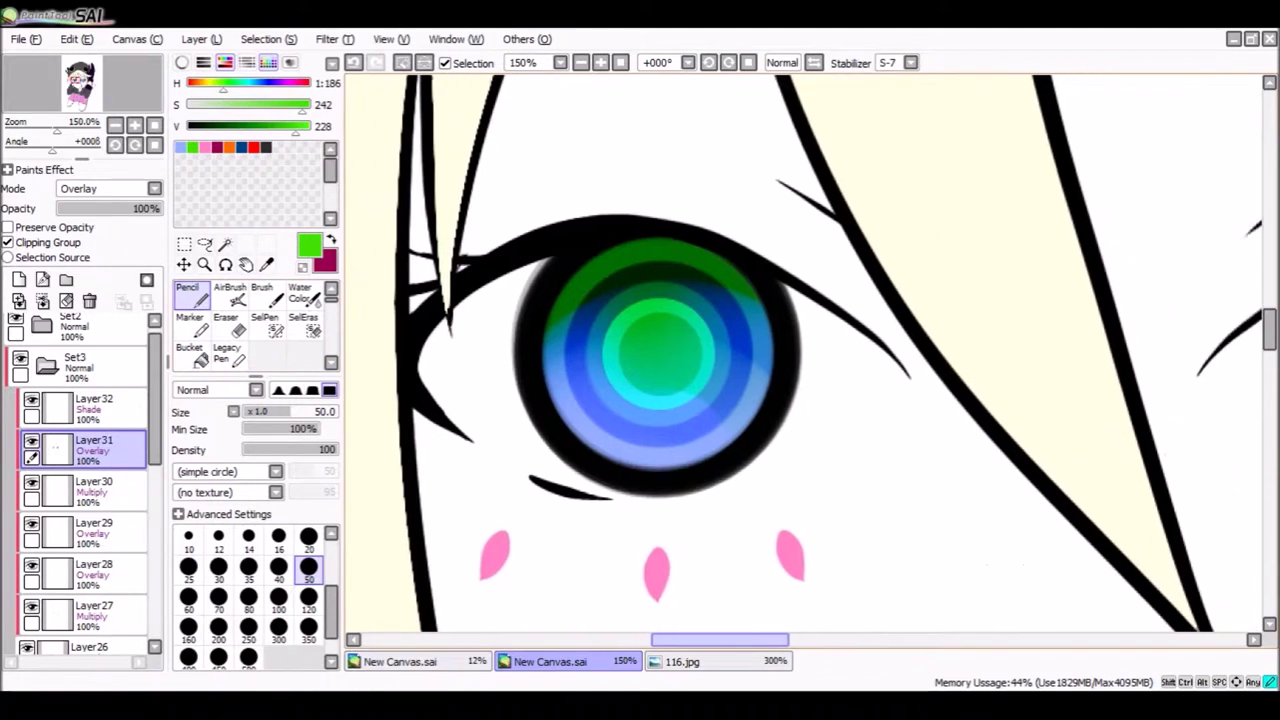
# Repaint the other iris green on Layer32, clear its lower part around a 50 px pupil notch, and blend with 100 px Water Color.
pyautogui.click(94, 403)
pyautogui.hotkey('ctrl', 'd')
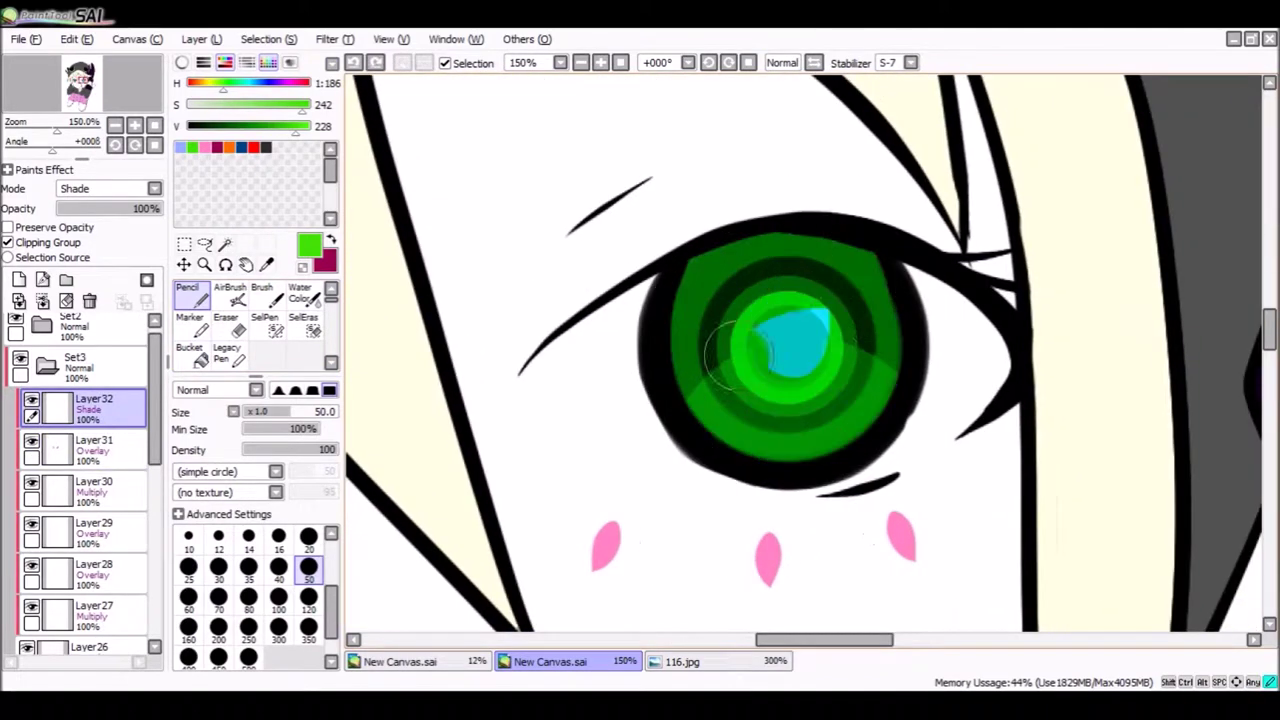
pyautogui.click(794, 480)
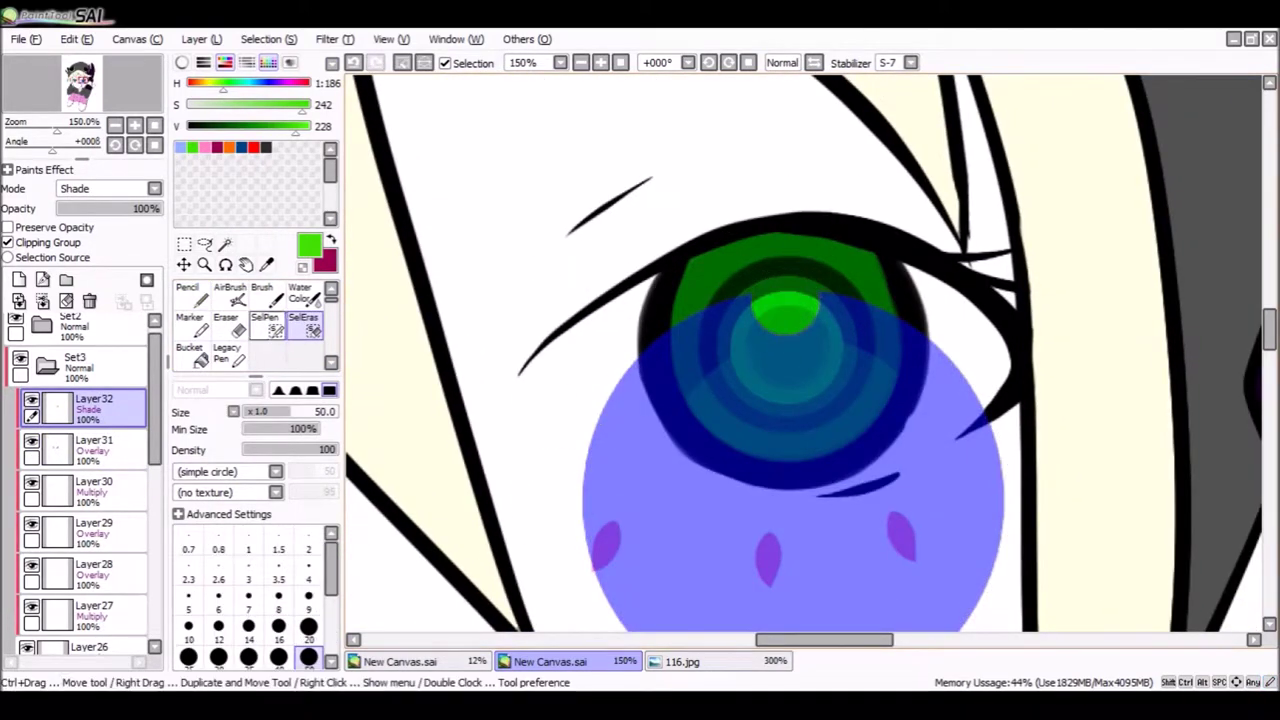
pyautogui.click(300, 292)
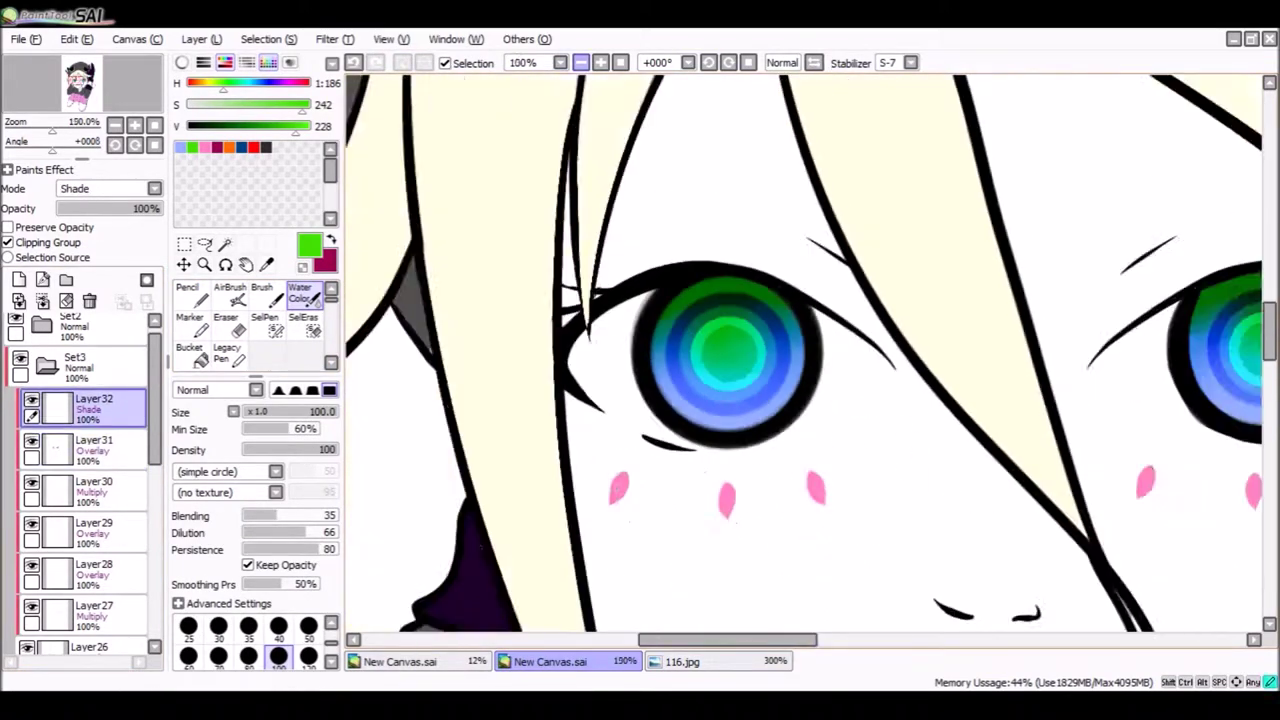
# Paint the skin on Layer18 pale cream (saturation 42, value 255) across the whole figure with a 500 px Pencil.
pyautogui.press('-')
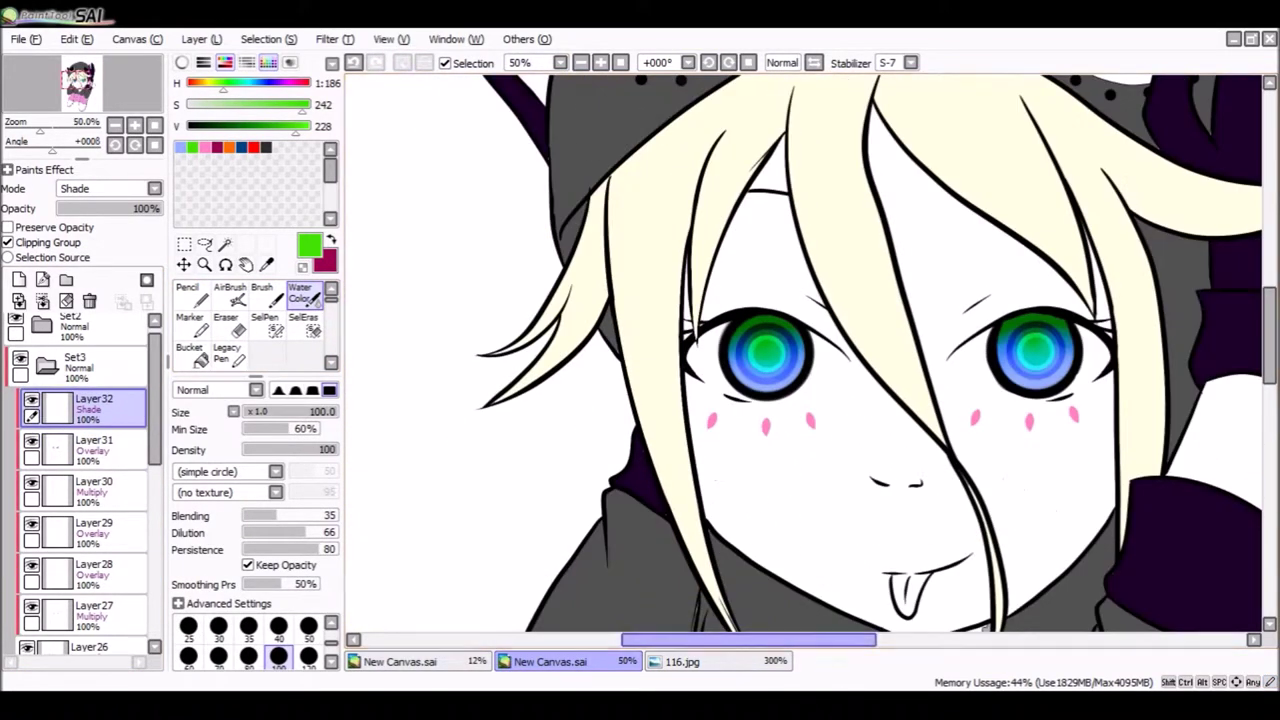
pyautogui.click(90, 628)
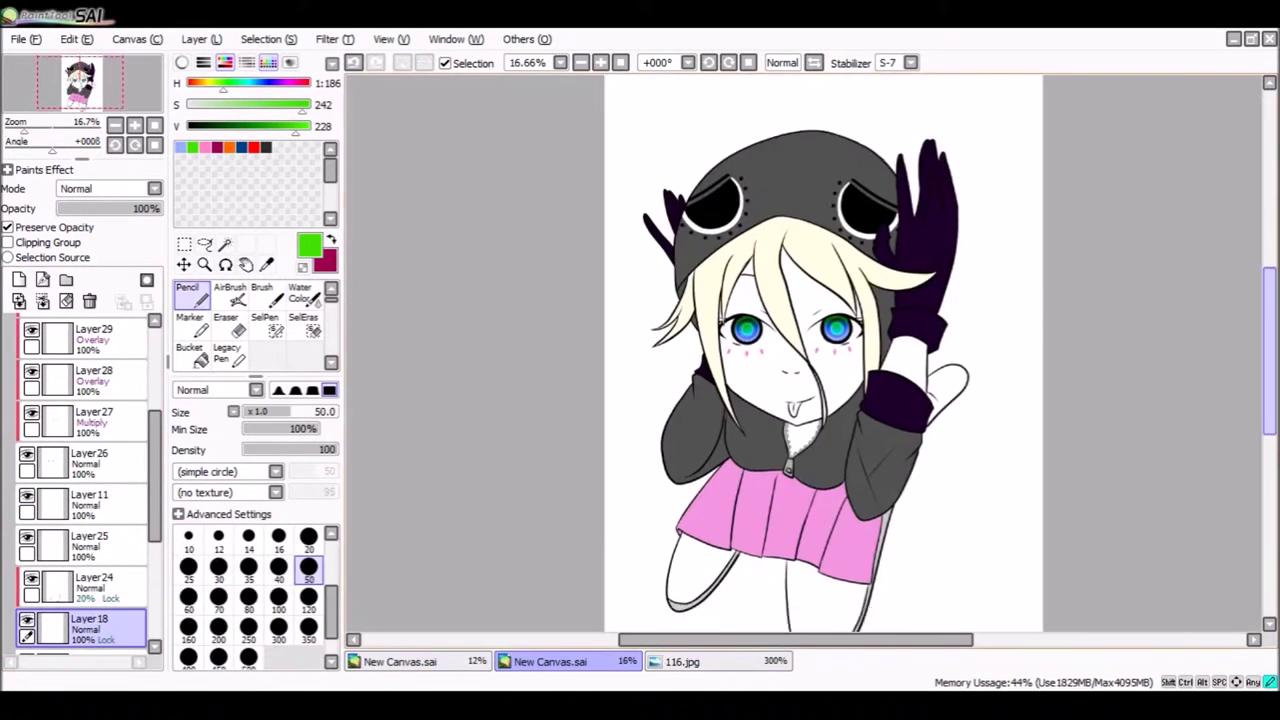
pyautogui.moveTo(780, 250); pyautogui.dragTo(690, 335)
pyautogui.moveTo(218, 105); pyautogui.dragTo(203, 105)
pyautogui.moveTo(760, 250); pyautogui.dragTo(790, 360)
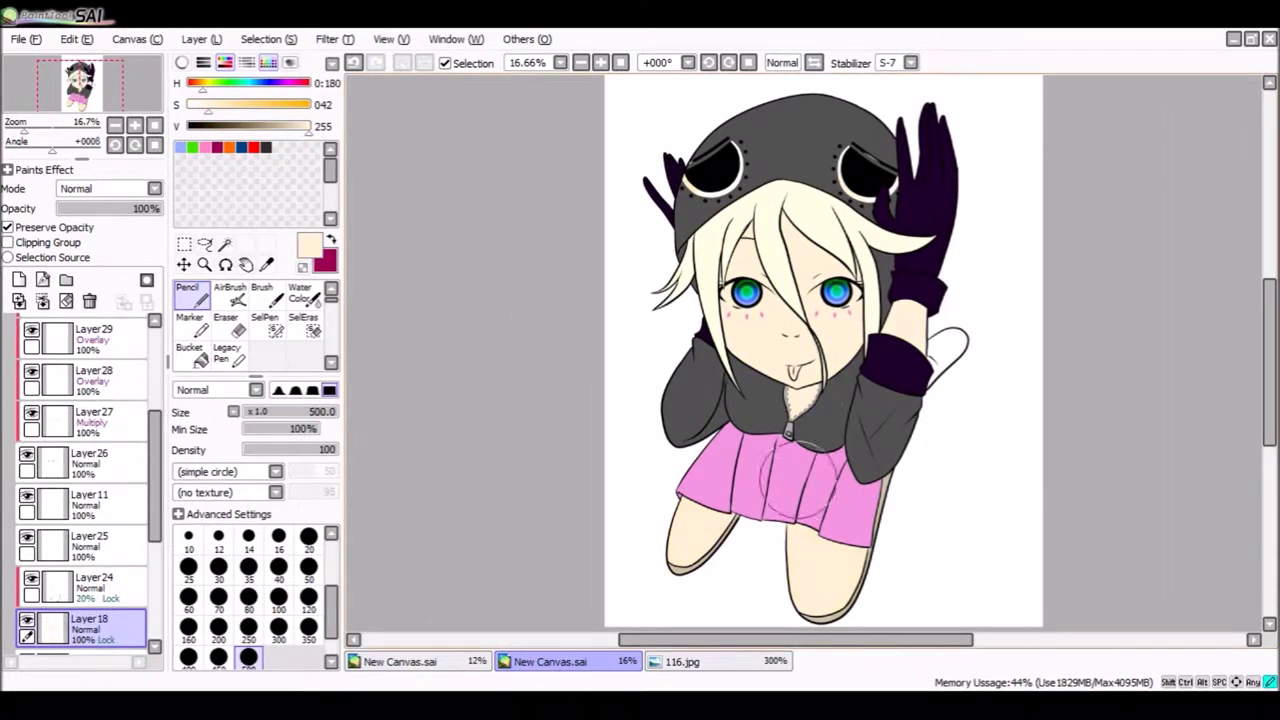
pyautogui.scroll(5, 740, 370)
pyautogui.moveTo(600, 250); pyautogui.dragTo(890, 560)
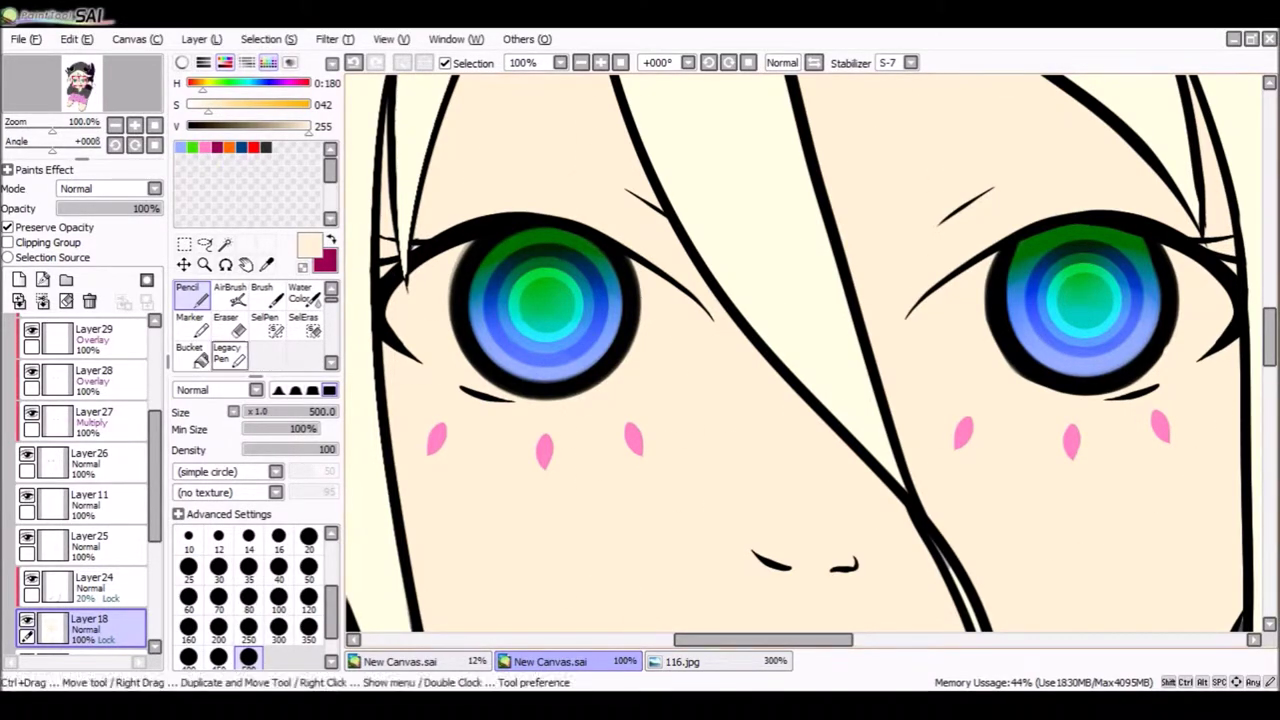
# Add clipped Layer33 above Layer18 and outline the lower edge of one eye's white with a 20 px orange Pencil.
pyautogui.click(18, 279)
pyautogui.click(8, 242)
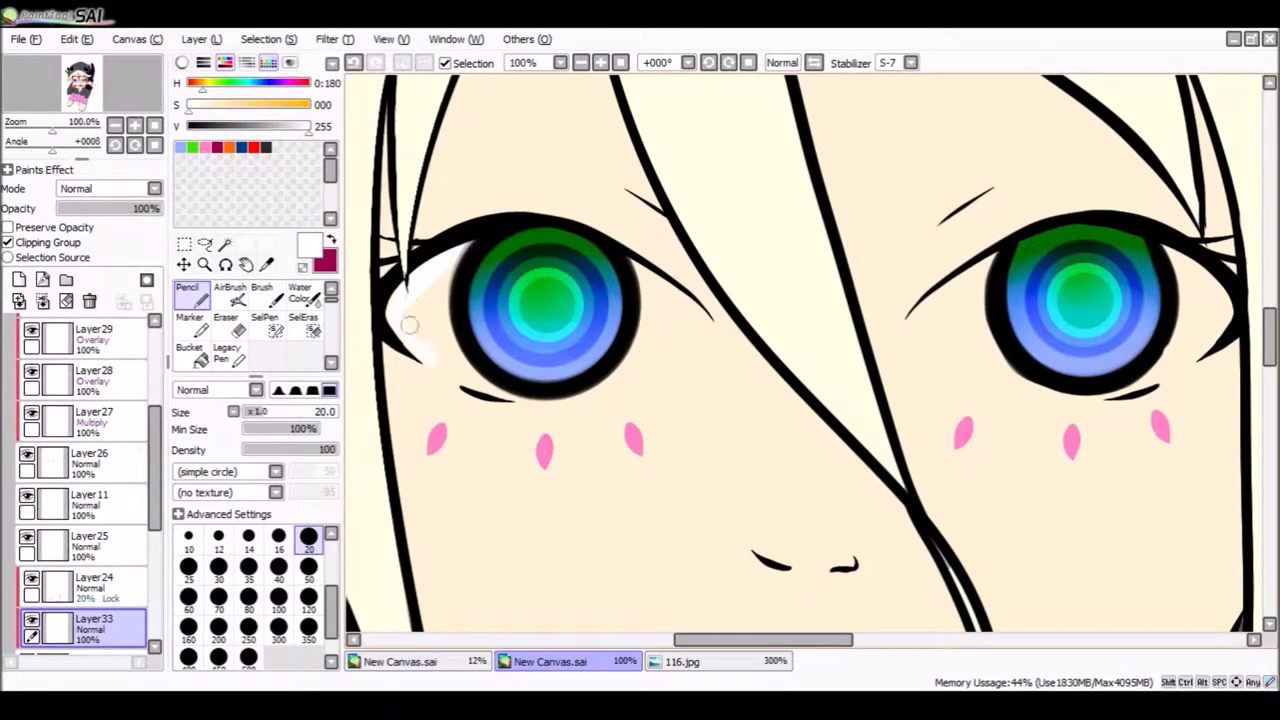
pyautogui.hotkey('ctrl', 'z')
pyautogui.moveTo(481, 386); pyautogui.dragTo(402, 338)
pyautogui.moveTo(703, 299); pyautogui.dragTo(540, 382)
pyautogui.hotkey('ctrl', 'z')
pyautogui.moveTo(700, 295); pyautogui.dragTo(510, 394)
# Trim the orange outline with a 20 px Eraser and fill that eye's white area with orange on Layer33.
pyautogui.press('e')
pyautogui.click(308, 545)
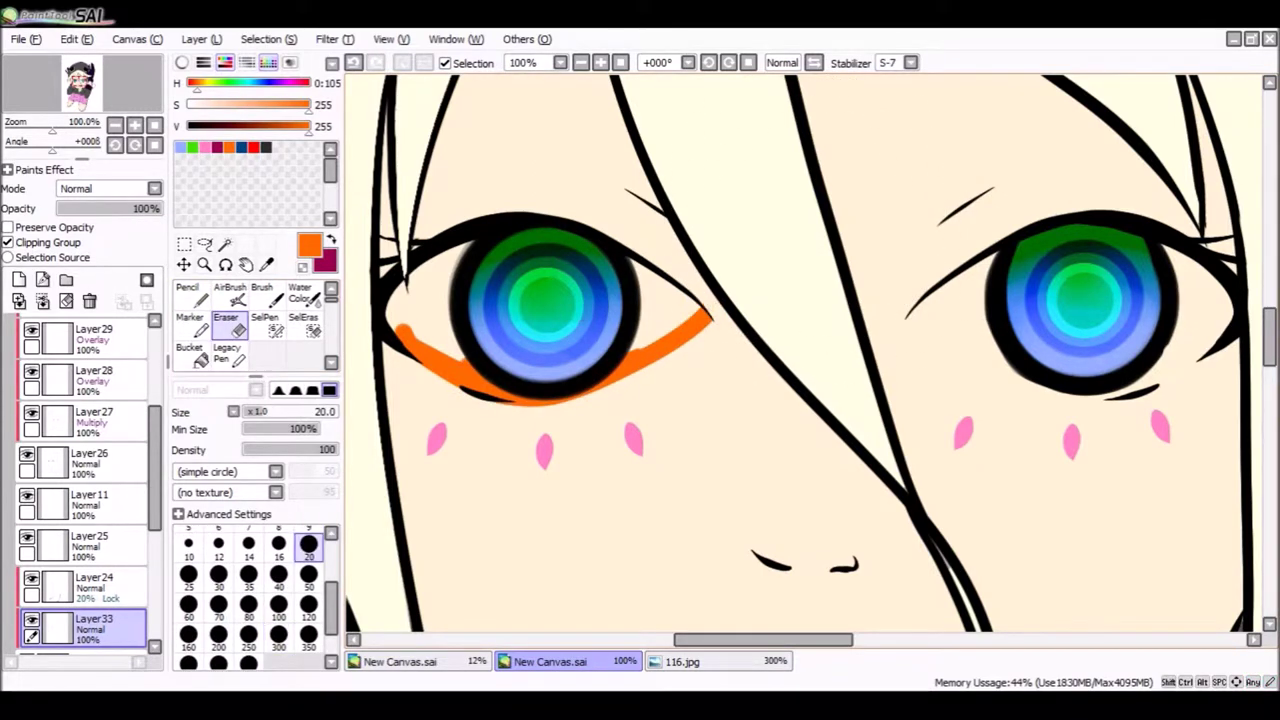
pyautogui.moveTo(676, 344); pyautogui.dragTo(706, 318)
pyautogui.press('n')
pyautogui.moveTo(440, 255)
pyautogui.mouseDown()
pyautogui.moveTo(400, 320)
pyautogui.moveTo(447, 340)
pyautogui.mouseUp()
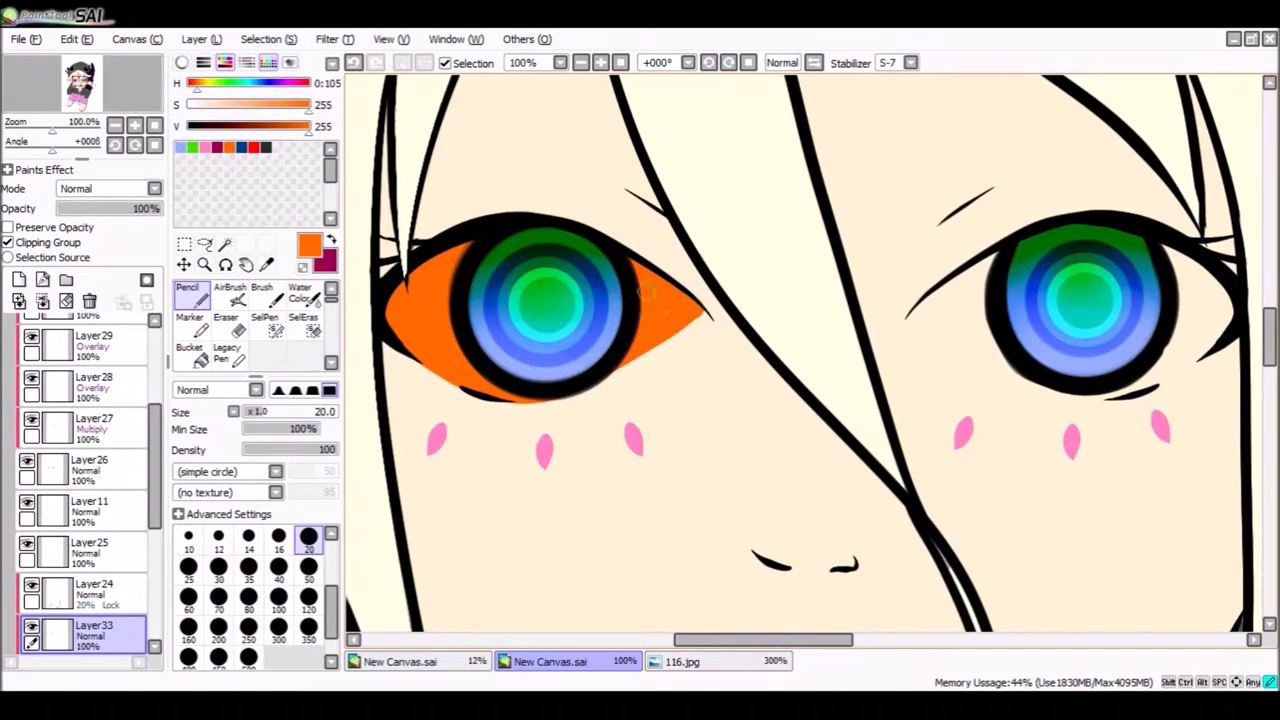
pyautogui.press('e')
pyautogui.moveTo(480, 405); pyautogui.dragTo(555, 405)
# Outline and fill the other eye's white area on Layer33, clean its edges, and recolour both areas white.
pyautogui.press('n')
pyautogui.hscroll(5, 800, 350)
pyautogui.moveTo(865, 390); pyautogui.dragTo(935, 235)
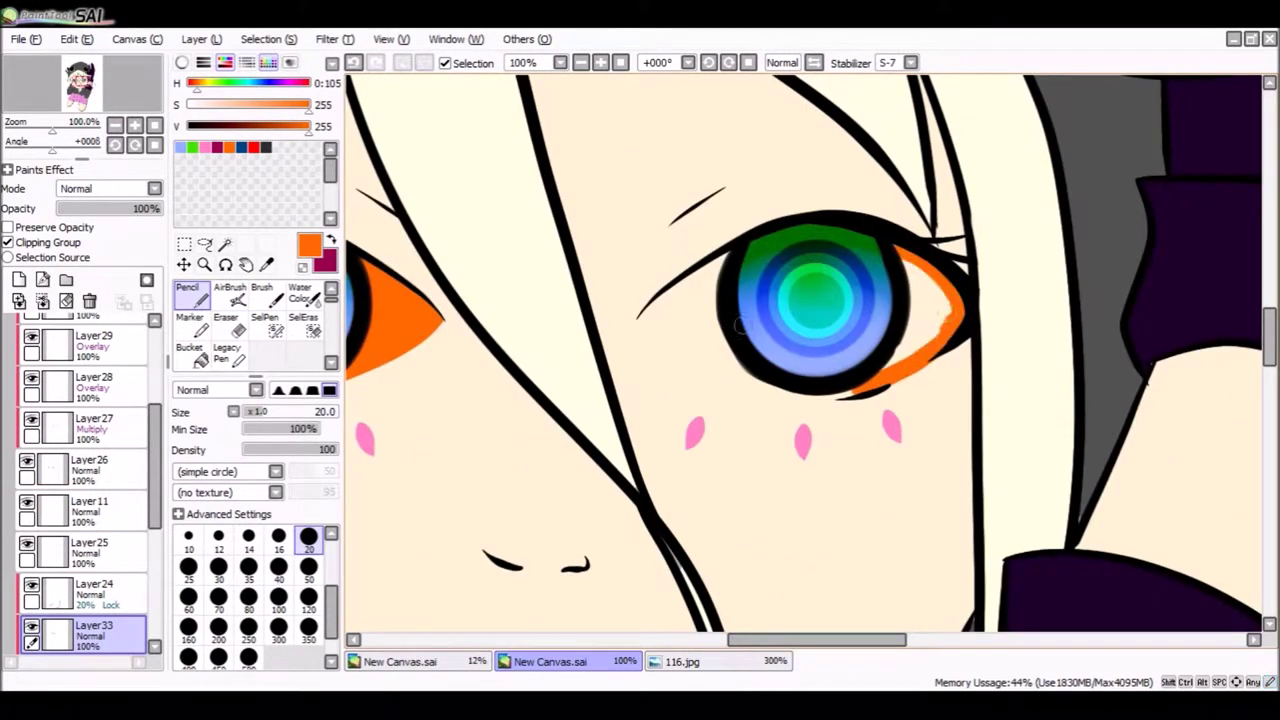
pyautogui.moveTo(812, 391)
pyautogui.mouseDown()
pyautogui.moveTo(651, 312)
pyautogui.moveTo(720, 258)
pyautogui.mouseUp()
pyautogui.press('g')
pyautogui.click(690, 310)
pyautogui.press('e')
pyautogui.hotkey('ctrl', 'z')
pyautogui.scroll(-6, 800, 350)
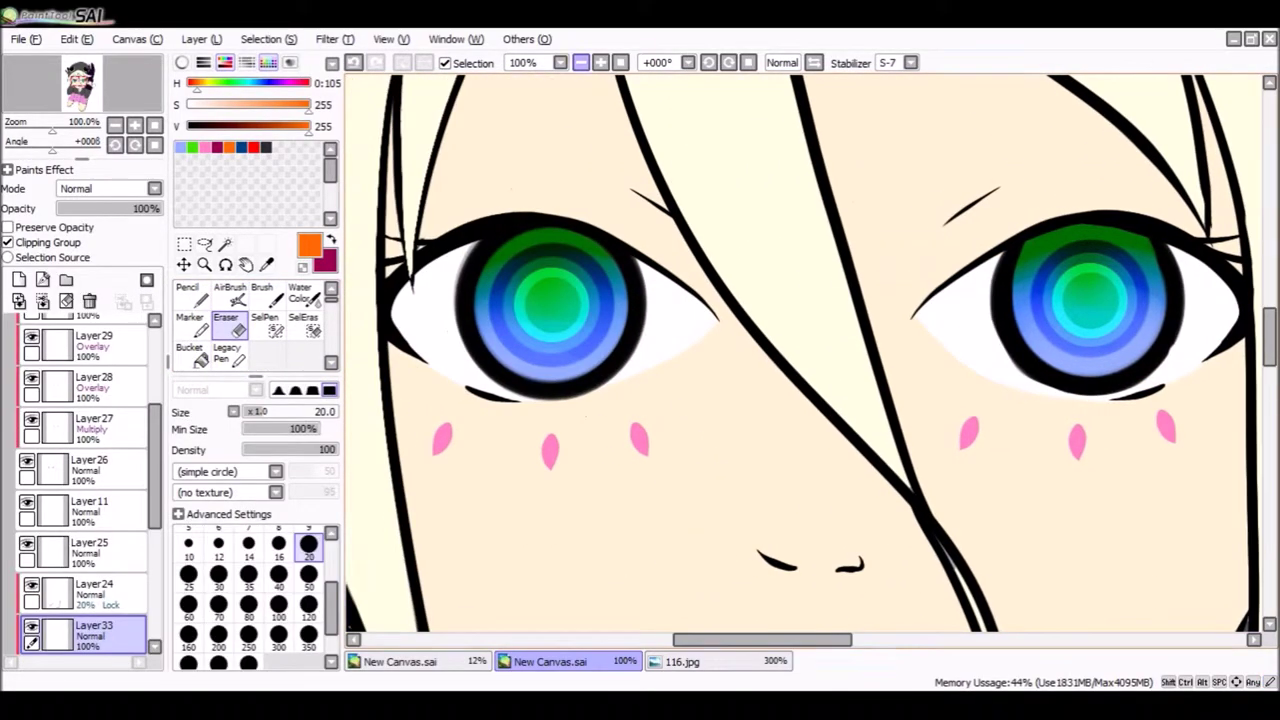
# Make Layer18 active and pick black as the drawing colour at the hood's goggles.
pyautogui.scroll(3, 800, 350)
pyautogui.scroll(5, 800, 350)
pyautogui.press('n')
pyautogui.scroll(-2, 85, 480)
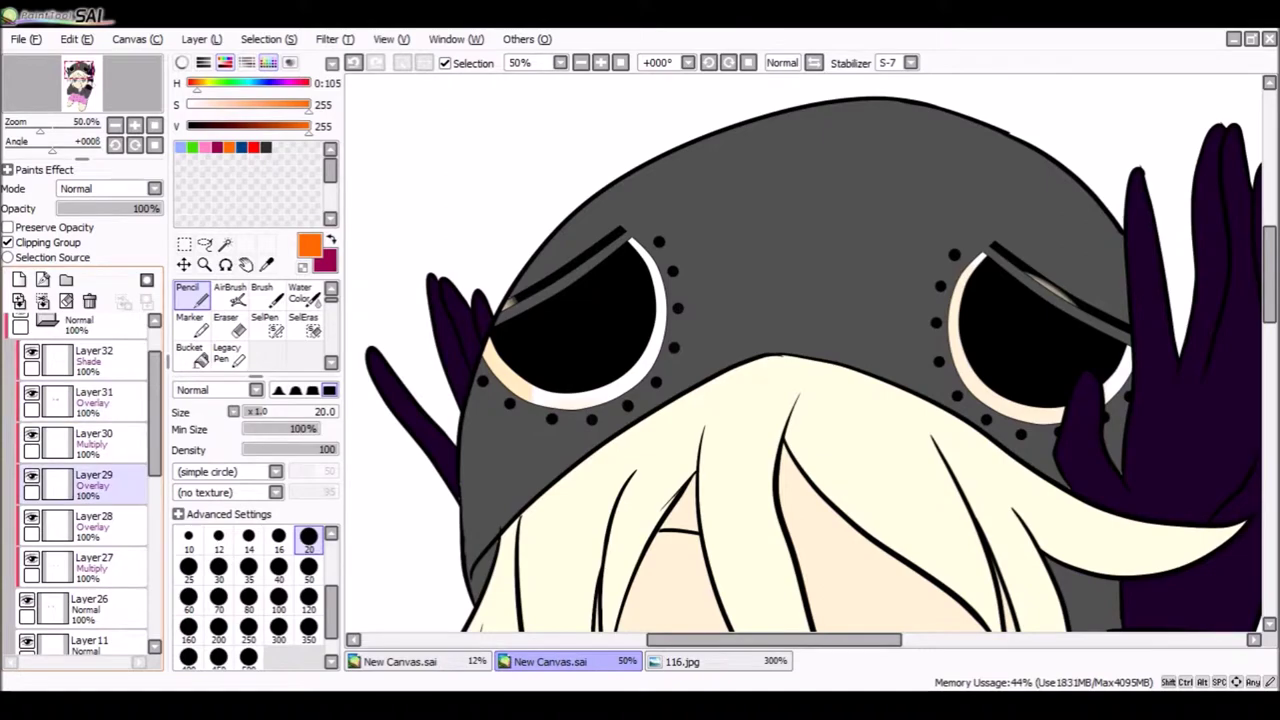
pyautogui.click(89, 585)
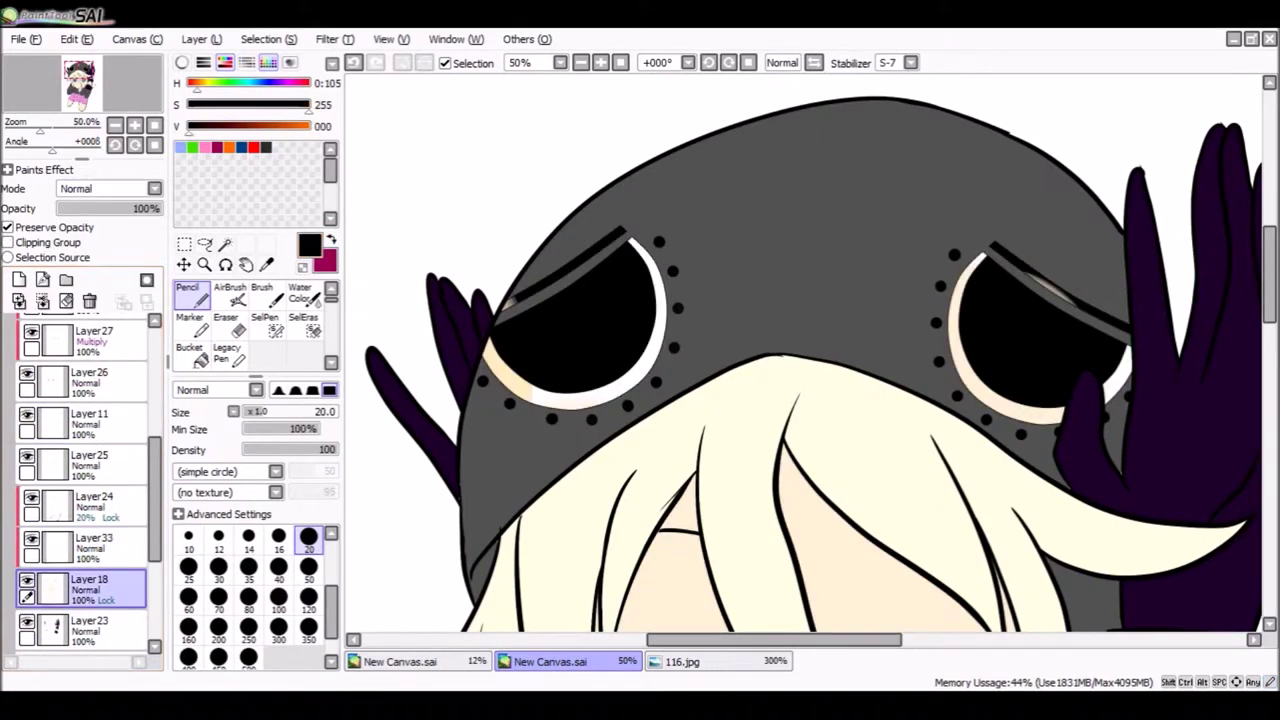
pyautogui.scroll(-5, 1030, 237)
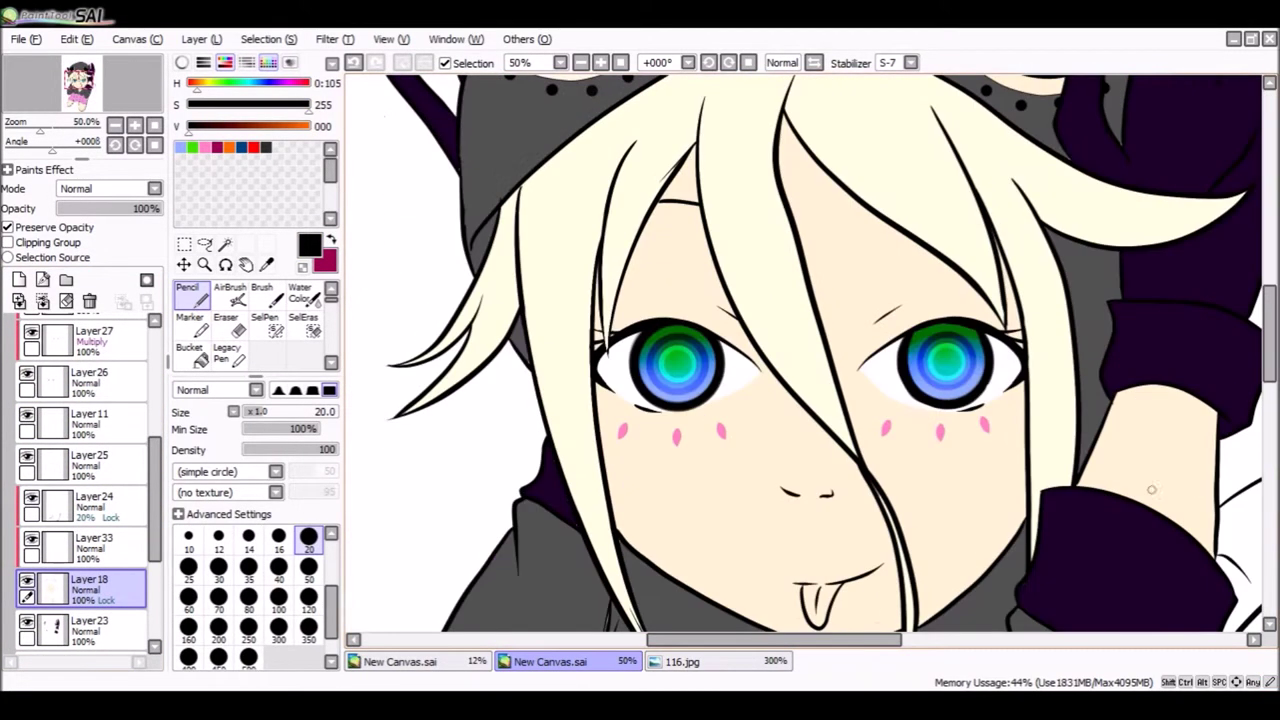
# Create clipped folder Set4 in Multiply mode, pick the cream skin colour, and add Layer34 inside the folder.
pyautogui.scroll(3, 85, 480)
pyautogui.click(41, 375)
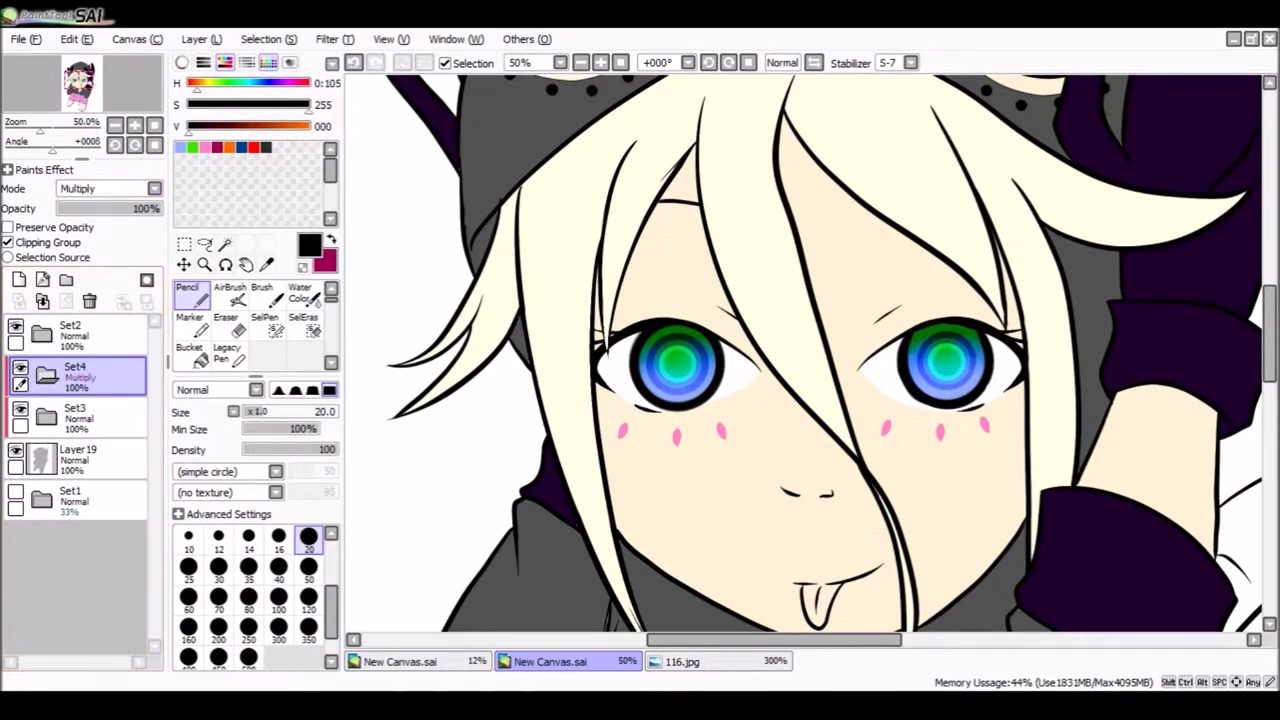
pyautogui.press('s')
pyautogui.keyDown('alt'); pyautogui.click(608, 302); pyautogui.keyUp('alt')
pyautogui.hotkey('ctrl', 'shift', 'n')
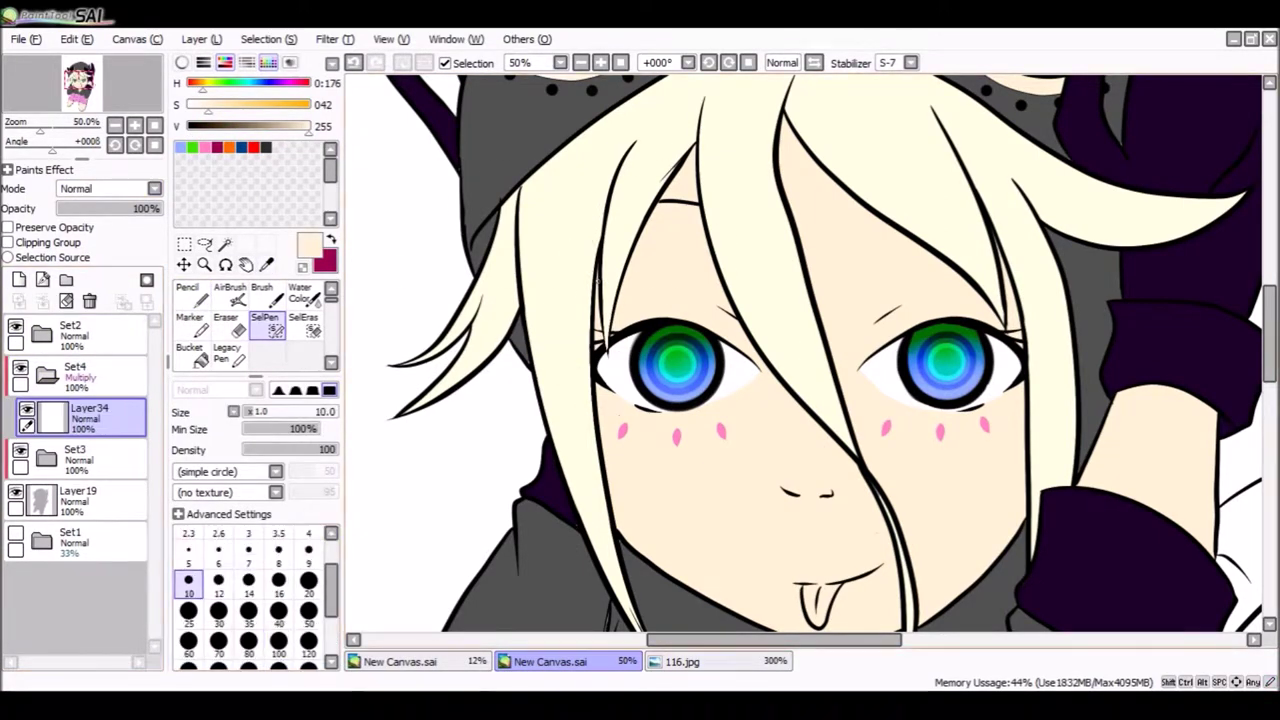
# Make the Set2 folder the selection source for the Magic Wand and ready a 20 px Pencil on Layer34.
pyautogui.scroll(1, 800, 350)
pyautogui.click(225, 243)
pyautogui.click(16, 342)
pyautogui.click(560, 160)
pyautogui.press('n')
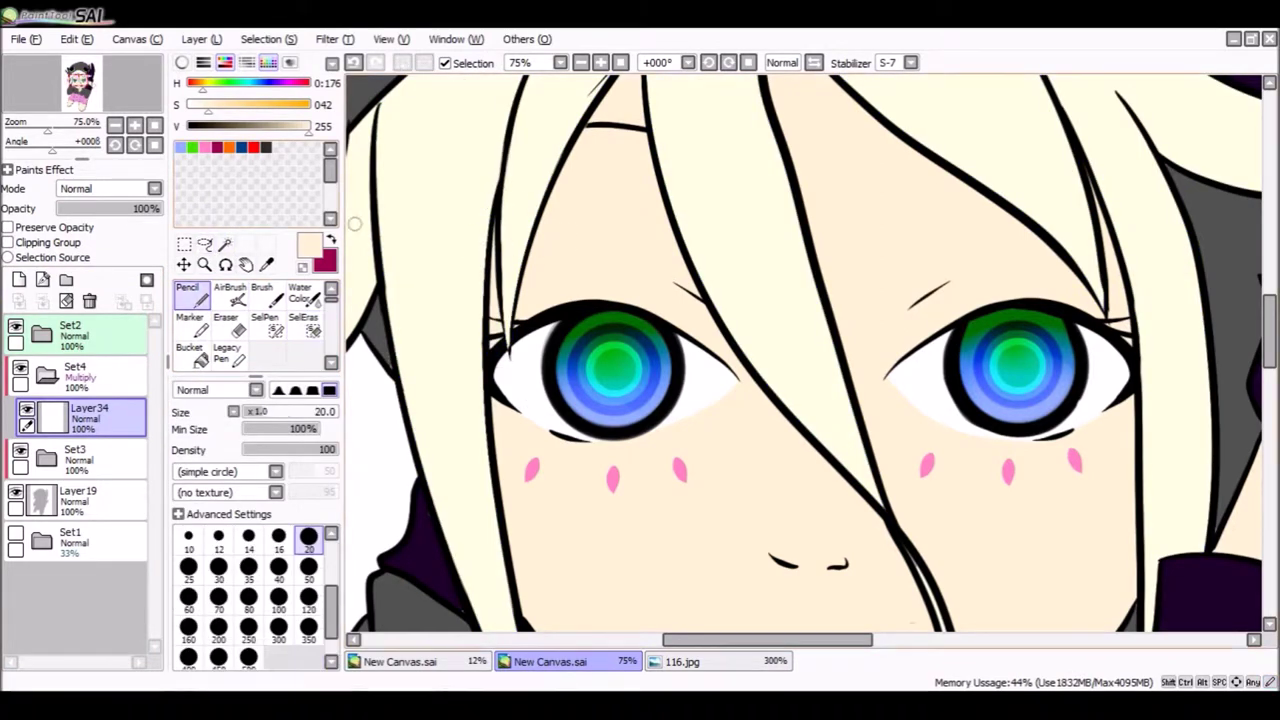
# Set Layer34 to Shade and paint cream shadows on the forehead below the hair, the nose, and the cheek edge.
pyautogui.scroll(3, 800, 350)
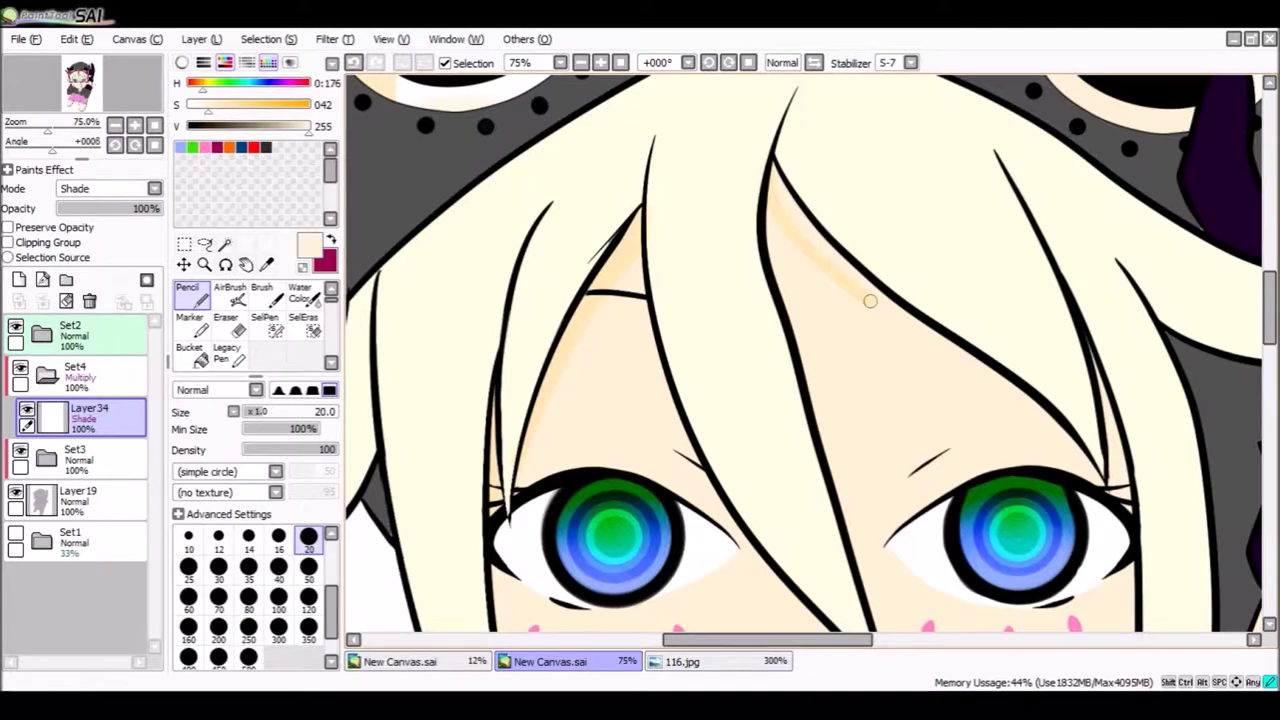
pyautogui.scroll(-6, 792, 211)
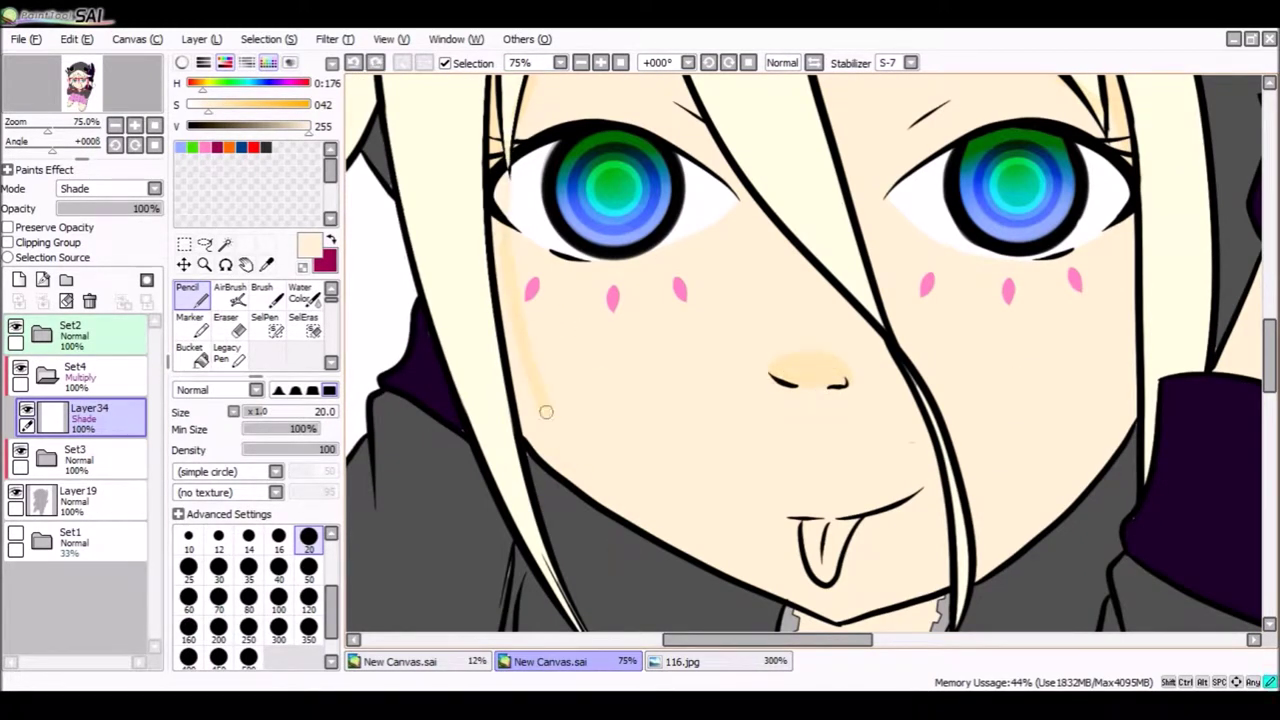
pyautogui.click(190, 352)
pyautogui.click(226, 325)
pyautogui.click(188, 293)
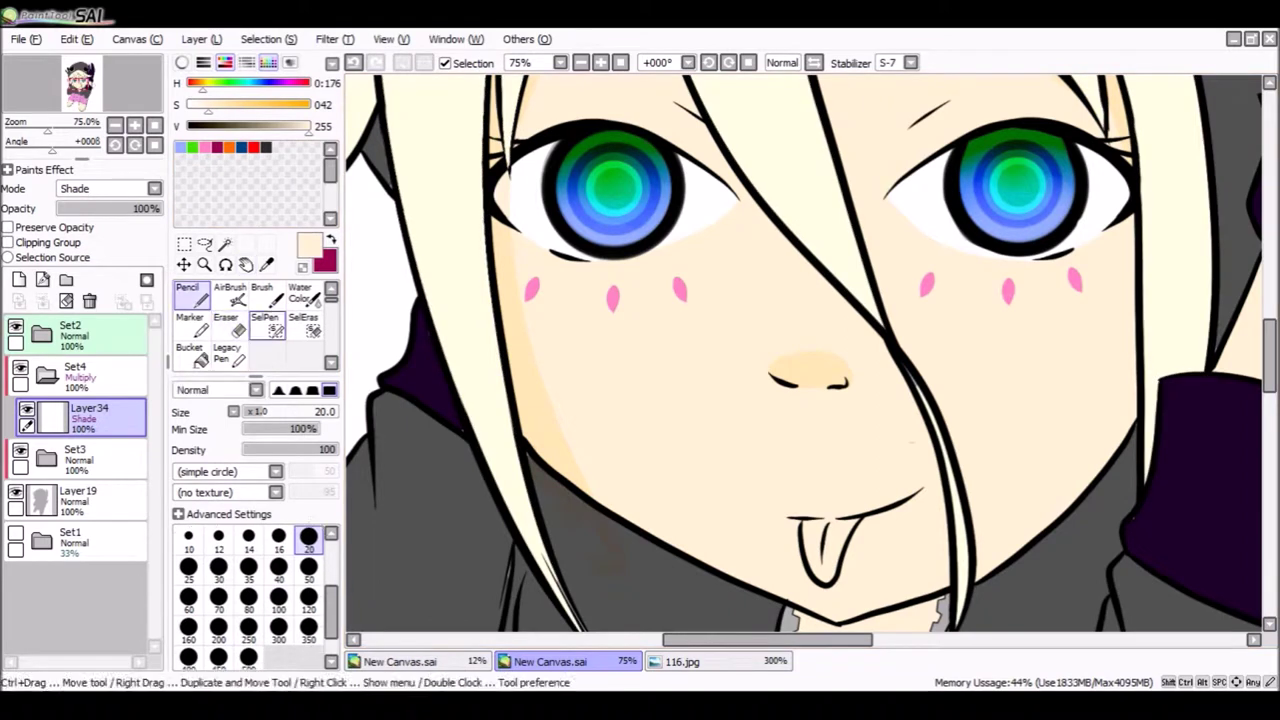
# Add Layer35 above Layer11 and colour the tongue pink (saturation 92, value 255) with the 20 px Pencil and Eraser.
pyautogui.click(90, 545)
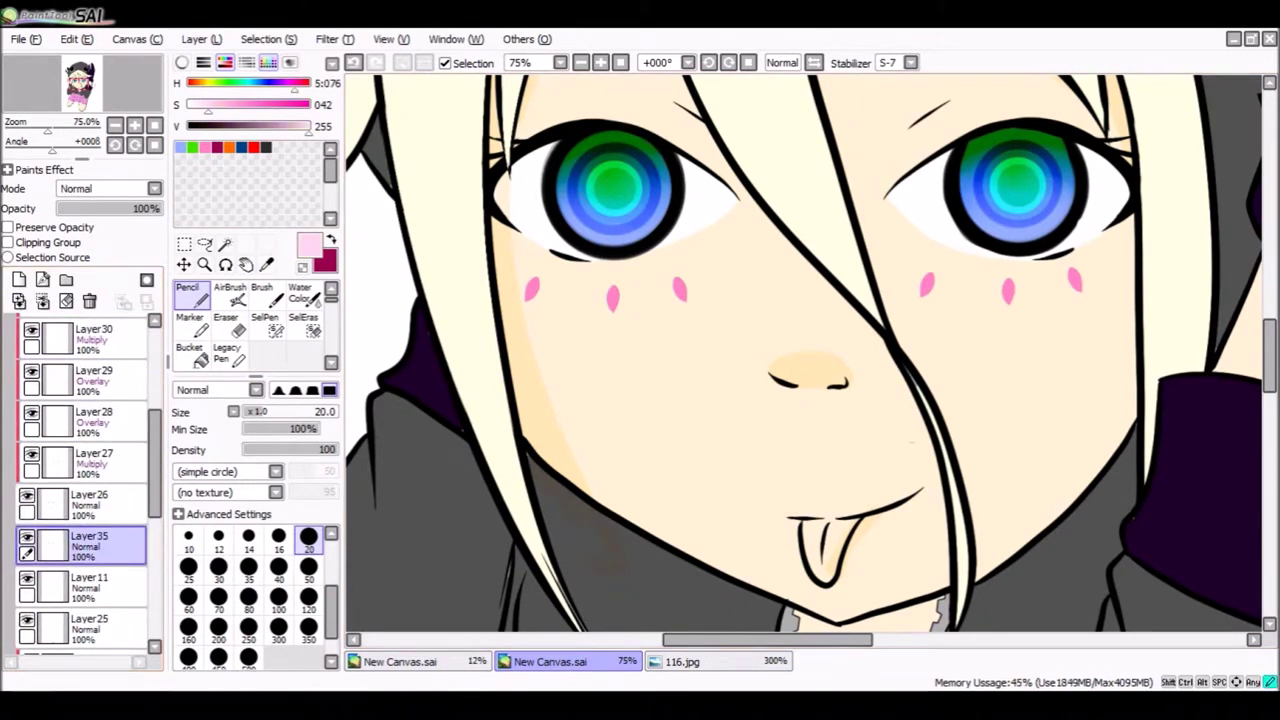
pyautogui.scroll(3, 818, 497)
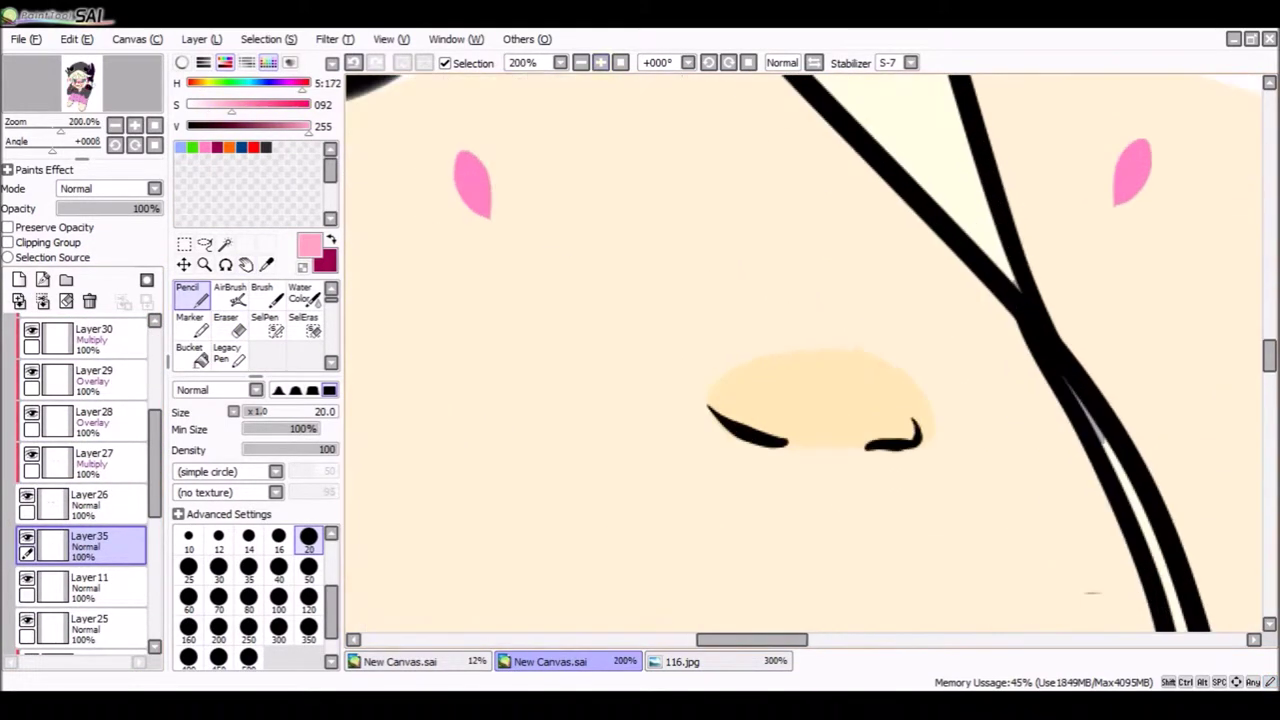
pyautogui.moveTo(840, 470)
pyautogui.mouseDown()
pyautogui.moveTo(918, 457)
pyautogui.moveTo(885, 573)
pyautogui.moveTo(862, 521)
pyautogui.moveTo(885, 495)
pyautogui.mouseUp()
pyautogui.press('e')
pyautogui.hotkey('ctrl', 'z')
pyautogui.hotkey('ctrl', 'z')
pyautogui.hotkey('ctrl', 'z')
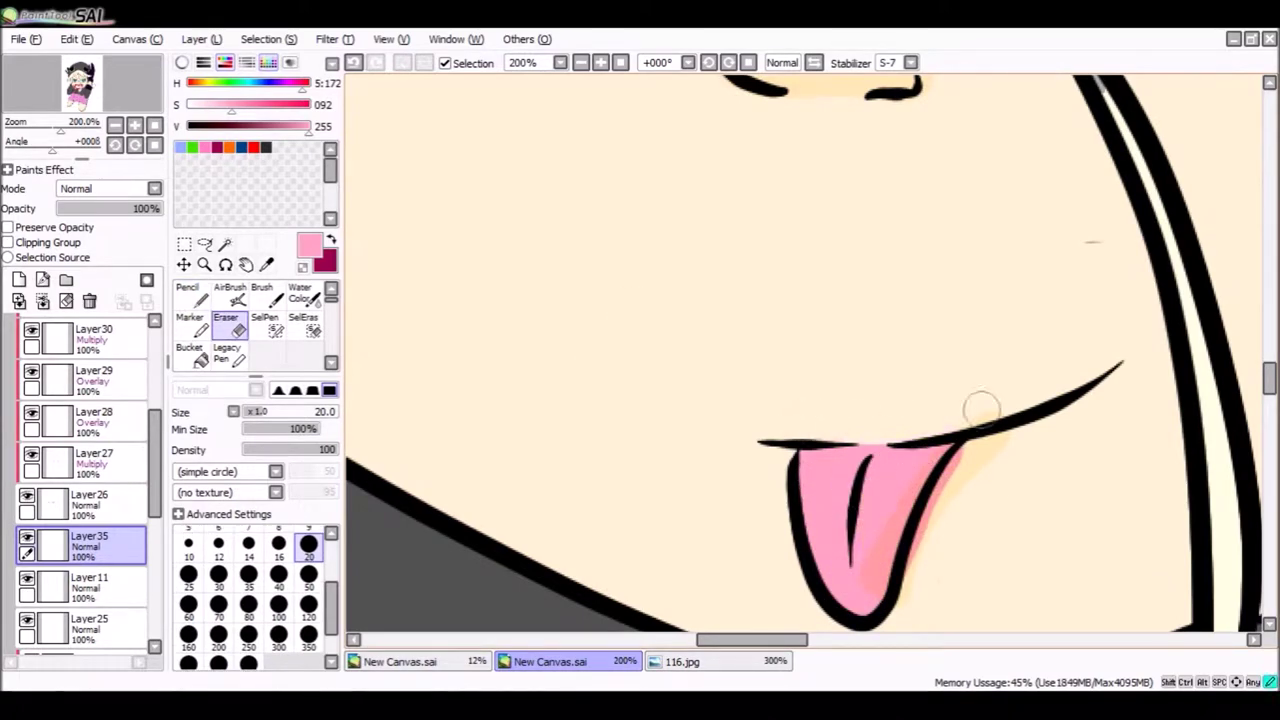
# Lock Layer34's opacity and repaint its shadows deeper peach (saturation 76, value 255) with a 500 px Pencil.
pyautogui.scroll(10, 1003, 372)
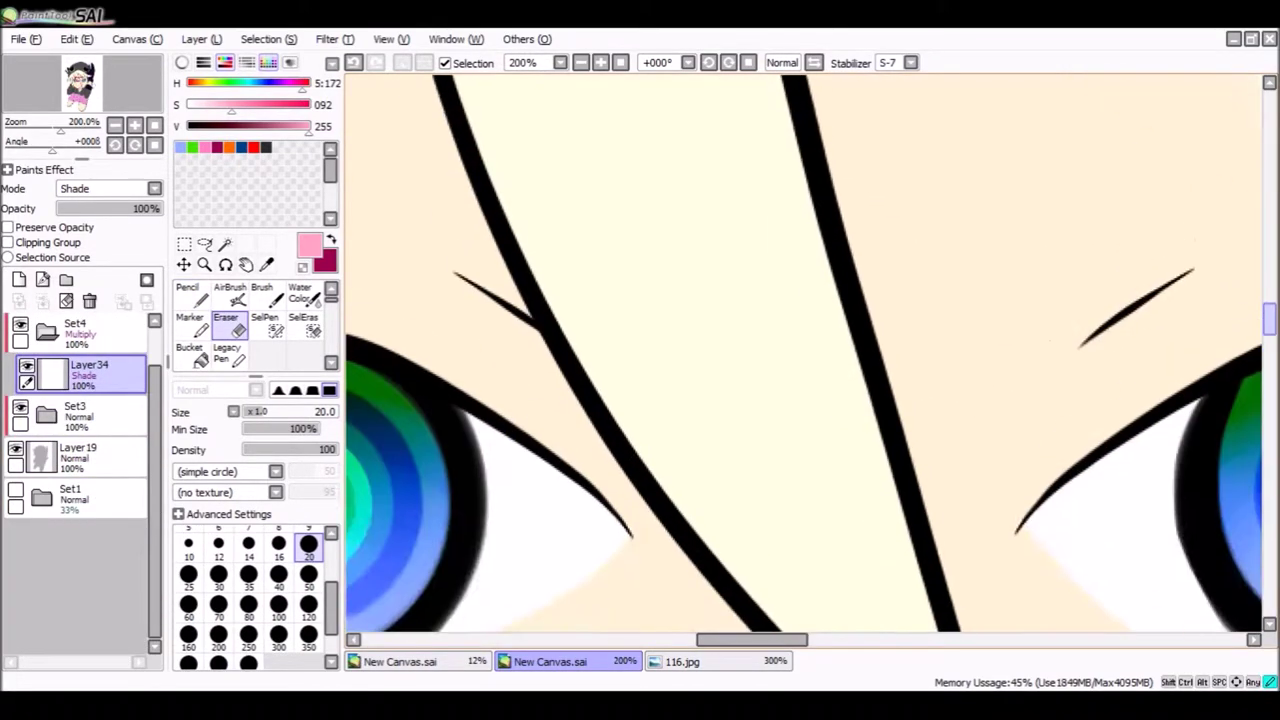
pyautogui.scroll(-5, 800, 350)
pyautogui.keyDown('alt'); pyautogui.click(792, 235); pyautogui.keyUp('alt')
pyautogui.press('n')
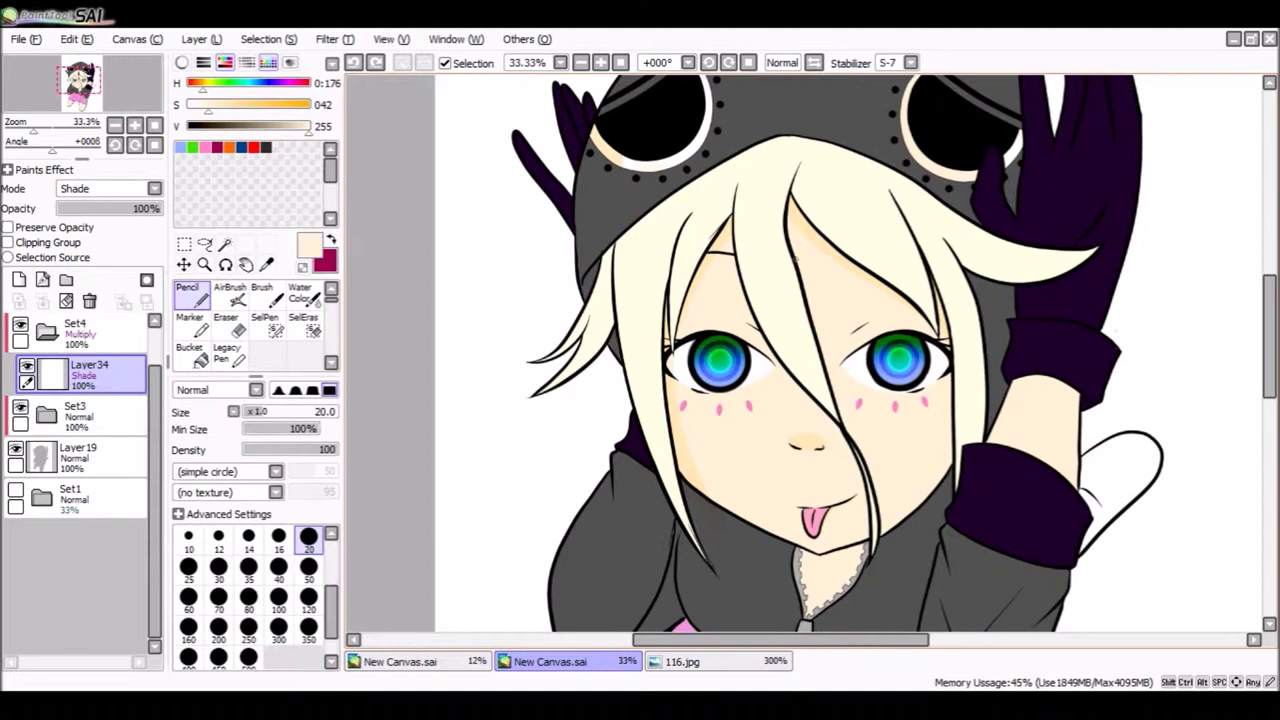
pyautogui.scroll(3, 849, 365)
pyautogui.scroll(-3, 849, 365)
pyautogui.click(248, 657)
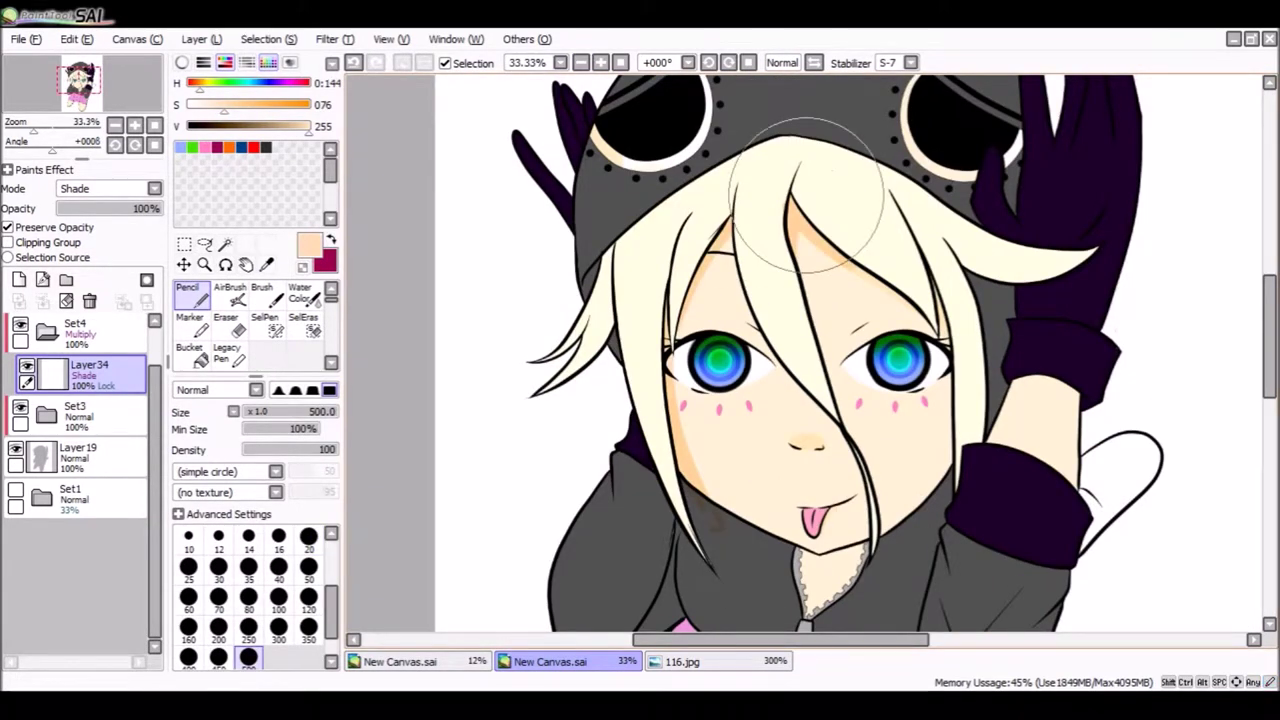
pyautogui.moveTo(810, 195)
pyautogui.mouseDown()
pyautogui.moveTo(775, 385)
pyautogui.moveTo(990, 380)
pyautogui.mouseUp()
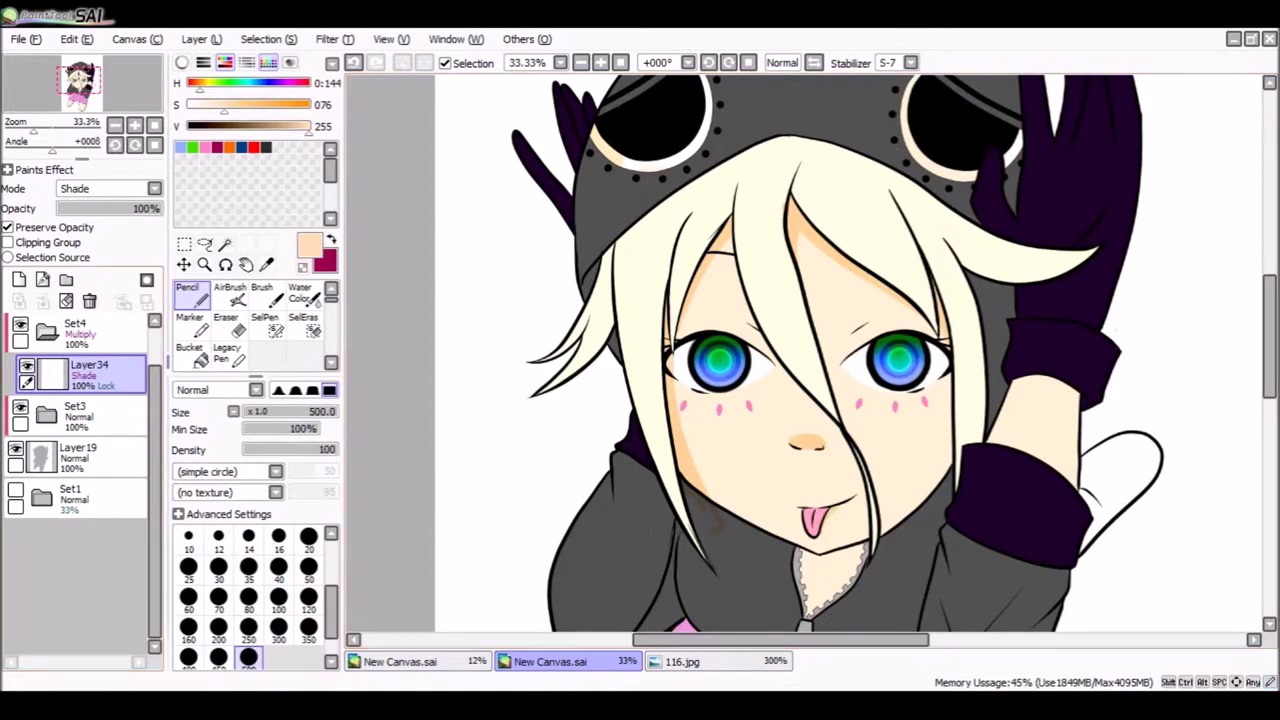
# Unlock Layer34 and paint peach shadows around the eyes and on the forearm below the glove with a 20 px Pencil.
pyautogui.click(308, 537)
pyautogui.scroll(3, 850, 400)
pyautogui.moveTo(760, 450)
pyautogui.mouseDown()
pyautogui.moveTo(970, 490)
pyautogui.moveTo(867, 437)
pyautogui.mouseUp()
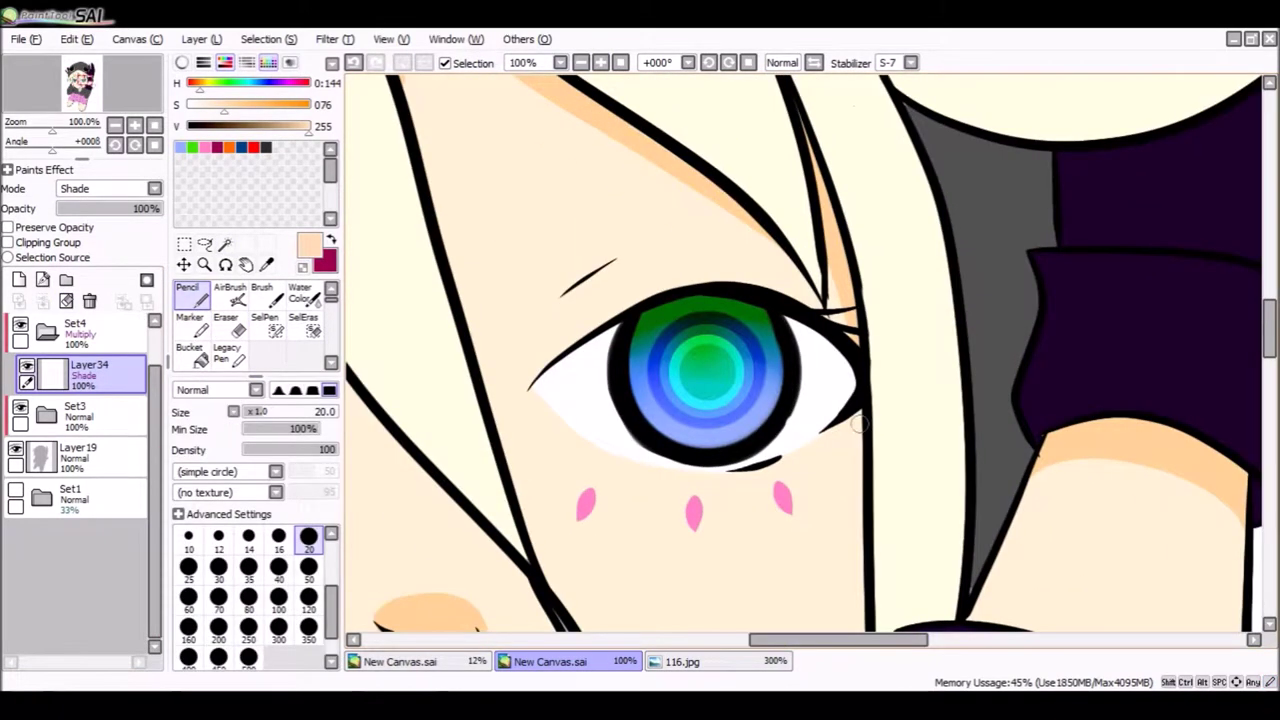
pyautogui.hscroll(-3, 916, 296)
pyautogui.press('e')
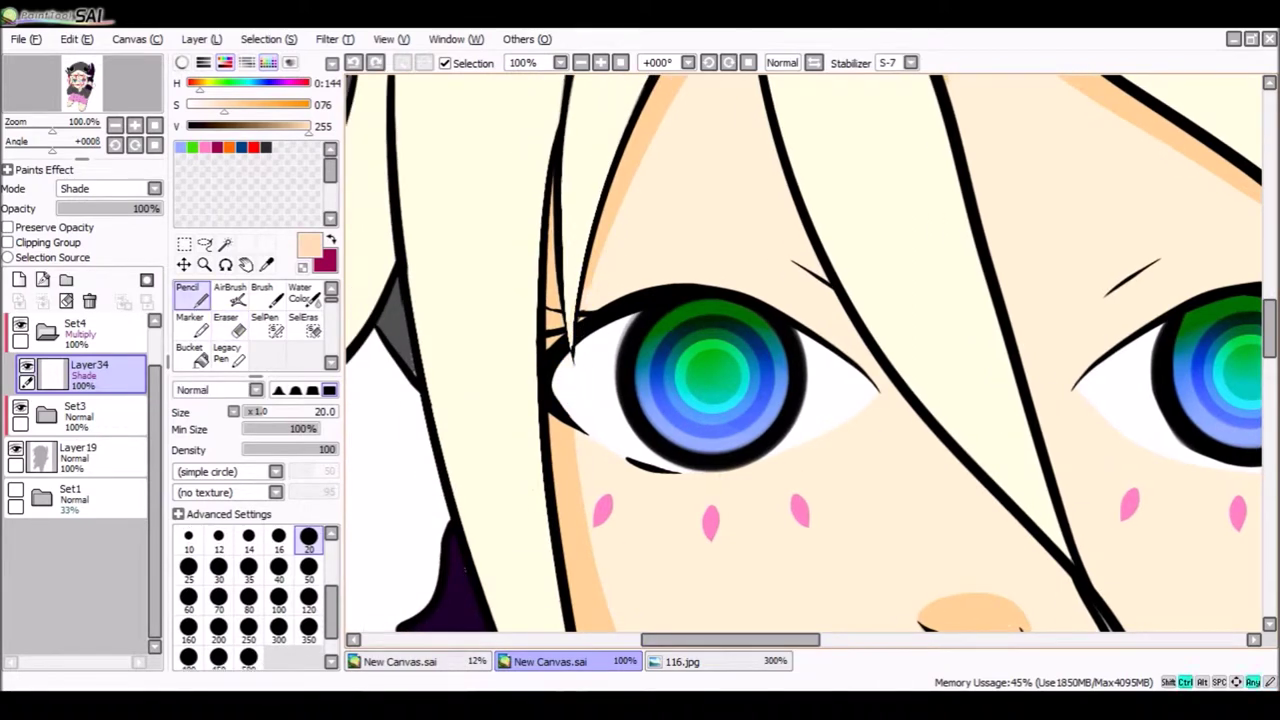
# Outline and fill peach shadow bands on both thighs just below the skirt hem on Layer34.
pyautogui.click(224, 244)
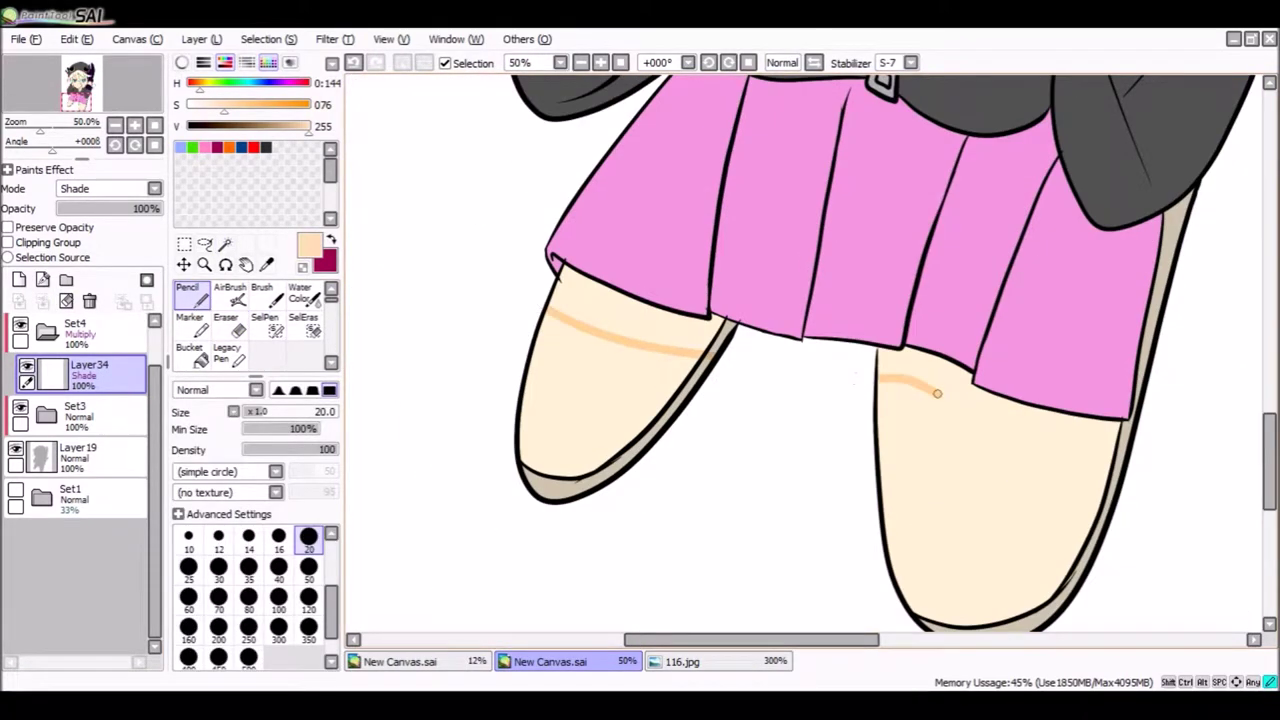
pyautogui.moveTo(937, 393); pyautogui.dragTo(1128, 438)
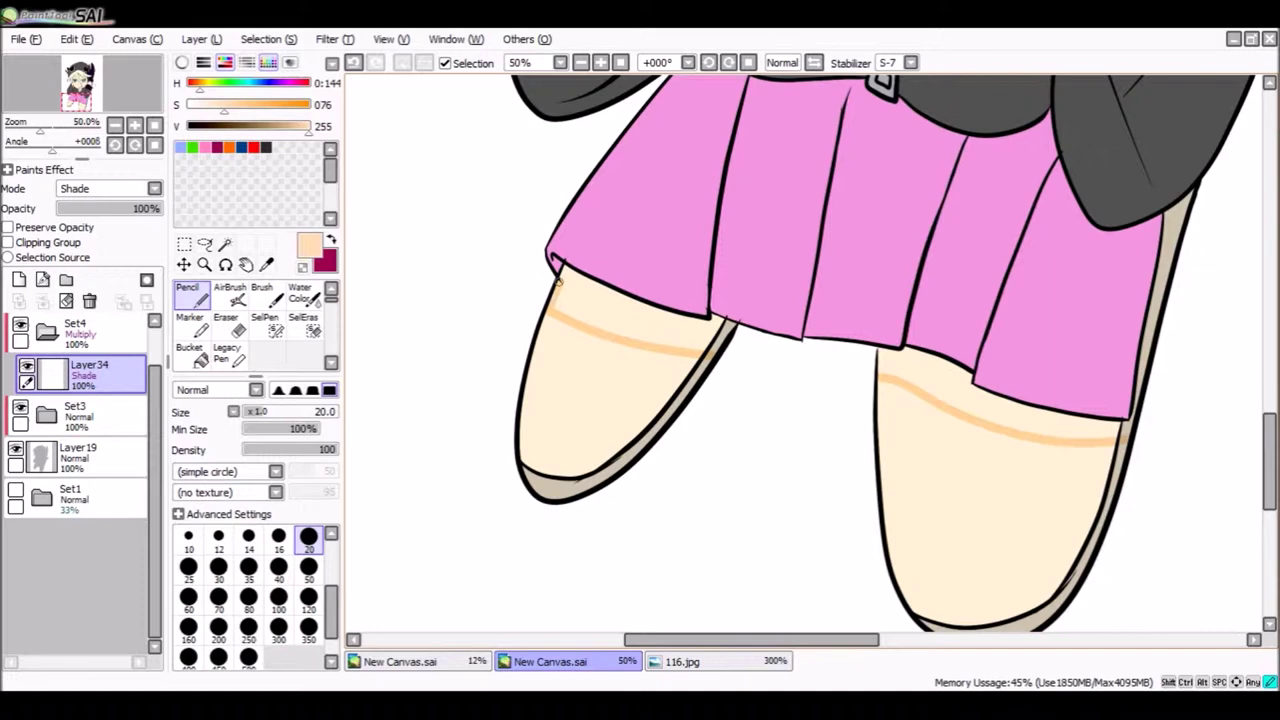
pyautogui.click(224, 244)
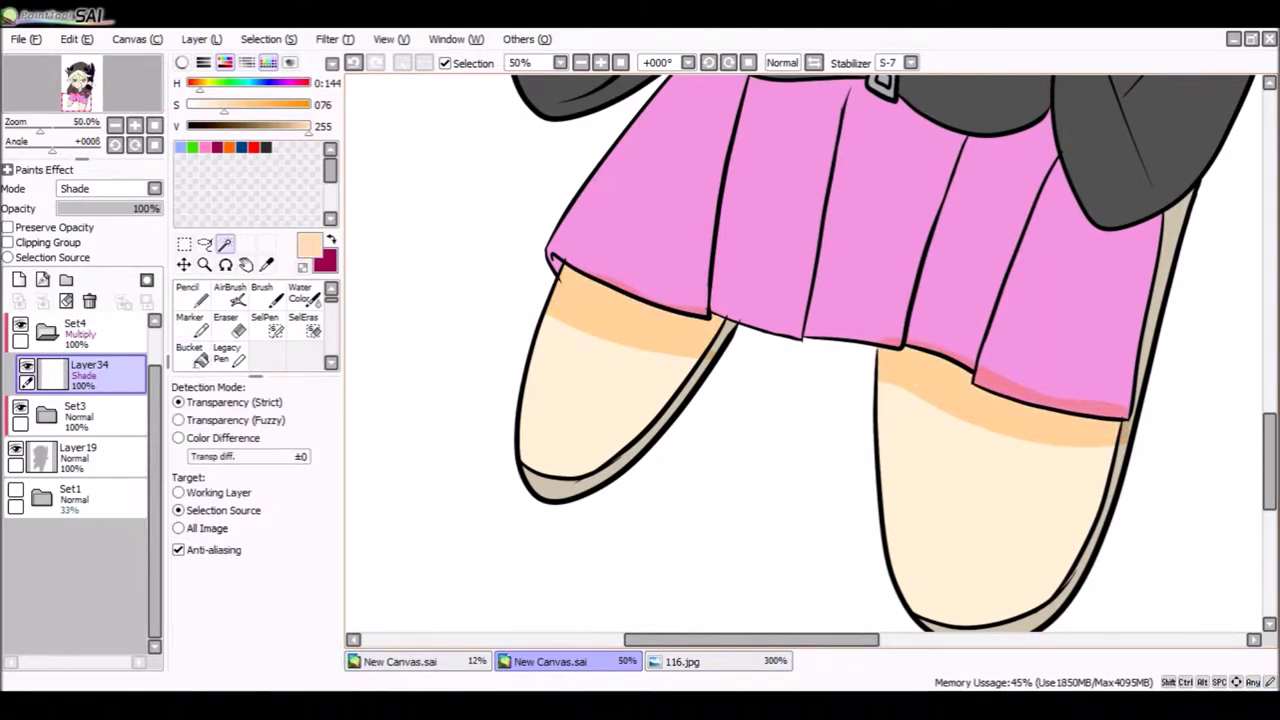
pyautogui.press('n')
pyautogui.scroll(3, 800, 350)
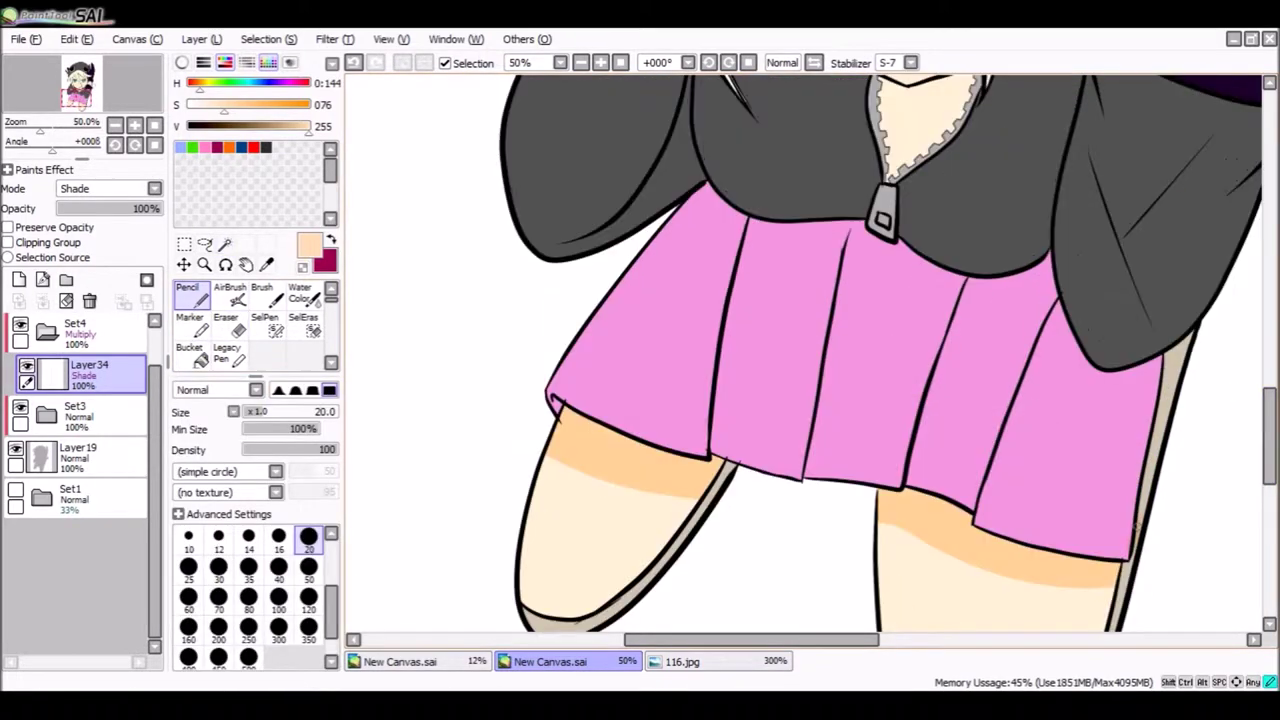
# Select the narrow beige strip beside the skirt's edge and shade its upper part peach on Layer34.
pyautogui.press('w')
pyautogui.click(1160, 400)
pyautogui.press('n')
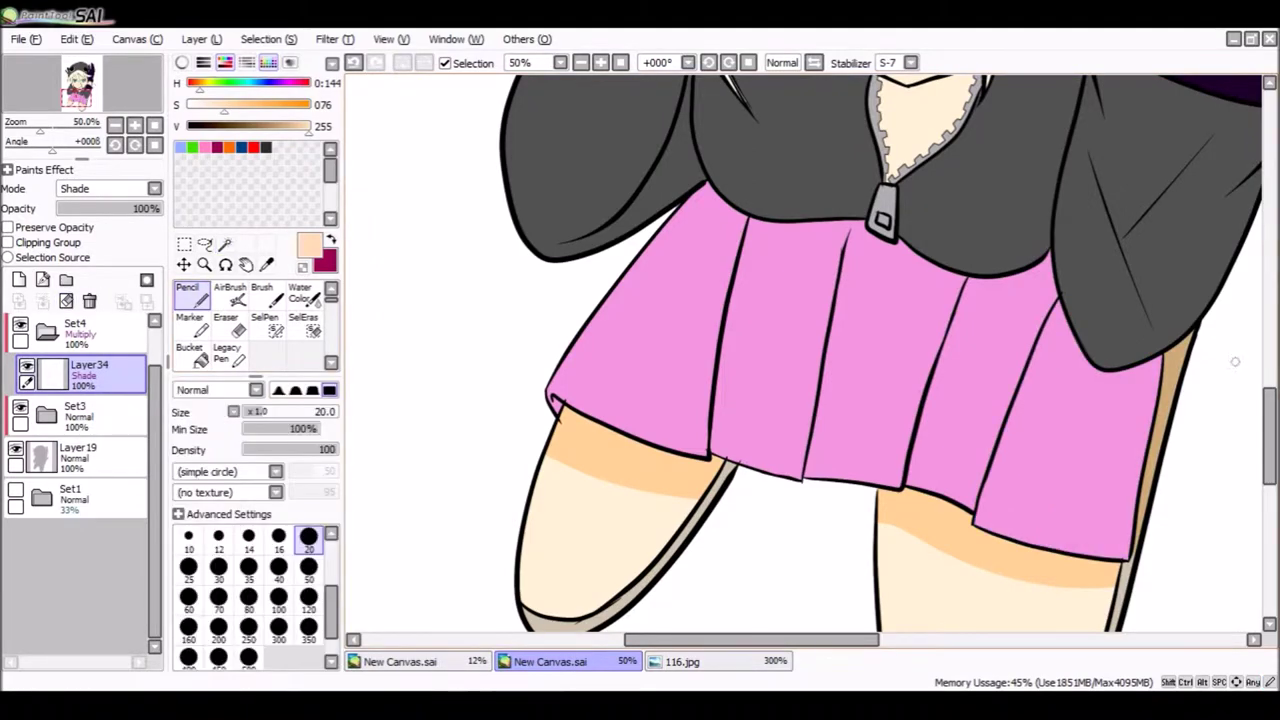
# Shade the neck below the chin in peach on Layer34, then clear the selection.
pyautogui.scroll(3, 862, 376)
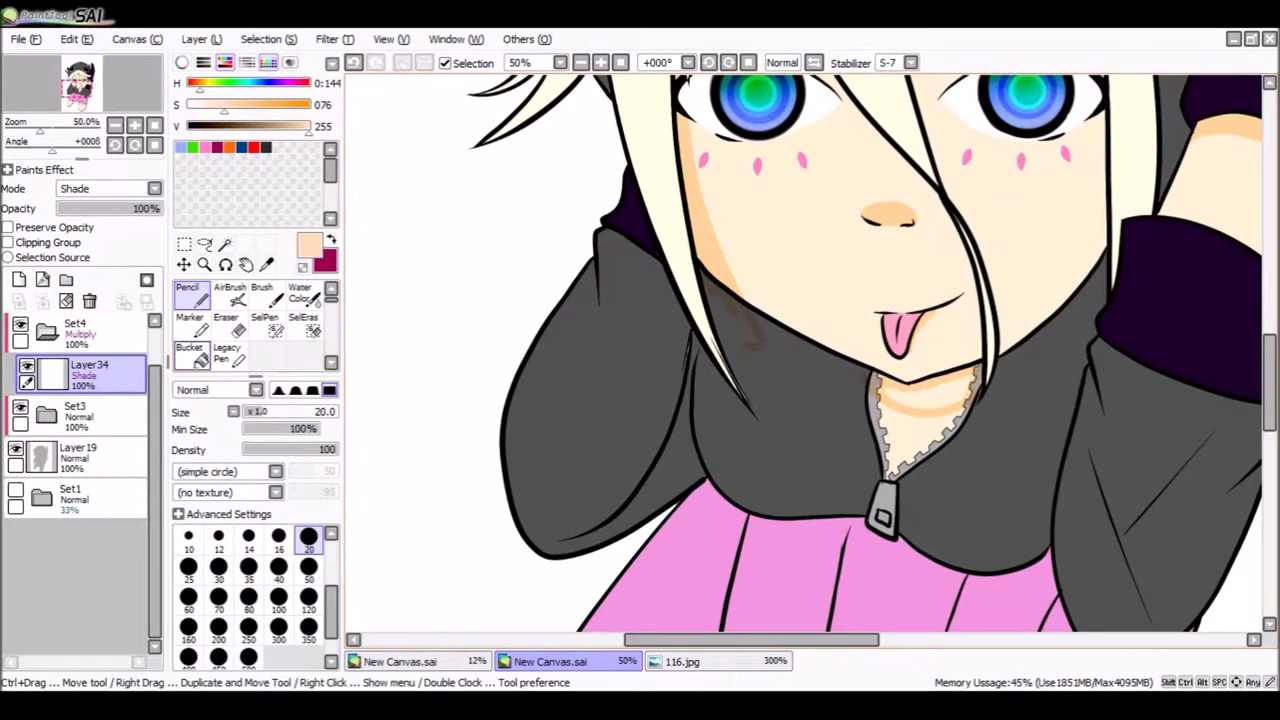
pyautogui.press('w')
pyautogui.click(860, 430)
pyautogui.click(930, 440)
pyautogui.hotkey('ctrl', 'd')
# Select both thighs and blend their peach shadow bands on Layer34 with a 350 px Water Color brush.
pyautogui.scroll(2, 880, 420)
pyautogui.scroll(-5, 800, 350)
pyautogui.press('c')
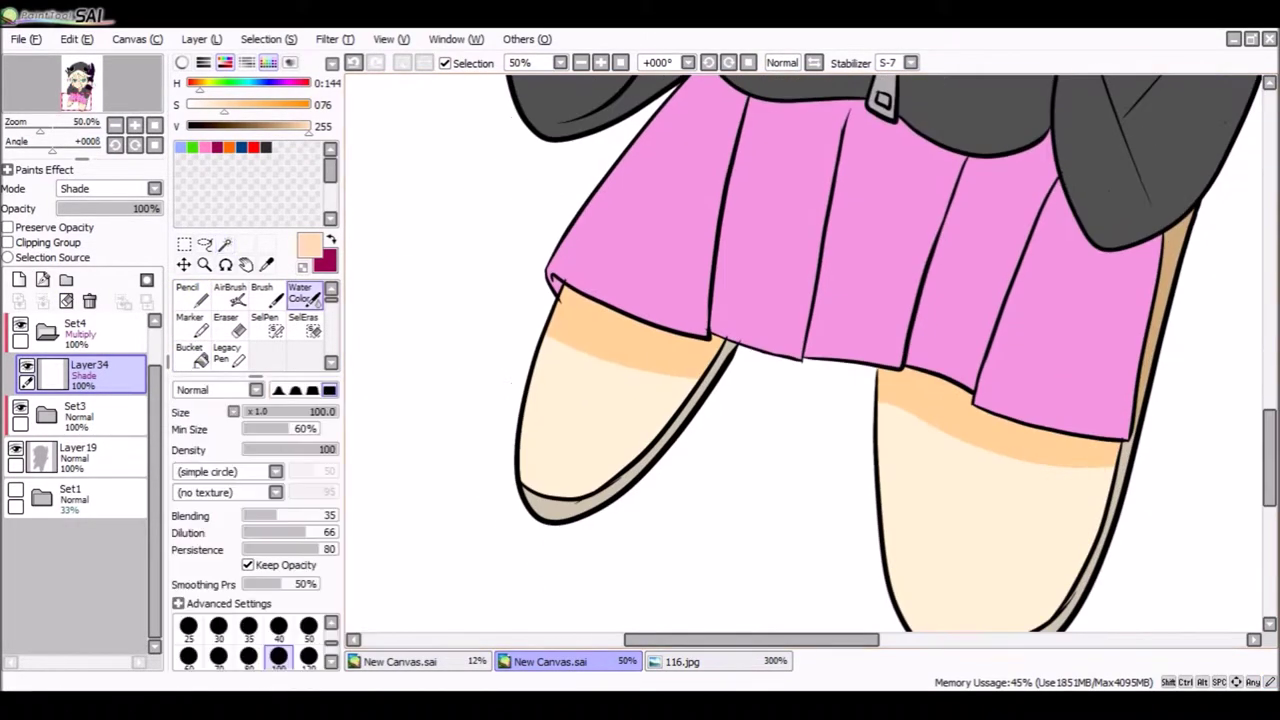
pyautogui.press('w')
pyautogui.click(620, 430)
pyautogui.click(1000, 520)
pyautogui.press('c')
pyautogui.click(308, 626)
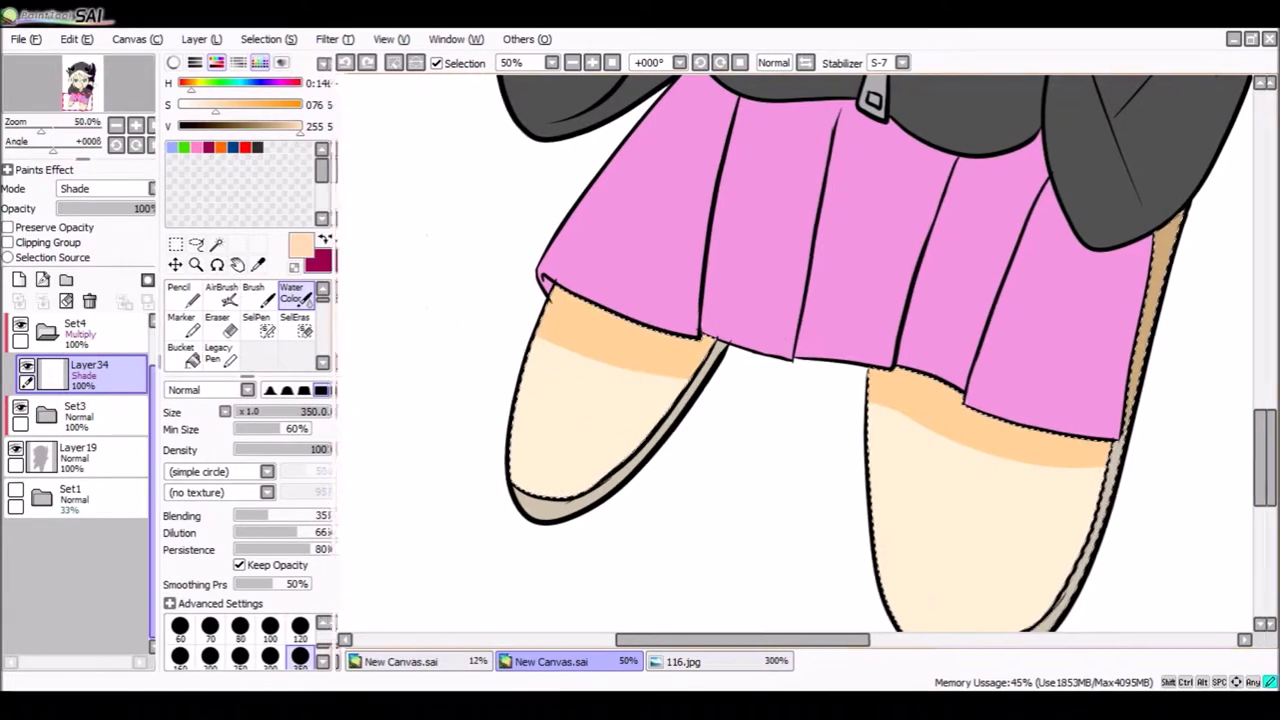
pyautogui.scroll(5, 855, 345)
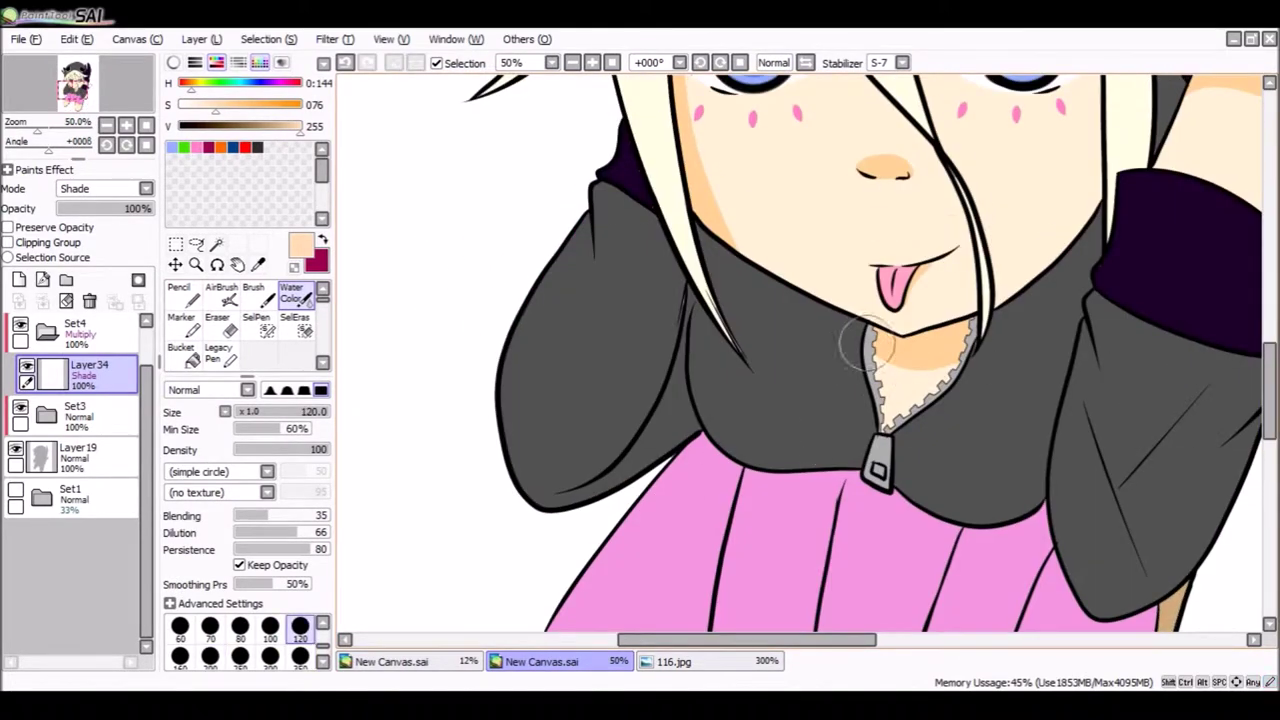
# Blend the peach shadows around the eyes, along the cheek edge and on the nose with a 120 px Water Color brush.
pyautogui.scroll(3, 920, 368)
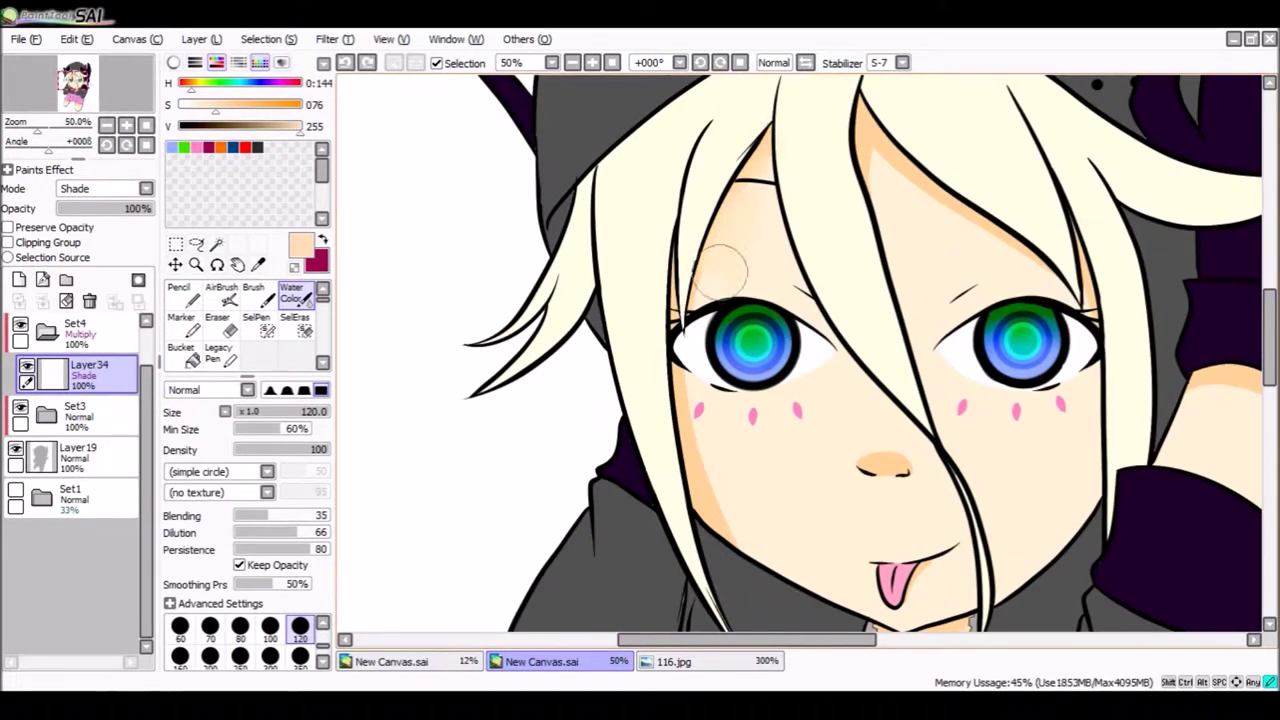
pyautogui.moveTo(720, 365); pyautogui.dragTo(705, 540)
pyautogui.moveTo(860, 460); pyautogui.dragTo(915, 480)
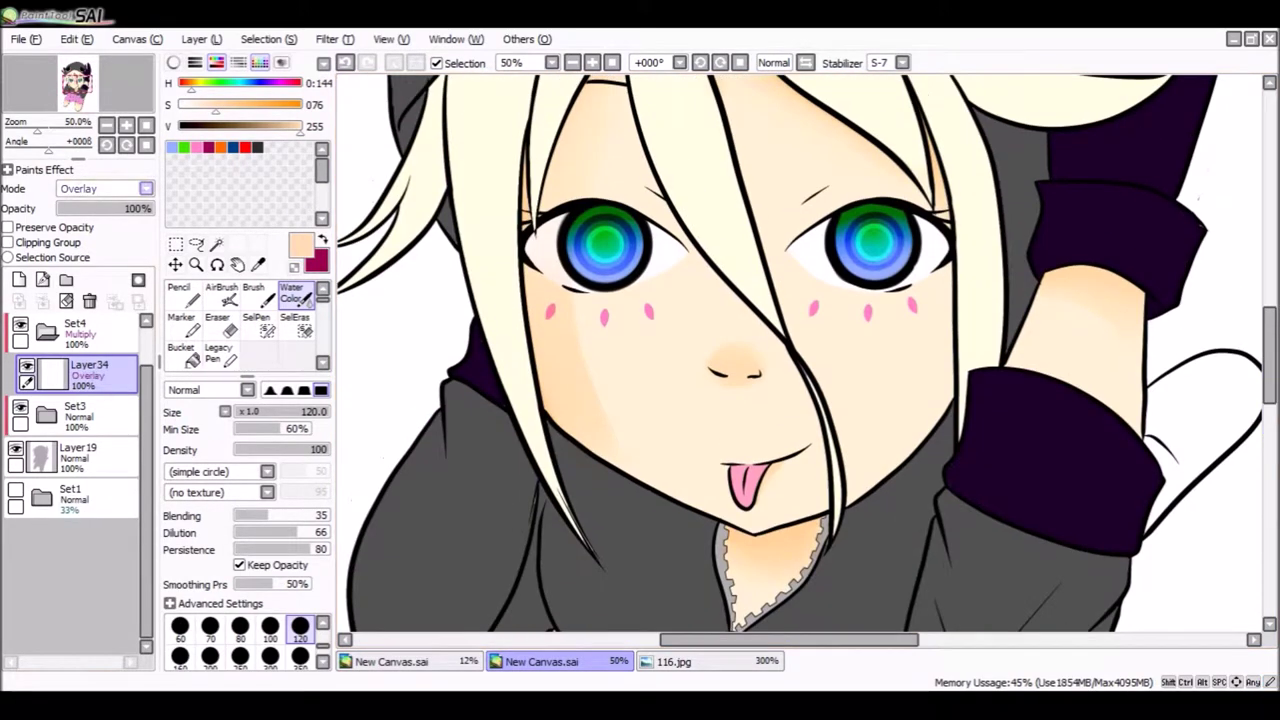
# Try other blend modes on Layer34 and the Set4 group, settling on Normal for Layer34 and Multiply for Set4.
pyautogui.click(75, 330)
pyautogui.click(100, 188)
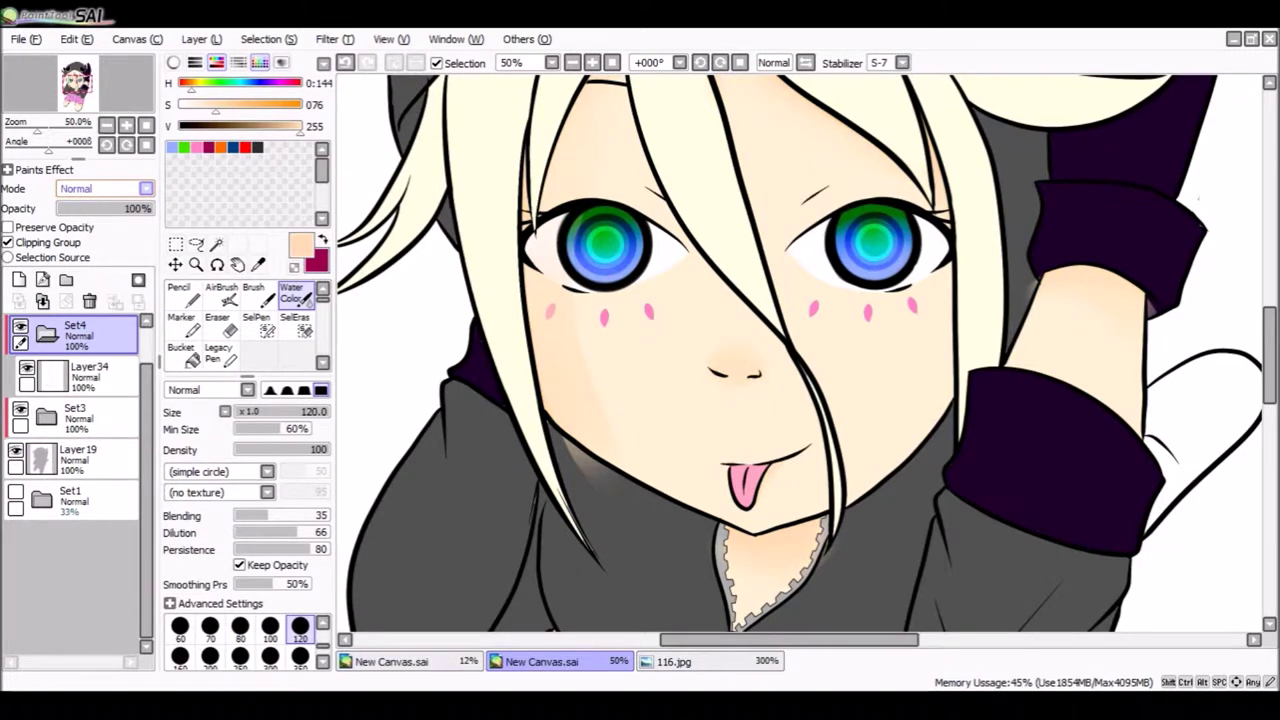
pyautogui.press('Down')
pyautogui.click(216, 244)
pyautogui.click(450, 520)
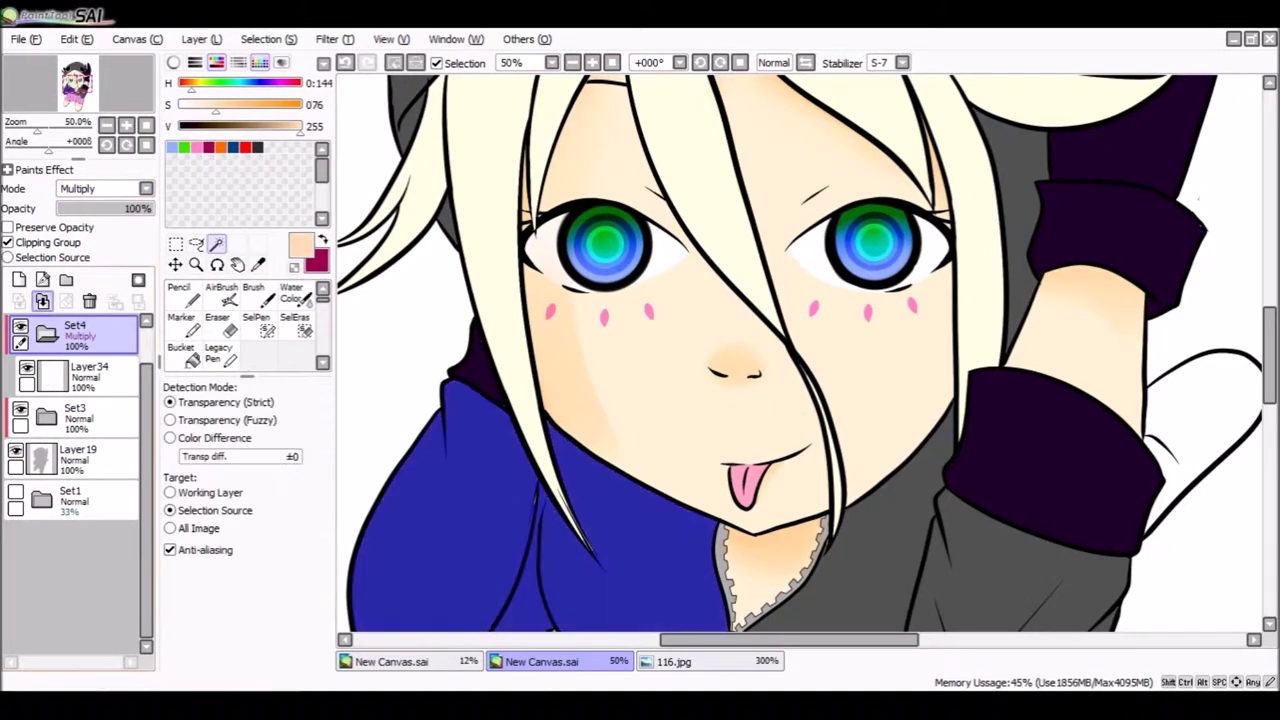
pyautogui.click(75, 372)
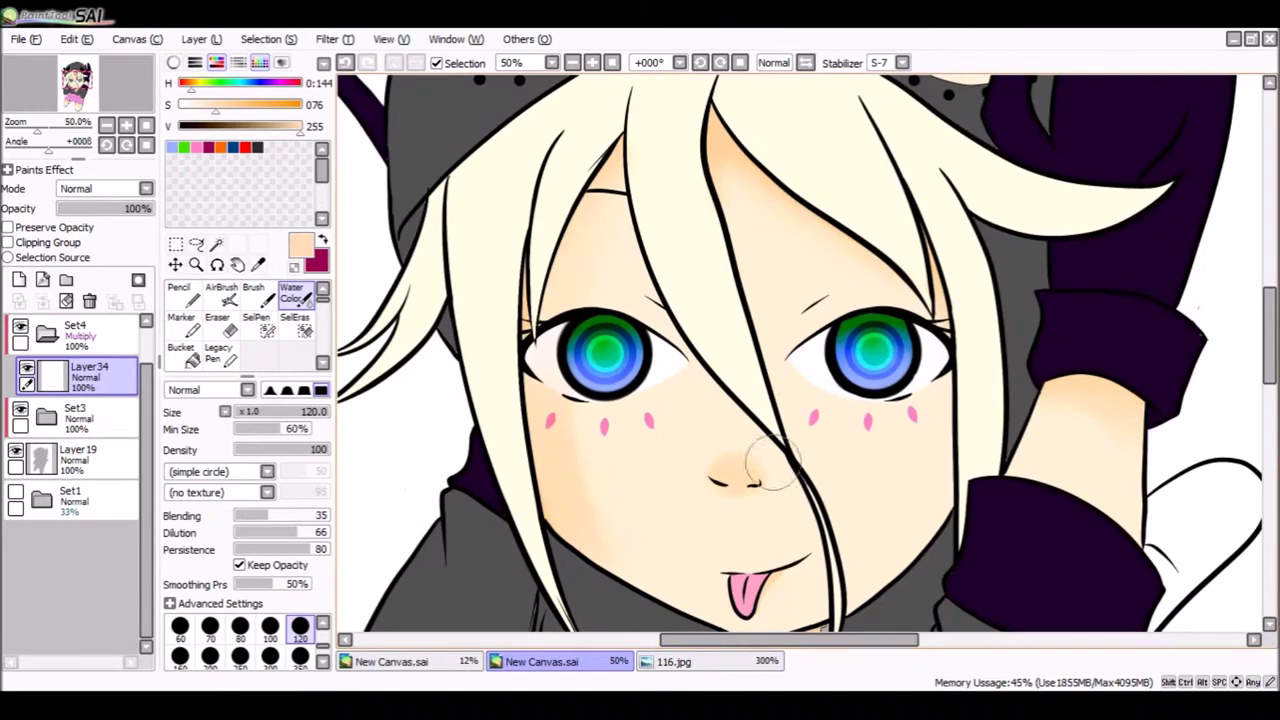
# Create a new layer below Layer34 and airbrush soft pink blush under both eyes at 250 px with density 51.
pyautogui.click(222, 293)
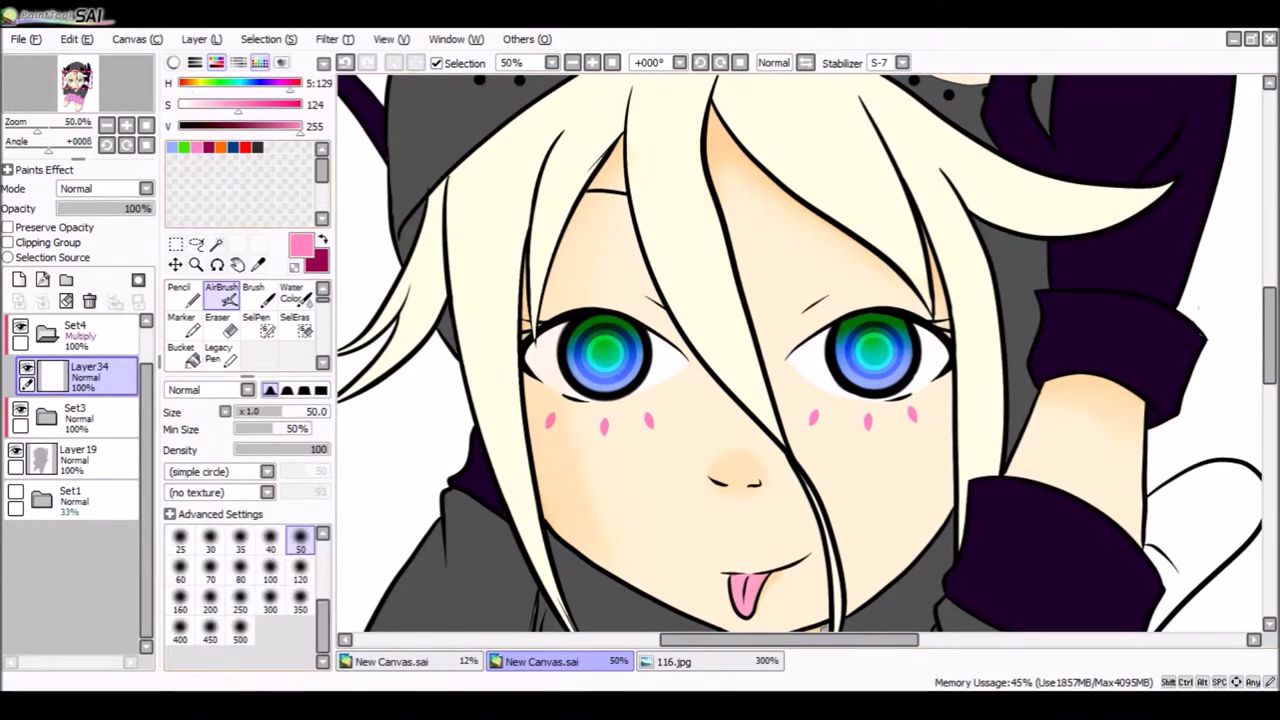
pyautogui.click(19, 279)
pyautogui.click(300, 597)
pyautogui.moveTo(600, 445); pyautogui.dragTo(615, 448)
pyautogui.hotkey('ctrl', 'z')
pyautogui.click(281, 449)
pyautogui.click(240, 600)
pyautogui.moveTo(590, 440); pyautogui.dragTo(640, 440)
pyautogui.moveTo(850, 430); pyautogui.dragTo(908, 394)
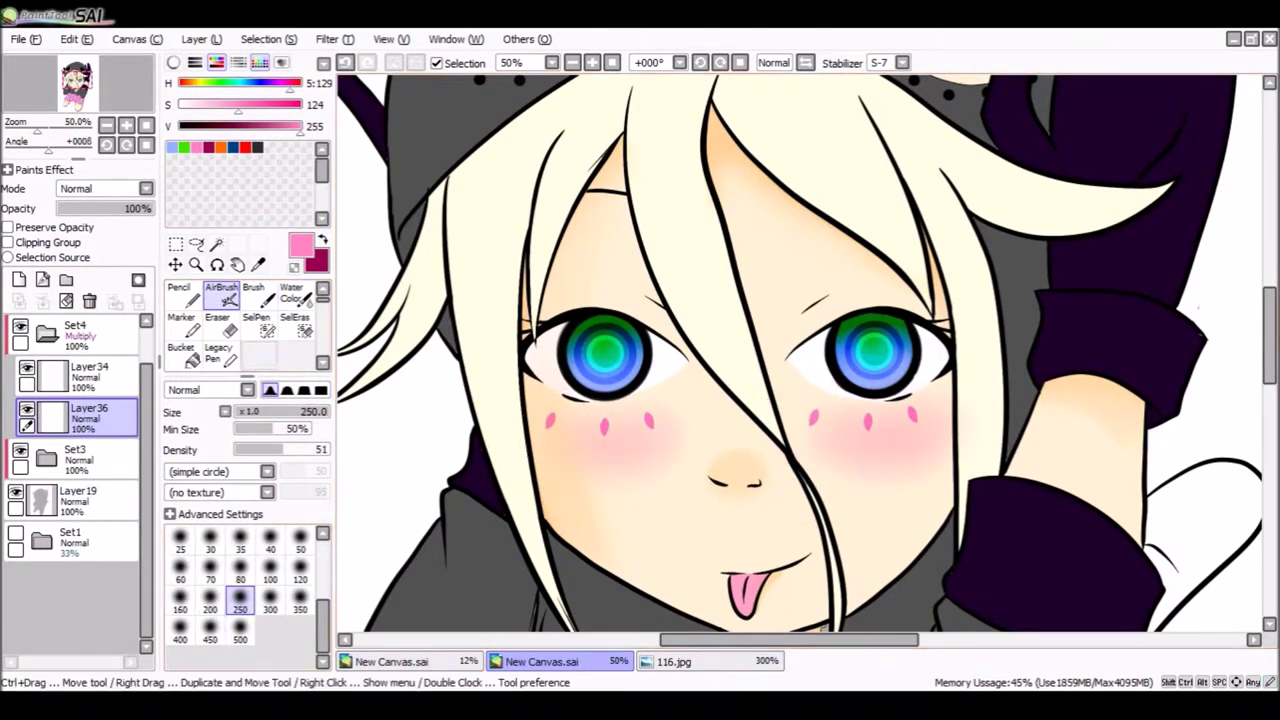
# Recolour the blush on Layer36 to a salmon tone with hue 12 and soften it with a large Water Color brush.
pyautogui.press('c')
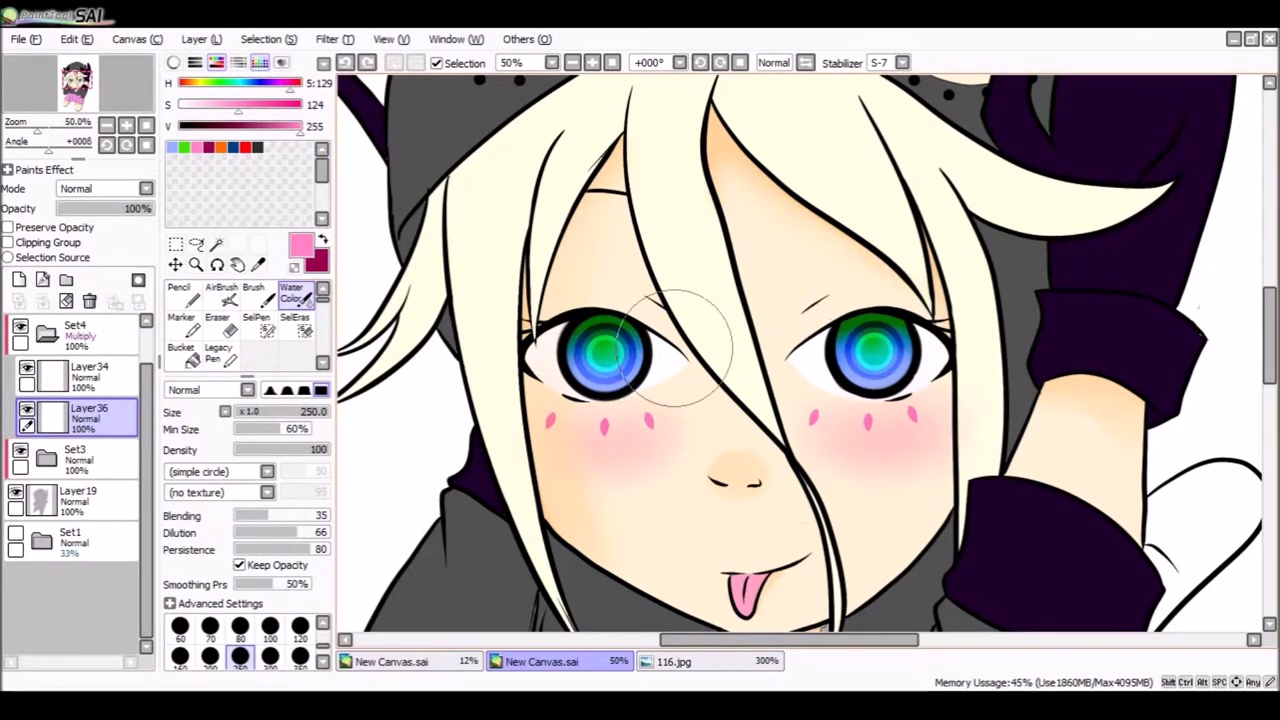
pyautogui.click(8, 227)
pyautogui.moveTo(296, 82); pyautogui.dragTo(182, 82)
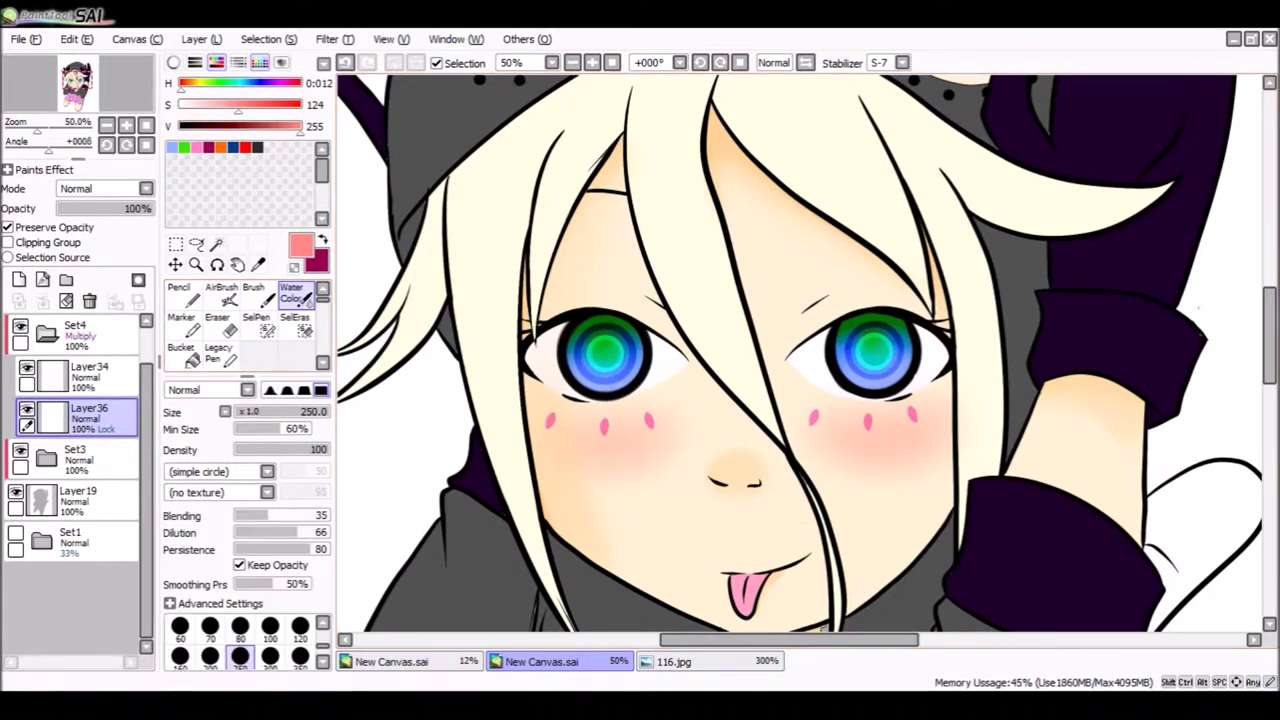
pyautogui.hotkey('ctrl', 'z')
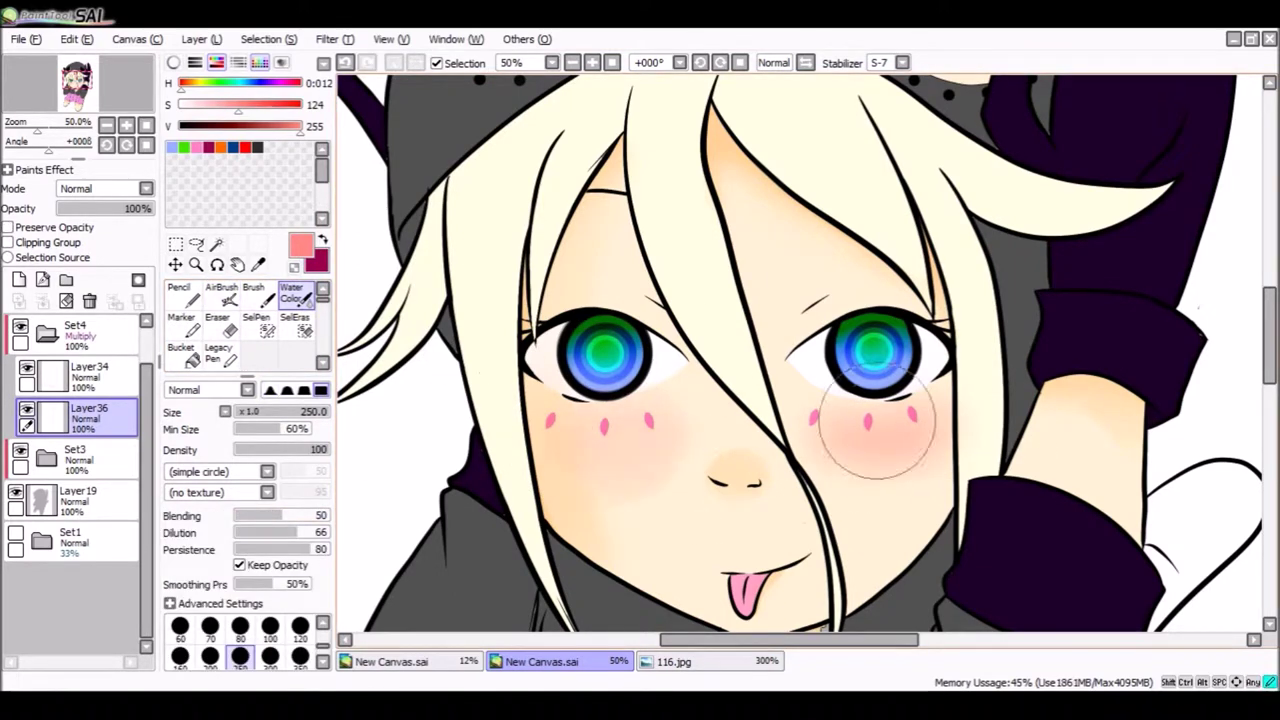
pyautogui.press(']')
pyautogui.press(']')
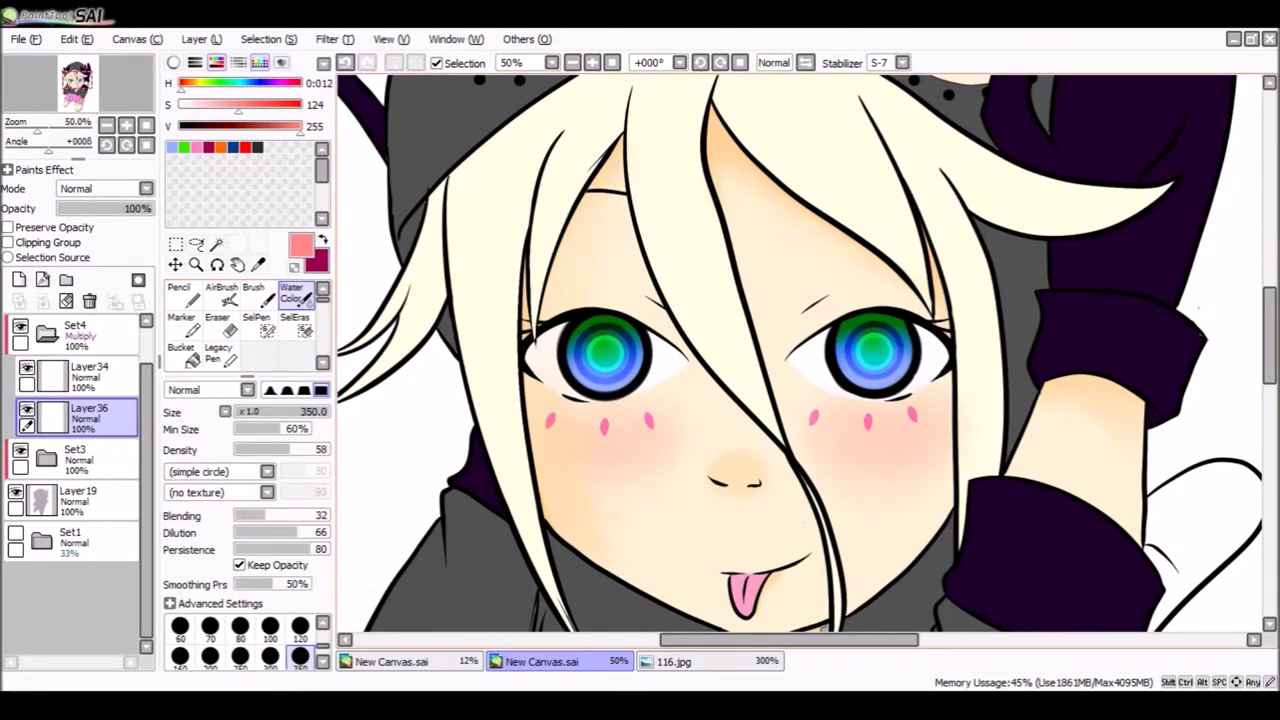
# Add a new layer clipped to Layer34 and airbrush salmon over the forearm and neck shadows at 120 px.
pyautogui.scroll(-1, 568, 372)
pyautogui.hotkey('ctrl', 'shift', 'n')
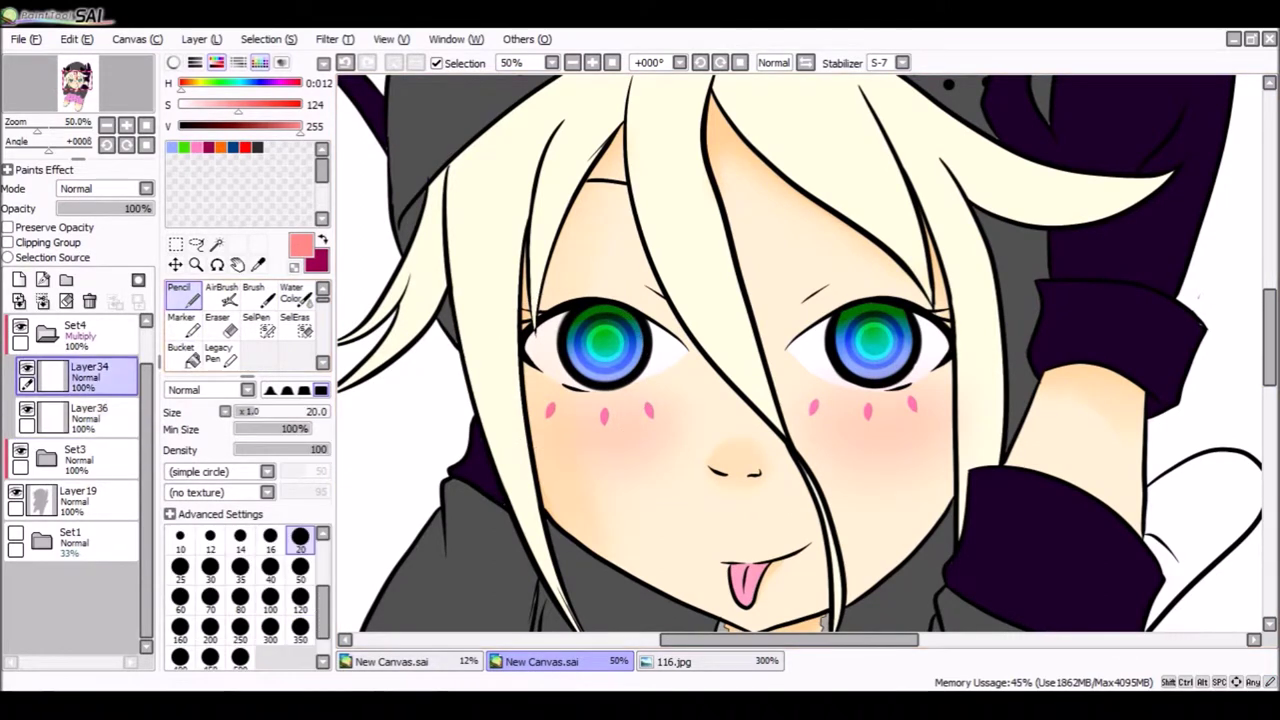
pyautogui.hotkey('ctrl', 'alt', 'g')
pyautogui.press('v')
pyautogui.moveTo(573, 517); pyautogui.dragTo(546, 420)
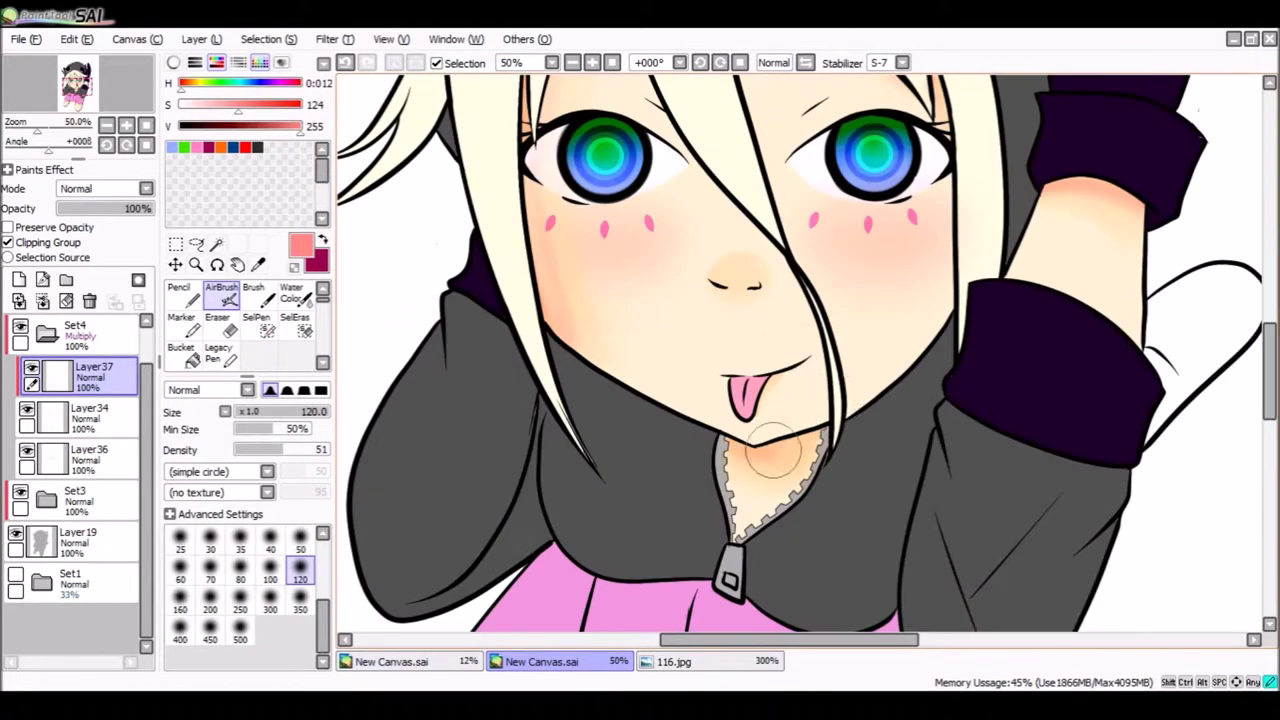
# Tint the nose and forehead shadows salmon on Layer37 and blend them with a 120 px Water Color brush.
pyautogui.press('n')
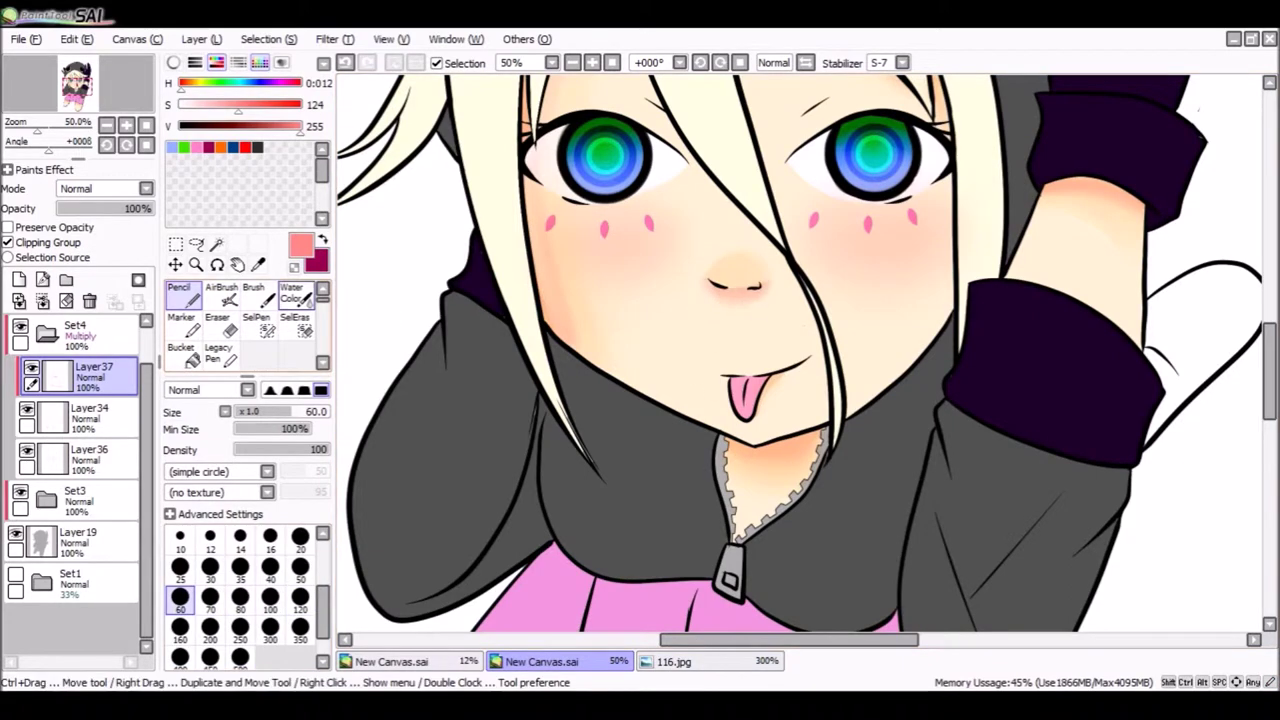
pyautogui.press('c')
pyautogui.scroll(3, 1155, 300)
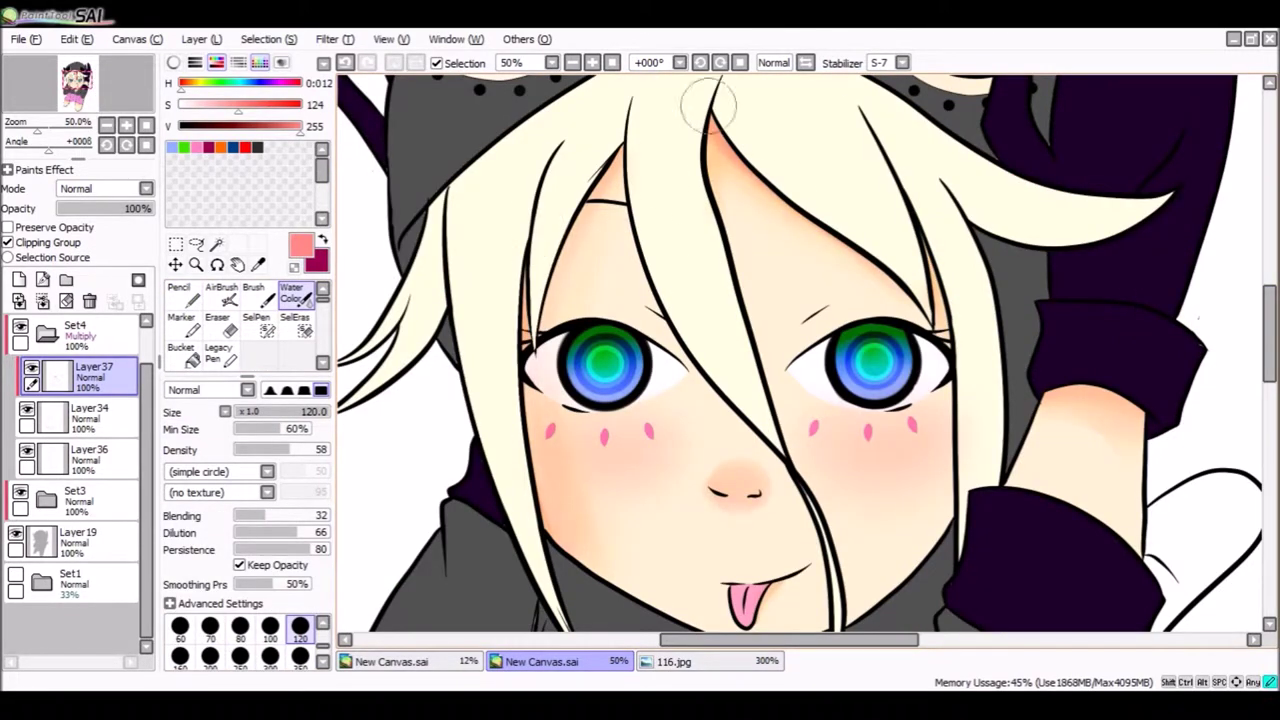
# Set Layer37 to Multiply and blend salmon into both thigh shadows below the skirt with a 200 px Water Color brush.
pyautogui.press('Down')
pyautogui.scroll(-10, 1190, 381)
pyautogui.press(']')
pyautogui.press(']')
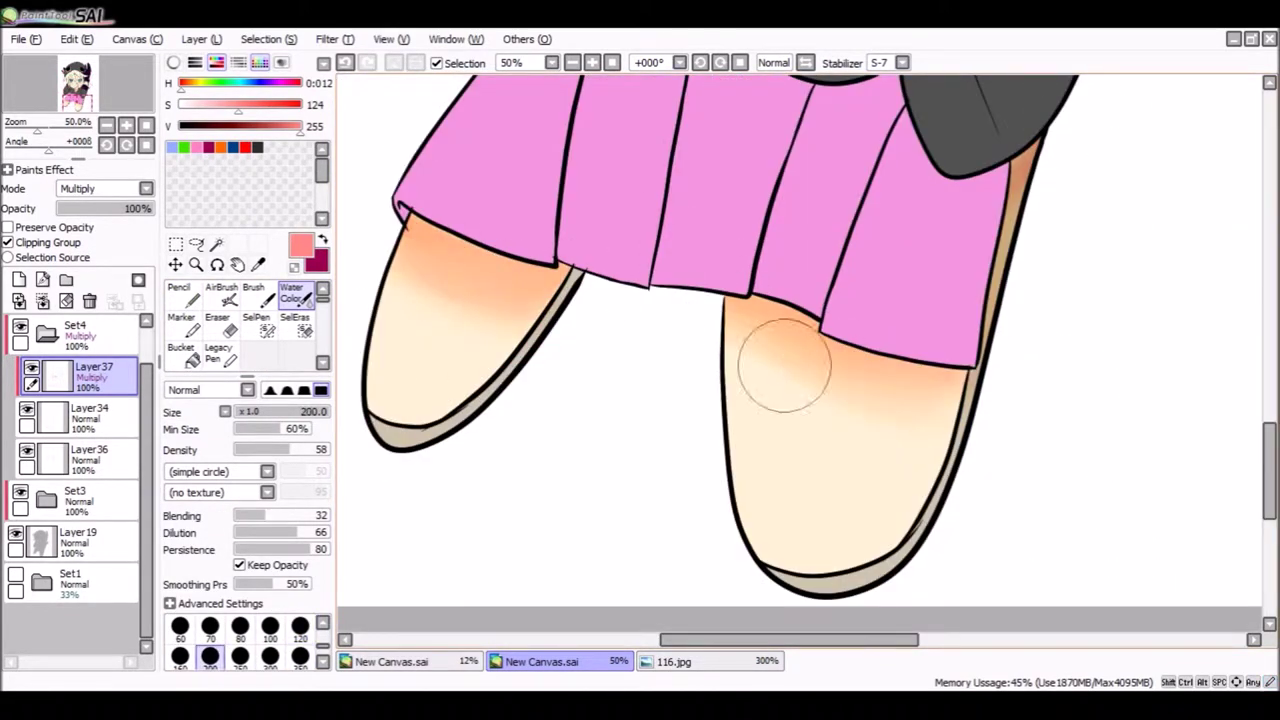
# Outline and fill a yellow shadow across the top of the hair below the hood on new Layer38, using a 60 px Pencil.
pyautogui.scroll(10, 833, 300)
pyautogui.press('n')
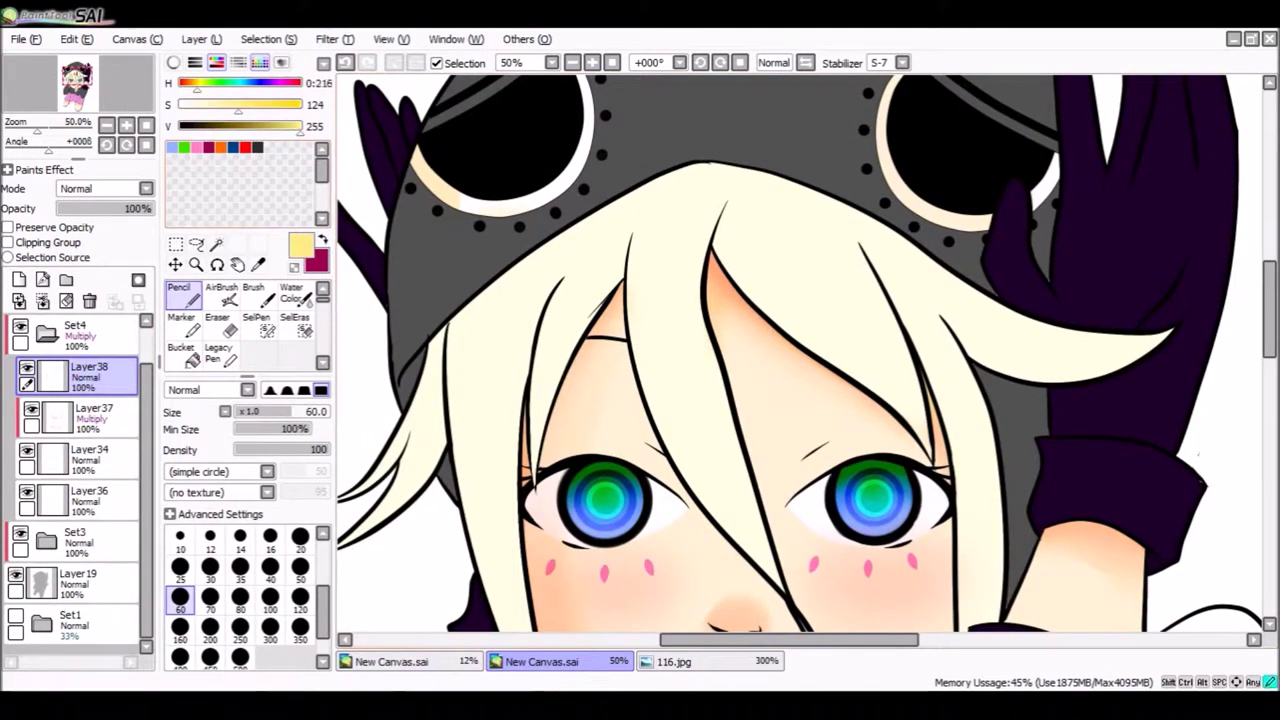
pyautogui.moveTo(388, 415); pyautogui.dragTo(690, 228)
pyautogui.moveTo(560, 250); pyautogui.dragTo(1165, 345)
pyautogui.moveTo(450, 330)
pyautogui.mouseDown()
pyautogui.moveTo(805, 168)
pyautogui.moveTo(1090, 300)
pyautogui.mouseUp()
pyautogui.press('g')
pyautogui.press('n')
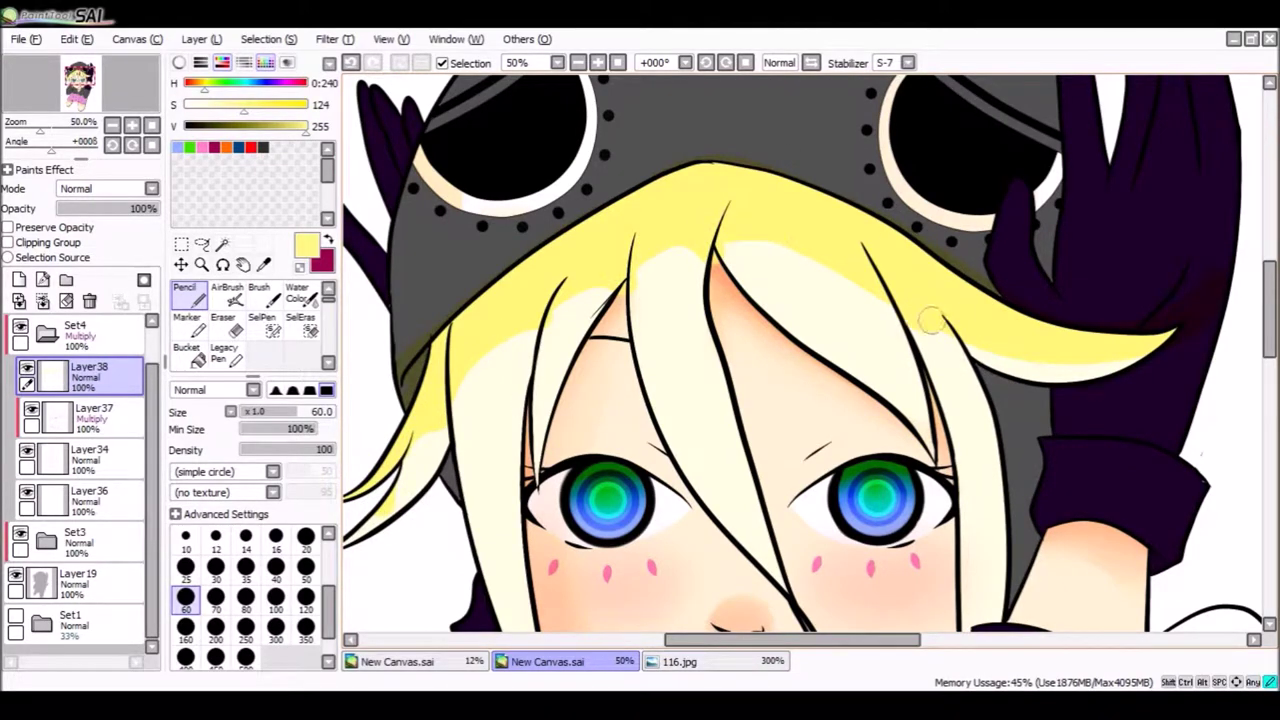
pyautogui.press('g')
pyautogui.click(455, 300)
pyautogui.click(700, 420)
pyautogui.hotkey('ctrl', 'z')
pyautogui.hotkey('ctrl', 'z')
# Select the hair and blend the yellow shadow edge across the bangs with a 120 px Water Color brush.
pyautogui.click(550, 340)
pyautogui.press('c')
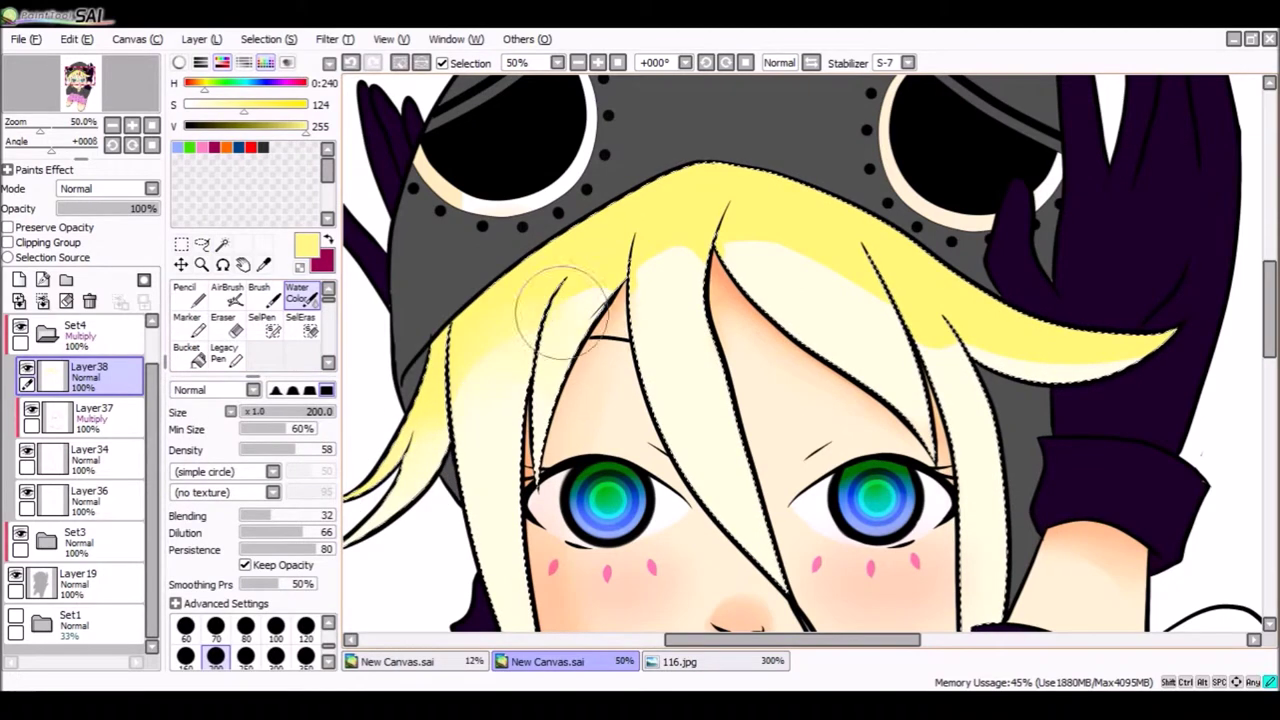
pyautogui.click(305, 628)
pyautogui.moveTo(780, 250); pyautogui.dragTo(1120, 330)
pyautogui.moveTo(880, 270); pyautogui.dragTo(935, 340)
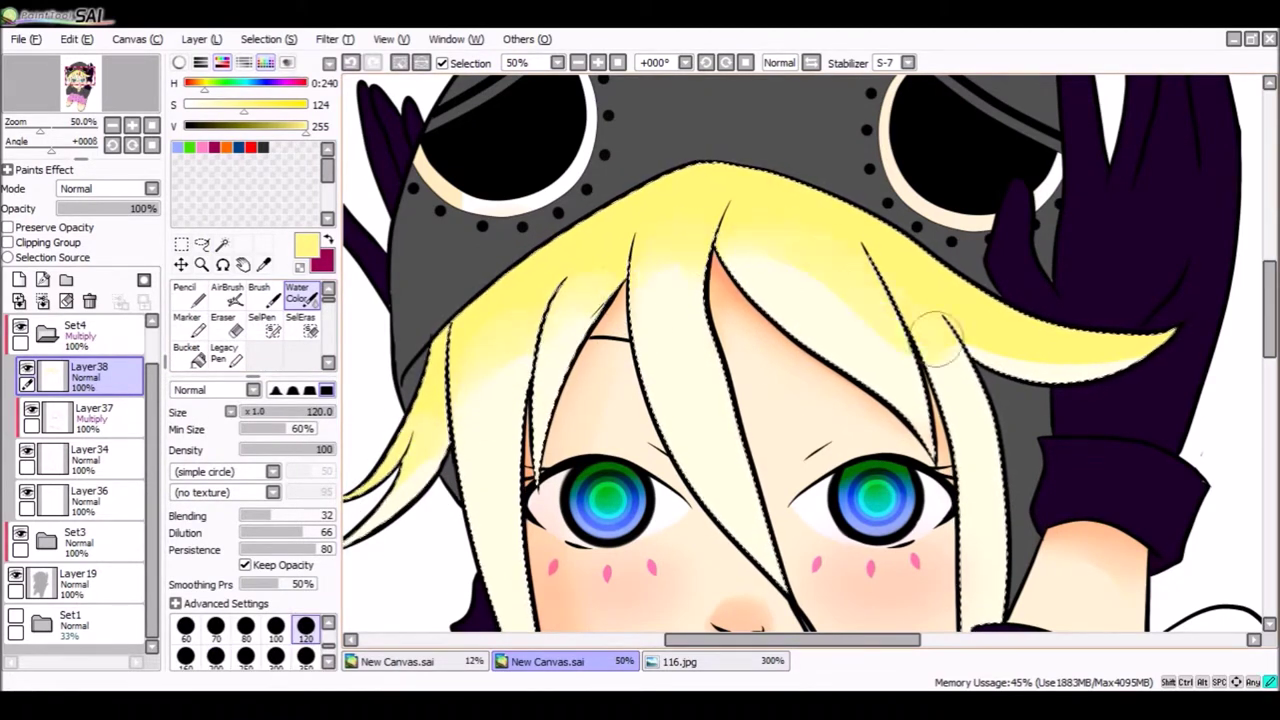
# Refine the yellow blending along the outer side strand and the large swept bang with a smaller Water Color brush.
pyautogui.press('[')
pyautogui.press('[')
pyautogui.press('[')
pyautogui.press('[')
pyautogui.moveTo(455, 330)
pyautogui.mouseDown()
pyautogui.moveTo(445, 495)
pyautogui.moveTo(470, 520)
pyautogui.mouseUp()
pyautogui.moveTo(780, 250); pyautogui.dragTo(930, 420)
# Blend the yellow over the outward hair tip and the opposite side strands at 120 px, raising the brush's Blending to 83.
pyautogui.press(']')
pyautogui.press(']')
pyautogui.press(']')
pyautogui.press(']')
pyautogui.moveTo(940, 330); pyautogui.dragTo(1150, 340)
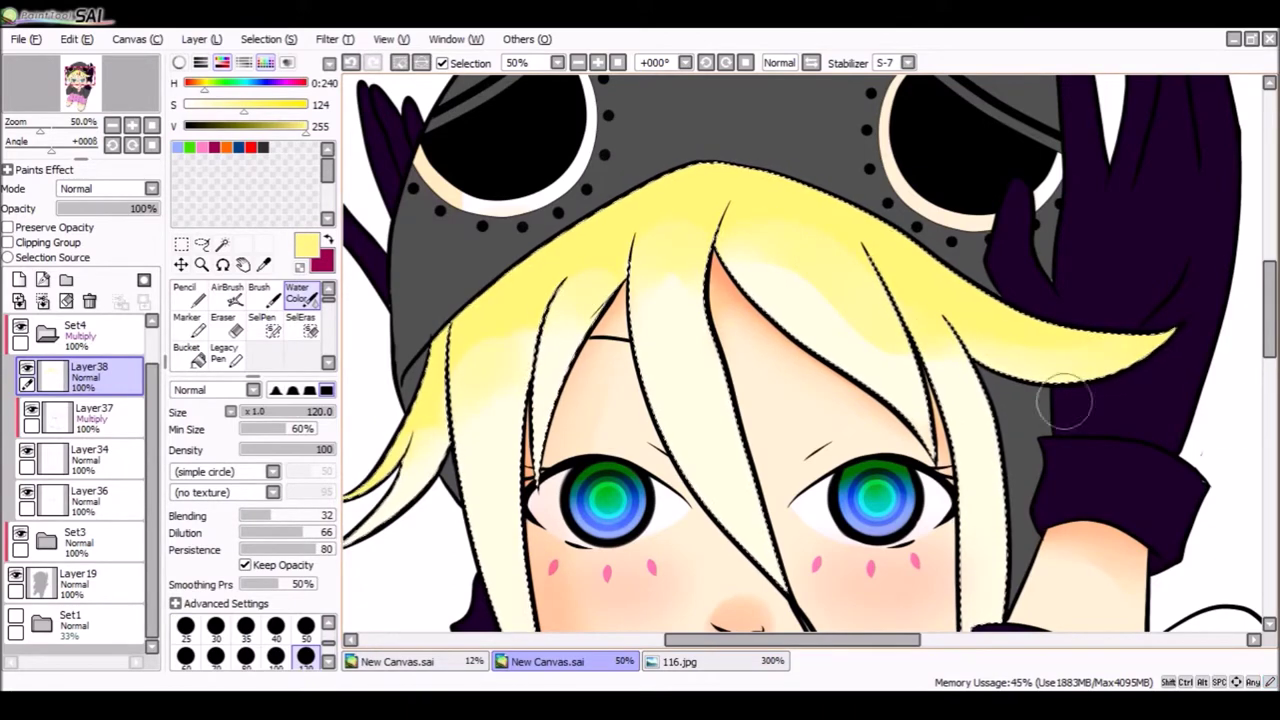
pyautogui.click(319, 515)
pyautogui.moveTo(440, 390); pyautogui.dragTo(420, 500)
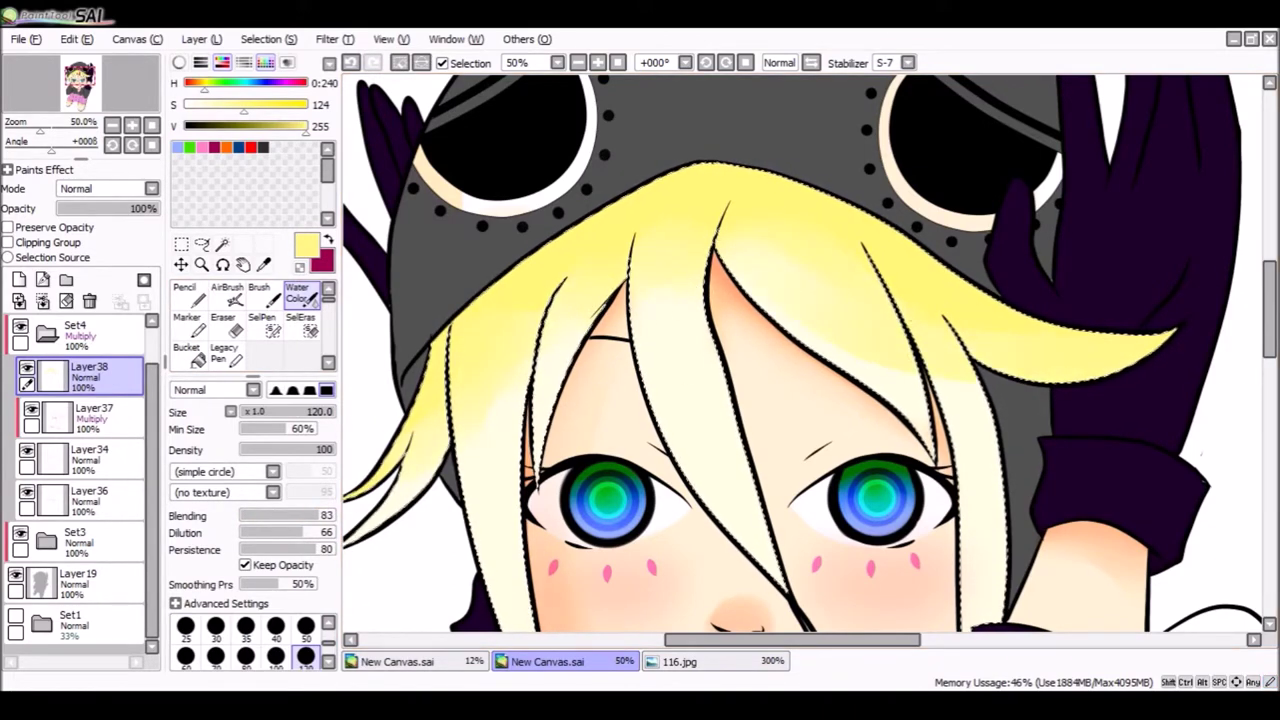
# Shade the lower tips of the hair strands yellow on Layer38, then clear the selection.
pyautogui.scroll(-4, 800, 350)
pyautogui.press('w')
pyautogui.click(620, 430)
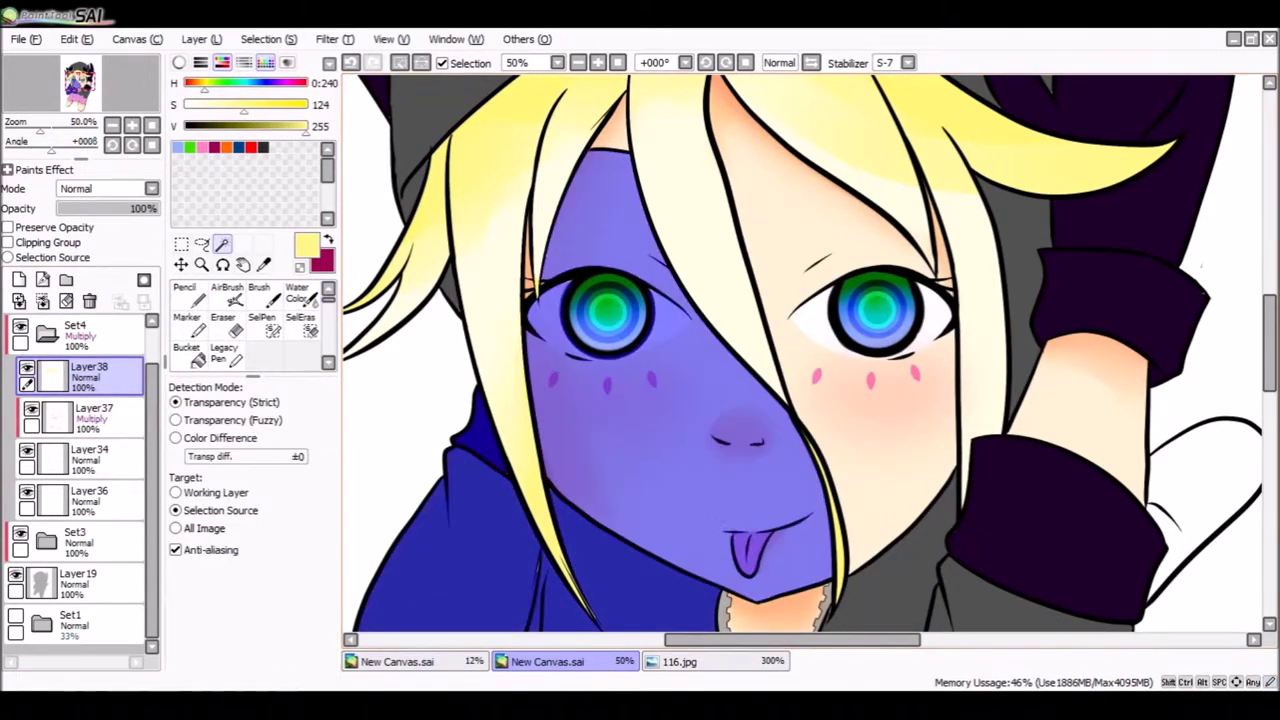
pyautogui.hotkey('ctrl', 'd')
# Add a clipped layer above Layer33 and paint pale pink shadows on the upper eye whites with a 60 px Pencil.
pyautogui.scroll(2, 800, 350)
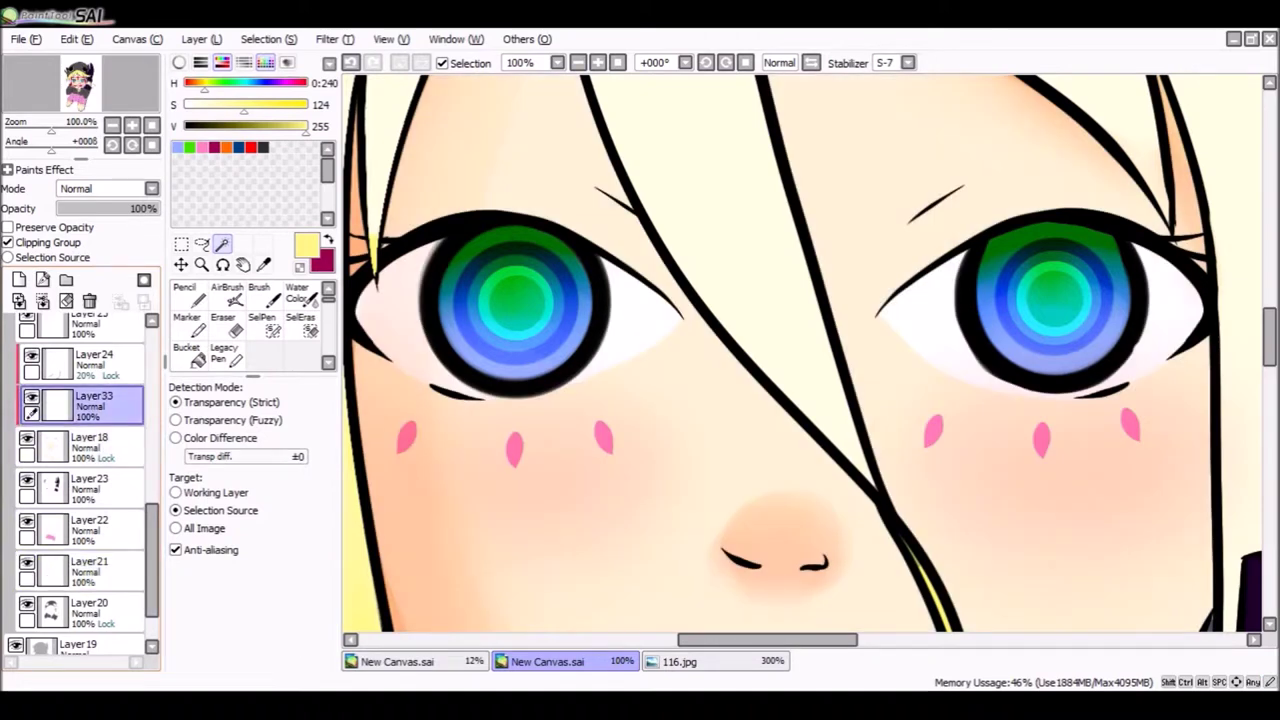
pyautogui.hotkey('ctrl', 'shift', 'n')
pyautogui.press('n')
pyautogui.moveTo(370, 285); pyautogui.dragTo(440, 320)
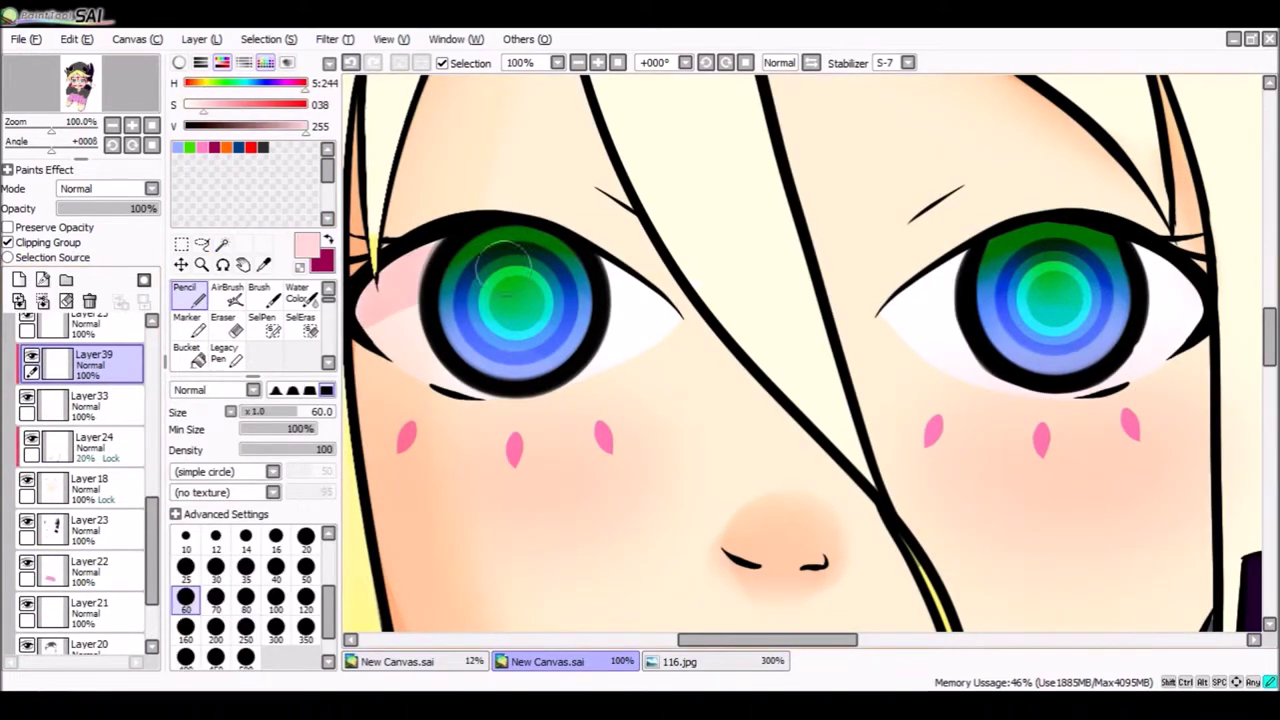
pyautogui.moveTo(610, 290); pyautogui.dragTo(675, 320)
pyautogui.moveTo(885, 305); pyautogui.dragTo(960, 285)
pyautogui.moveTo(1140, 260); pyautogui.dragTo(1200, 300)
# Set Layer39 to Multiply and soften the eye-white shadows with a 120 px Water Color brush and a 500 px Eraser.
pyautogui.click(297, 293)
pyautogui.moveTo(440, 300); pyautogui.dragTo(365, 326)
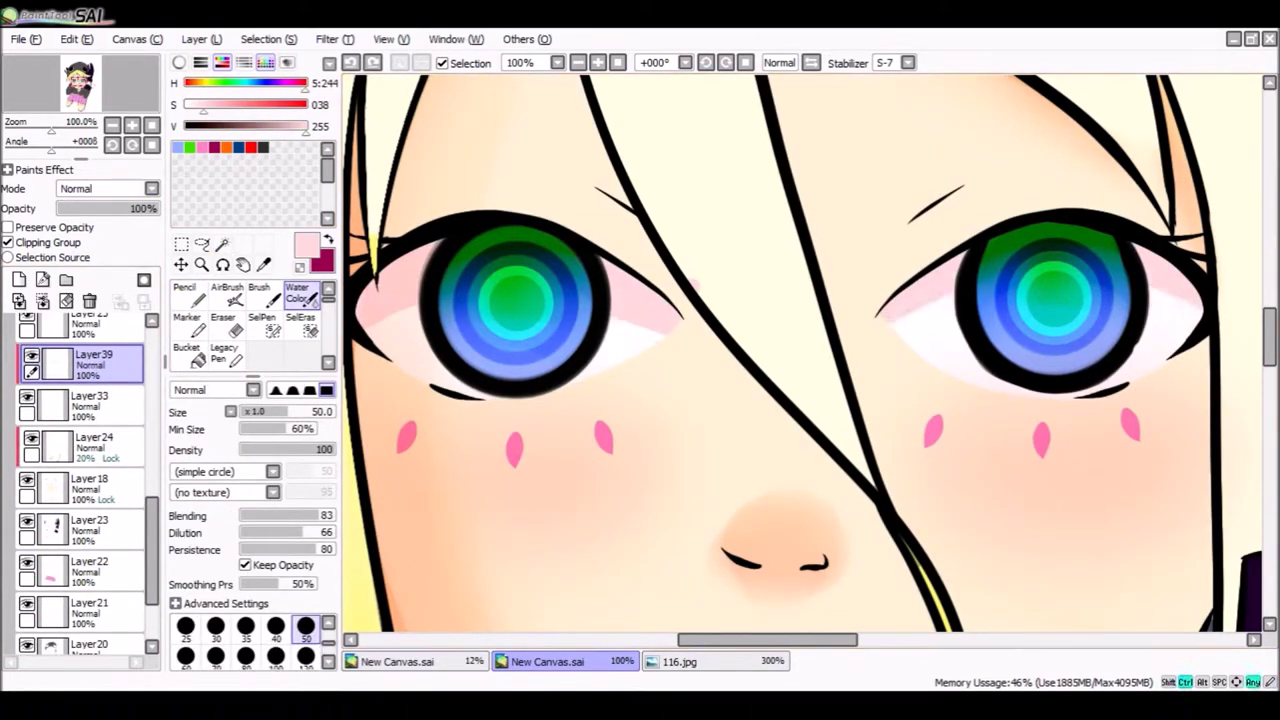
pyautogui.click(305, 655)
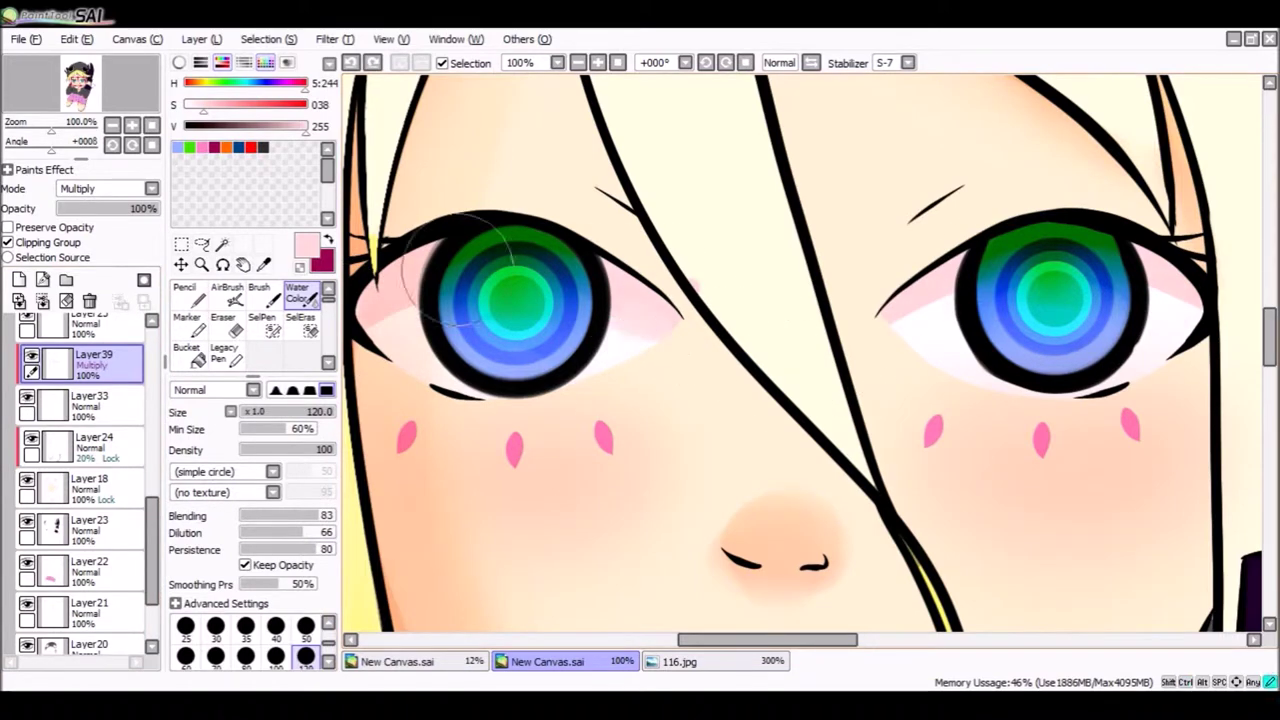
pyautogui.click(228, 323)
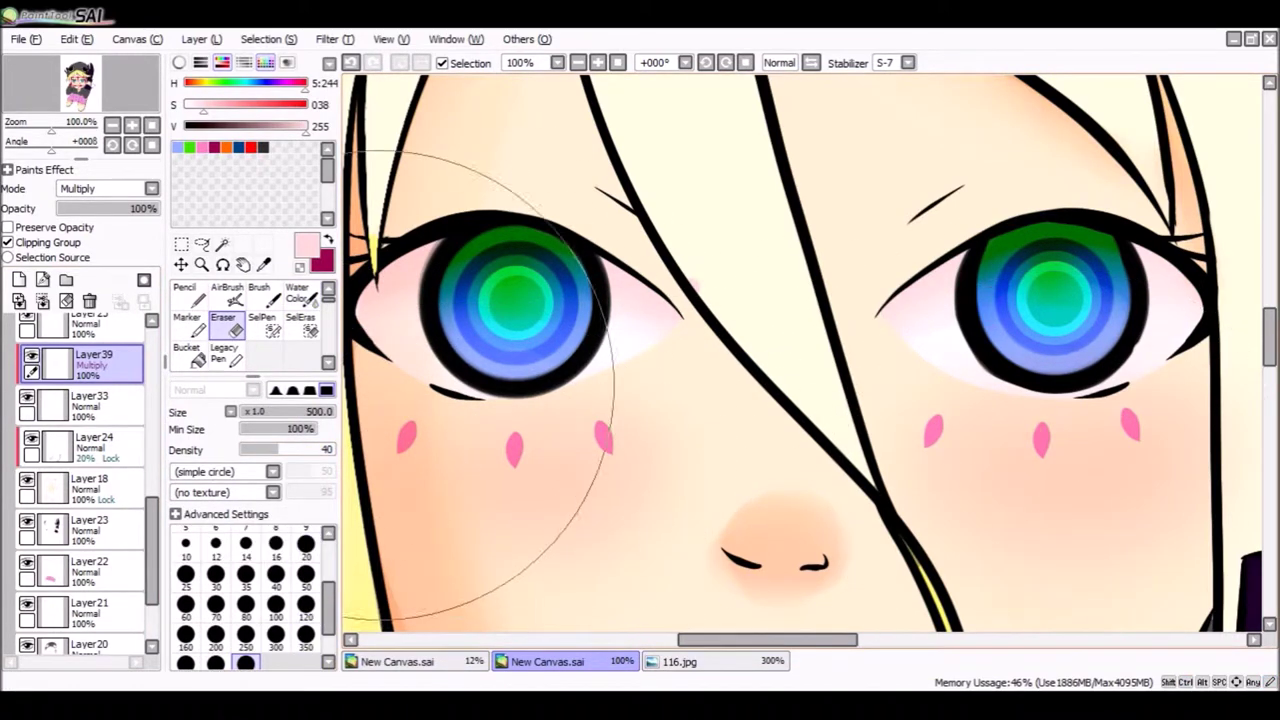
# Preserve Layer39's opacity and repaint the eye-white shadows dark grey with the Pencil.
pyautogui.click(185, 295)
pyautogui.click(8, 227)
pyautogui.click(263, 147)
pyautogui.moveTo(365, 300); pyautogui.dragTo(440, 260)
pyautogui.moveTo(560, 260); pyautogui.dragTo(680, 320)
pyautogui.moveTo(900, 290); pyautogui.dragTo(1080, 280)
# Repaint the eye-white shadows pale greyish mauve with a 500 px Pencil and lower Layer39's opacity to 40%.
pyautogui.click(245, 657)
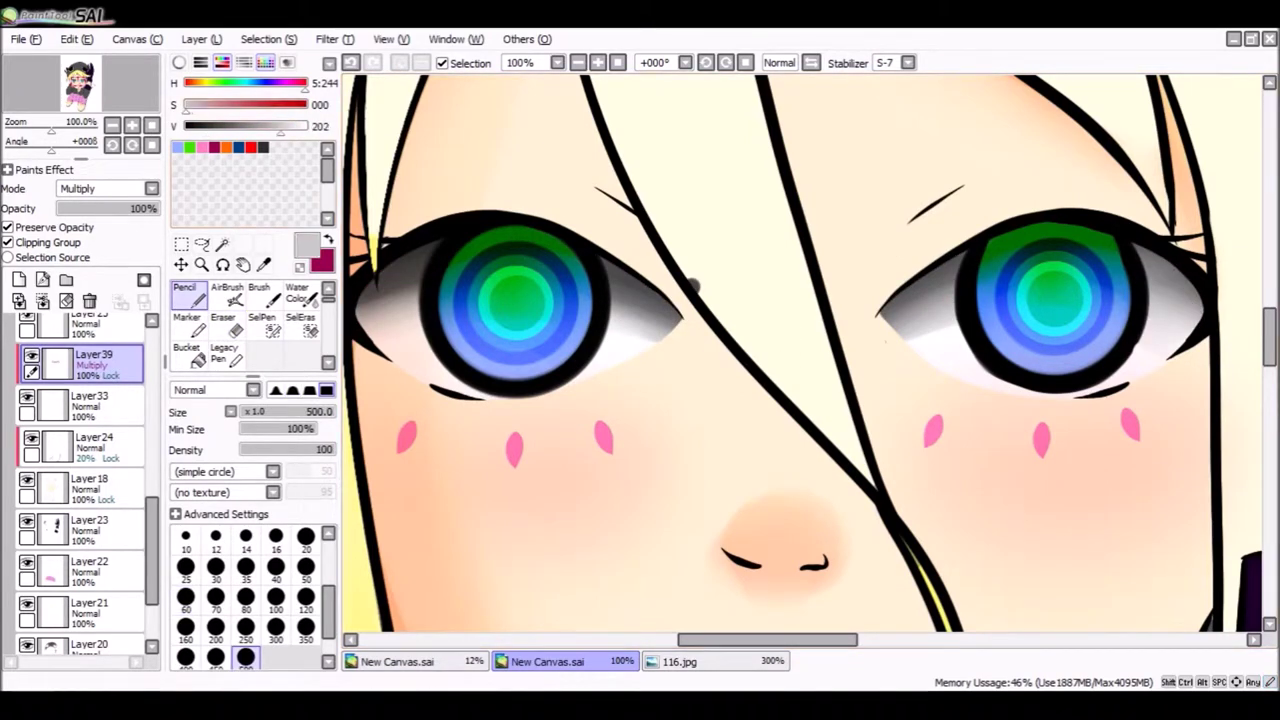
pyautogui.moveTo(380, 290); pyautogui.dragTo(640, 320)
pyautogui.moveTo(900, 300); pyautogui.dragTo(1180, 300)
pyautogui.click(97, 208)
pyautogui.click(225, 322)
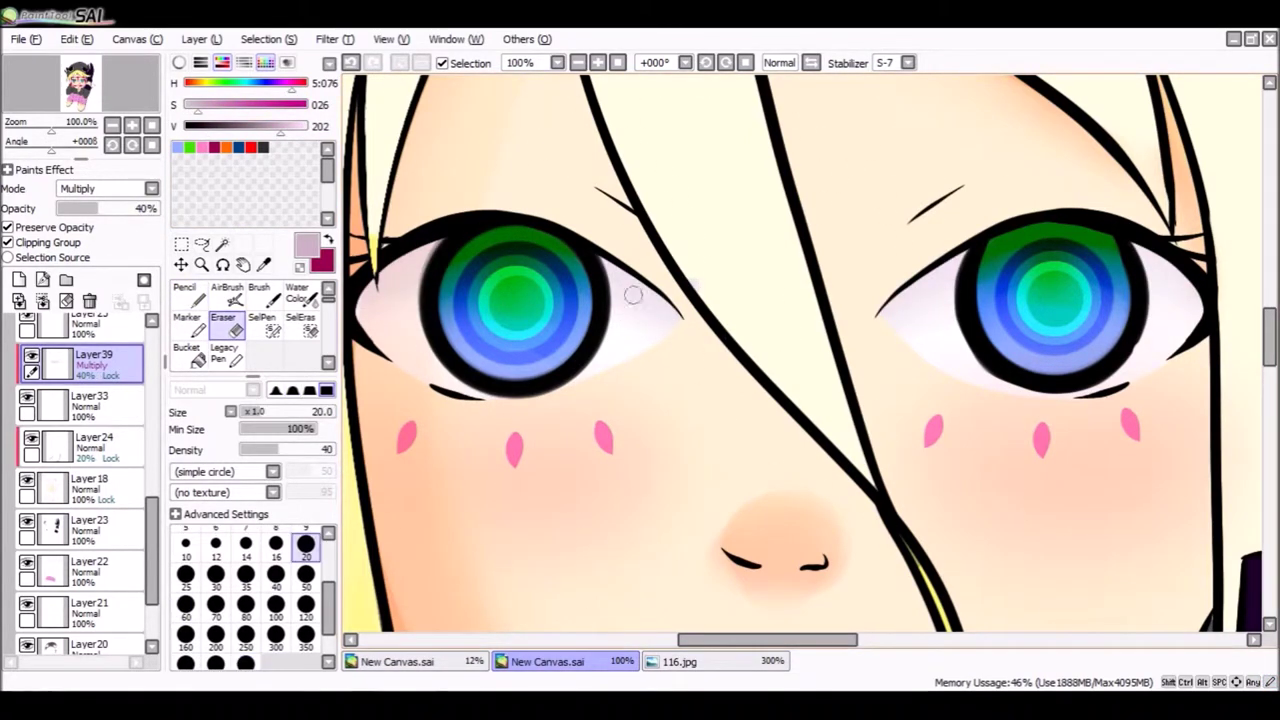
# Create a new layer inside a new folder below Layer19 and make a rectangular selection over the canvas's upper part.
pyautogui.click(90, 405)
pyautogui.scroll(-5, 1228, 295)
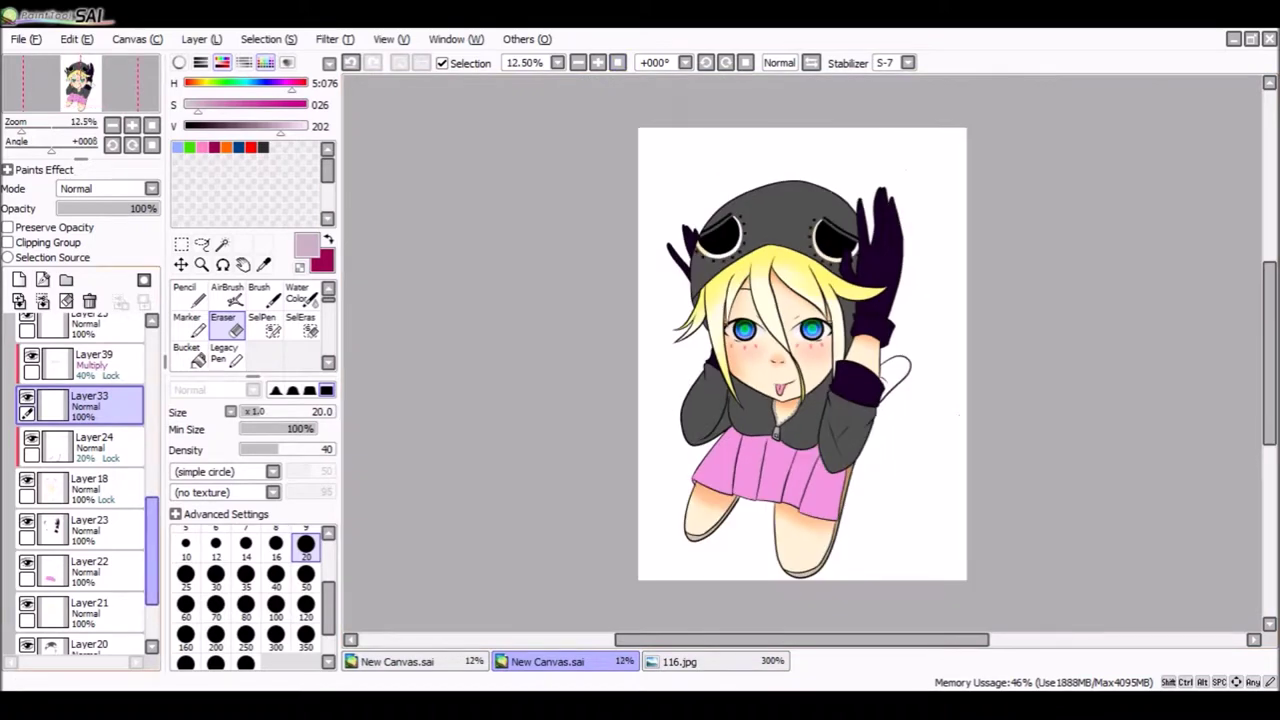
pyautogui.press('ctrl')
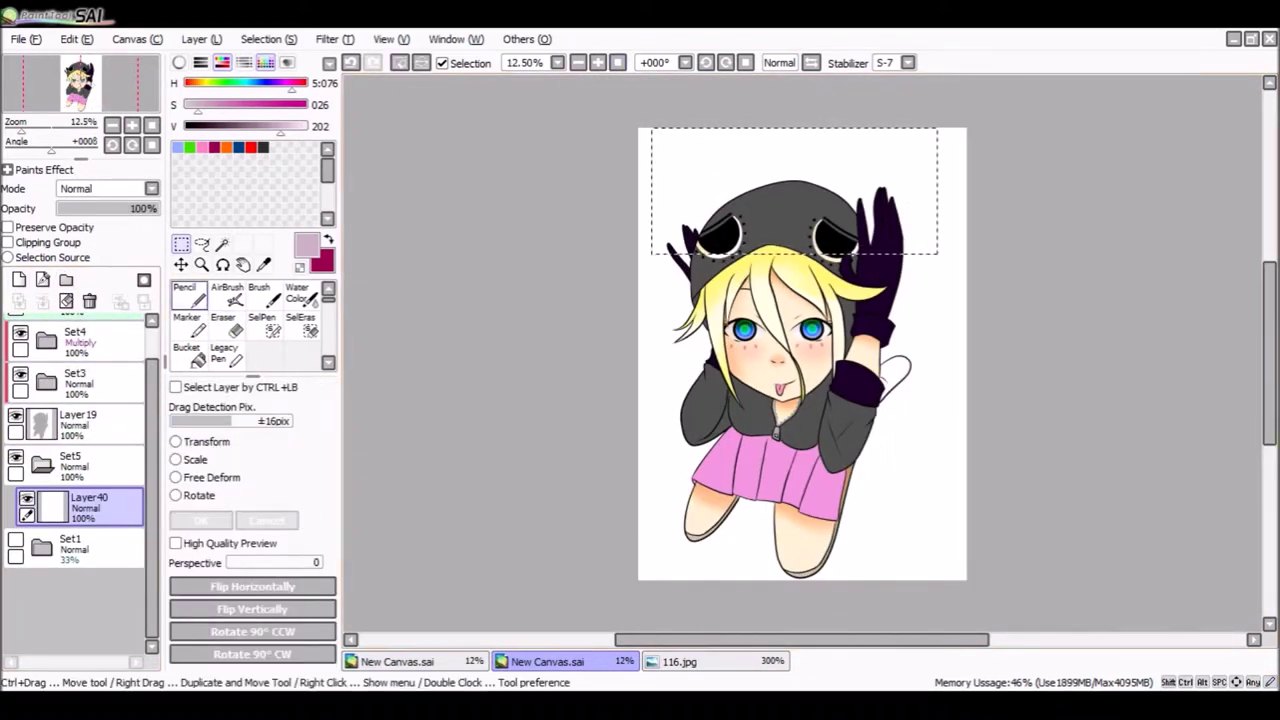
# Fill a rectangle in the canvas's upper part with light pink and draw a dark magenta vertical stripe on a new clipped layer.
pyautogui.press('ctrl')
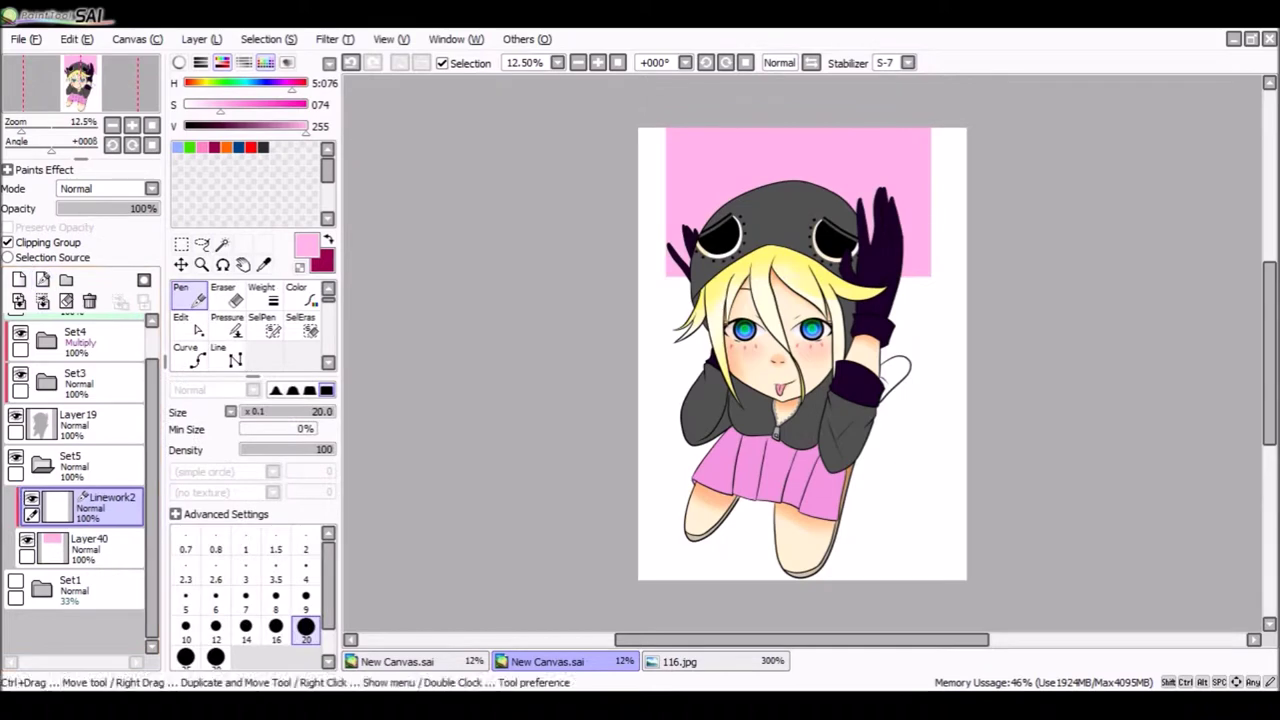
pyautogui.click(226, 357)
pyautogui.click(186, 355)
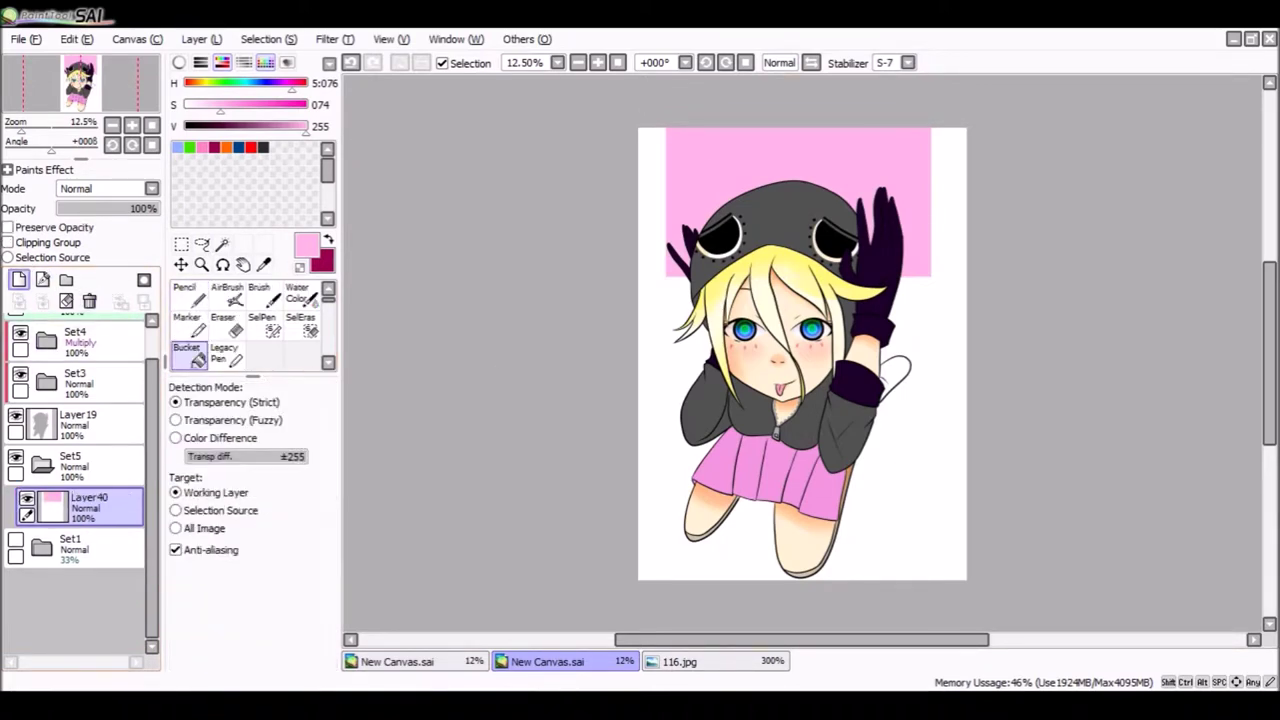
pyautogui.press('x')
pyautogui.moveTo(696, 130); pyautogui.dragTo(696, 234)
# Copy the magenta stripe repeatedly at even spacing across the pink rectangle and merge the copies into one layer.
pyautogui.click(202, 244)
pyautogui.moveTo(752, 130); pyautogui.dragTo(662, 300)
pyautogui.hotkey('ctrl', 'c')
pyautogui.hotkey('ctrl', 'v')
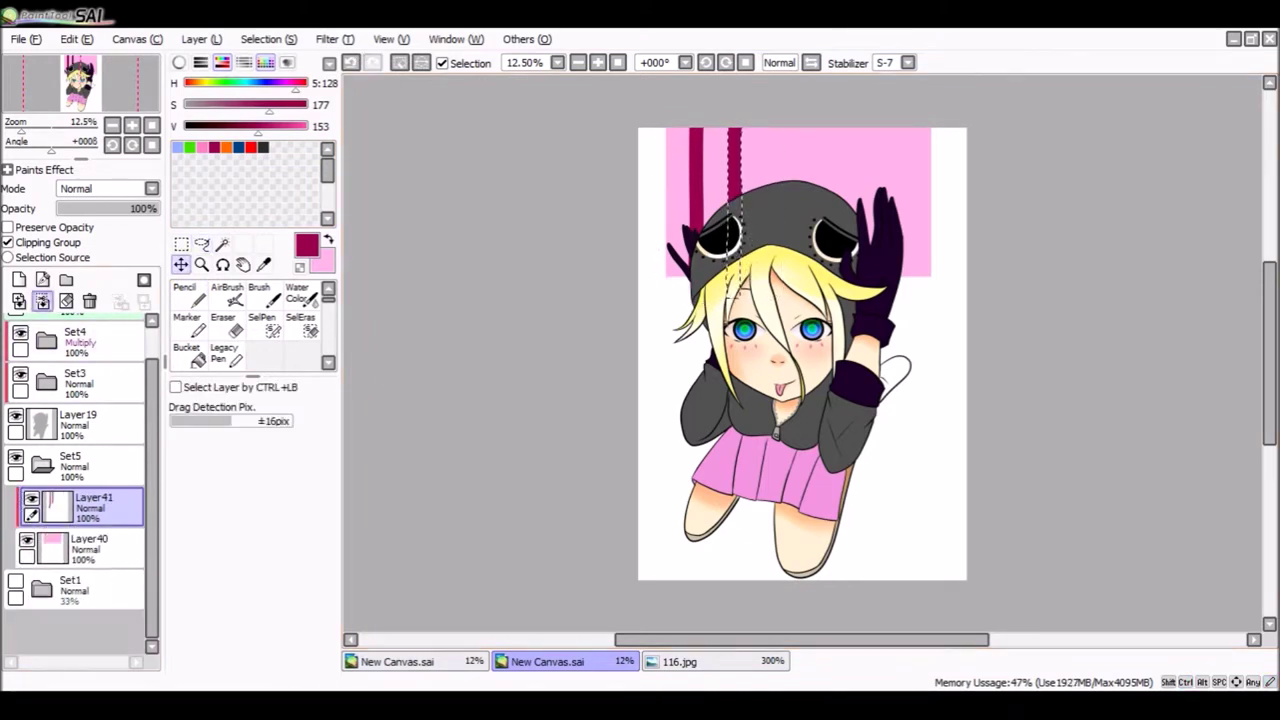
pyautogui.hotkey('ctrl', 'v')
pyautogui.hotkey('ctrl', 'v')
pyautogui.hotkey('ctrl', 'e')
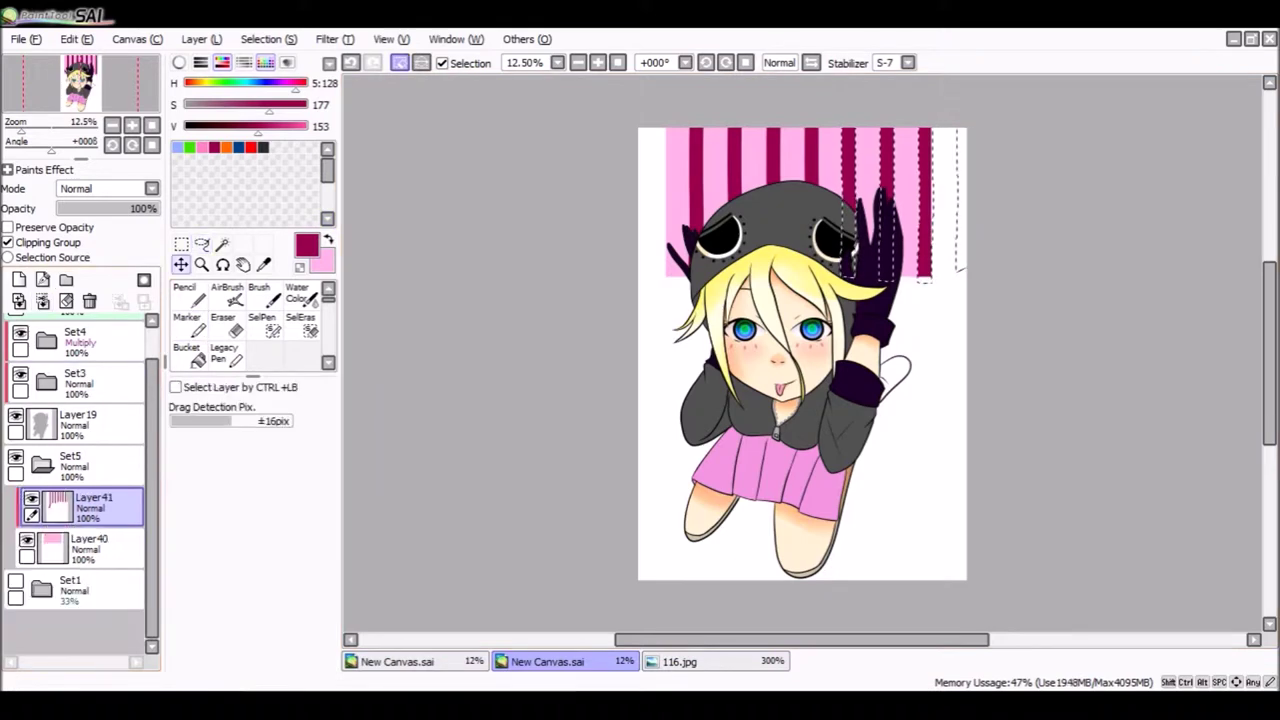
# Draw a teal horizontal stripe across the pink rectangle with a 120 px Pencil on a new clipped layer beneath the magenta stripes.
pyautogui.click(19, 279)
pyautogui.click(185, 295)
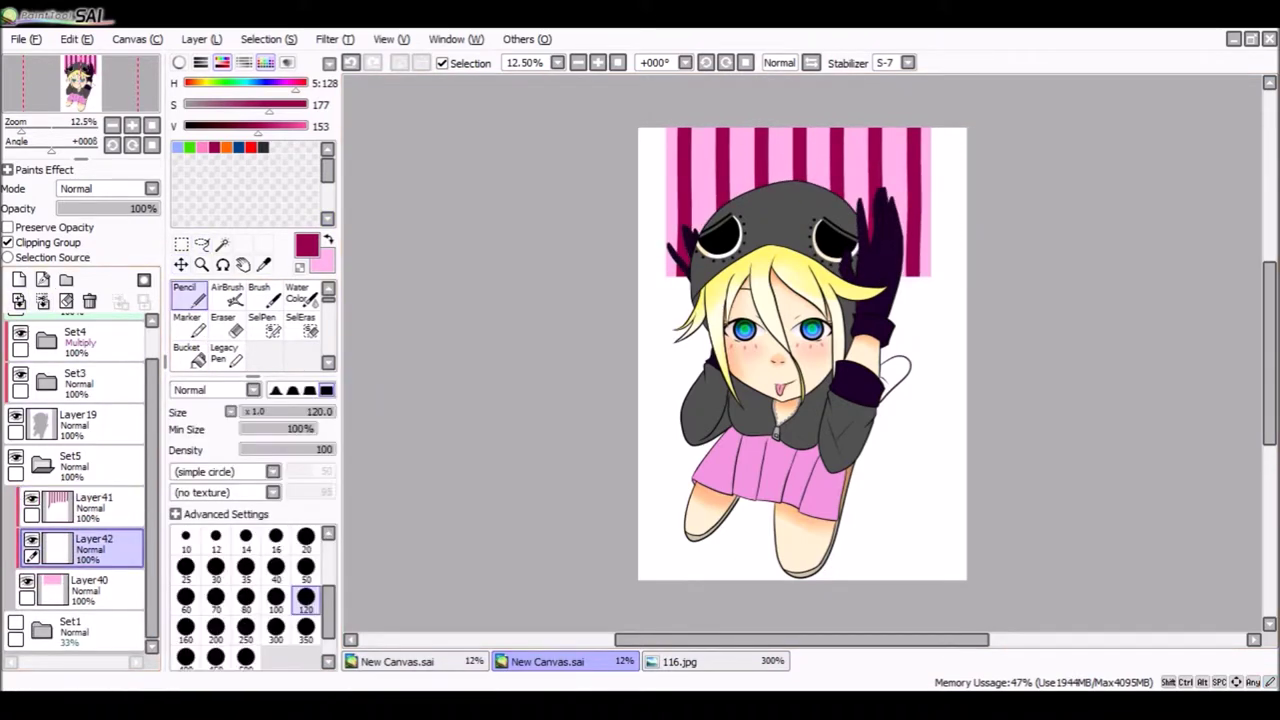
pyautogui.click(233, 83)
pyautogui.moveTo(650, 146); pyautogui.dragTo(949, 147)
pyautogui.hotkey('ctrl', 'z')
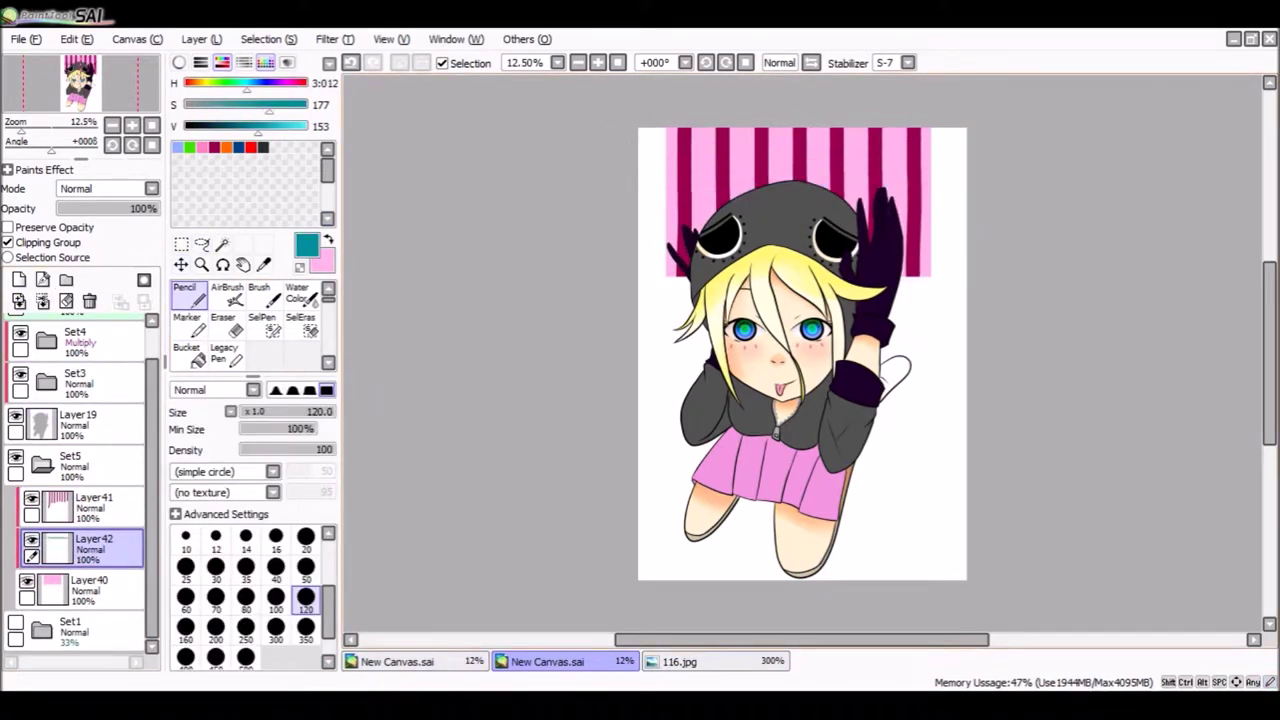
pyautogui.scroll(3, 411, 243)
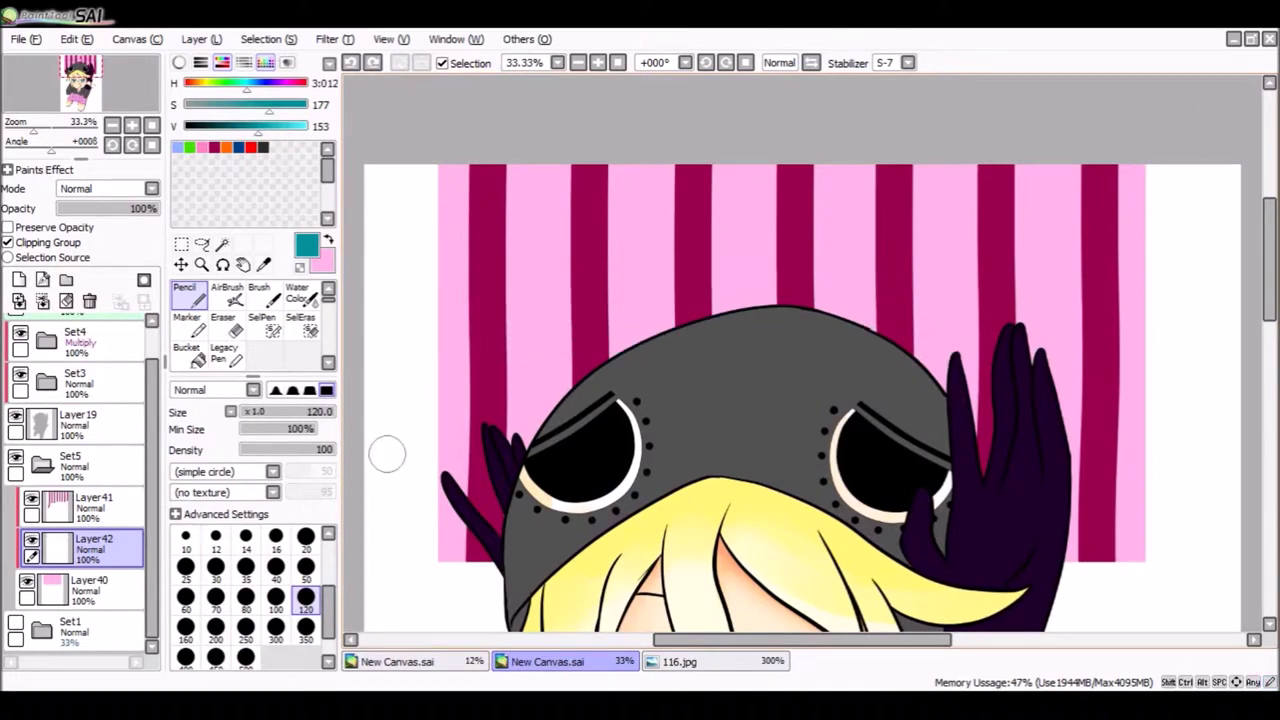
pyautogui.hotkey('ctrl', 'y')
pyautogui.hotkey('ctrl', 'z')
pyautogui.hotkey('ctrl', 'y')
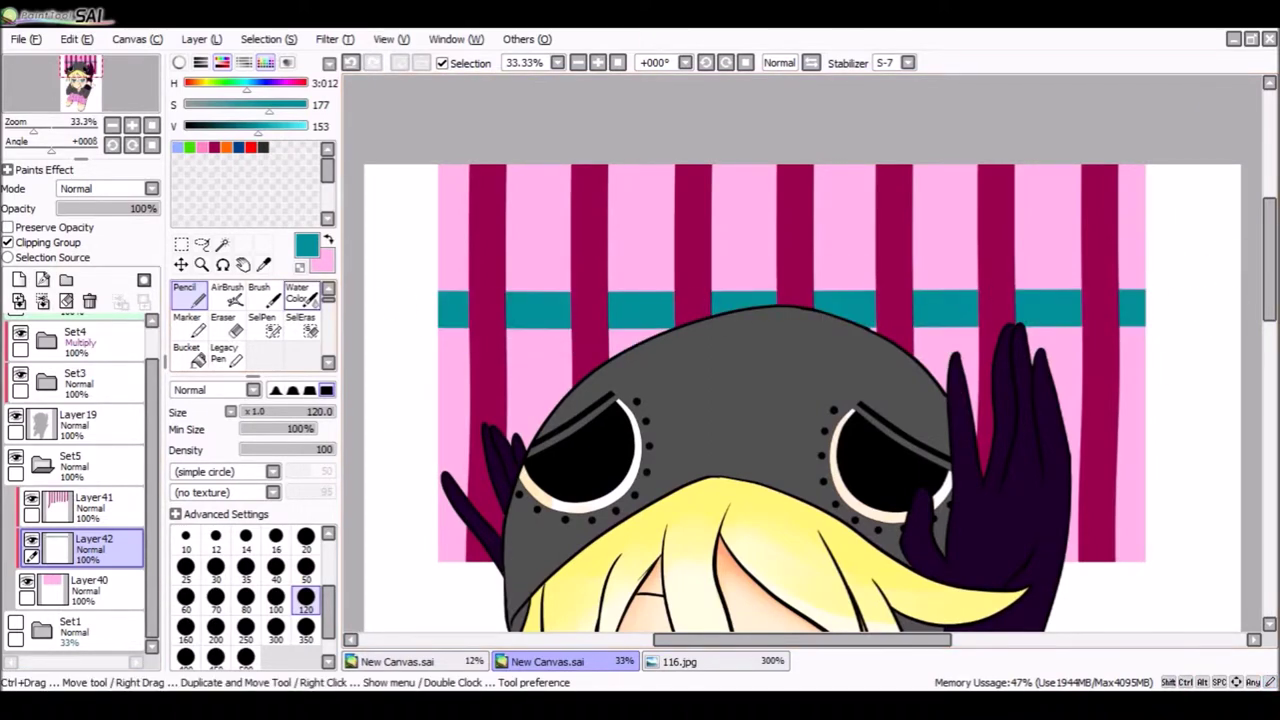
# Move the teal stripe up, place a copy of it lower down, and merge the copy into Layer42.
pyautogui.moveTo(790, 305); pyautogui.dragTo(790, 212)
pyautogui.moveTo(400, 165)
pyautogui.mouseDown()
pyautogui.moveTo(1143, 170)
pyautogui.moveTo(400, 300)
pyautogui.mouseUp()
pyautogui.hotkey('ctrl', 'c')
pyautogui.hotkey('ctrl', 'v')
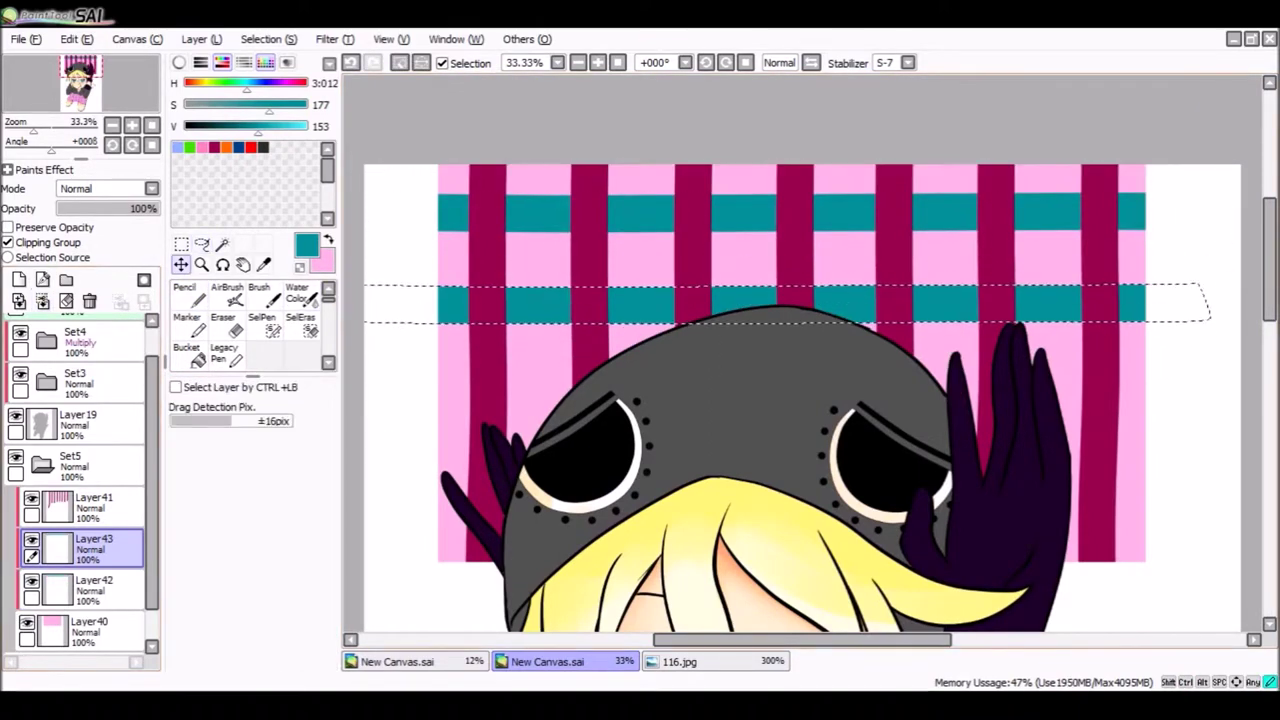
pyautogui.hotkey('ctrl', 'e')
pyautogui.hotkey('ctrl', 'd')
# Duplicate the pair of teal stripes over the lower half of the pink rectangle and merge them into Layer42.
pyautogui.moveTo(485, 133)
pyautogui.mouseDown()
pyautogui.moveTo(670, 355)
pyautogui.moveTo(1240, 345)
pyautogui.mouseUp()
pyautogui.hotkey('ctrl', 'c')
pyautogui.hotkey('ctrl', 'v')
pyautogui.moveTo(790, 305); pyautogui.dragTo(790, 495)
pyautogui.hotkey('ctrl', 'e')
pyautogui.hotkey('ctrl', 'd')
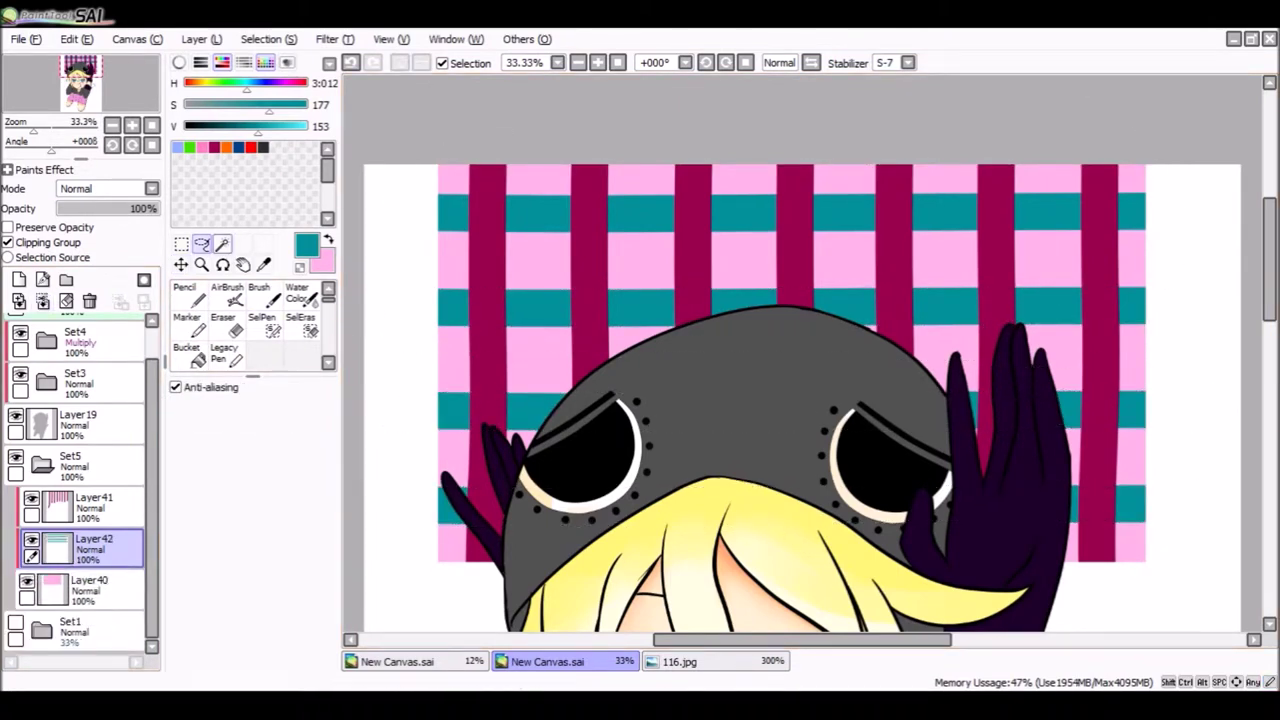
# Select the teal stripes and erase alternate magenta crossings on Layer41 with a 120 px Eraser at density 100 for a woven pattern.
pyautogui.click(222, 243)
pyautogui.click(560, 212)
pyautogui.click(223, 317)
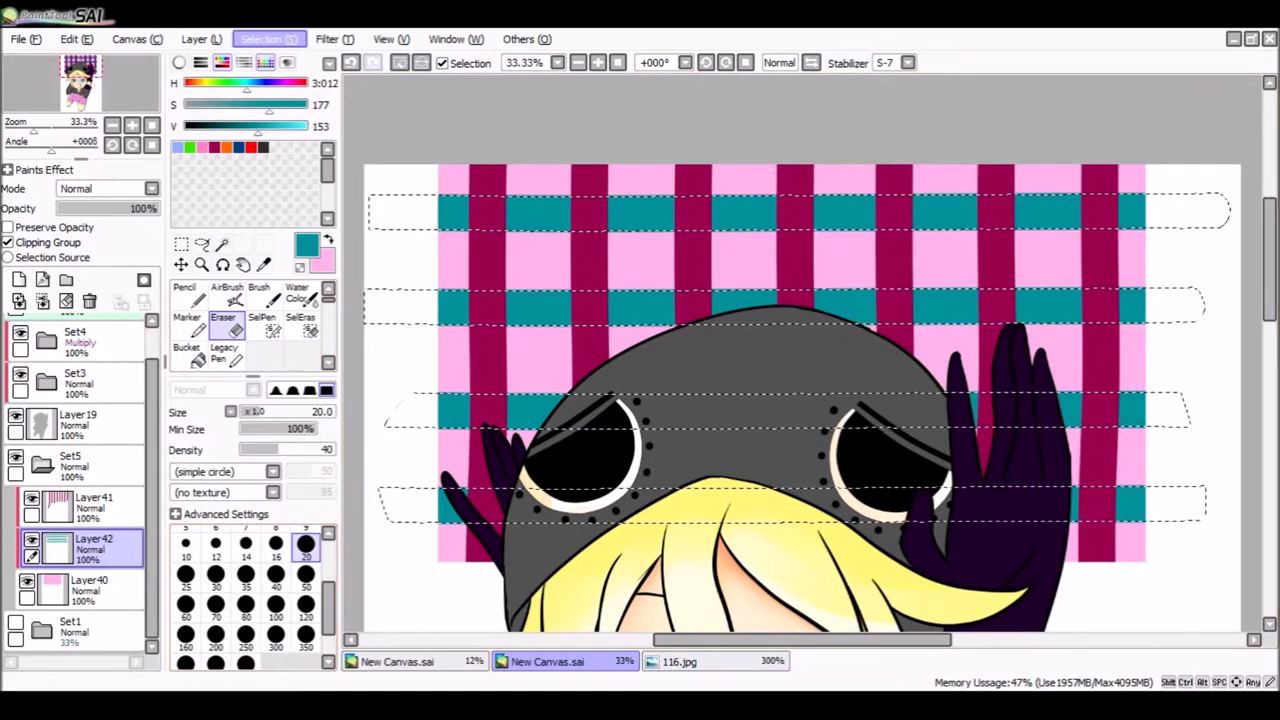
pyautogui.hotkey('ctrl', '+')
pyautogui.hotkey('ctrl', '+')
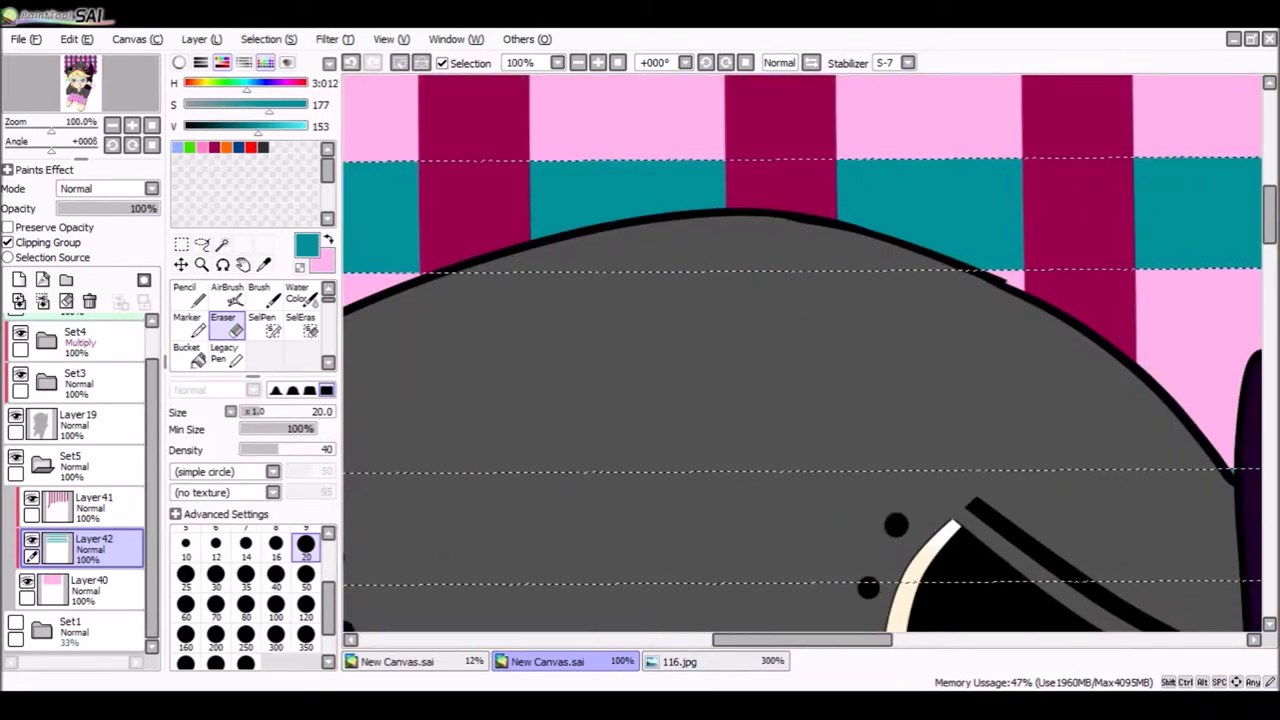
pyautogui.hotkey('ctrl', '-')
pyautogui.hotkey('ctrl', '-')
pyautogui.click(305, 603)
pyautogui.click(94, 507)
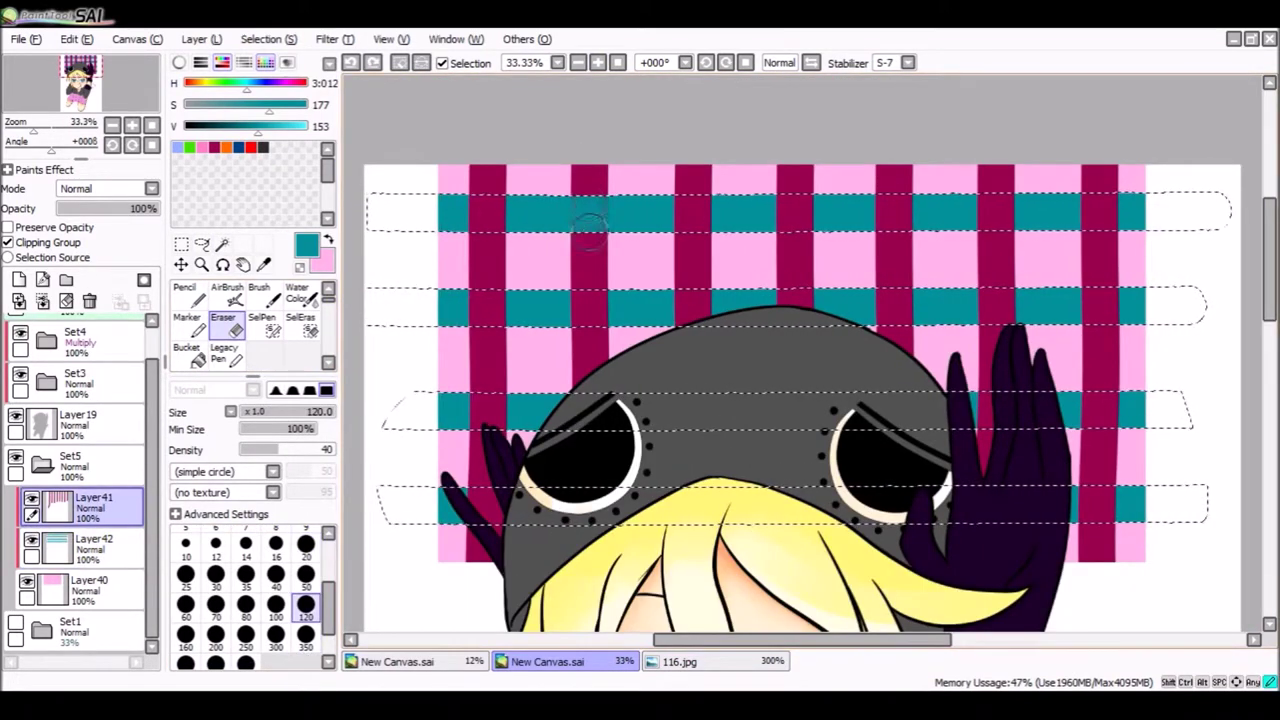
pyautogui.click(333, 449)
pyautogui.moveTo(580, 200)
pyautogui.mouseDown()
pyautogui.moveTo(800, 212)
pyautogui.moveTo(1090, 305)
pyautogui.moveTo(690, 270)
pyautogui.moveTo(568, 412)
pyautogui.moveTo(811, 420)
pyautogui.moveTo(1100, 500)
pyautogui.mouseUp()
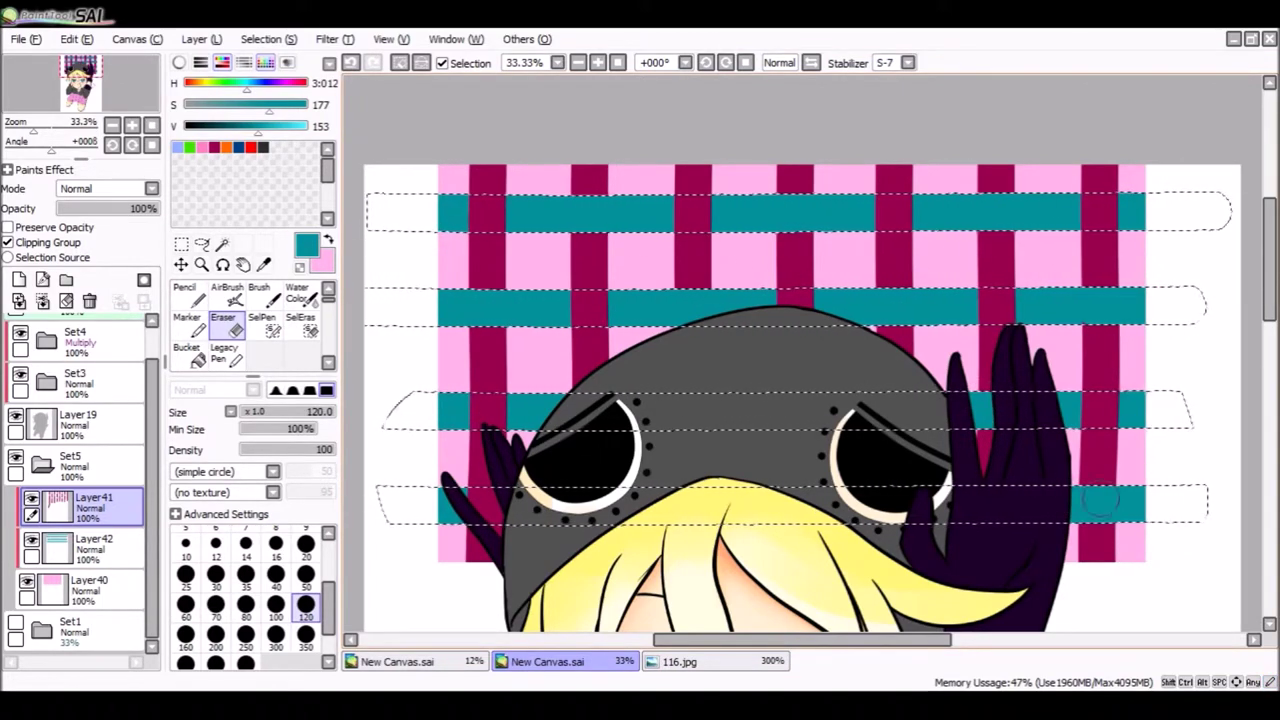
pyautogui.hotkey('ctrl', 'd')
pyautogui.press('w')
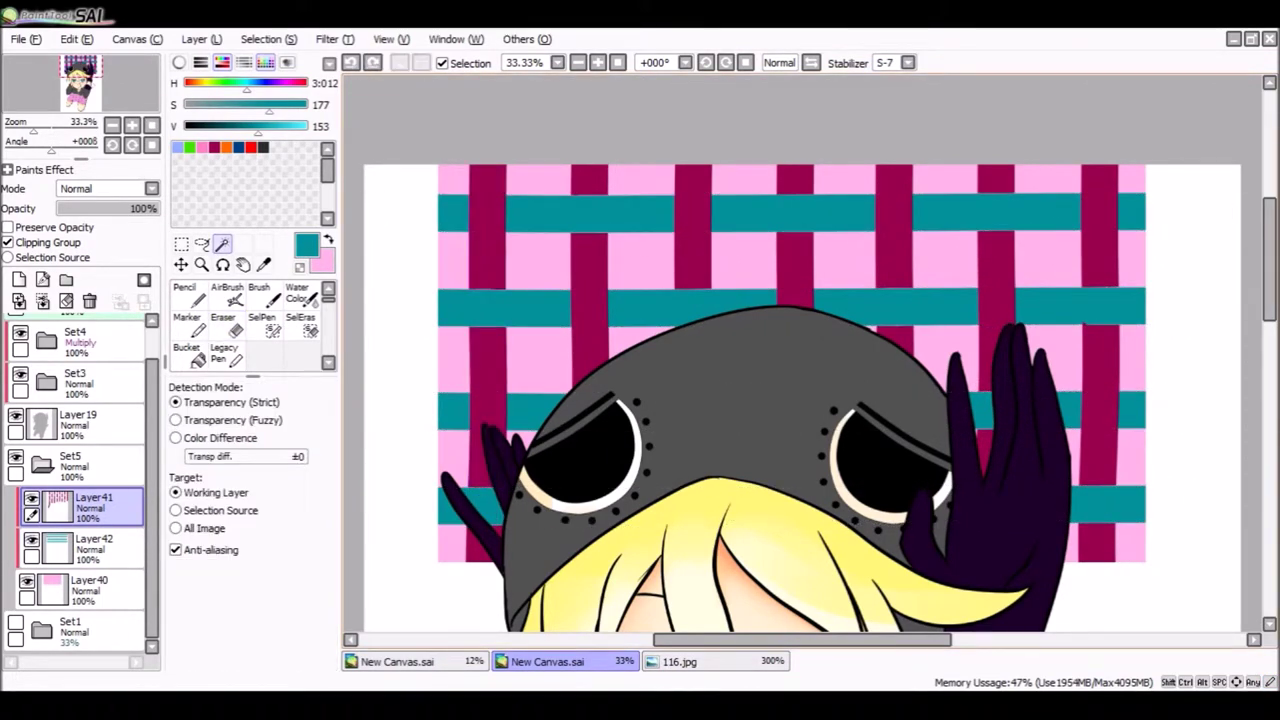
pyautogui.click(487, 230)
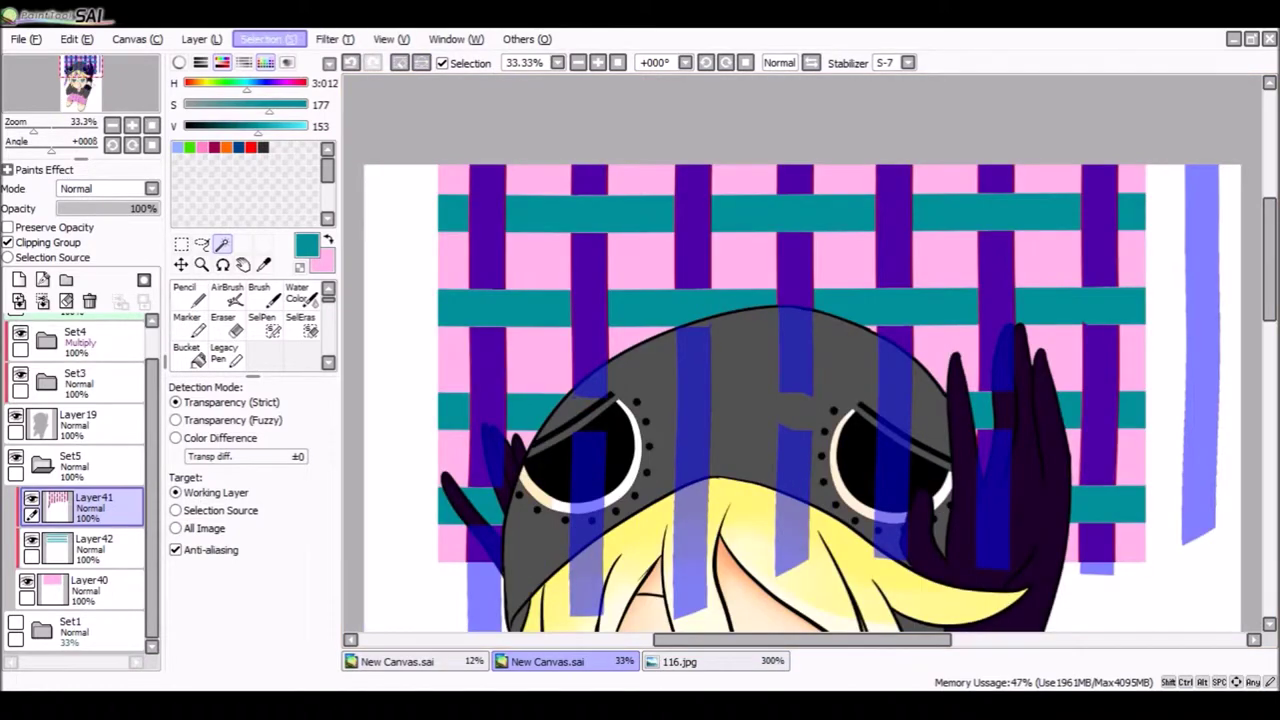
pyautogui.scroll(2, 566, 310)
pyautogui.scroll(-3, 566, 310)
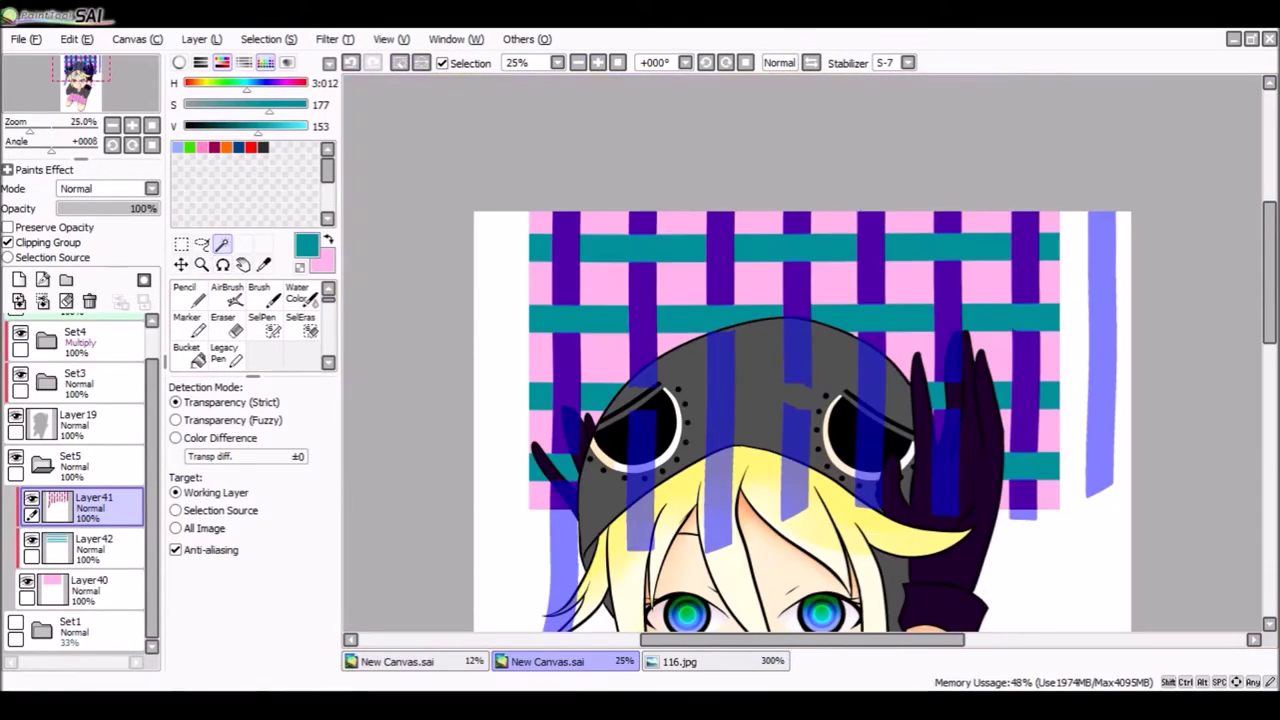
pyautogui.press('e')
pyautogui.click(90, 545)
pyautogui.hotkey('ctrl', 'd')
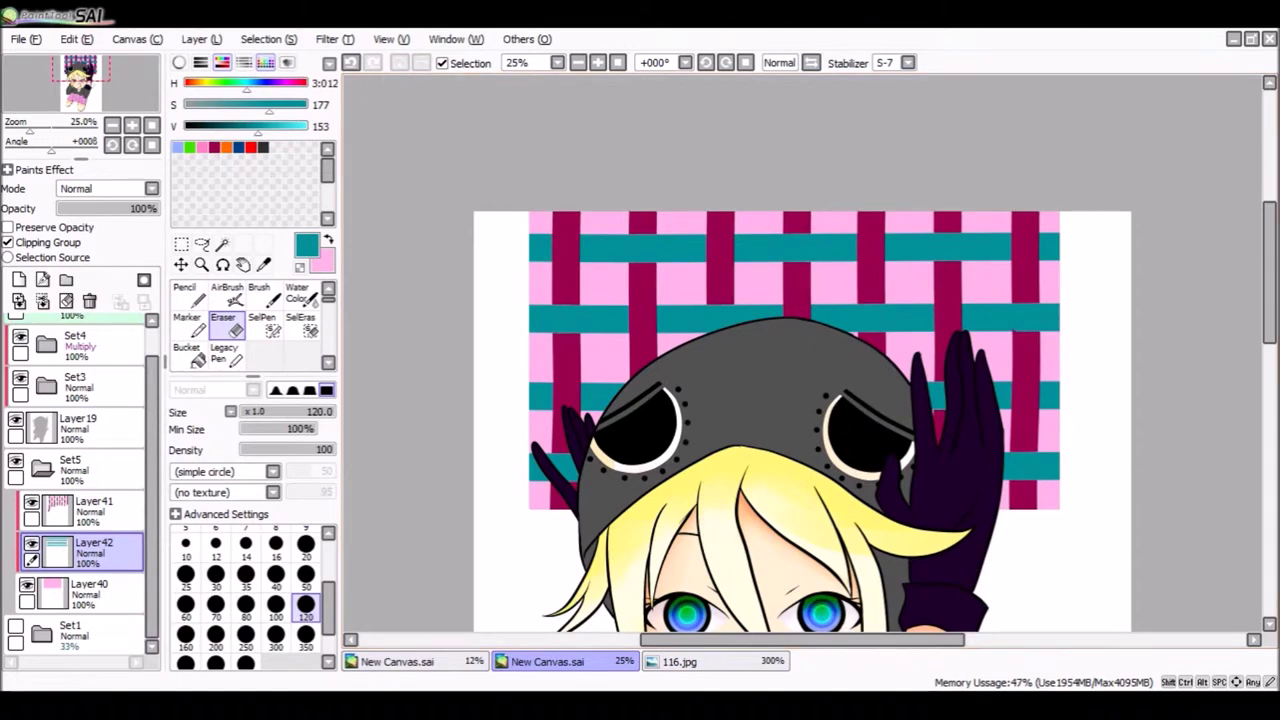
# Merge the magenta and teal stripe layers down into Layer40.
pyautogui.scroll(-1, 800, 420)
pyautogui.hotkey('ctrl', 'e')
pyautogui.hotkey('ctrl', 'e')
# Fill a tall rectangle along the canvas's right side with salmon pink on a new layer below the woven pattern.
pyautogui.press('ctrl')
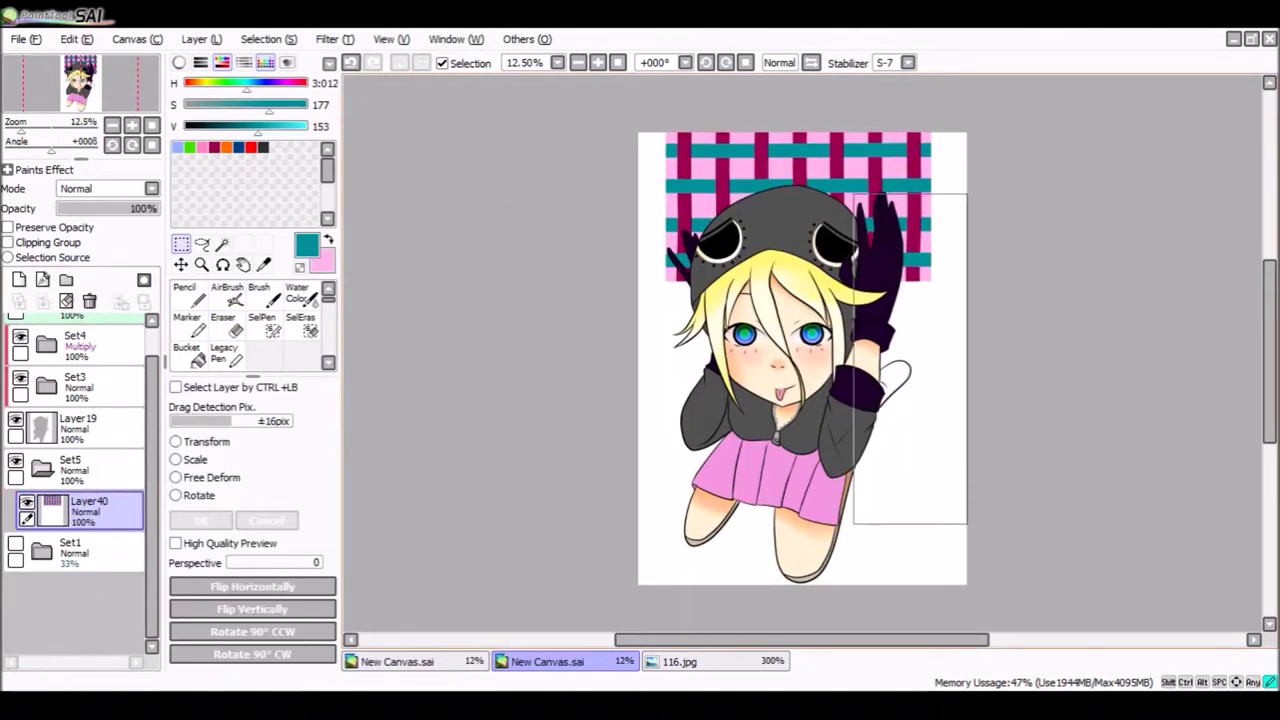
pyautogui.hotkey('ctrl', 'shift', 'n')
pyautogui.click(262, 323)
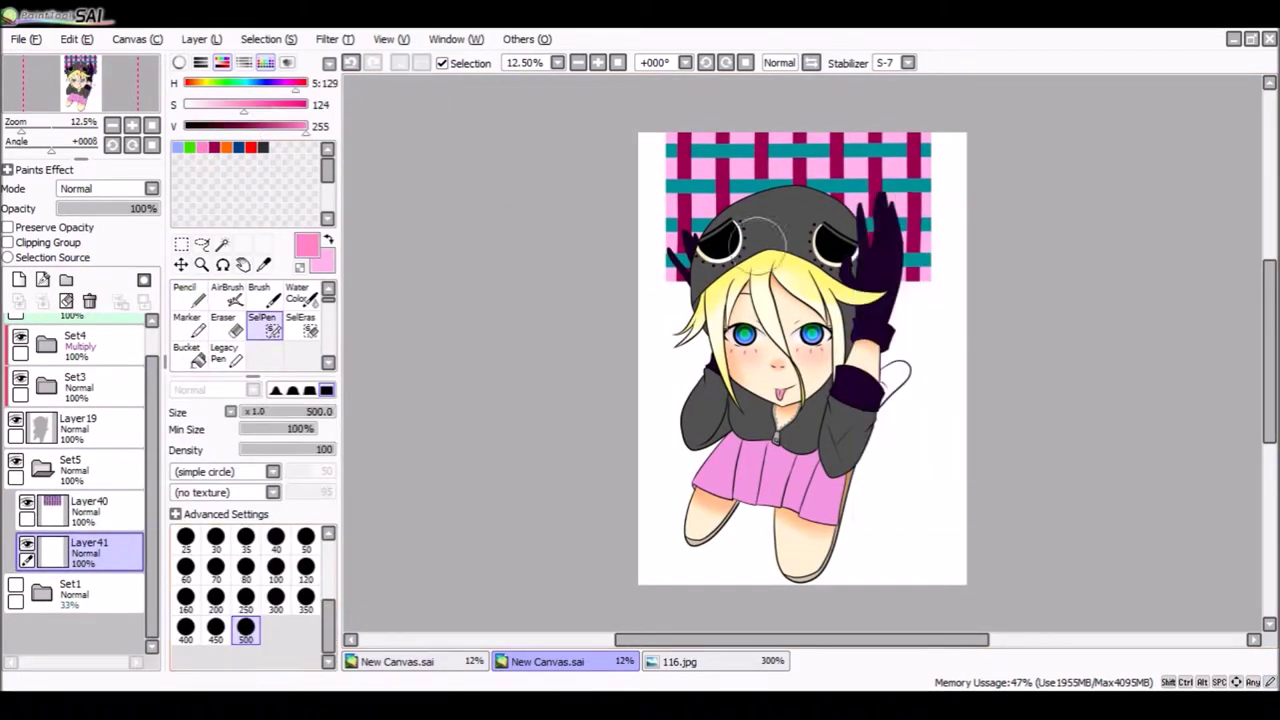
pyautogui.moveTo(880, 220); pyautogui.dragTo(910, 500)
pyautogui.click(193, 352)
pyautogui.click(910, 400)
pyautogui.hotkey('ctrl', 'd')
# Mark five circles over the salmon rectangle with the 500 px SelPen and paint them light blue with the Pencil.
pyautogui.click(262, 323)
pyautogui.click(952, 240)
pyautogui.click(938, 455)
pyautogui.click(876, 358)
pyautogui.click(861, 519)
pyautogui.click(956, 330)
pyautogui.click(186, 292)
pyautogui.moveTo(955, 228); pyautogui.dragTo(843, 565)
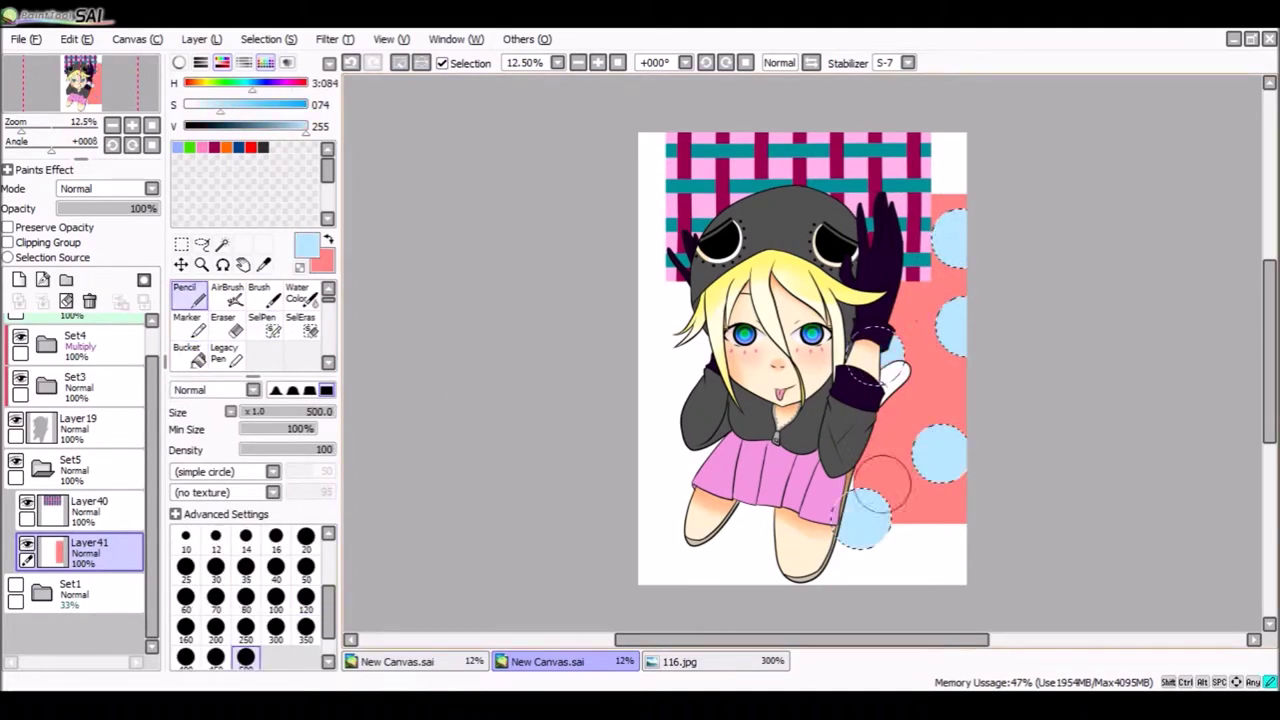
# Put the light blue circles on a new layer clipped to the salmon rectangle and choose a white 120 px Pencil.
pyautogui.hotkey('ctrl', 'shift', 'n')
pyautogui.click(8, 242)
pyautogui.moveTo(300, 104); pyautogui.dragTo(186, 104)
pyautogui.click(305, 598)
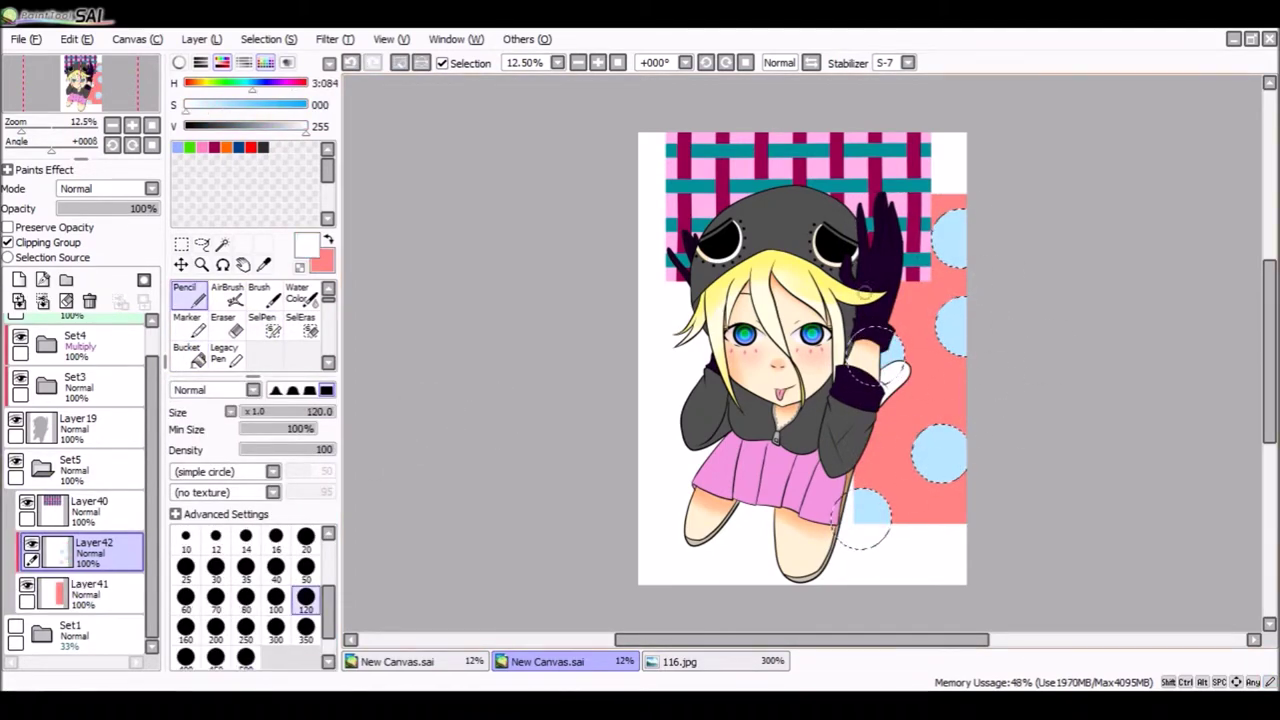
# Add white highlights to the circles with a 60 px Pencil and lower Layer42's opacity to 31%.
pyautogui.scroll(4, 900, 390)
pyautogui.press('[')
pyautogui.press('[')
pyautogui.press('[')
pyautogui.press('[')
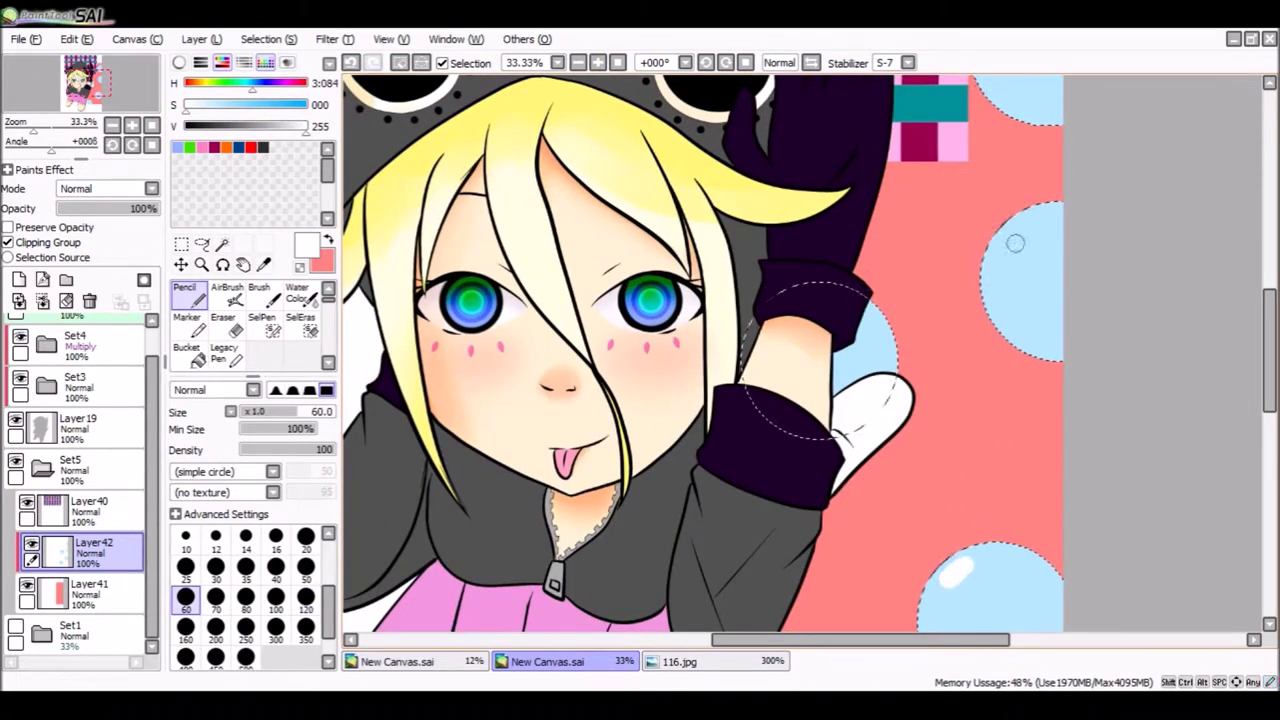
pyautogui.scroll(3, 1010, 226)
pyautogui.scroll(-6, 1010, 185)
pyautogui.moveTo(140, 208); pyautogui.dragTo(88, 208)
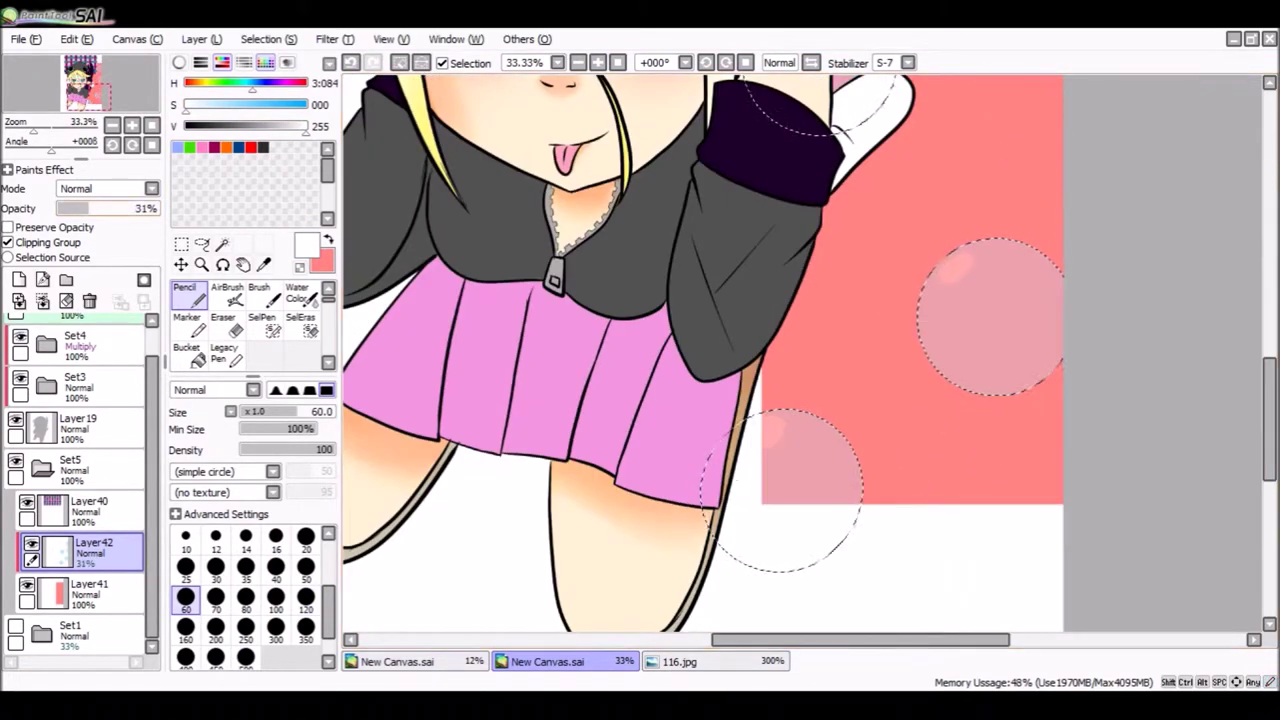
# Merge the circles into Layer41 and fill a bright green rectangle covering the canvas's lower part on a new layer.
pyautogui.scroll(-3, 780, 490)
pyautogui.press('ctrl')
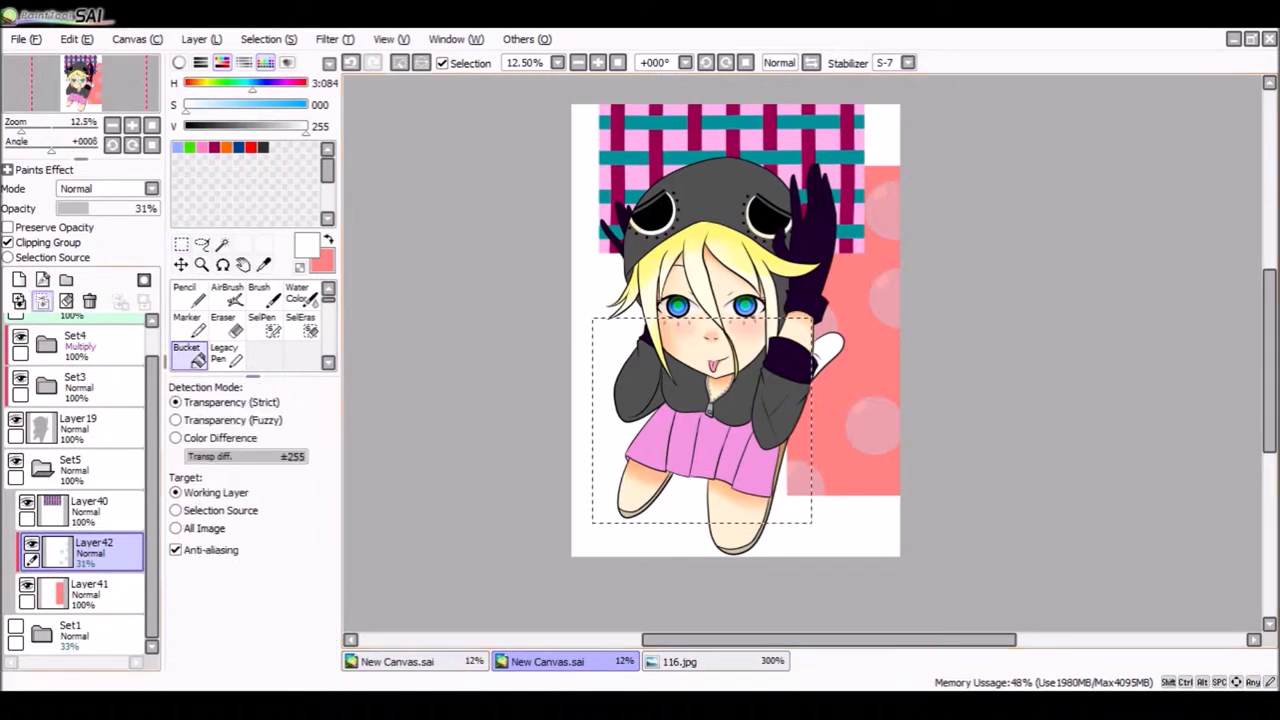
pyautogui.hotkey('ctrl', 't')
pyautogui.moveTo(592, 318); pyautogui.dragTo(571, 363)
pyautogui.moveTo(812, 523); pyautogui.dragTo(851, 560)
pyautogui.moveTo(851, 460); pyautogui.dragTo(900, 460)
pyautogui.press('Return')
# Shift the dotted salmon rectangle upward and create a new layer clipped to the green rectangle.
pyautogui.moveTo(90, 550); pyautogui.dragTo(90, 600)
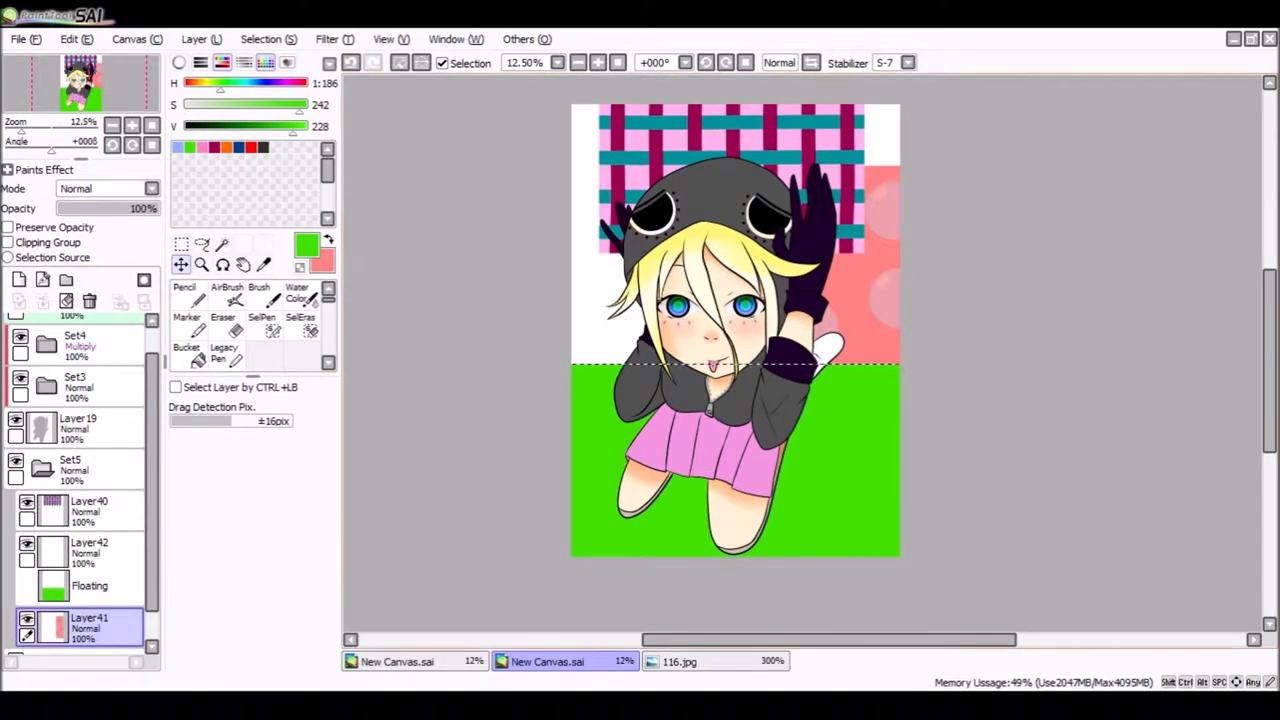
pyautogui.click(18, 280)
pyautogui.click(8, 242)
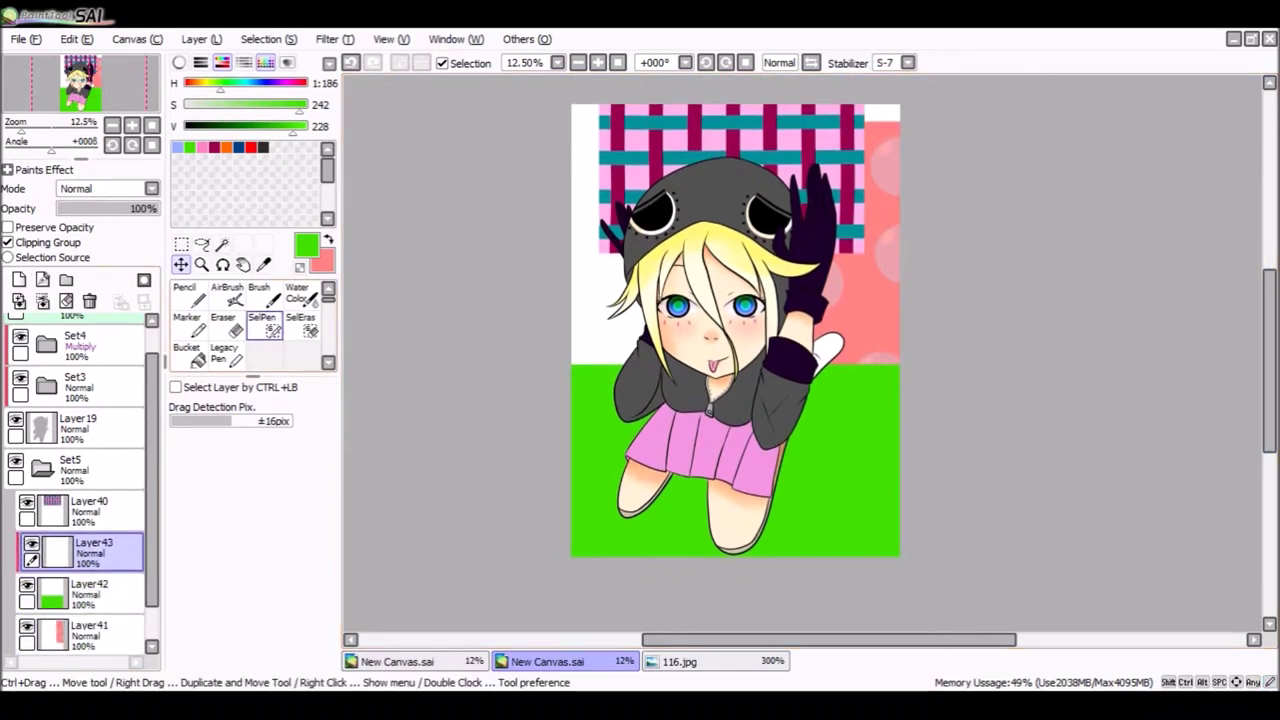
# Try red wavy lines across the green area using 50 px SelPen strokes painted with the Pencil, and clear them.
pyautogui.click(265, 325)
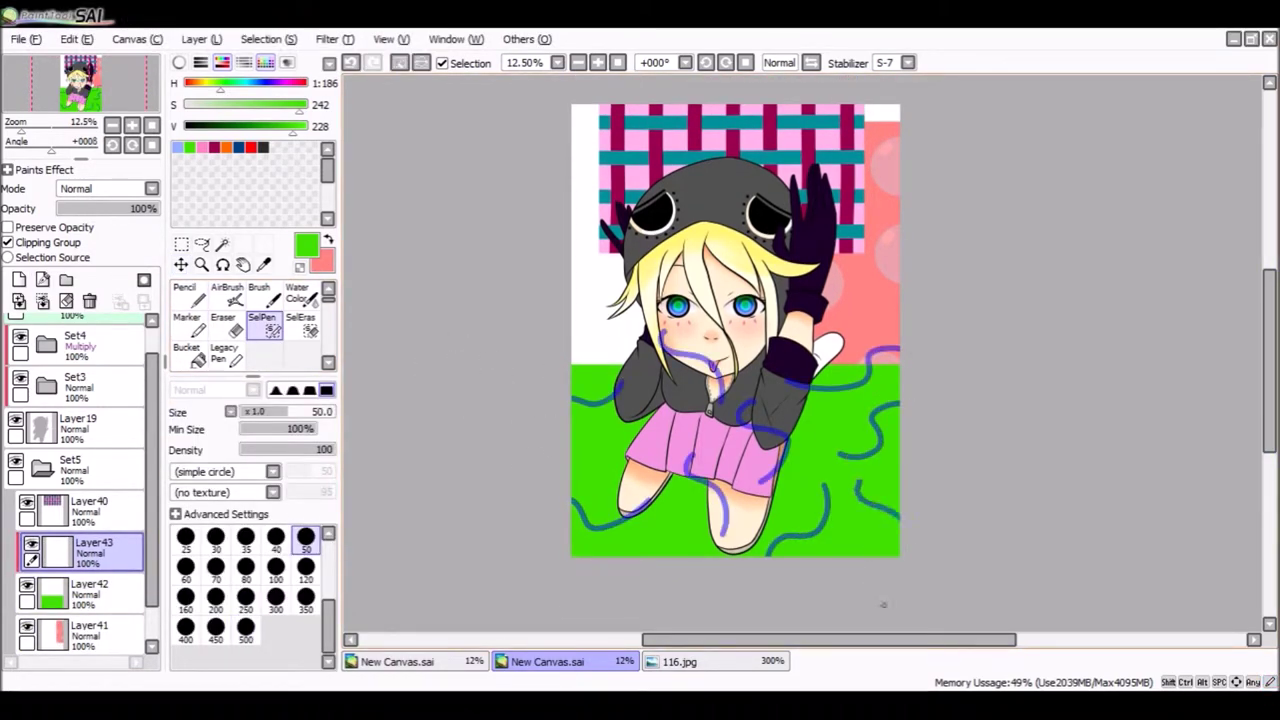
pyautogui.click(185, 295)
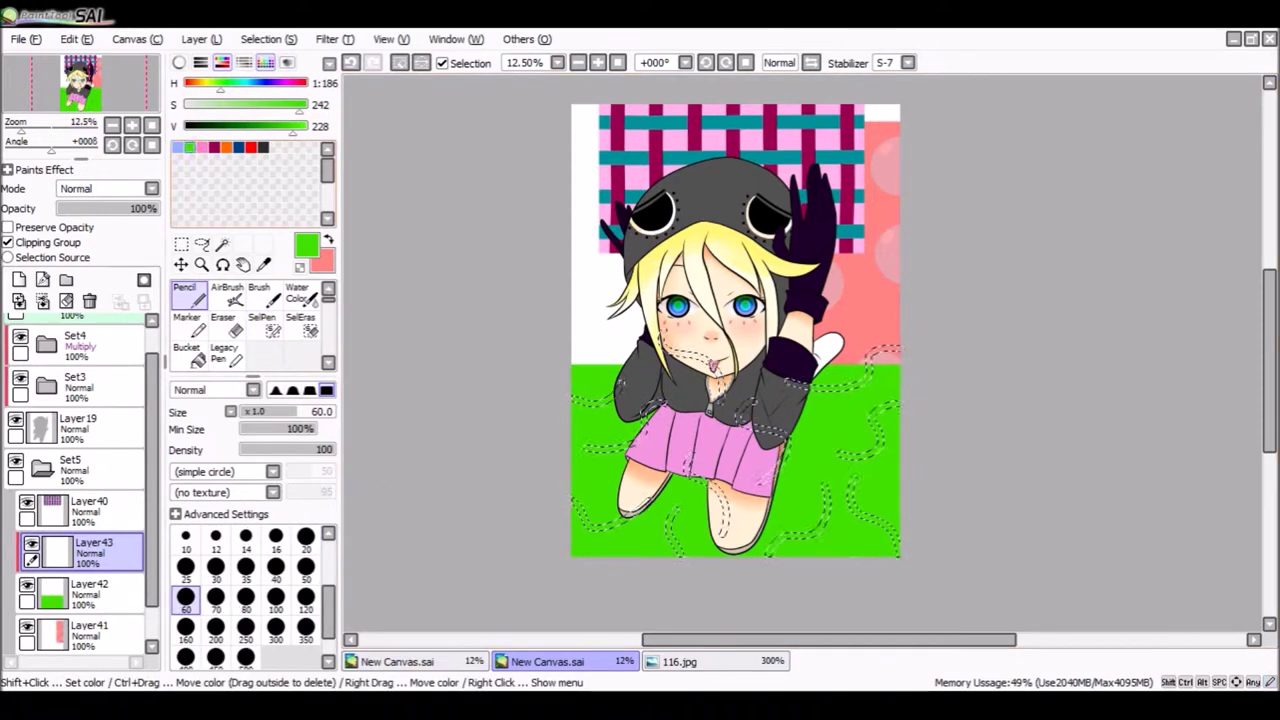
pyautogui.click(251, 147)
pyautogui.moveTo(805, 500); pyautogui.dragTo(763, 418)
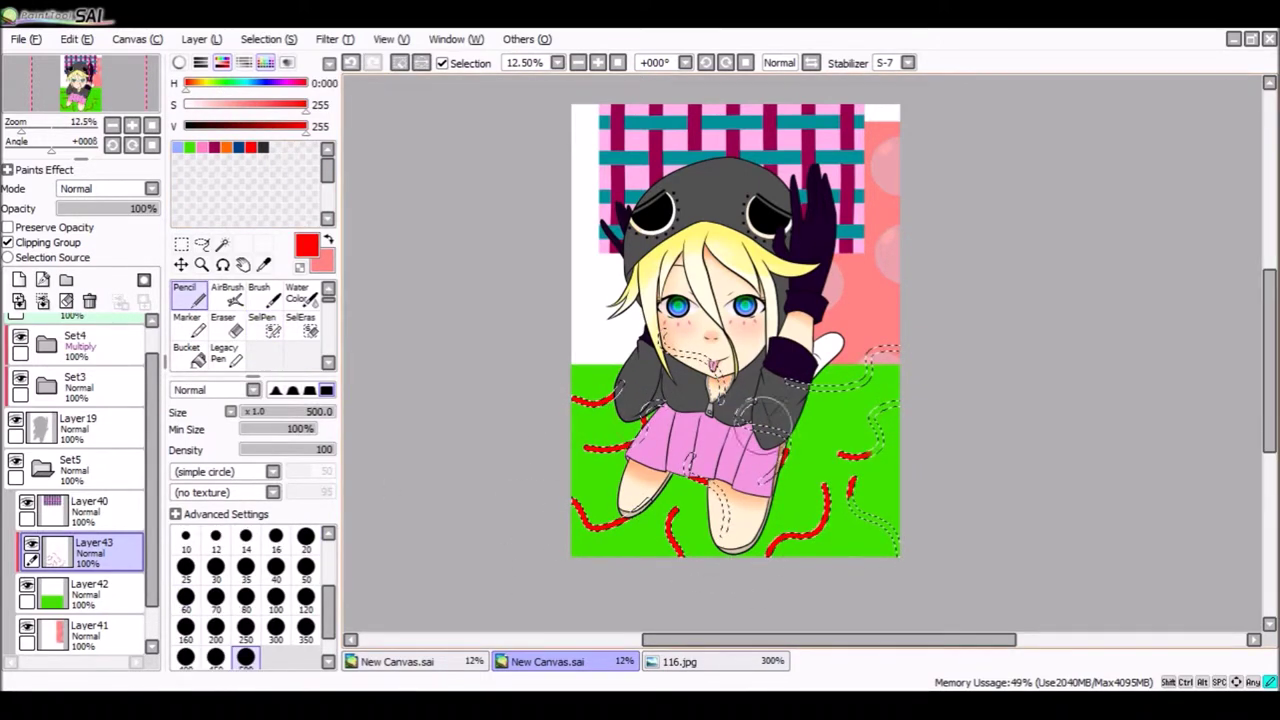
pyautogui.hotkey('ctrl', 'd')
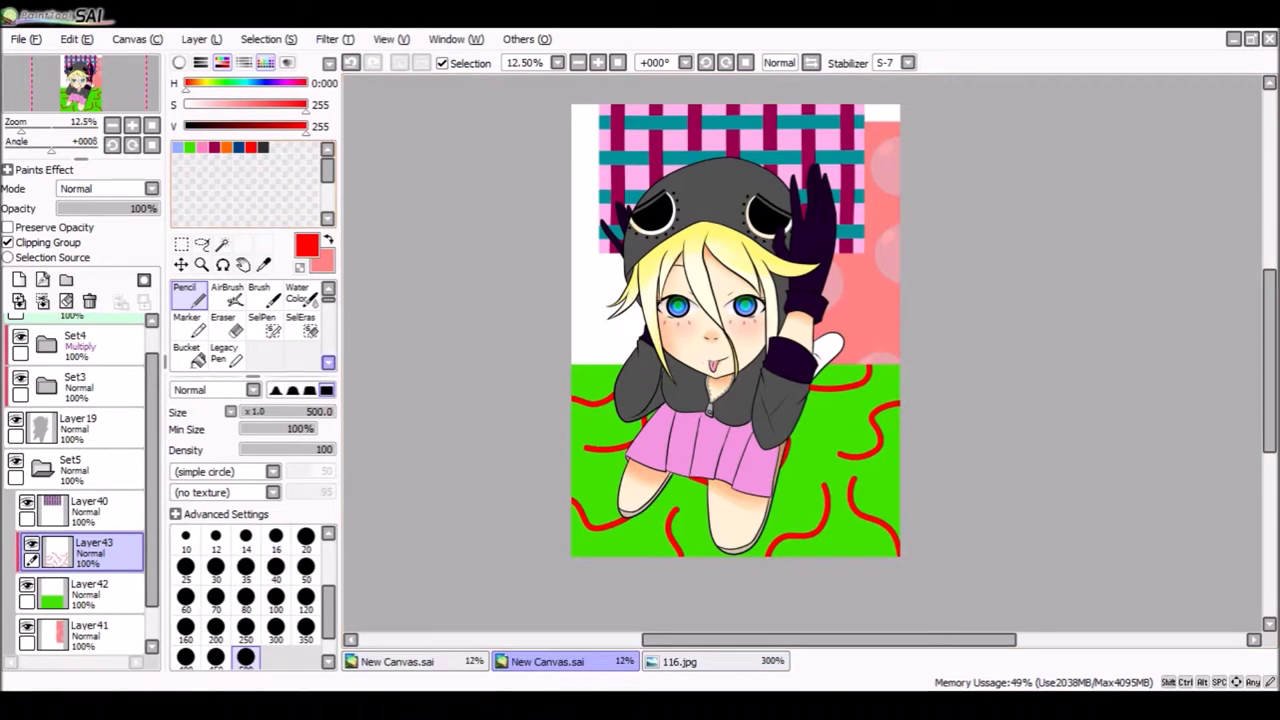
pyautogui.press('Delete')
# Paint a red cross from two crossed rectangular selections on the green area and rotate it into an X.
pyautogui.press('m')
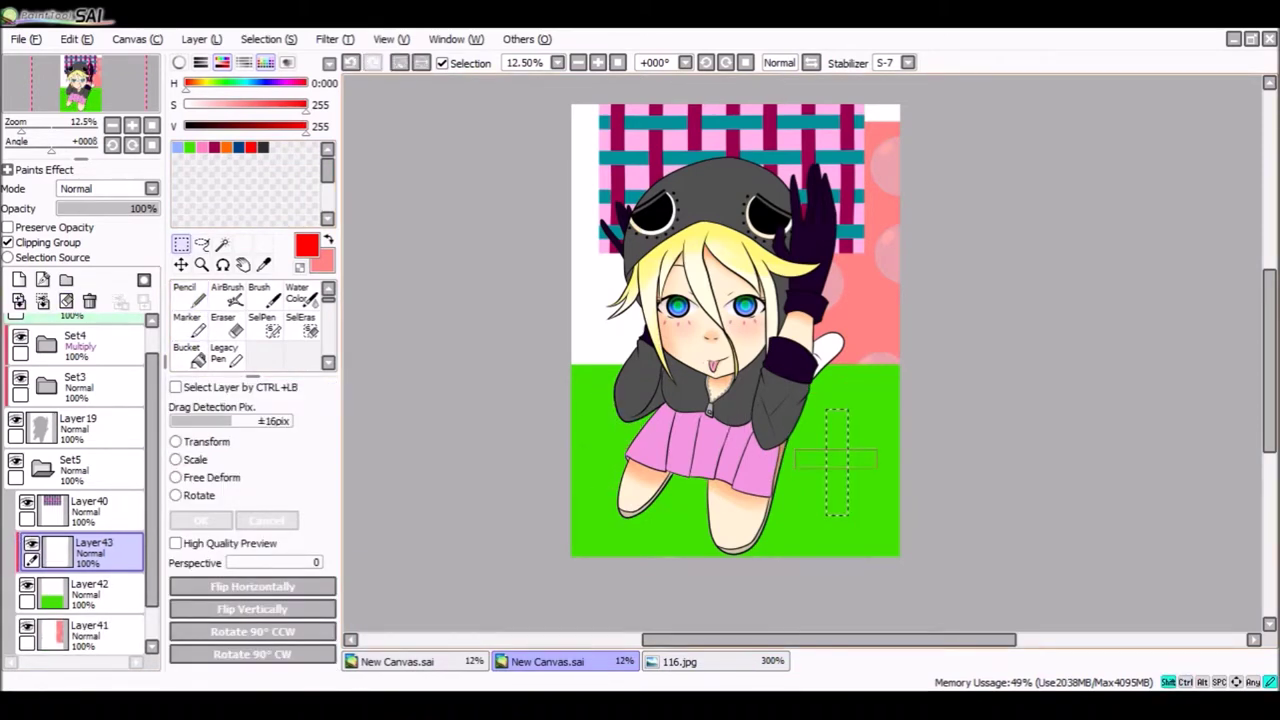
pyautogui.press('n')
pyautogui.click(837, 462)
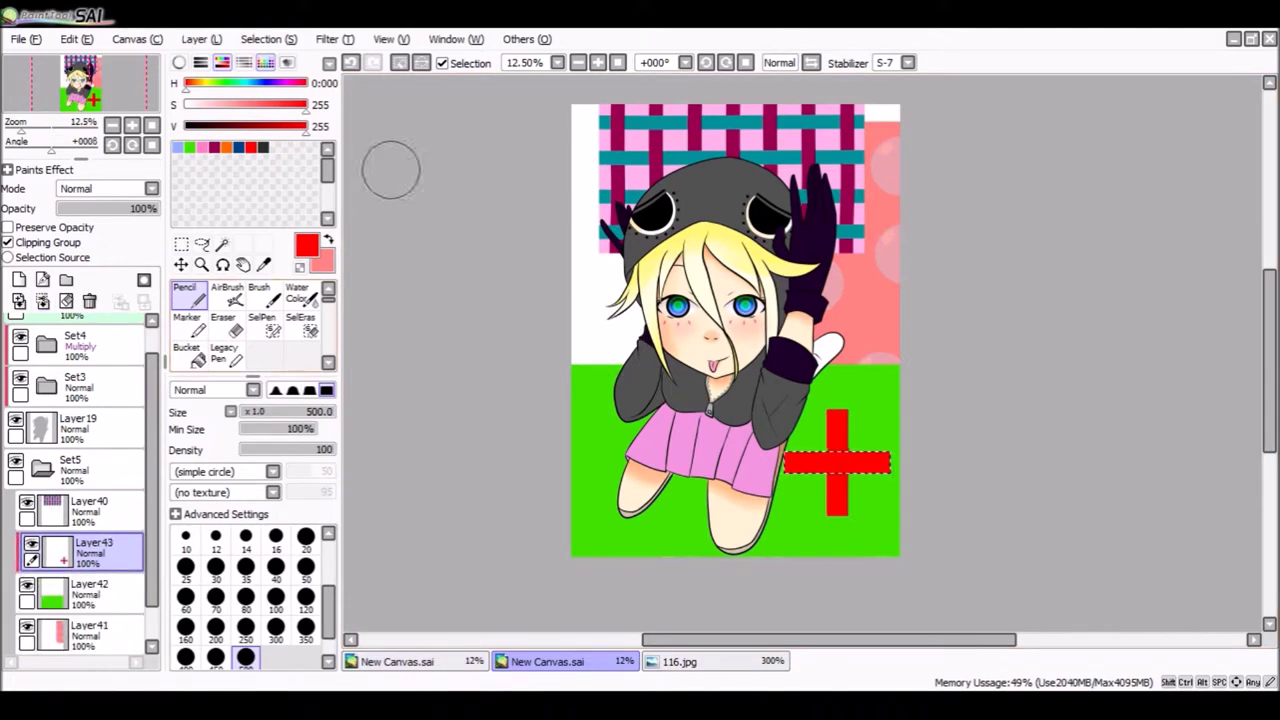
pyautogui.press('m')
pyautogui.hotkey('ctrl', 't')
pyautogui.moveTo(905, 500)
pyautogui.mouseDown()
pyautogui.moveTo(965, 440)
pyautogui.moveTo(807, 490)
pyautogui.moveTo(832, 502)
pyautogui.mouseUp()
pyautogui.press('Return')
# Copy the red X onto a new layer and move the copy to the canvas's lower-left corner.
pyautogui.press('a')
pyautogui.hotkey('ctrl', 'c')
pyautogui.hotkey('ctrl', 'v')
pyautogui.moveTo(676, 342); pyautogui.dragTo(760, 440)
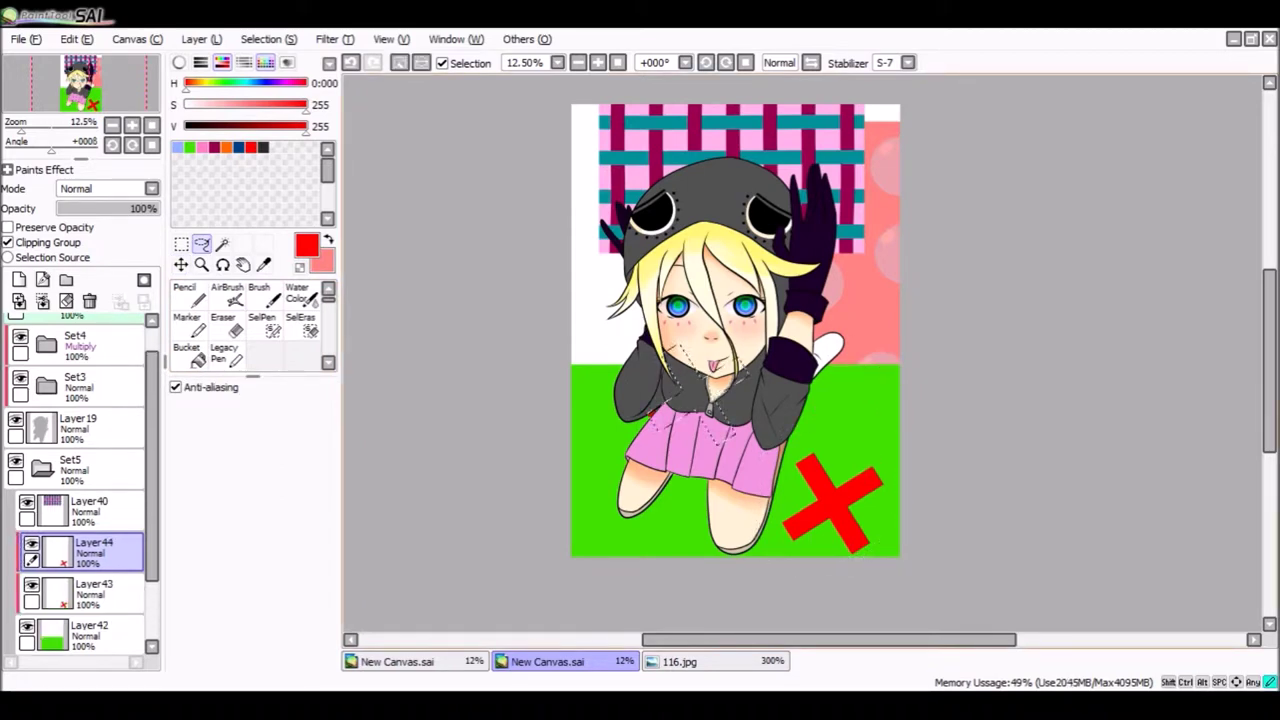
pyautogui.moveTo(610, 415); pyautogui.dragTo(600, 542)
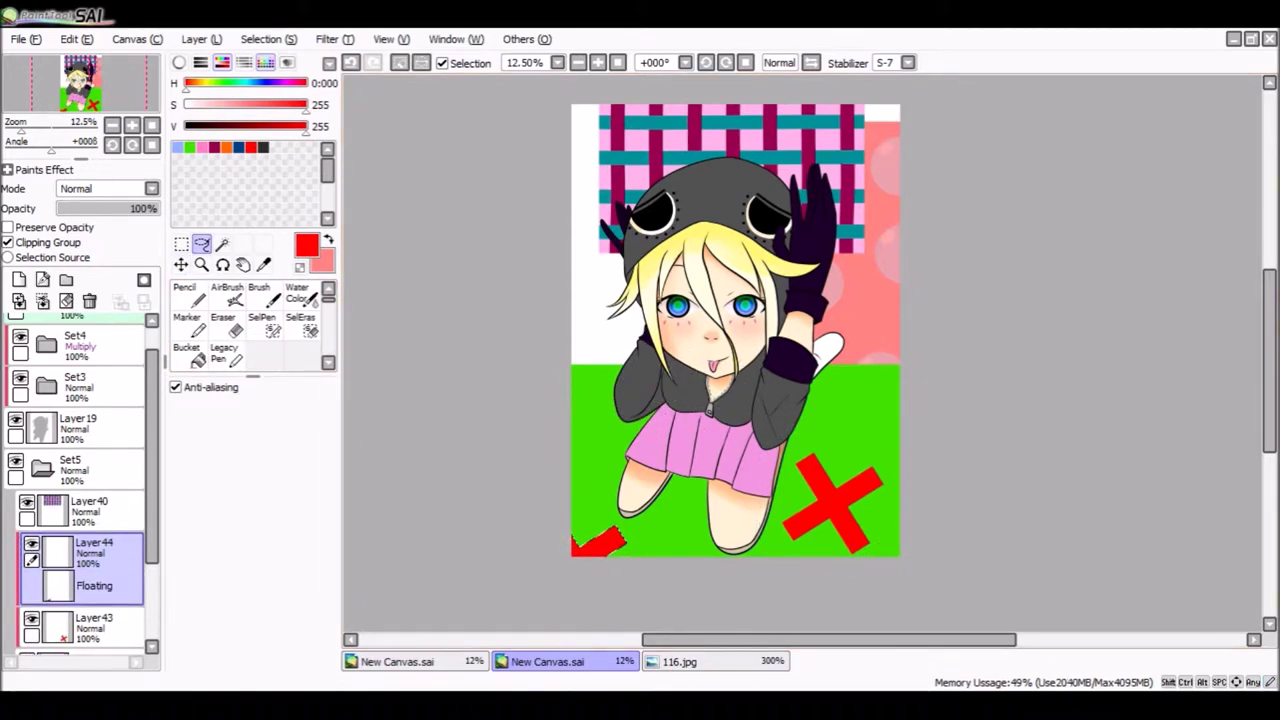
# Place further copies of the red X around the green area and merge all the crosses into the green rectangle's layer.
pyautogui.press('v')
pyautogui.hotkey('ctrl', 'e')
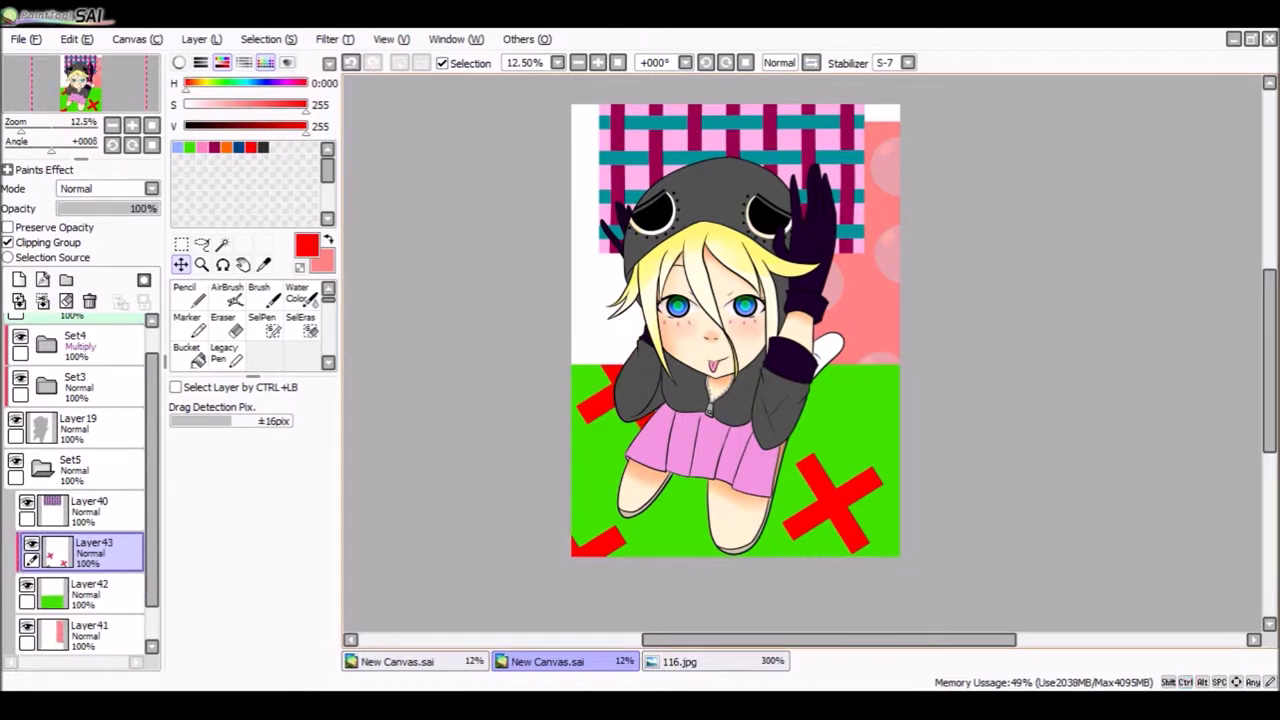
pyautogui.hotkey('ctrl', 'z')
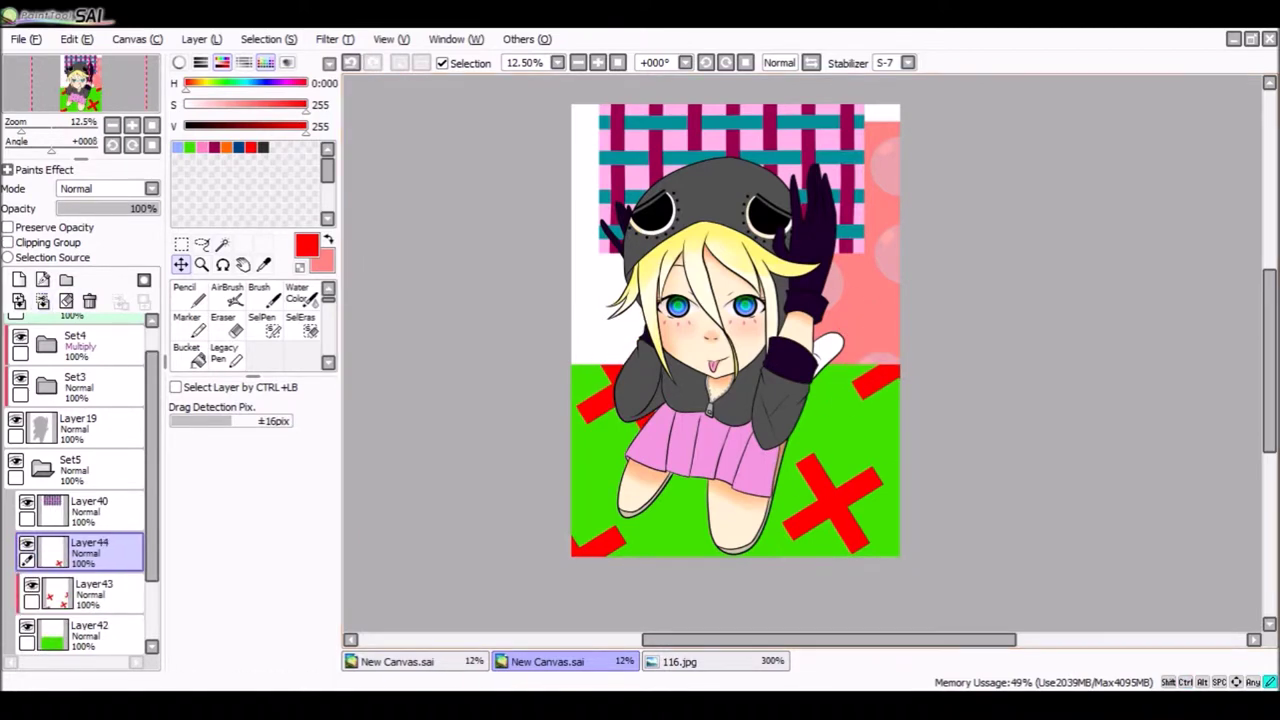
pyautogui.hotkey('ctrl', 'e')
pyautogui.click(187, 354)
pyautogui.hotkey('ctrl', 'e')
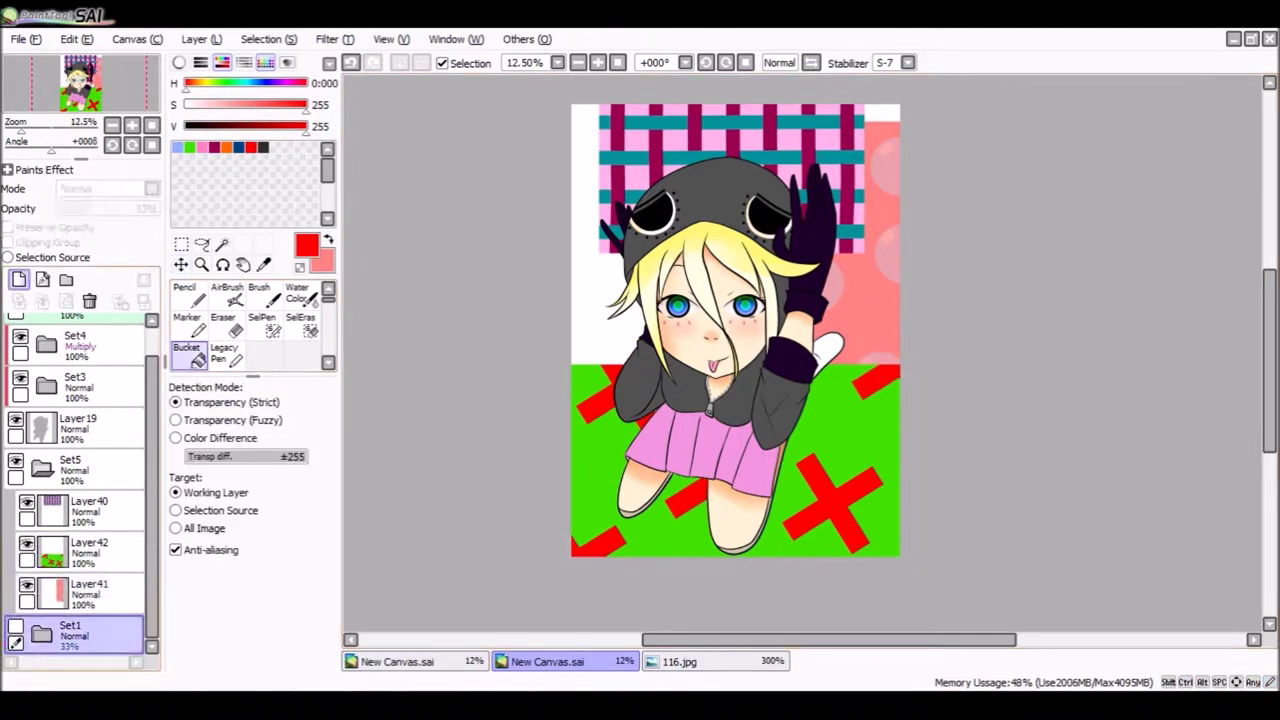
# Fill a new layer behind the patterned rectangles with light blue, and try a teal fill sampled from the stripes before undoing it.
pyautogui.click(600, 240)
pyautogui.keyDown('alt'); pyautogui.click(620, 157); pyautogui.keyUp('alt')
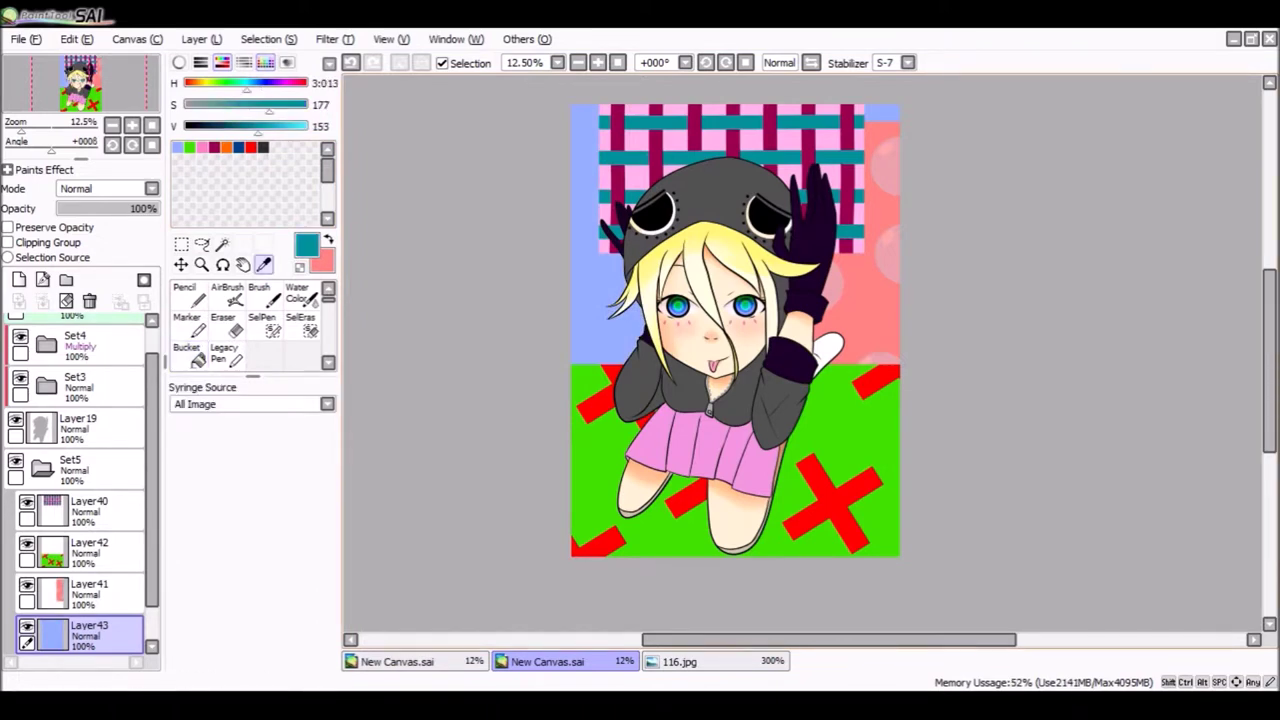
pyautogui.click(600, 240)
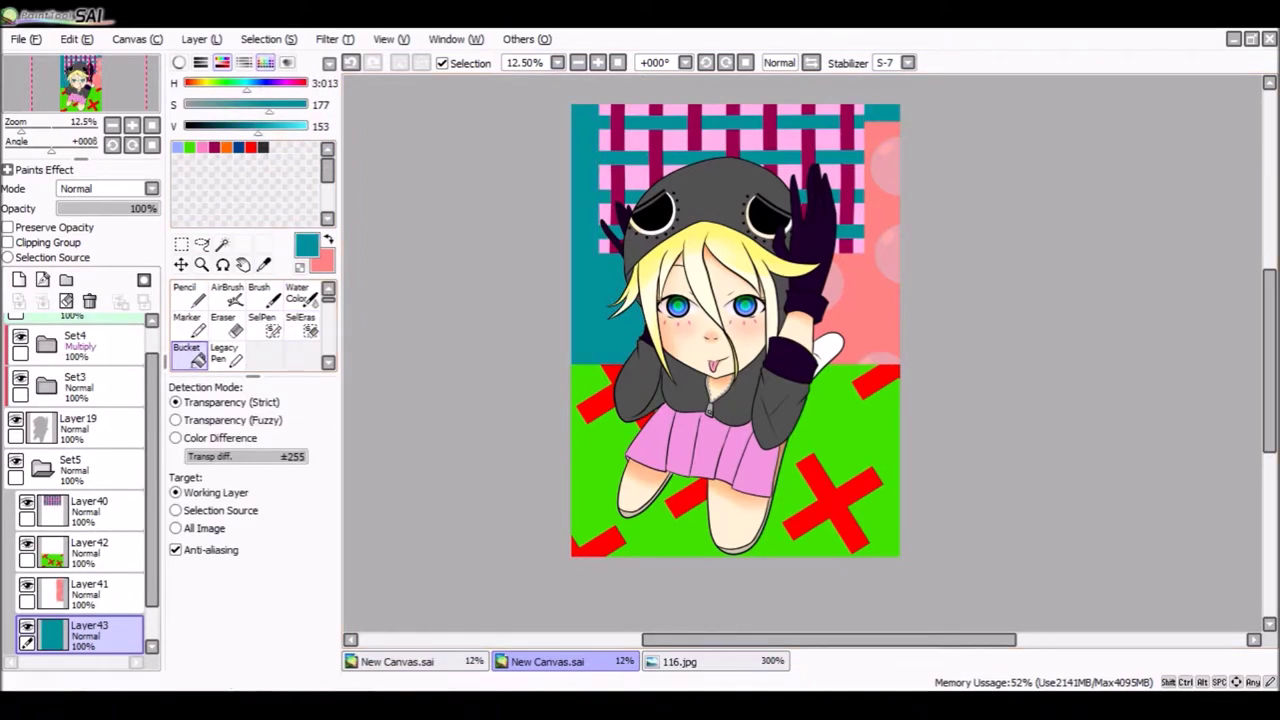
pyautogui.hotkey('ctrl', 'z')
# Paint soft white clouds over the light blue background with the AirBrush at size 350.
pyautogui.press('v')
pyautogui.moveTo(604, 276); pyautogui.dragTo(686, 186)
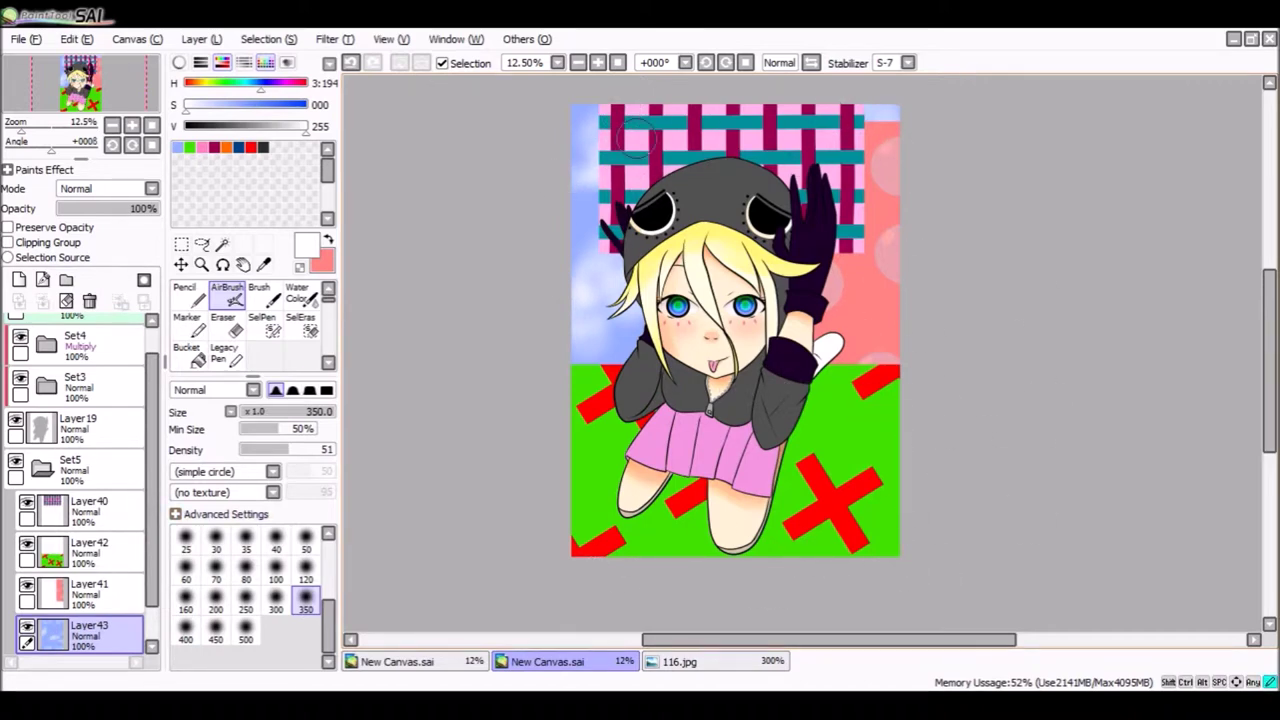
# Try brighter white highlights on a new Luminosity layer above the clouds, and clear them.
pyautogui.click(18, 279)
pyautogui.press('c')
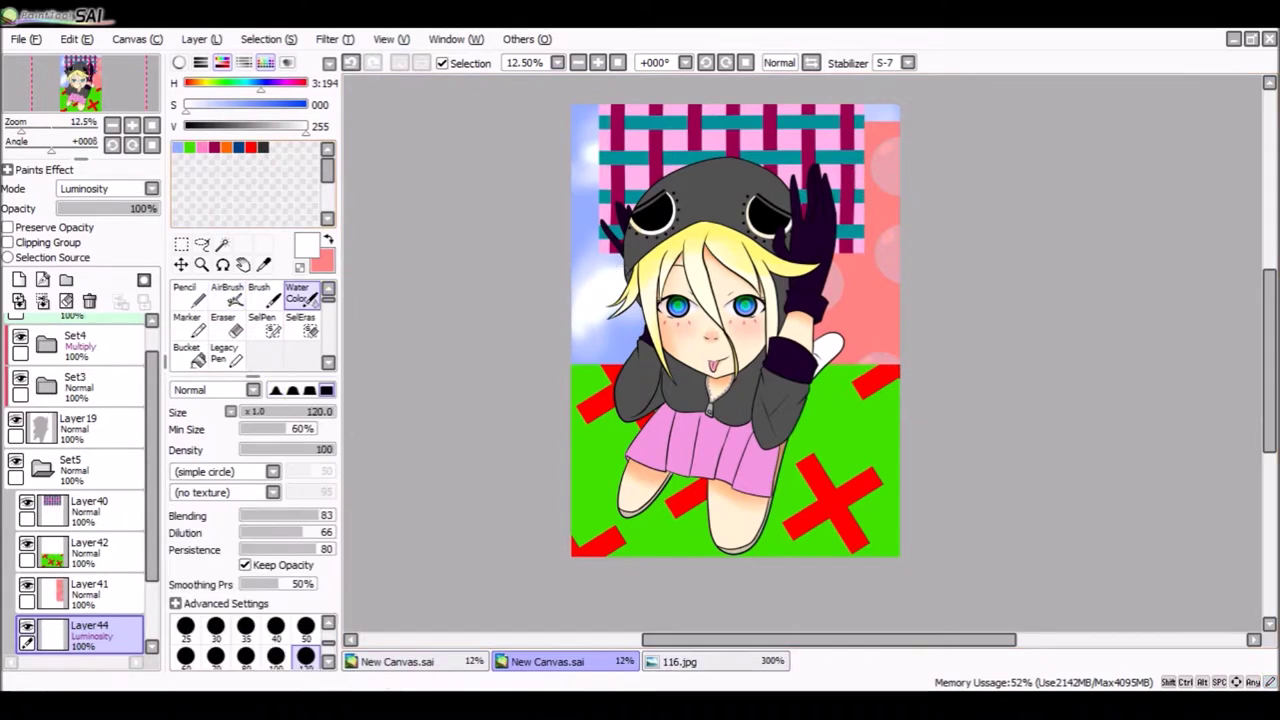
pyautogui.press(']')
pyautogui.press(']')
pyautogui.press(']')
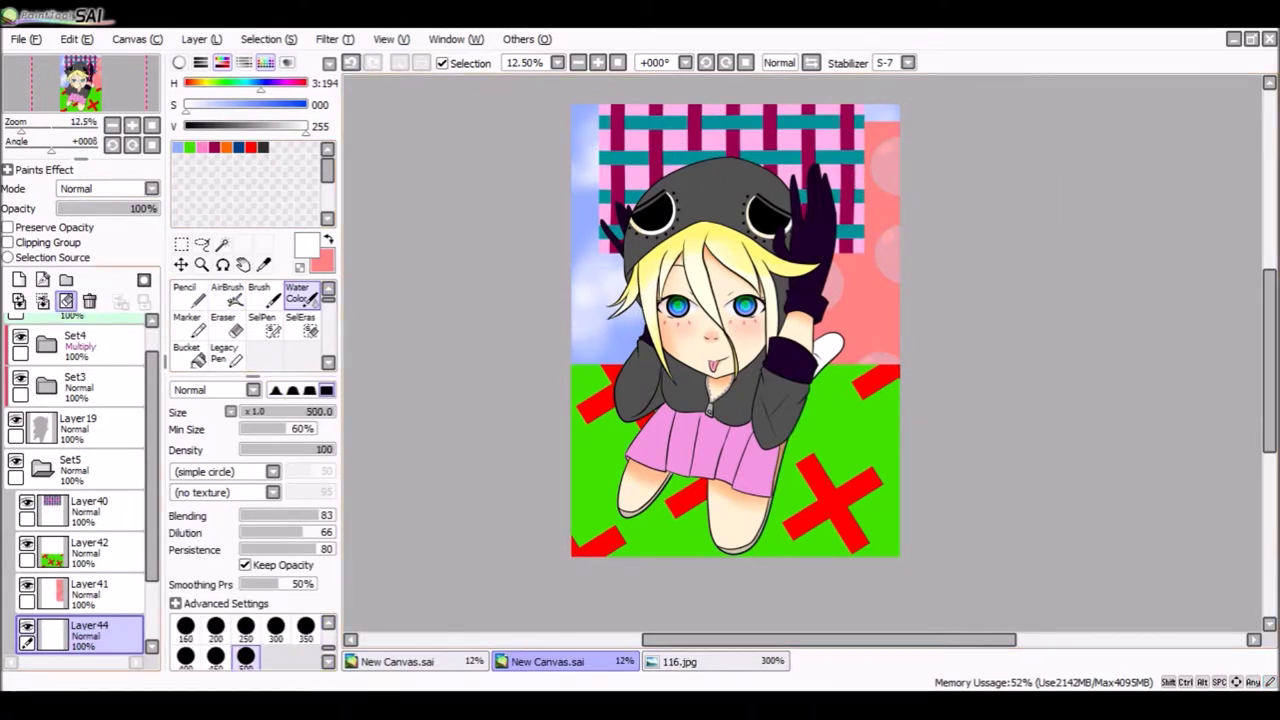
# Clip a new layer to the pink skirt and paint a white shadow shape along the jacket hem with the Pencil at size 50.
pyautogui.scroll(4, 1152, 432)
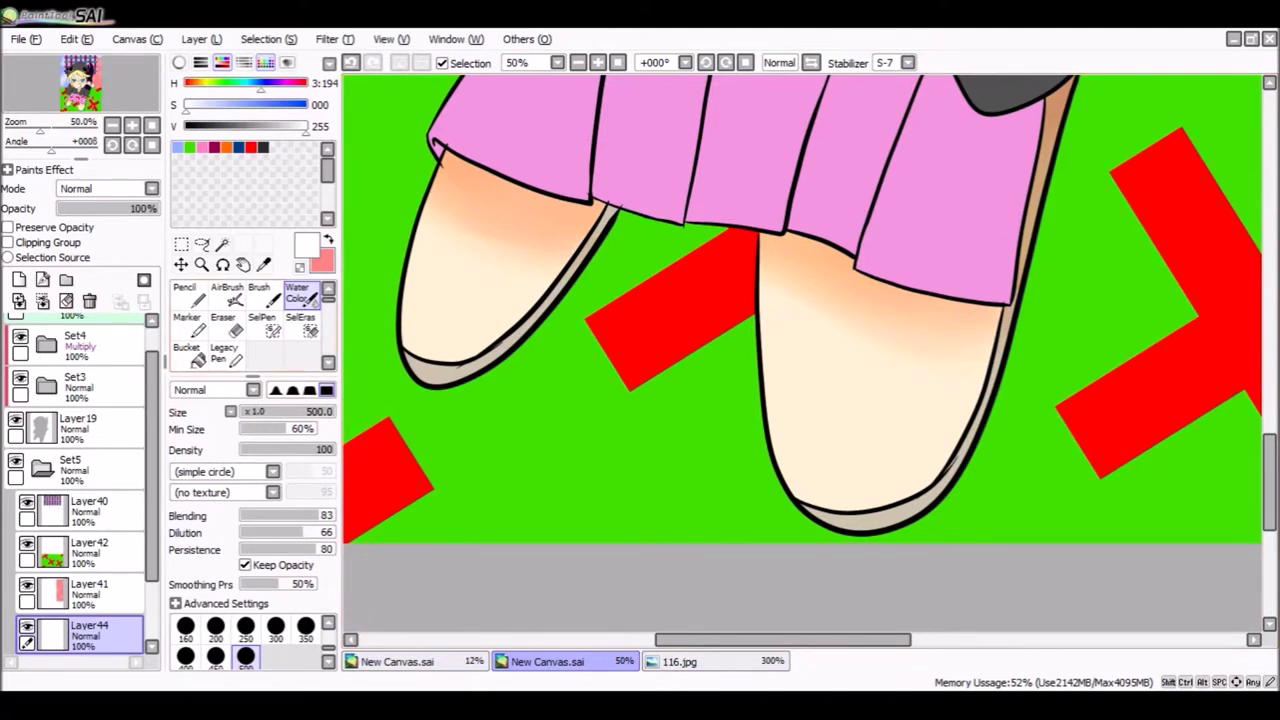
pyautogui.scroll(5, 800, 350)
pyautogui.scroll(5, 80, 480)
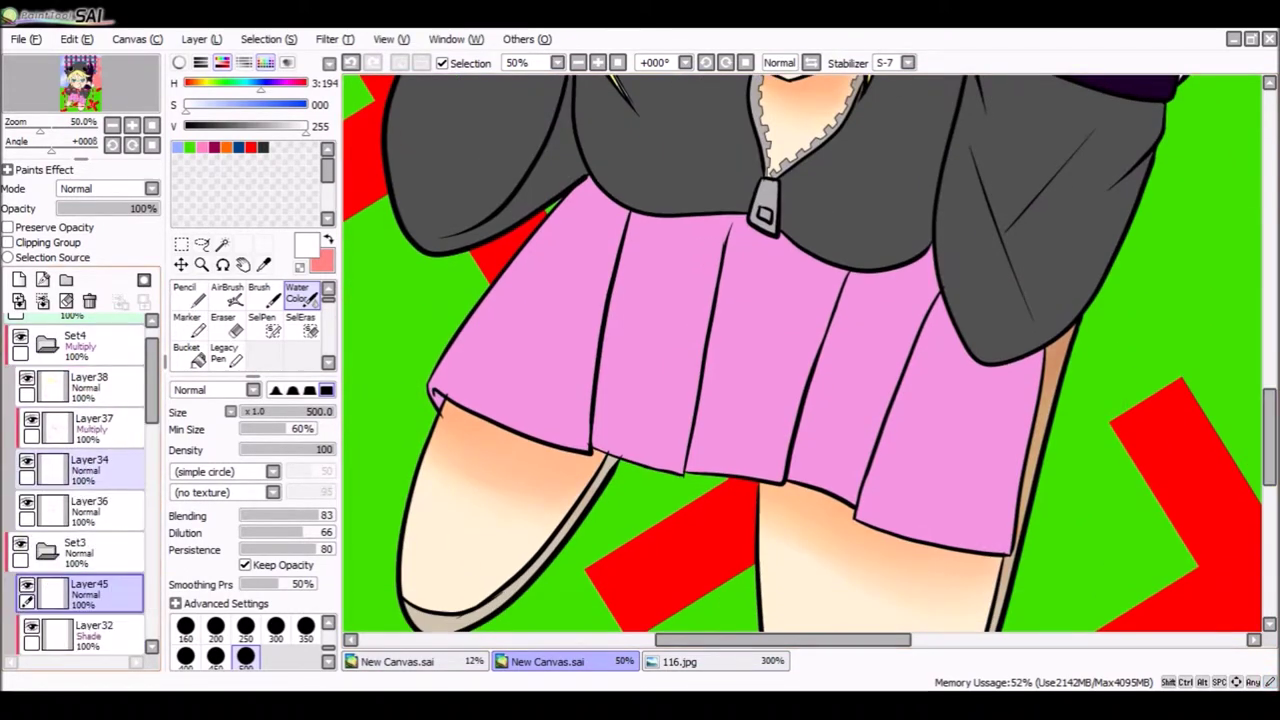
pyautogui.moveTo(88, 612)
pyautogui.mouseDown()
pyautogui.moveTo(88, 640)
pyautogui.moveTo(88, 470)
pyautogui.mouseUp()
pyautogui.click(8, 242)
pyautogui.click(183, 292)
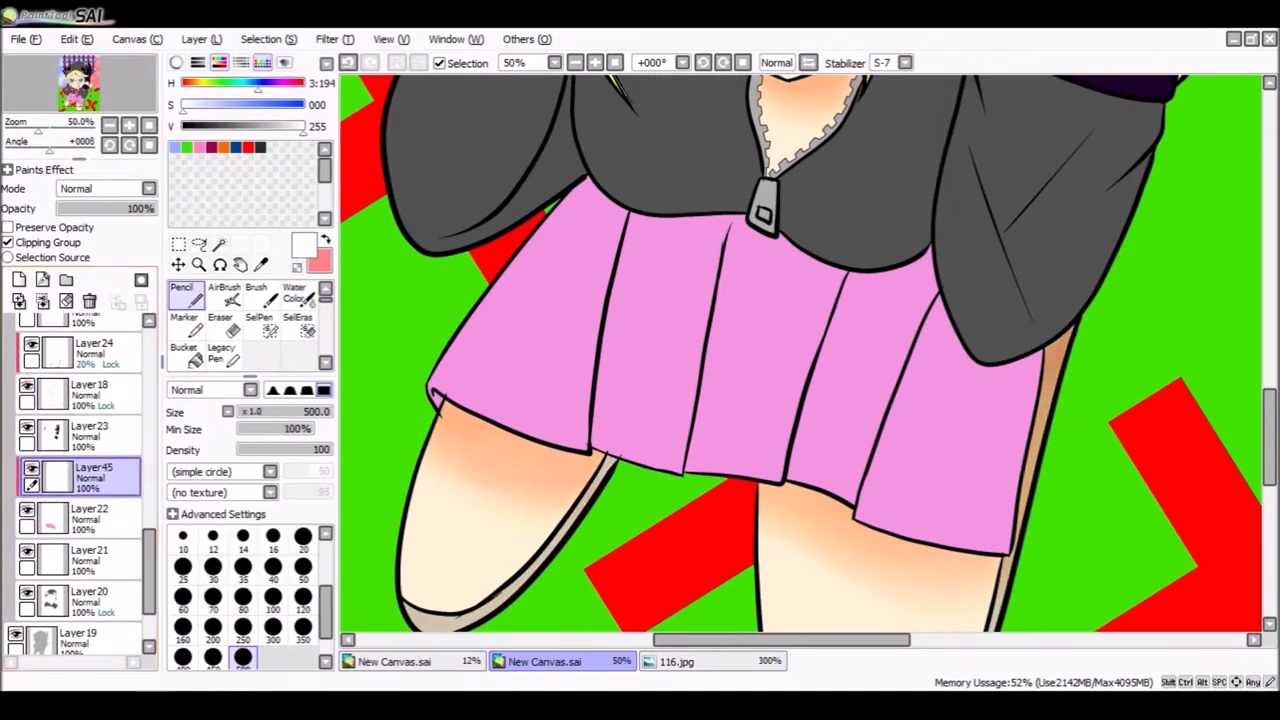
pyautogui.moveTo(527, 230)
pyautogui.mouseDown()
pyautogui.moveTo(696, 246)
pyautogui.moveTo(947, 340)
pyautogui.mouseUp()
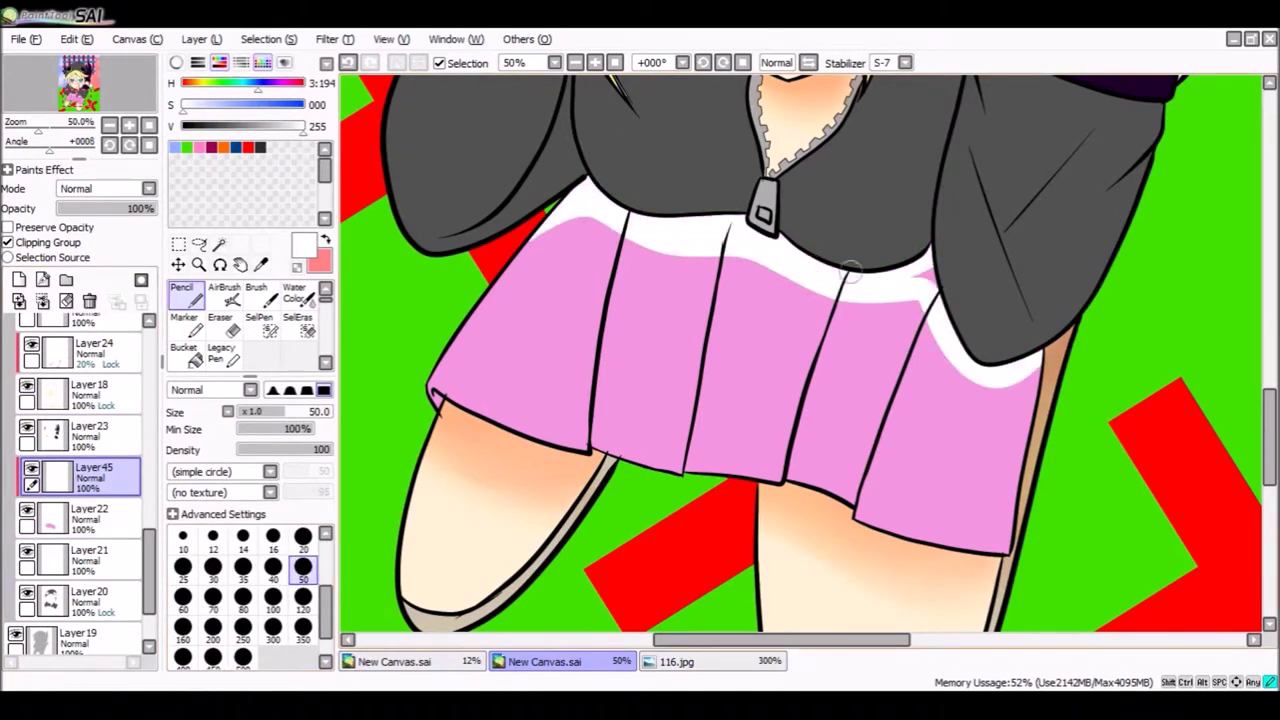
# Extend the white shadow shapes down along the skirt's pleat lines with tapered Pencil strokes at size 9.
pyautogui.press('[')
pyautogui.press('[')
pyautogui.press('[')
pyautogui.press('[')
pyautogui.press('[')
pyautogui.press('[')
pyautogui.press('[')
pyautogui.press('[')
pyautogui.press('[')
pyautogui.press('[')
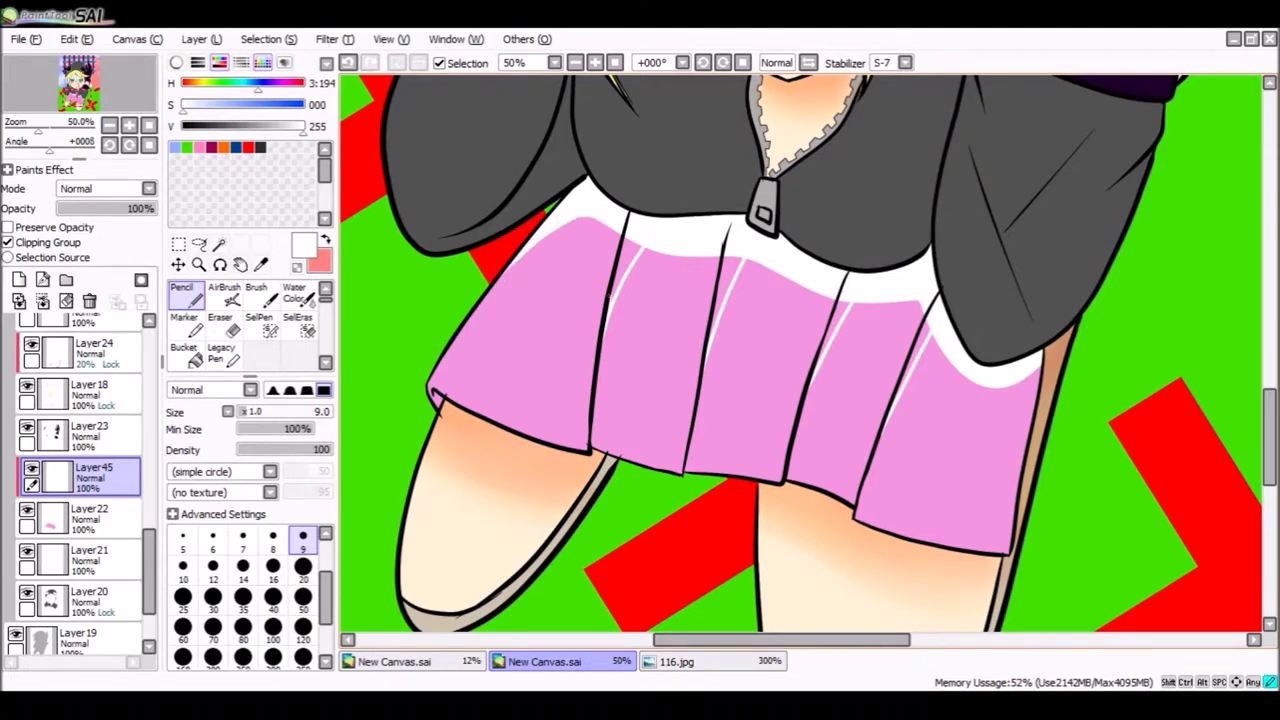
pyautogui.scroll(1, 800, 355)
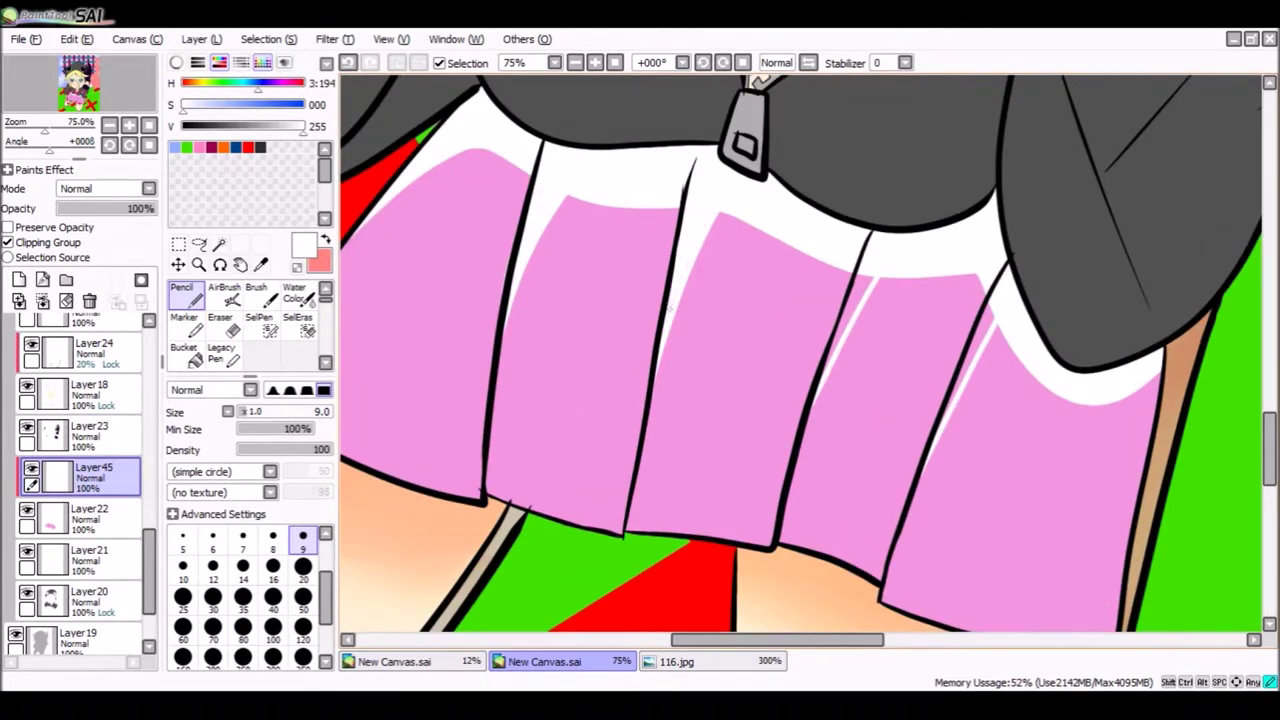
# Select the unpainted area of the skirt shadow layer with the magic wand and clean up stray marks with the Eraser at size 120.
pyautogui.press('w')
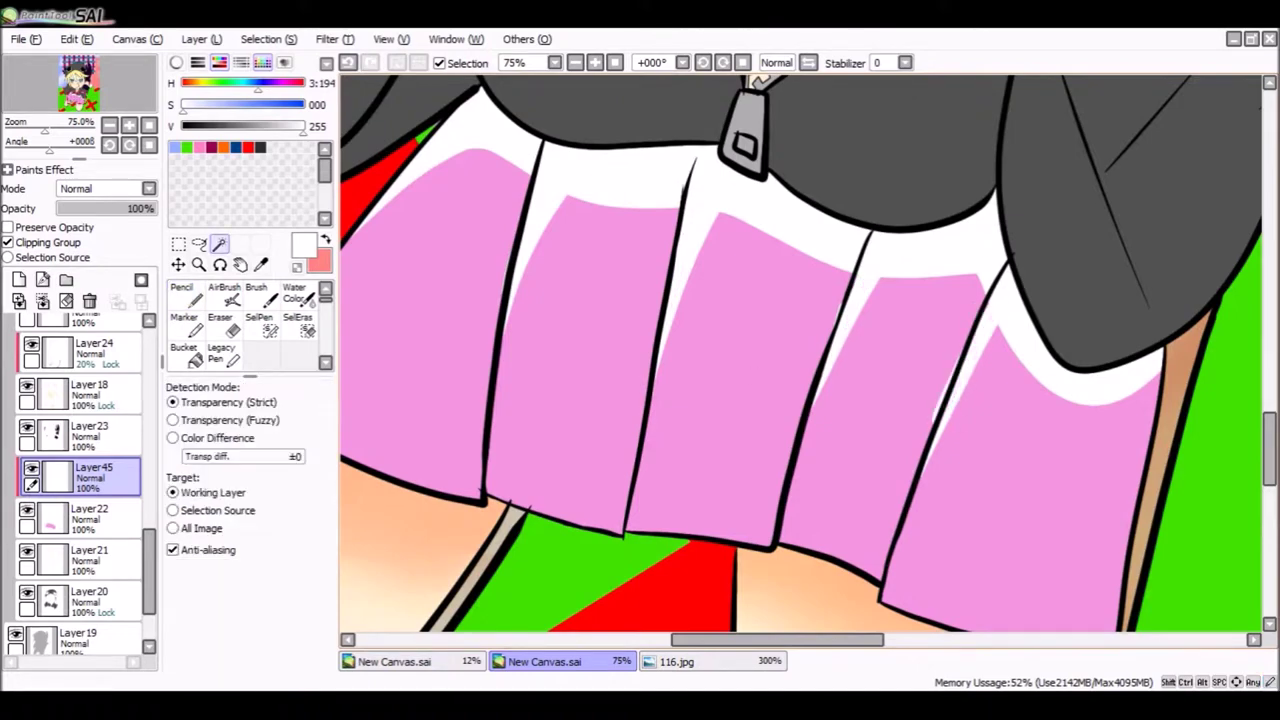
pyautogui.click(800, 300)
pyautogui.press('e')
pyautogui.hotkey('ctrl', 'd')
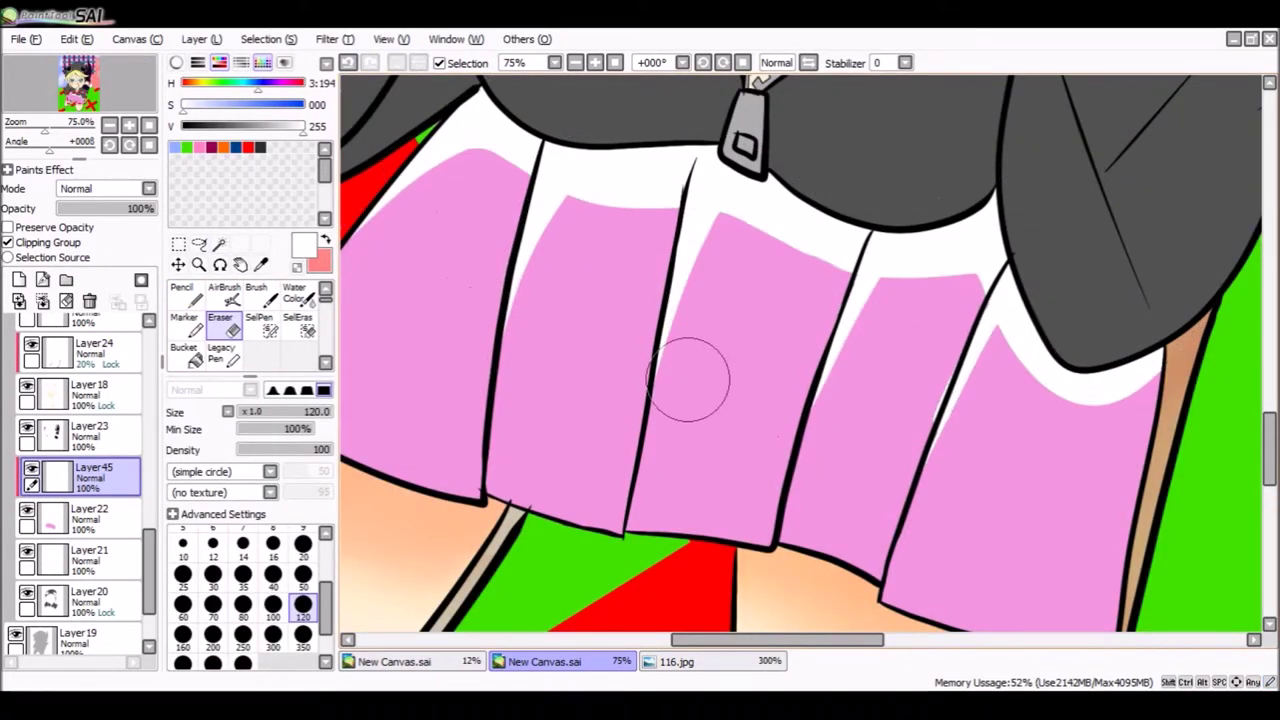
# Set the skirt shadow layer to Multiply and recolour its shapes with the skirt's pink while opacity is preserved.
pyautogui.scroll(-2, 733, 346)
pyautogui.click(105, 188)
pyautogui.click(8, 227)
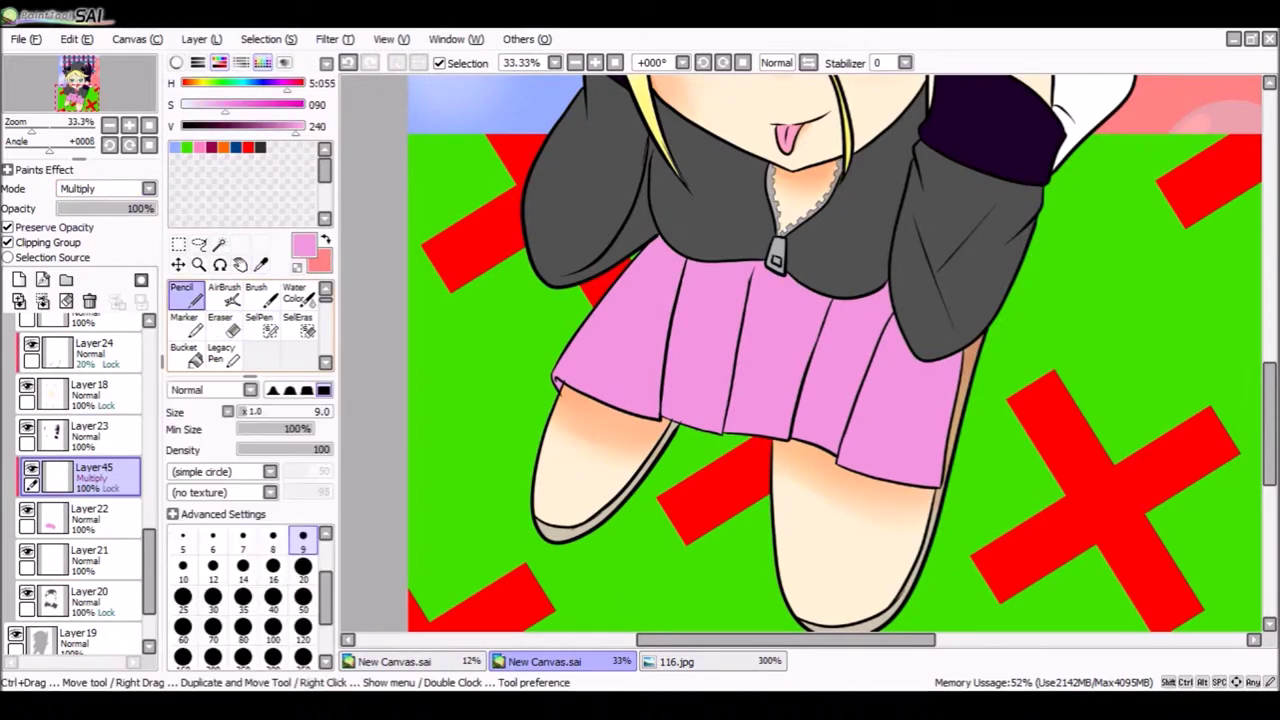
pyautogui.click(182, 295)
pyautogui.scroll(-3, 560, 360)
pyautogui.scroll(4, 560, 360)
pyautogui.click(295, 295)
pyautogui.click(8, 227)
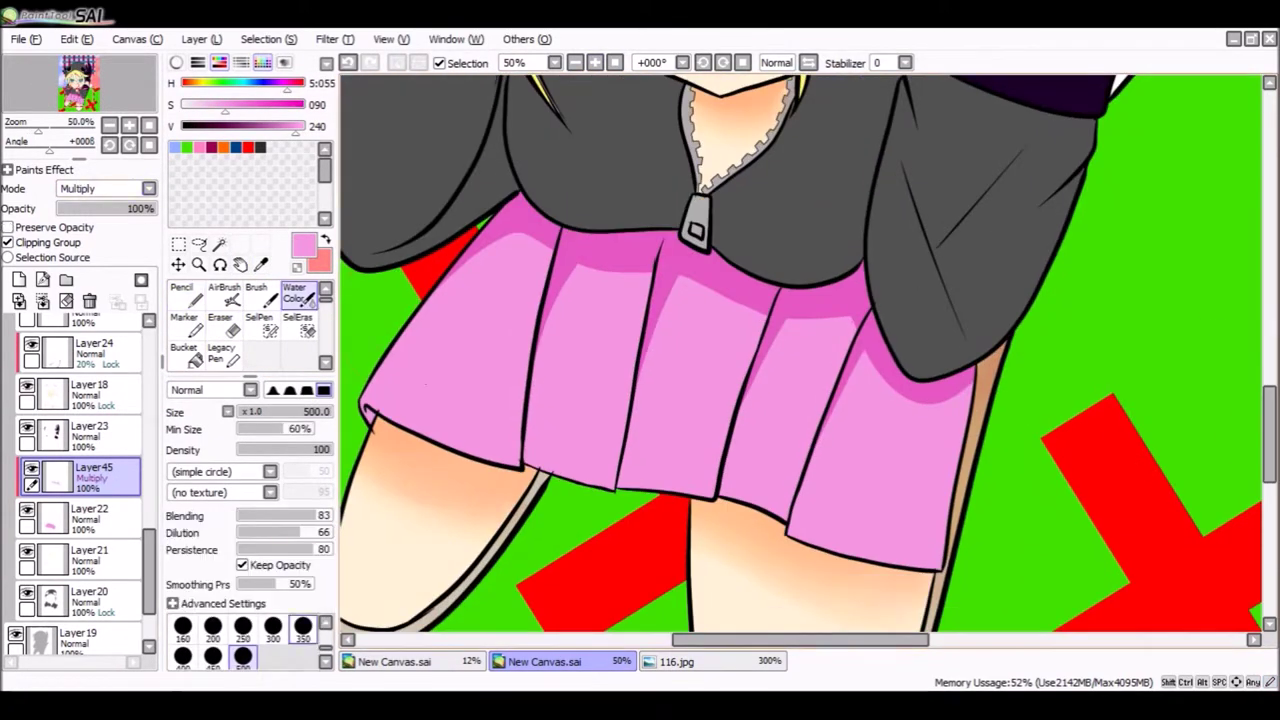
# Soften the skirt shadow edges with the Water Color brush at size 50 and lower the shadow layer's opacity to 56%.
pyautogui.press('[')
pyautogui.press('[')
pyautogui.press('[')
pyautogui.press('[')
pyautogui.press('[')
pyautogui.press('[')
pyautogui.press('[')
pyautogui.press('[')
pyautogui.press('[')
pyautogui.press('[')
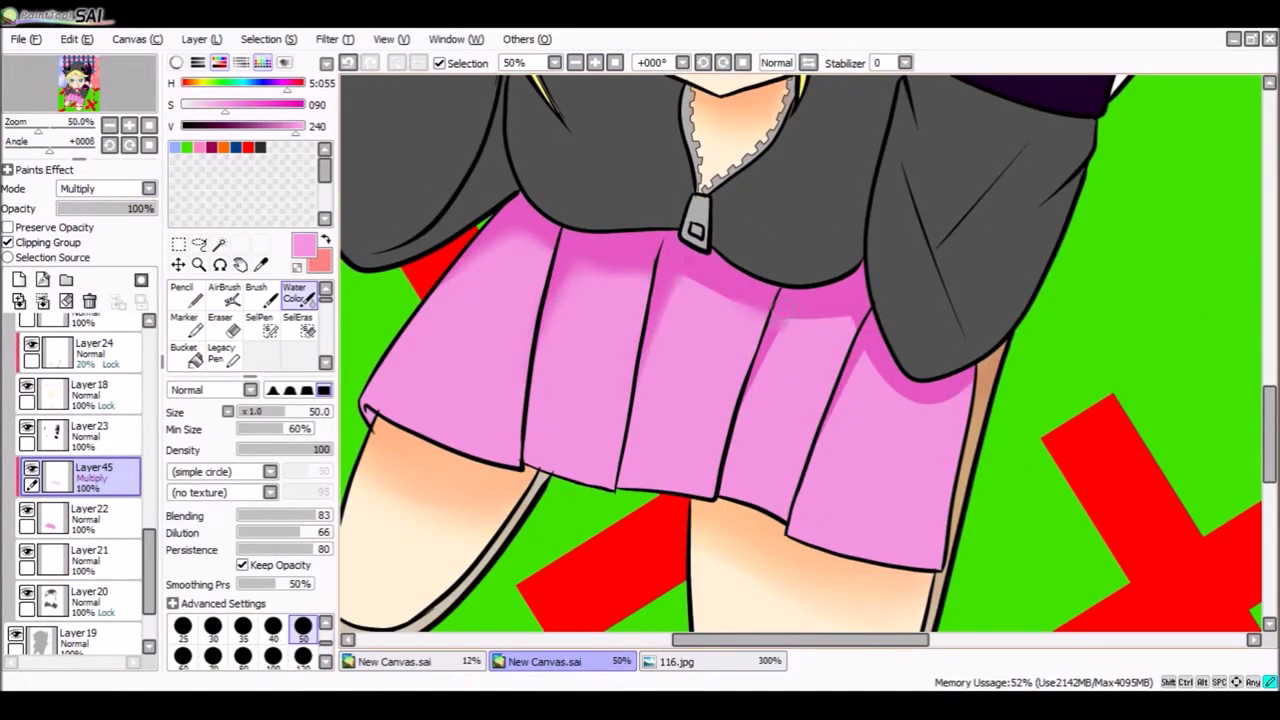
pyautogui.moveTo(155, 208); pyautogui.dragTo(112, 208)
# Add a Multiply layer clipped to the grey jacket and paint shadows below the face and gloves in the jacket's grey, at size 20.
pyautogui.scroll(5, 700, 350)
pyautogui.click(19, 279)
pyautogui.press('n')
pyautogui.keyDown('alt'); pyautogui.click(497, 258); pyautogui.keyUp('alt')
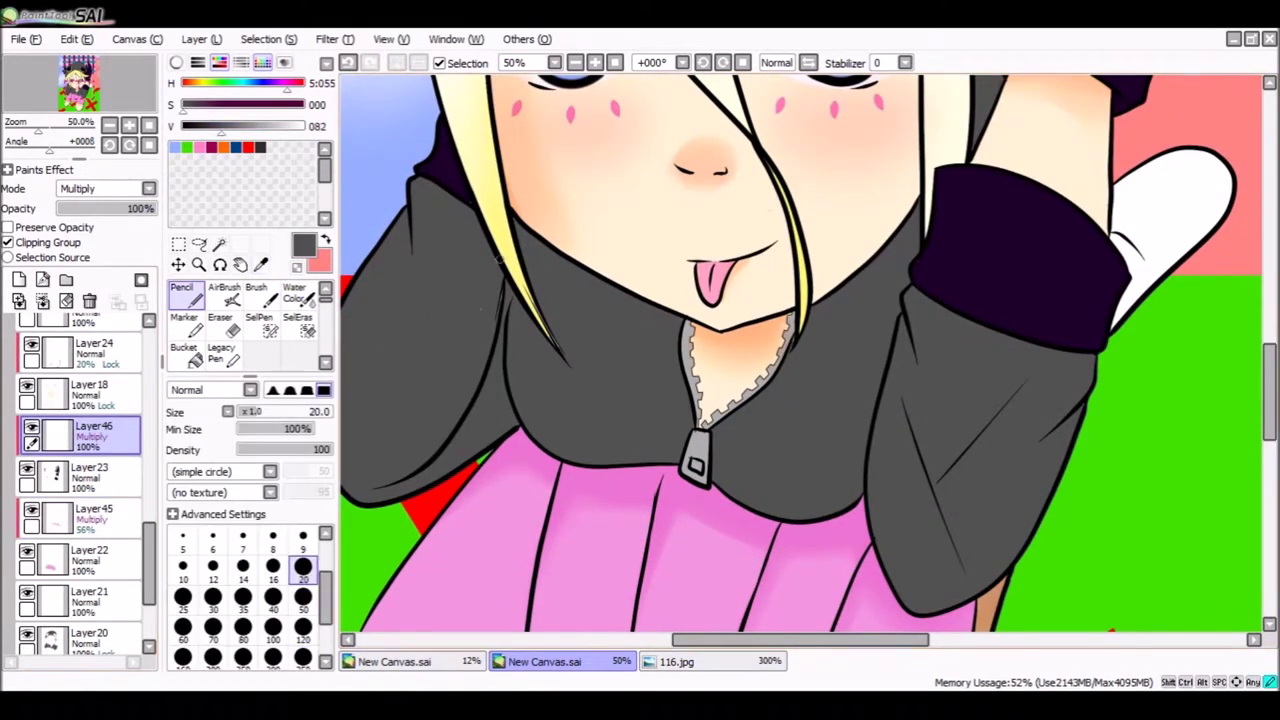
pyautogui.moveTo(90, 433); pyautogui.dragTo(90, 612)
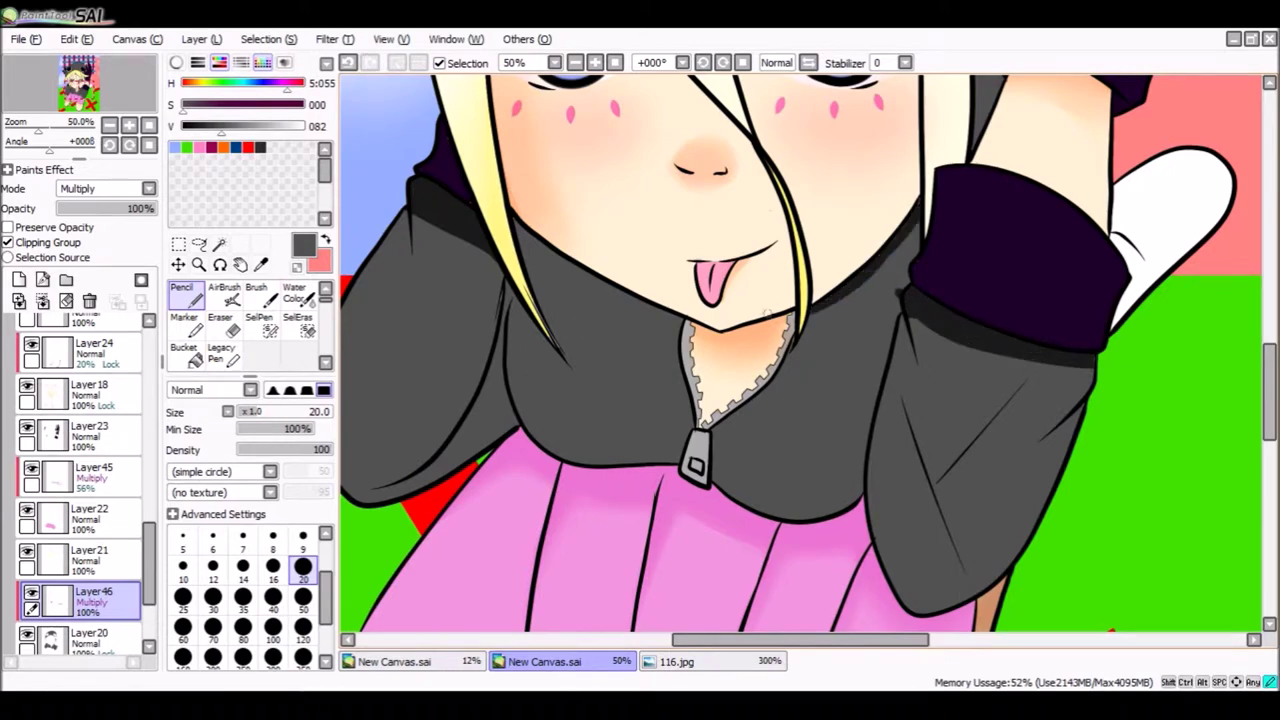
# Extend the jacket shadows around the collar, sleeve folds and zipper, and trim them with the Eraser at size 20.
pyautogui.scroll(2, 910, 286)
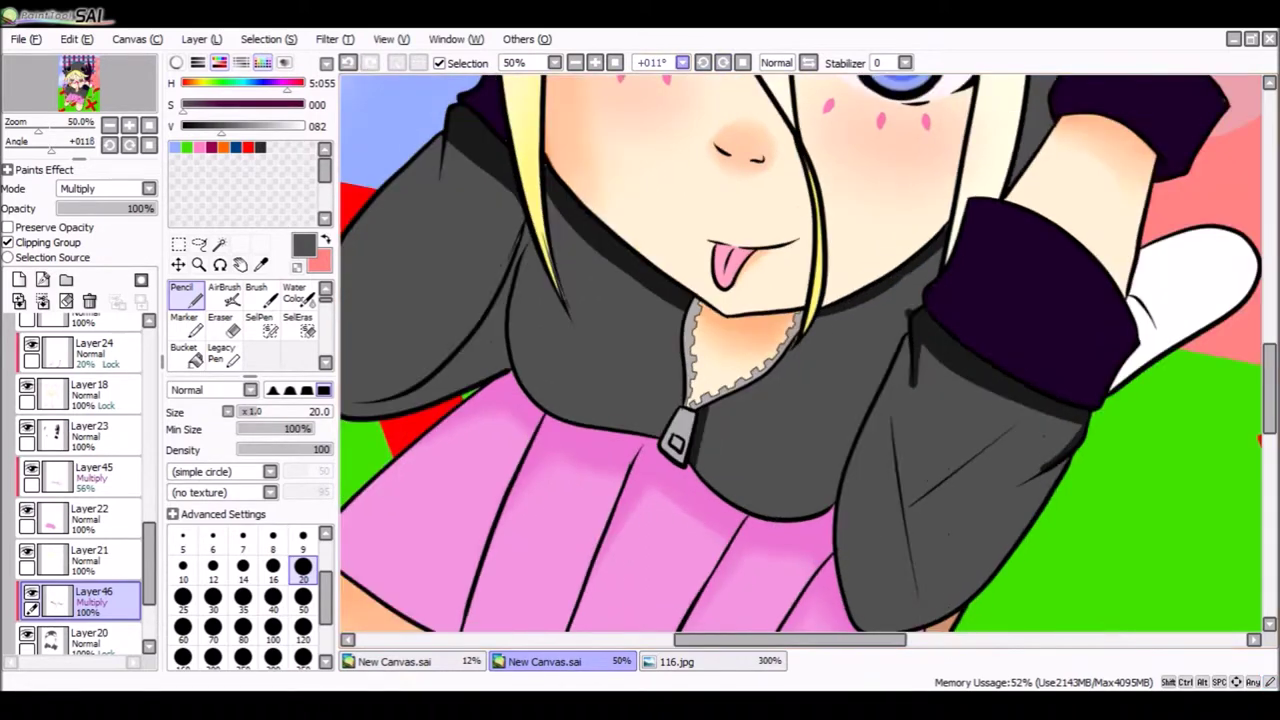
pyautogui.press('e')
pyautogui.press('[')
pyautogui.press('[')
pyautogui.press('[')
pyautogui.press('[')
pyautogui.press('[')
pyautogui.press('[')
pyautogui.press('[')
pyautogui.press('[')
pyautogui.press('[')
pyautogui.press('[')
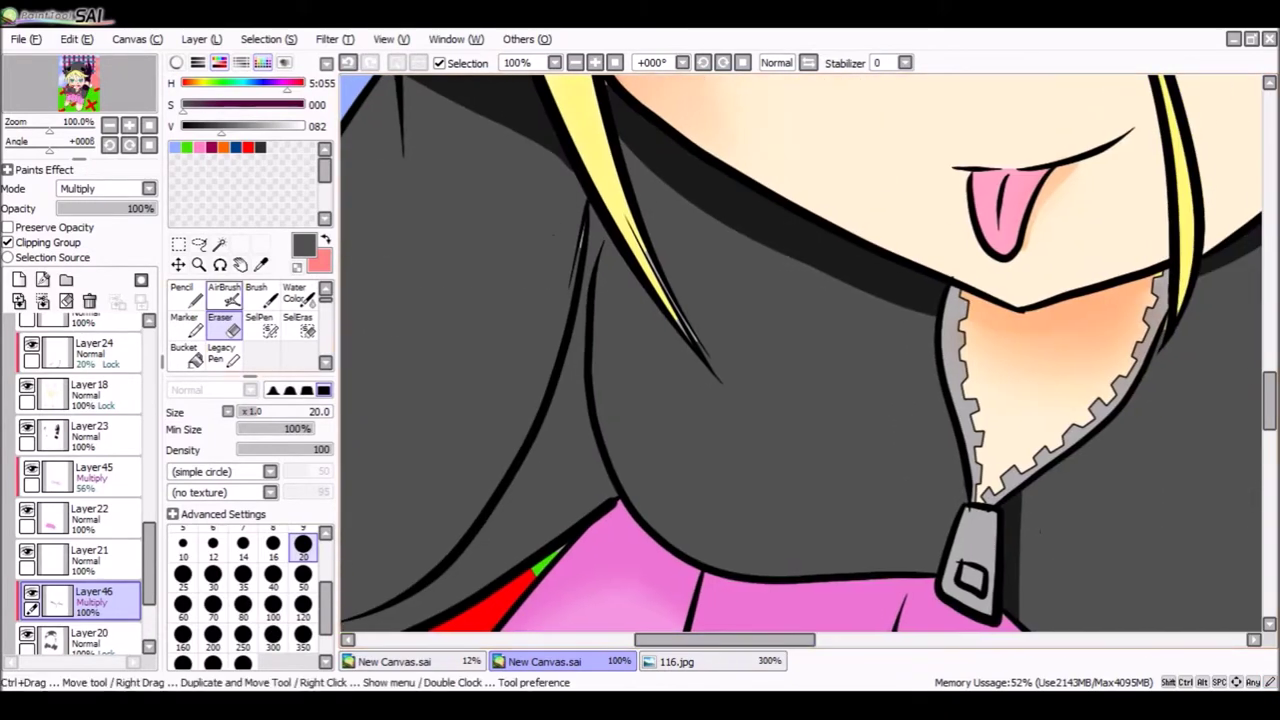
# Blend the jacket shadows below the face and the glove cuffs with the Water Color brush at size 120.
pyautogui.click(88, 630)
pyautogui.press('n')
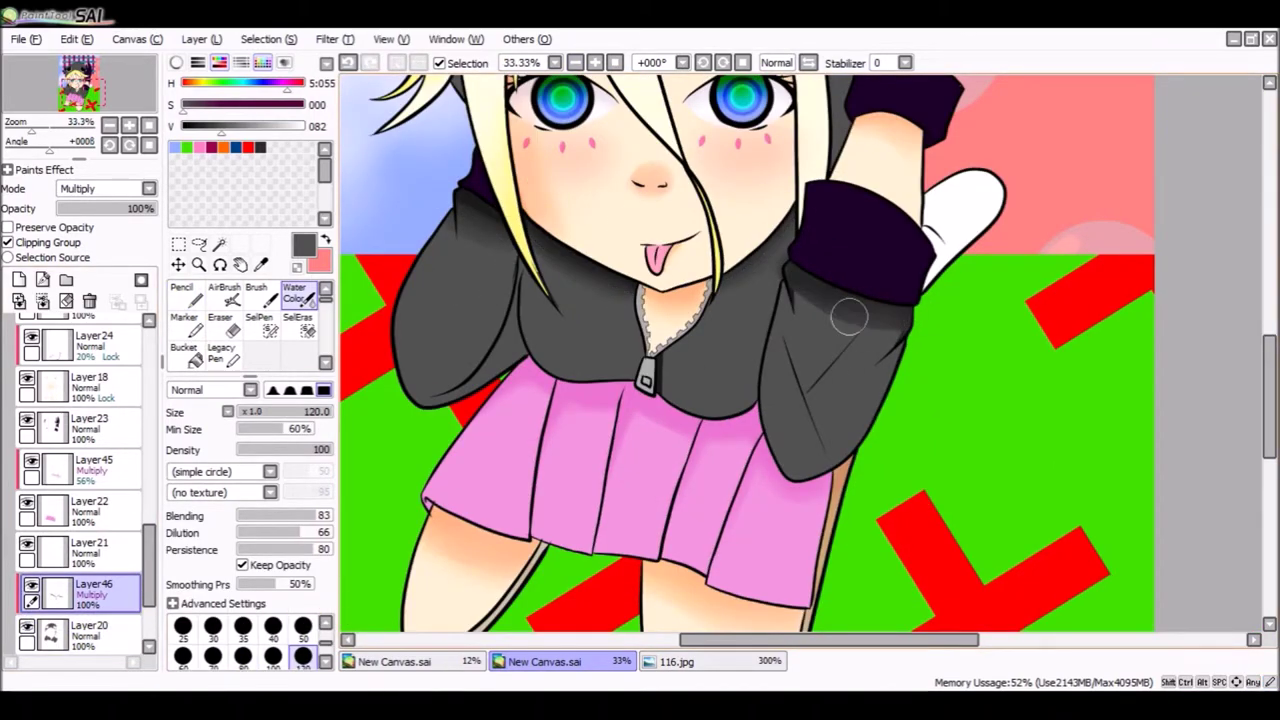
pyautogui.press('e')
pyautogui.press('e')
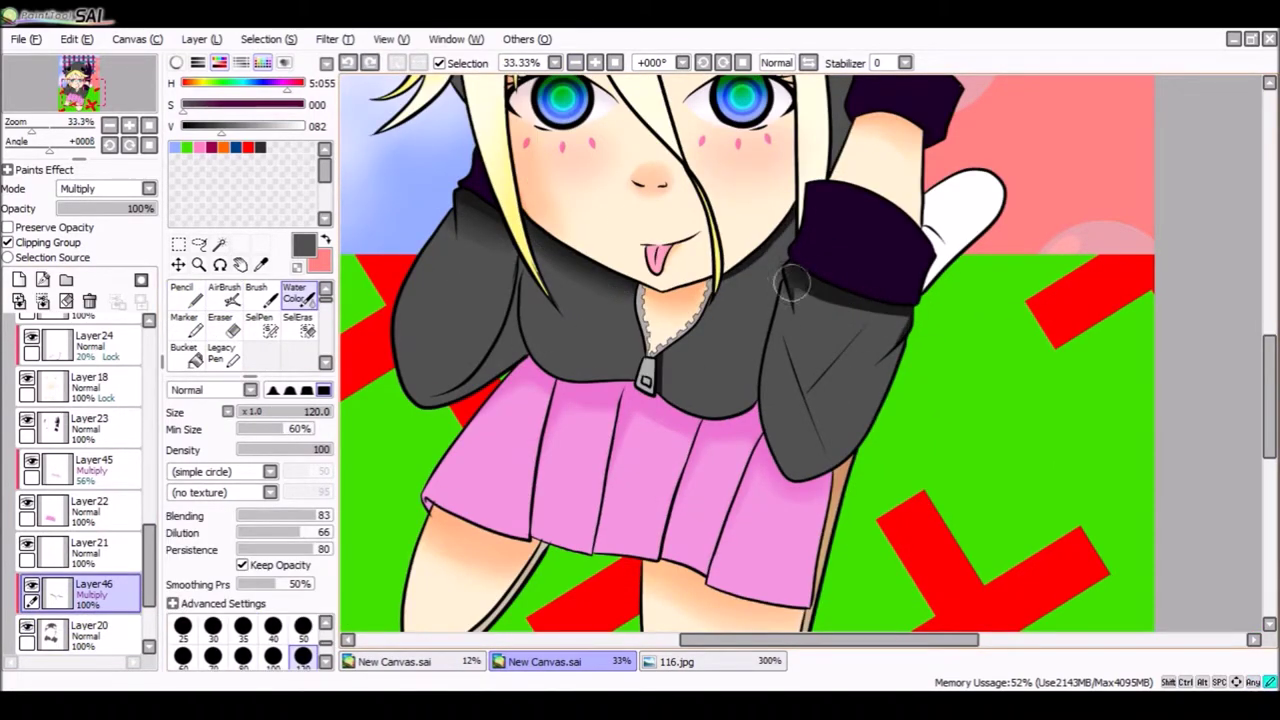
pyautogui.press('e')
pyautogui.press('e')
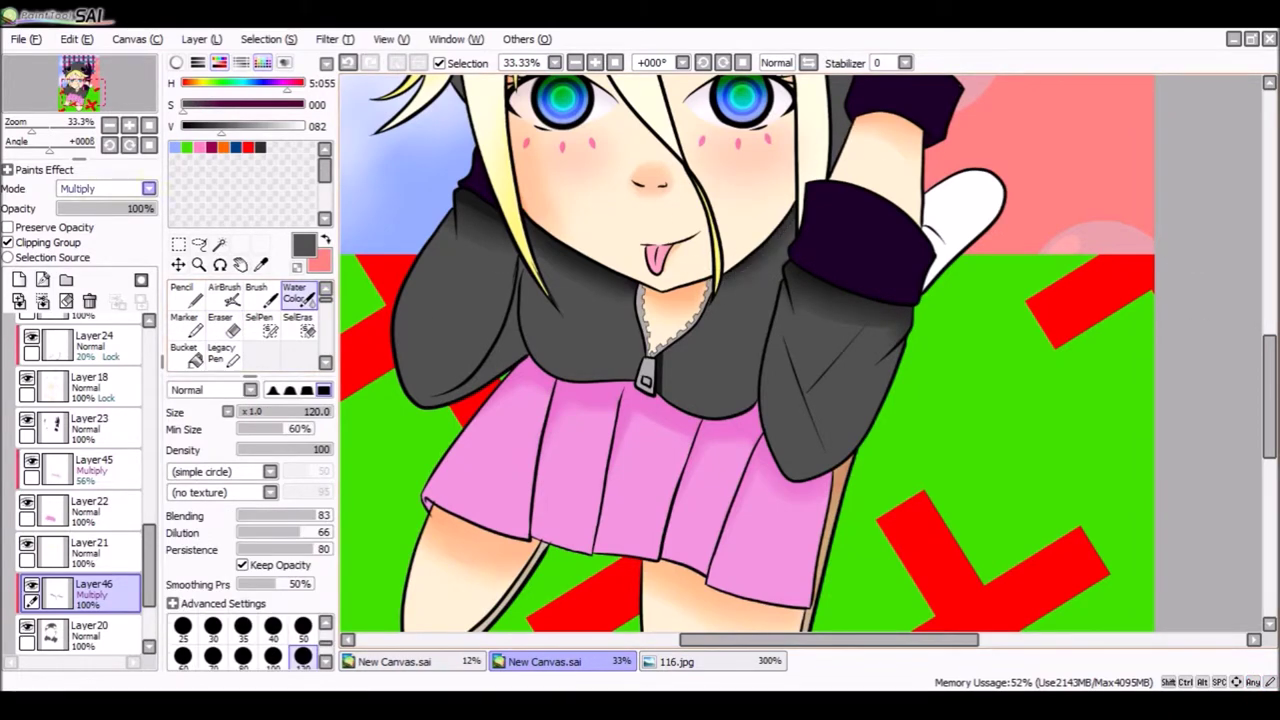
# Lower the jacket shadow layer's opacity to 57% and work on the hood's shadows with the Pencil and Water Color brush.
pyautogui.scroll(8, 750, 350)
pyautogui.press('n')
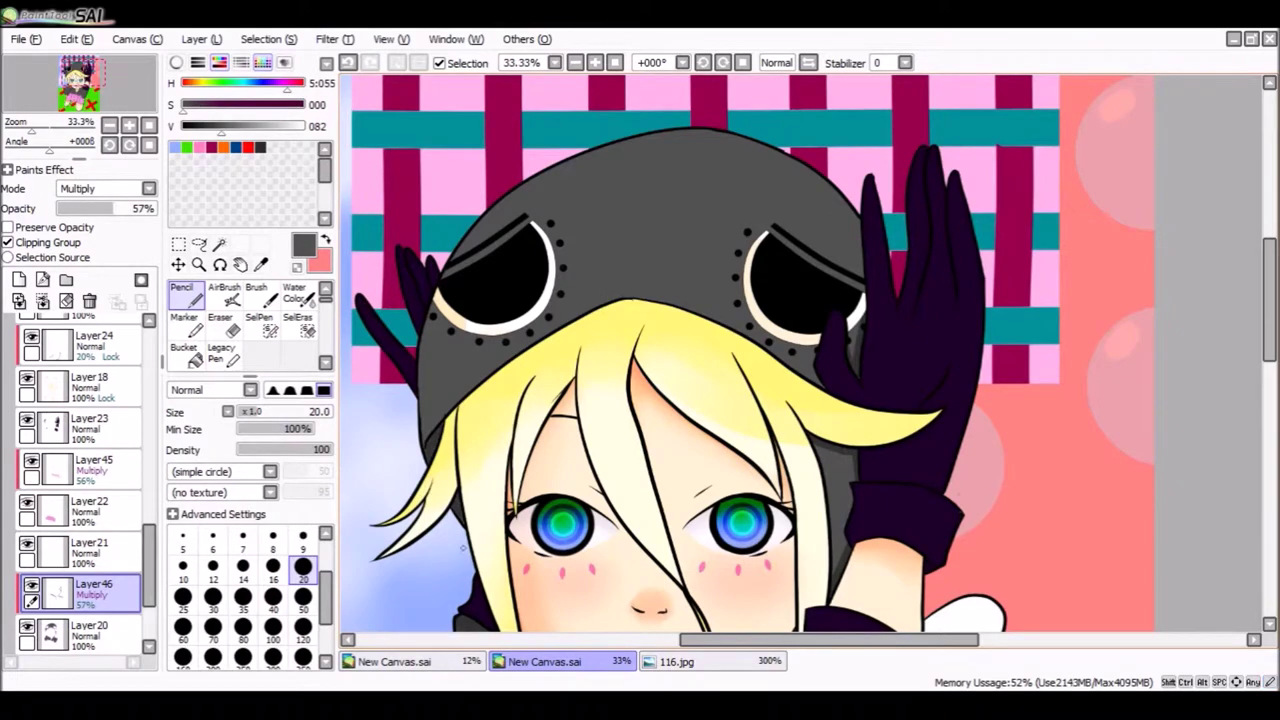
pyautogui.press('c')
pyautogui.press('-')
pyautogui.press('-')
pyautogui.press('-')
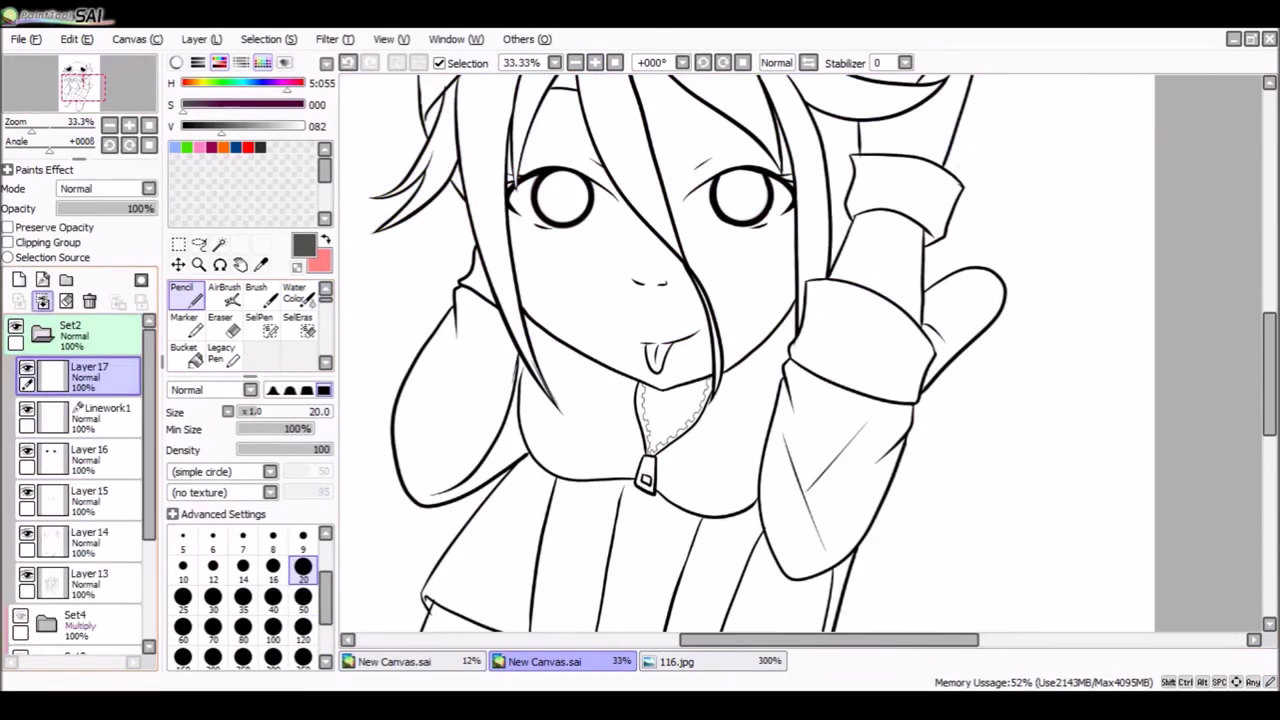
# Sketch a dark blue hair braid with a tie and loose tail over the chest on a new layer, using the Pencil at size 20.
pyautogui.scroll(-2, 760, 350)
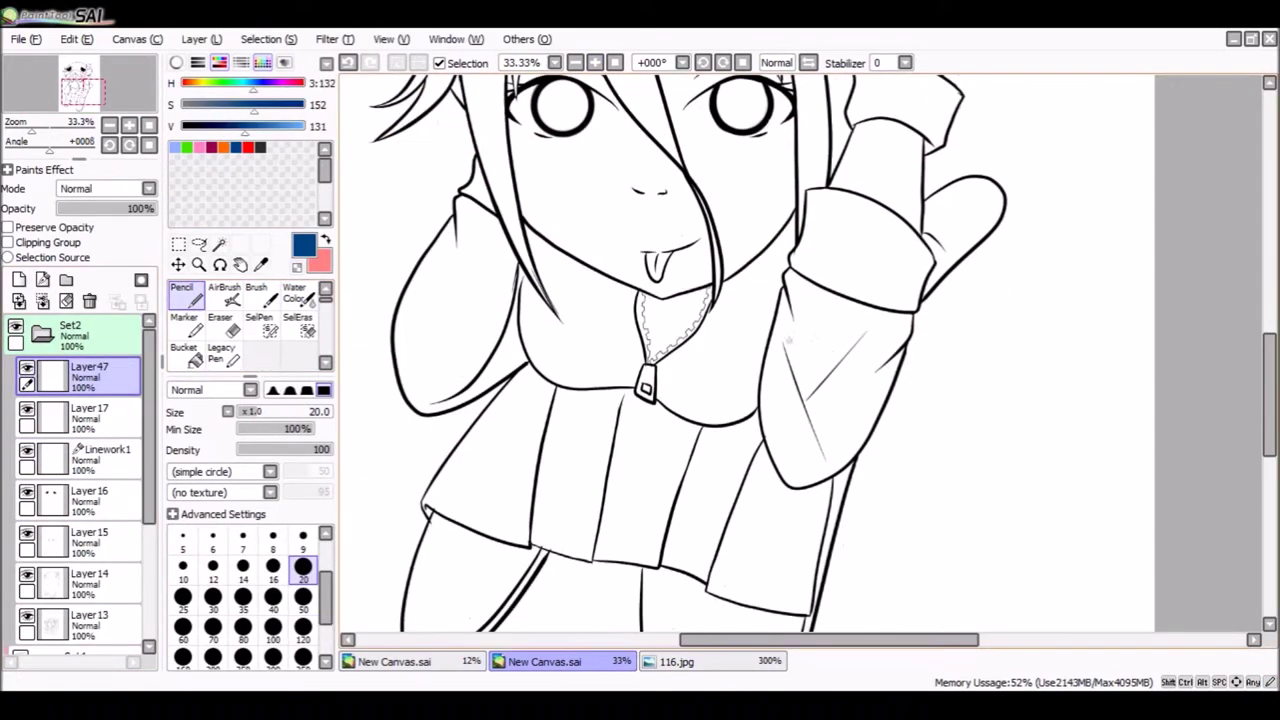
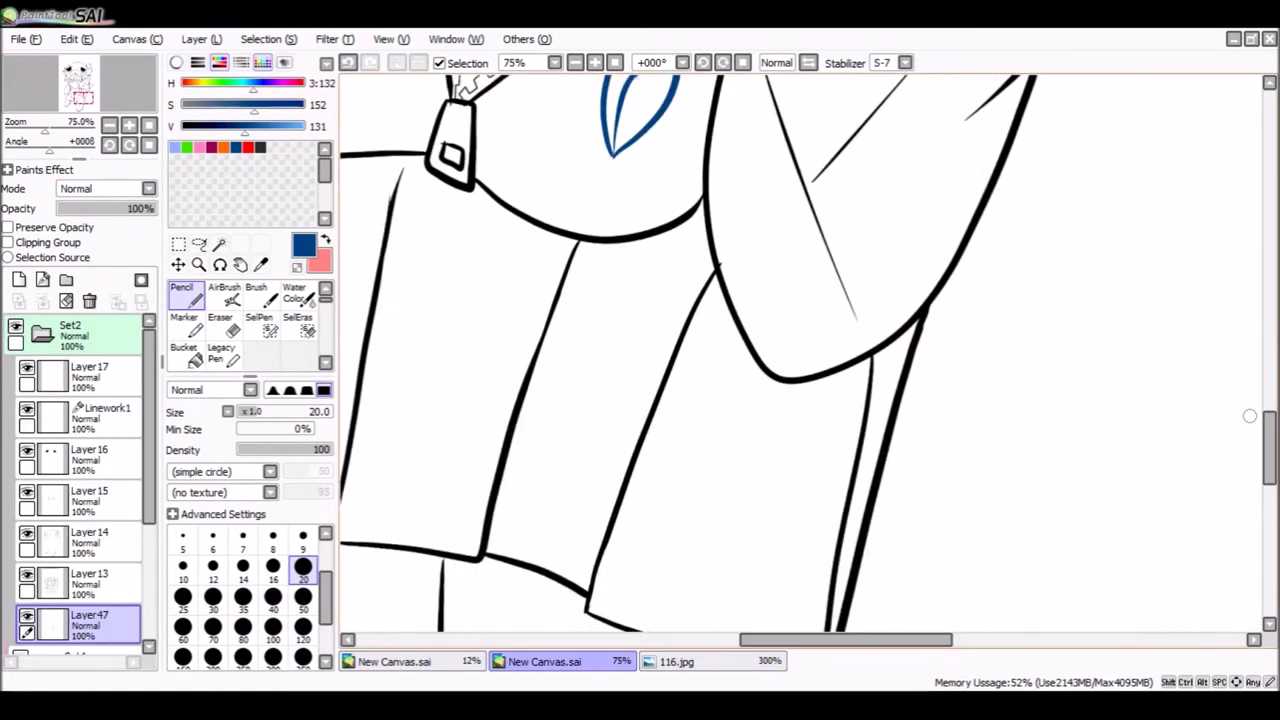
pyautogui.moveTo(584, 358); pyautogui.dragTo(653, 406)
pyautogui.moveTo(590, 380); pyautogui.dragTo(572, 450)
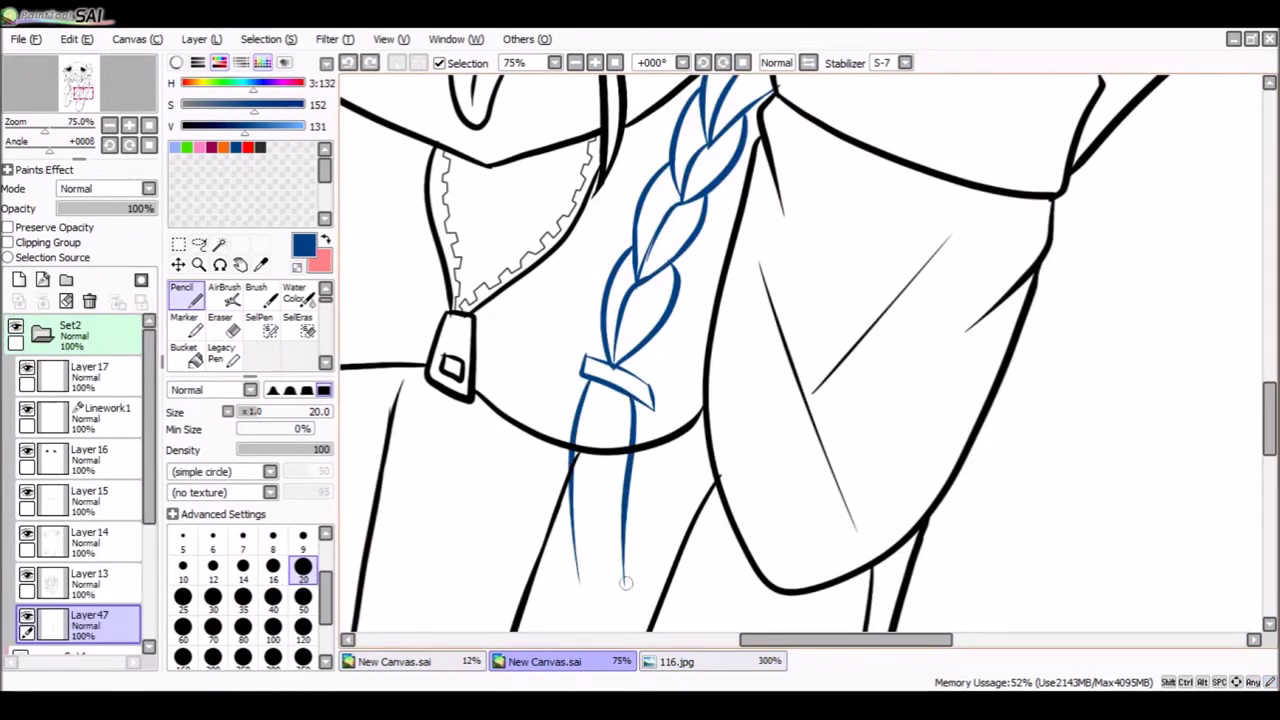
# Copy the braid sketch to the opposite side of the chest, and transform it to hang beside the face.
pyautogui.scroll(-2, 847, 623)
pyautogui.press('l')
pyautogui.hotkey('ctrl', 'c')
pyautogui.hotkey('ctrl', 'v')
pyautogui.moveTo(910, 340); pyautogui.dragTo(631, 325)
pyautogui.hotkey('ctrl', 't')
pyautogui.moveTo(780, 300); pyautogui.dragTo(774, 322)
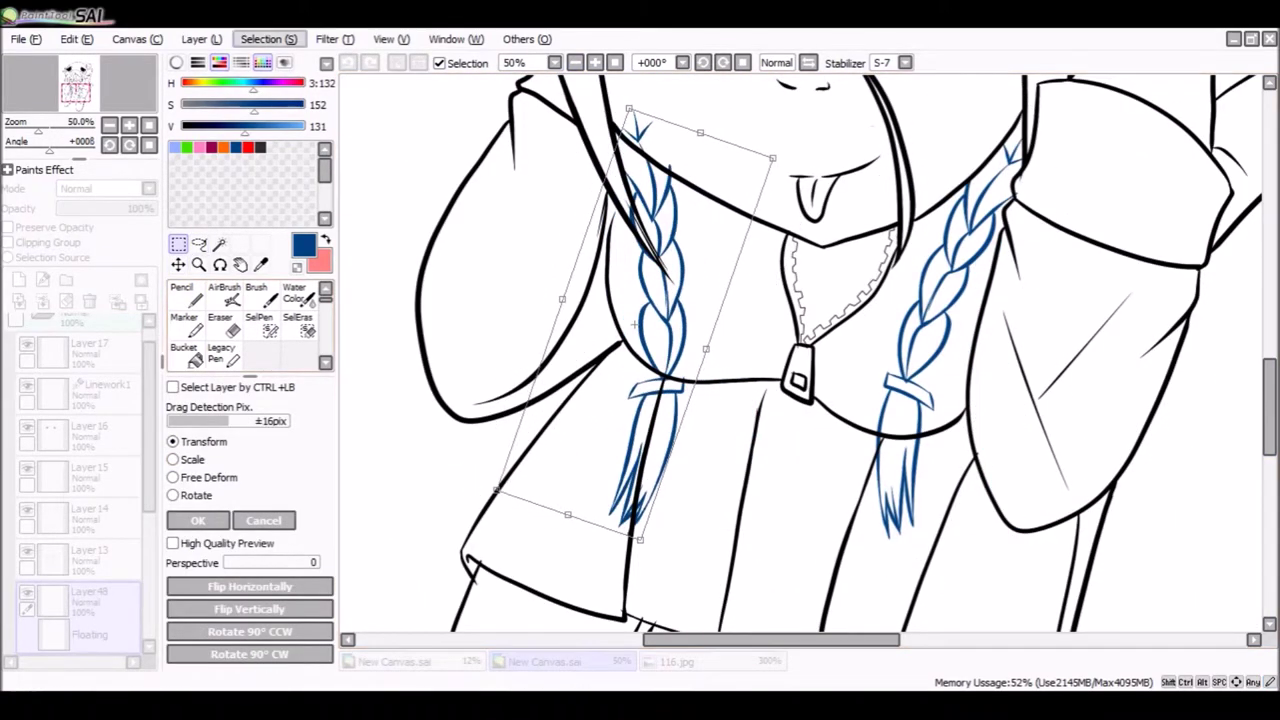
pyautogui.press('Return')
pyautogui.moveTo(634, 325); pyautogui.dragTo(610, 300)
# Try a magic-wand selection around the copied braid, undo it, and merge both braid sketches onto one layer.
pyautogui.press('e')
pyautogui.press('w')
pyautogui.click(760, 480)
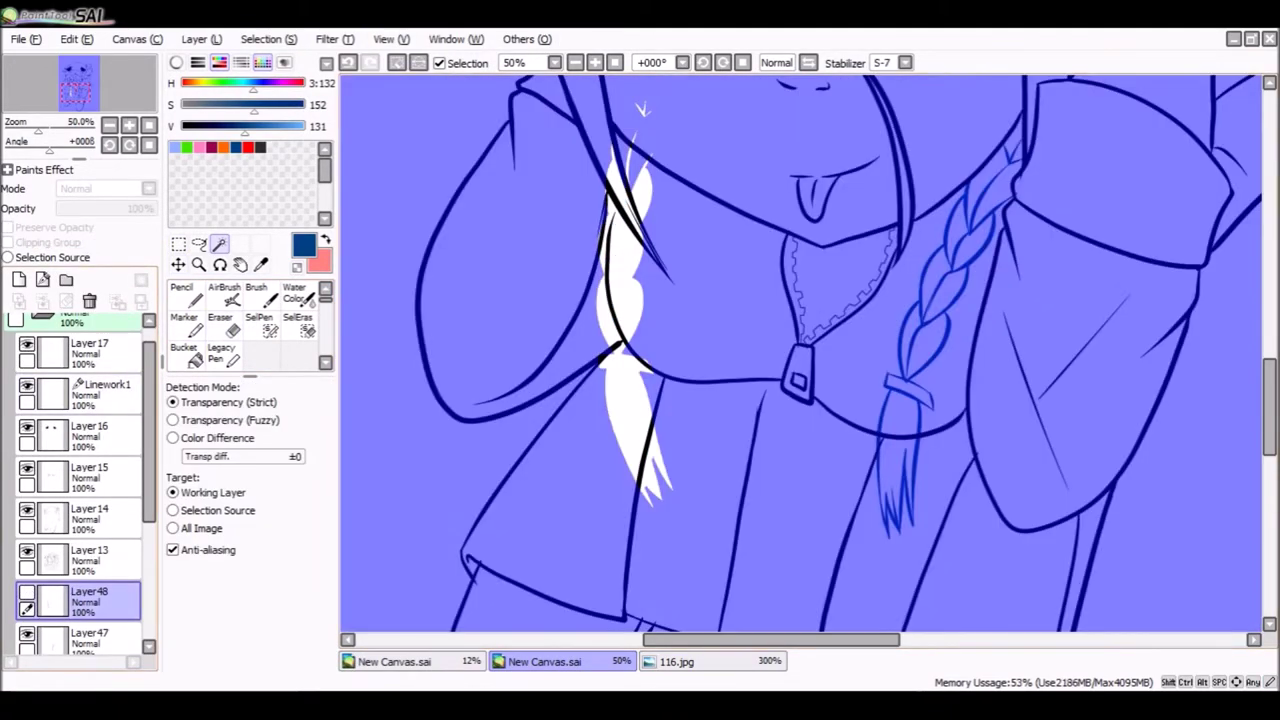
pyautogui.hotkey('ctrl', 'z')
pyautogui.hotkey('ctrl', 'z')
pyautogui.hotkey('ctrl', 'z')
pyautogui.hotkey('ctrl', 'z')
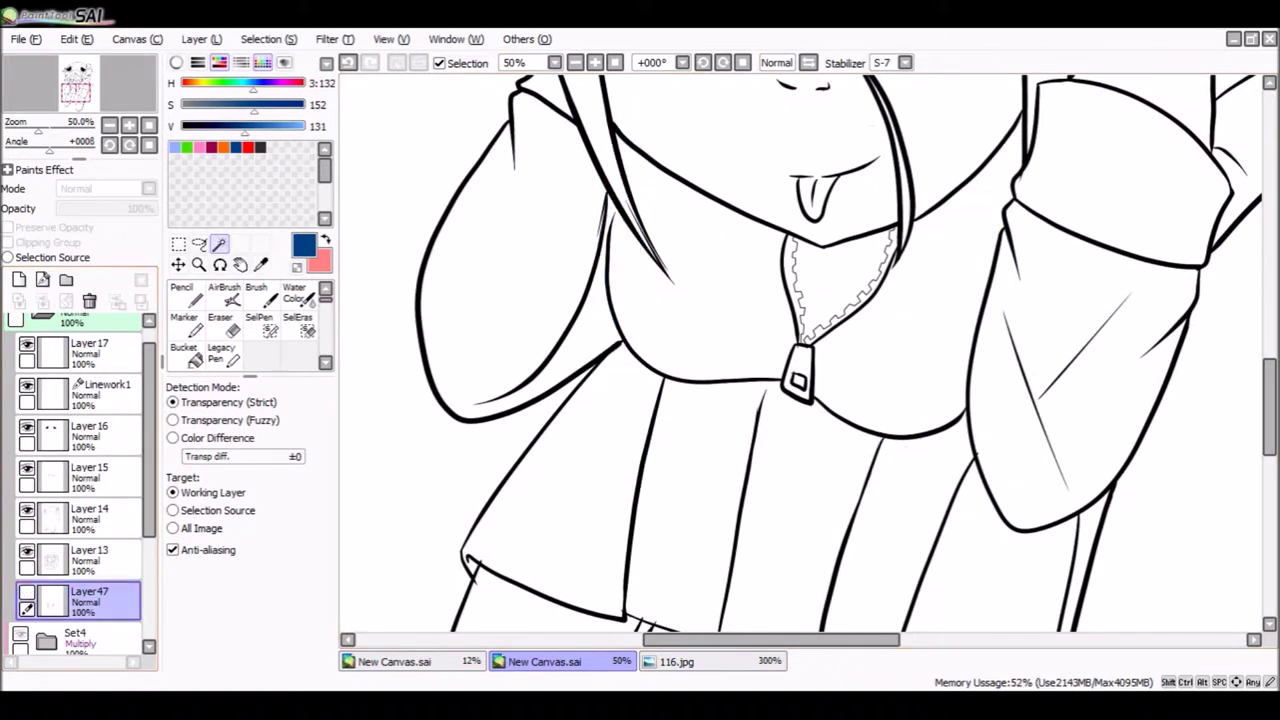
pyautogui.hotkey('ctrl', 'y')
pyautogui.hotkey('ctrl', 'y')
pyautogui.hotkey('ctrl', 'y')
pyautogui.hotkey('ctrl', 'y')
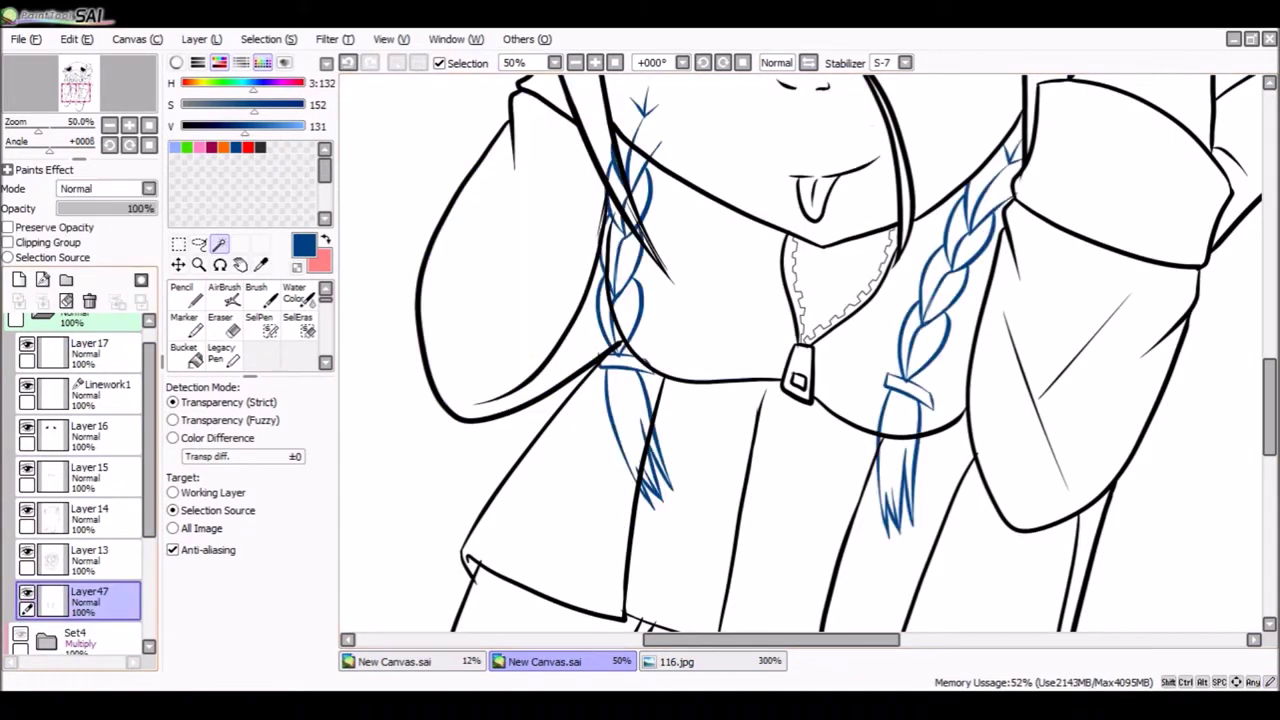
# Select the braid interiors with the Magic Wand and erase the body linework on Layer13 that crosses both braids and their tails.
pyautogui.click(27, 593)
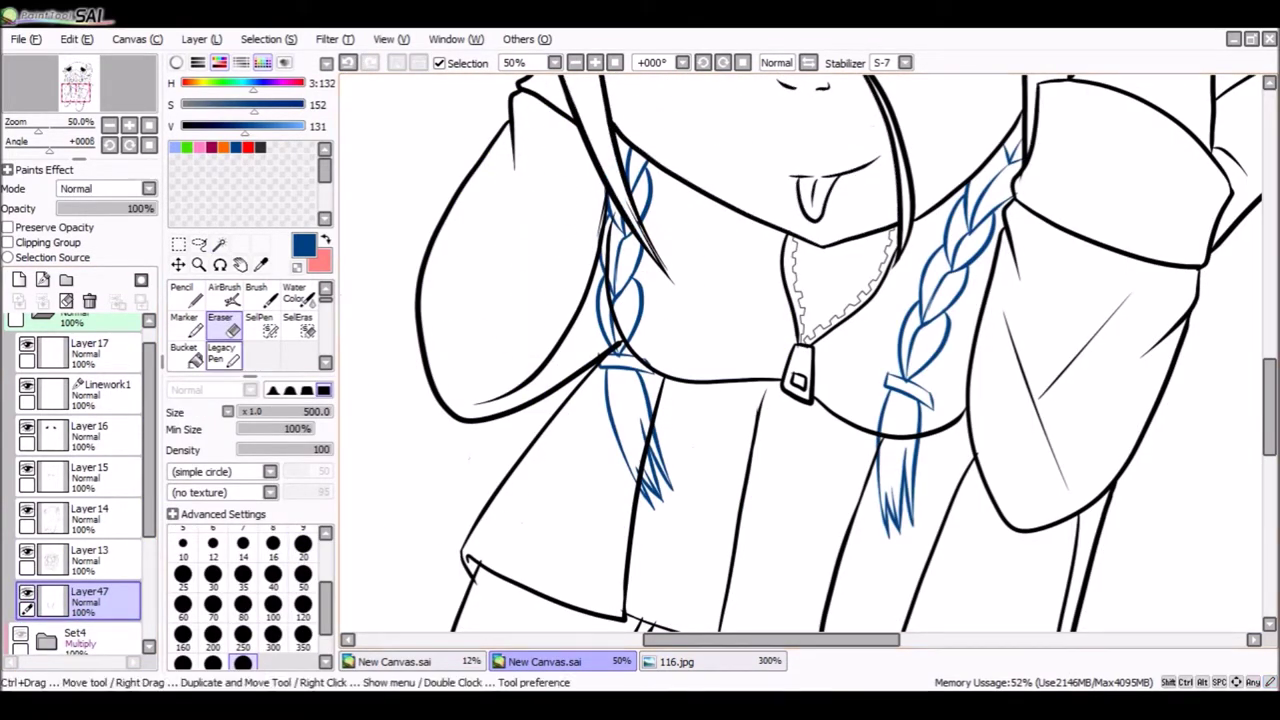
pyautogui.press('w')
pyautogui.click(173, 492)
pyautogui.click(625, 305)
pyautogui.click(630, 430)
pyautogui.click(626, 275)
pyautogui.click(645, 192)
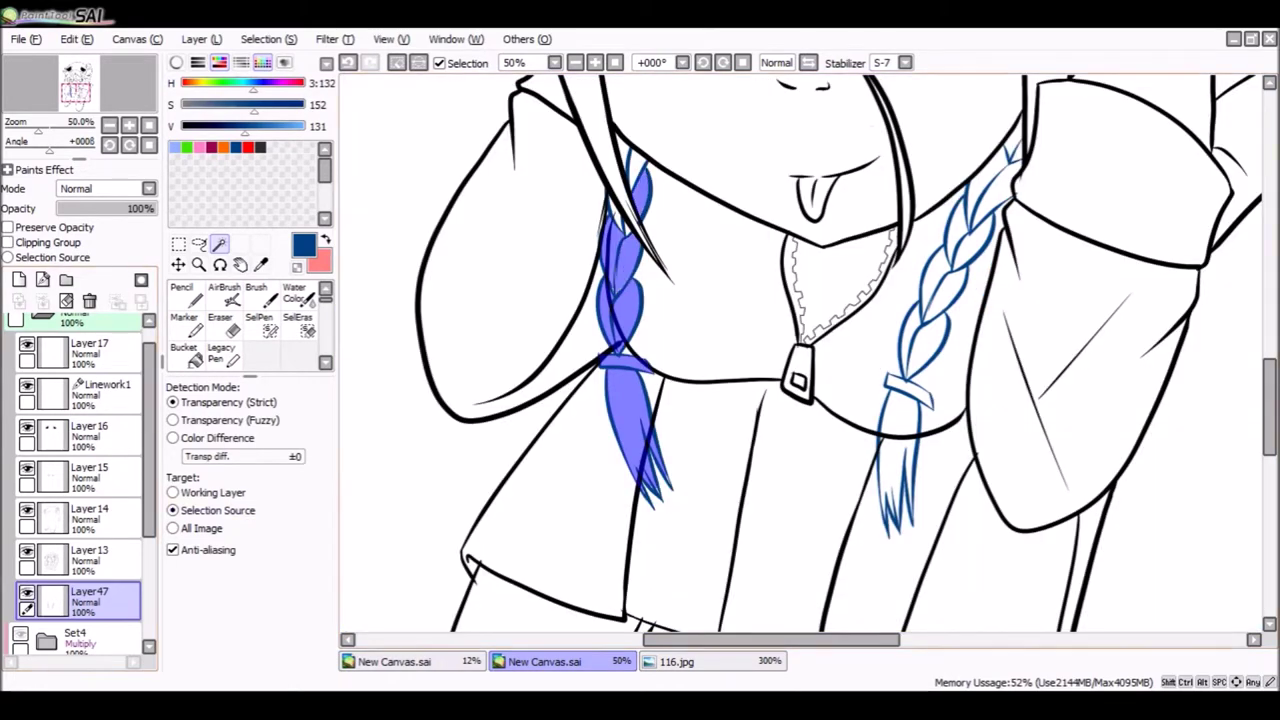
pyautogui.hotkey('ctrl', 'd')
pyautogui.press('b')
pyautogui.click(89, 555)
pyautogui.scroll(2, 943, 386)
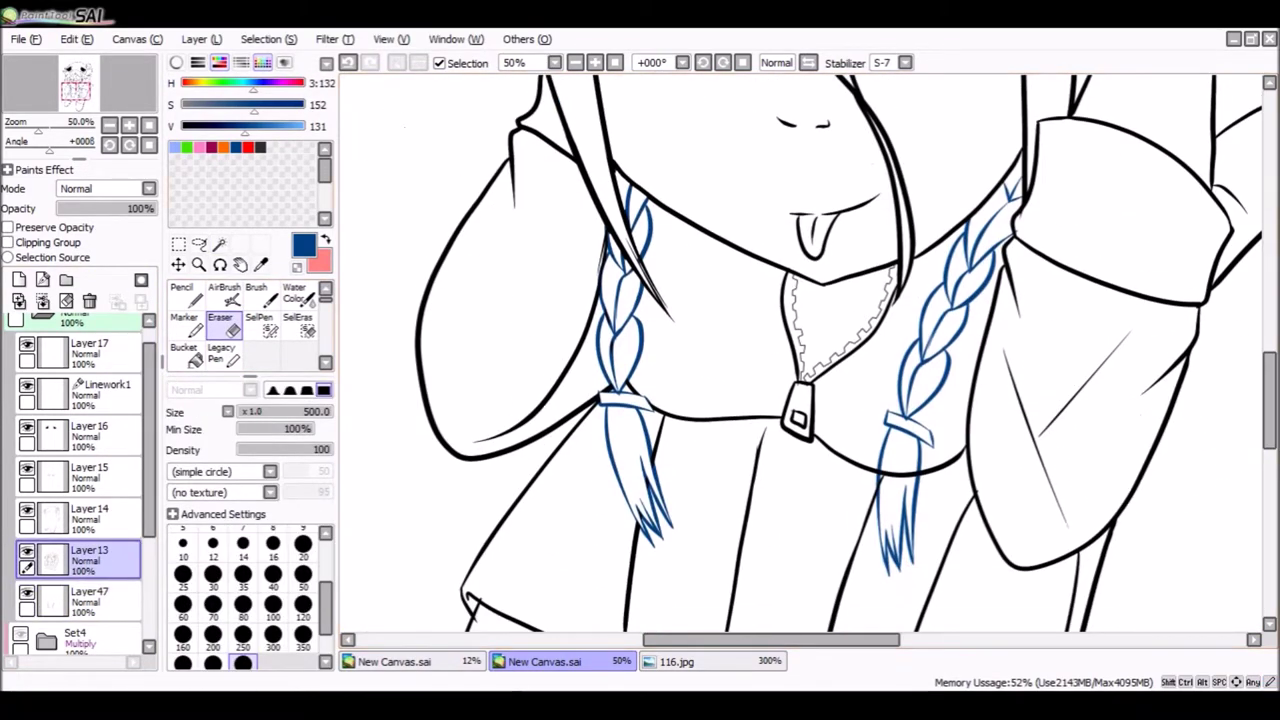
pyautogui.press('w')
pyautogui.press('n')
pyautogui.press('e')
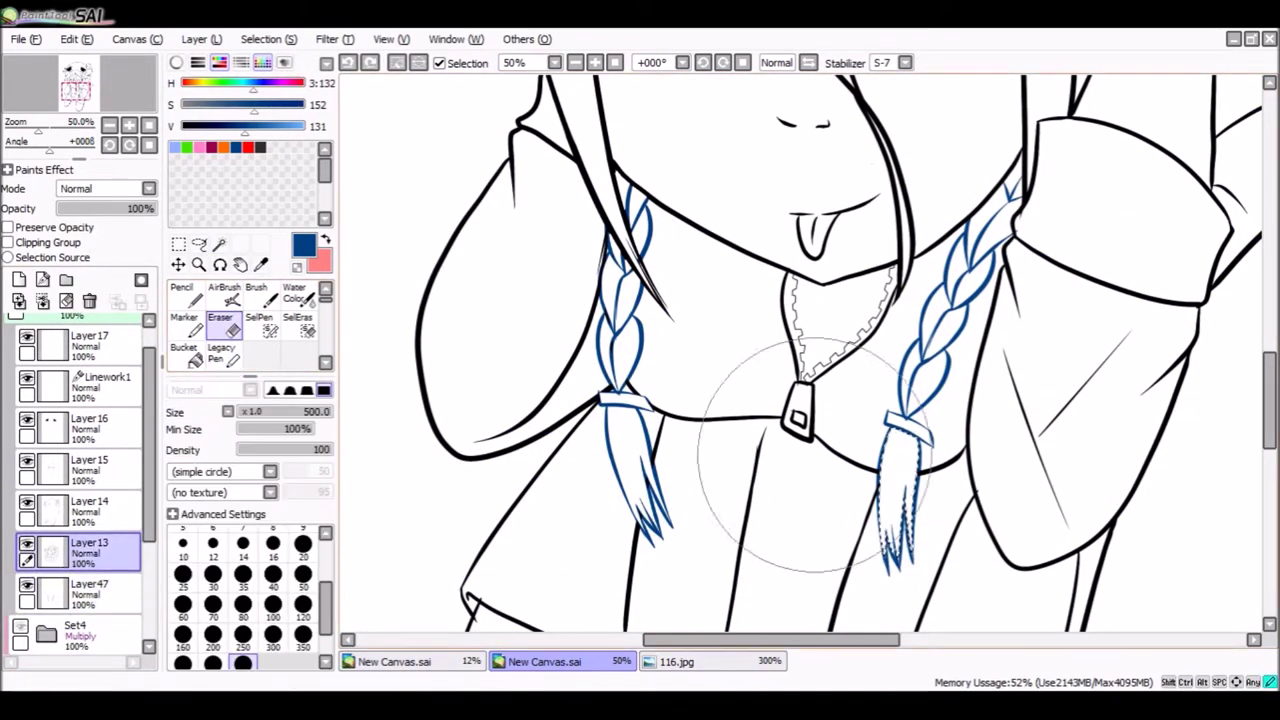
# Recolour both braids' lines on Layer47 from dark blue to black, using the Pencil at size 500 with opacity preserved.
pyautogui.press('n')
pyautogui.moveTo(630, 260)
pyautogui.mouseDown()
pyautogui.moveTo(745, 580)
pyautogui.moveTo(950, 240)
pyautogui.mouseUp()
pyautogui.scroll(-3, 940, 360)
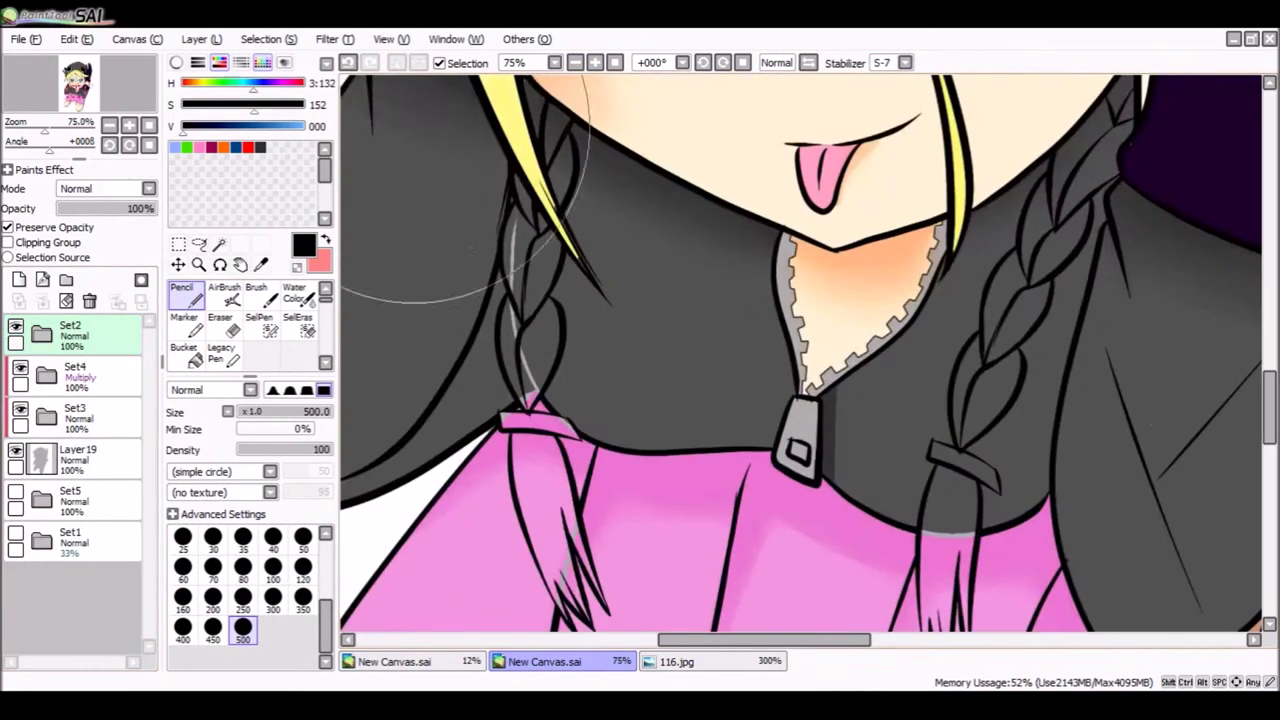
# Select the insides of both braids and their loose tails with the Magic Wand, leaving out the hair ties.
pyautogui.press('w')
pyautogui.click(620, 345)
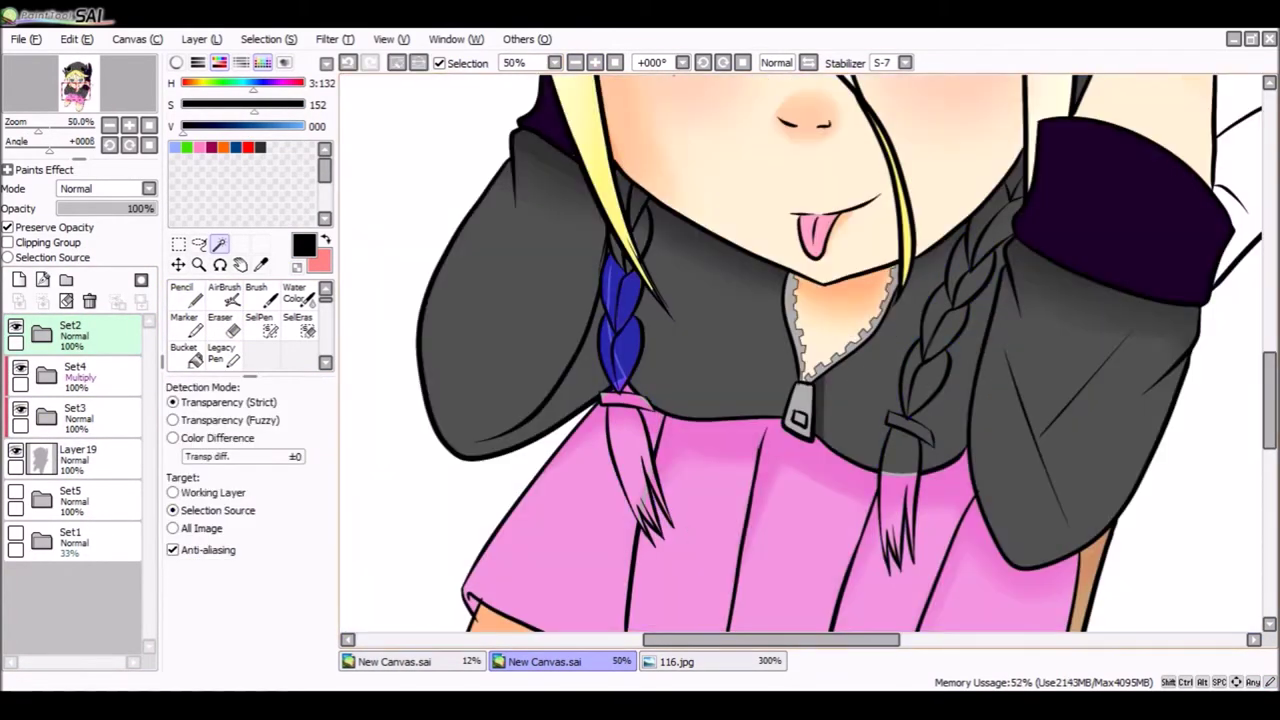
pyautogui.click(905, 400)
pyautogui.click(965, 270)
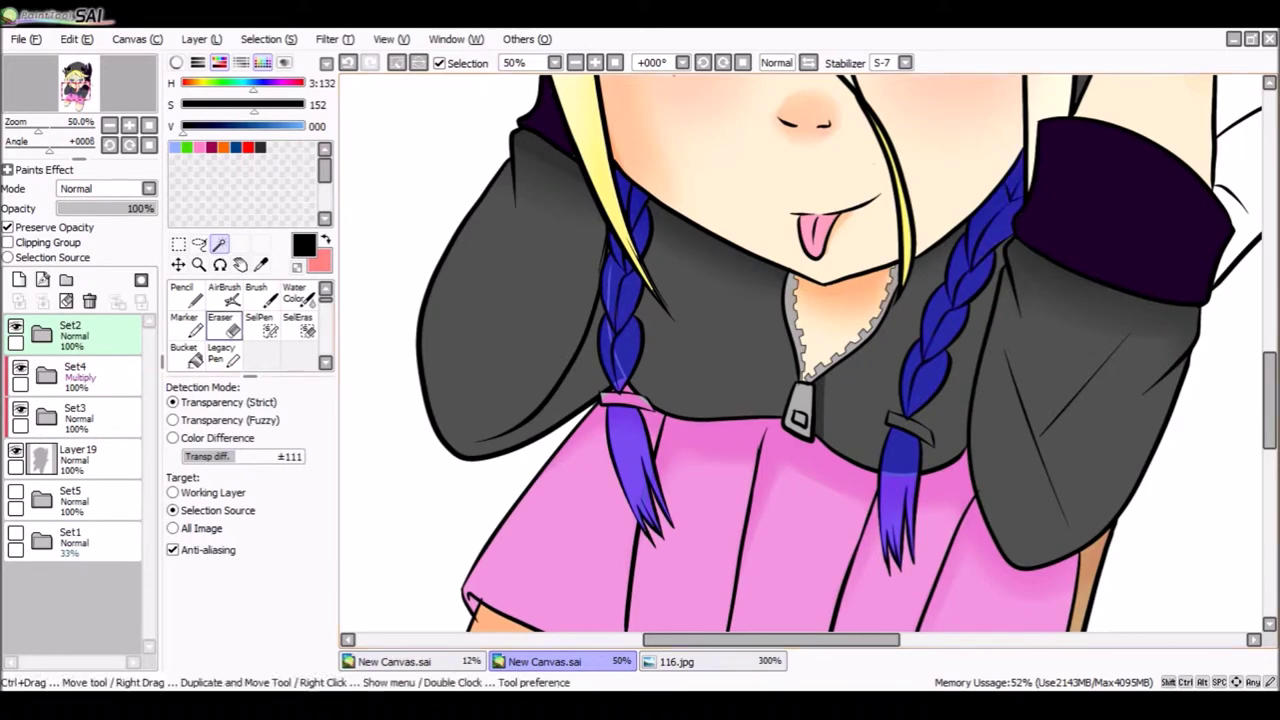
# Fill both selected braids and tails with the pale cream hair colour on Layer21, using the Pencil at size 500.
pyautogui.press('n')
pyautogui.click(46, 375)
pyautogui.click(20, 368)
pyautogui.moveTo(625, 190); pyautogui.dragTo(620, 380)
pyautogui.scroll(-5, 80, 480)
pyautogui.click(90, 597)
pyautogui.moveTo(640, 200); pyautogui.dragTo(705, 245)
pyautogui.moveTo(965, 230); pyautogui.dragTo(905, 420)
pyautogui.moveTo(90, 597); pyautogui.dragTo(90, 390)
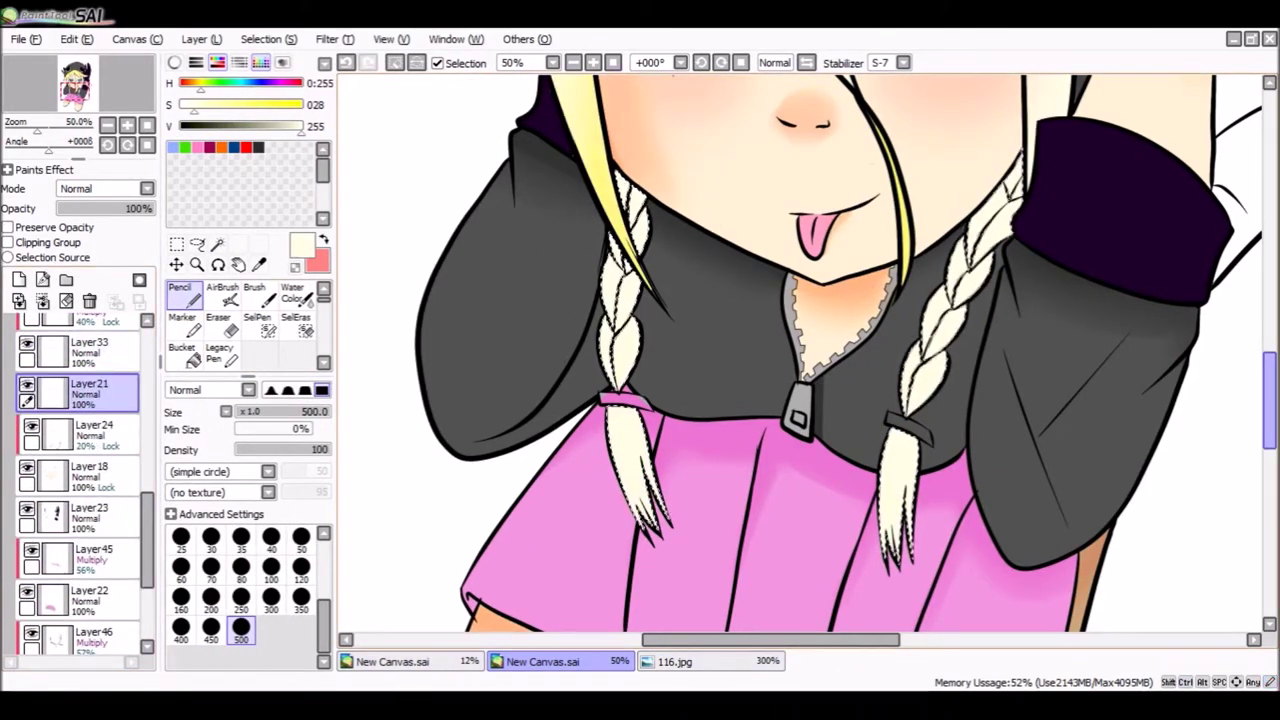
# Colour both hair ties light grey on a new layer and add a small dark grey dot to each with the Pencil at size 9.
pyautogui.hotkey('ctrl', 'd')
pyautogui.press('w')
pyautogui.press('n')
pyautogui.moveTo(605, 372); pyautogui.dragTo(910, 405)
pyautogui.scroll(-5, 80, 480)
pyautogui.click(90, 632)
pyautogui.click(8, 227)
pyautogui.hotkey('ctrl', '+')
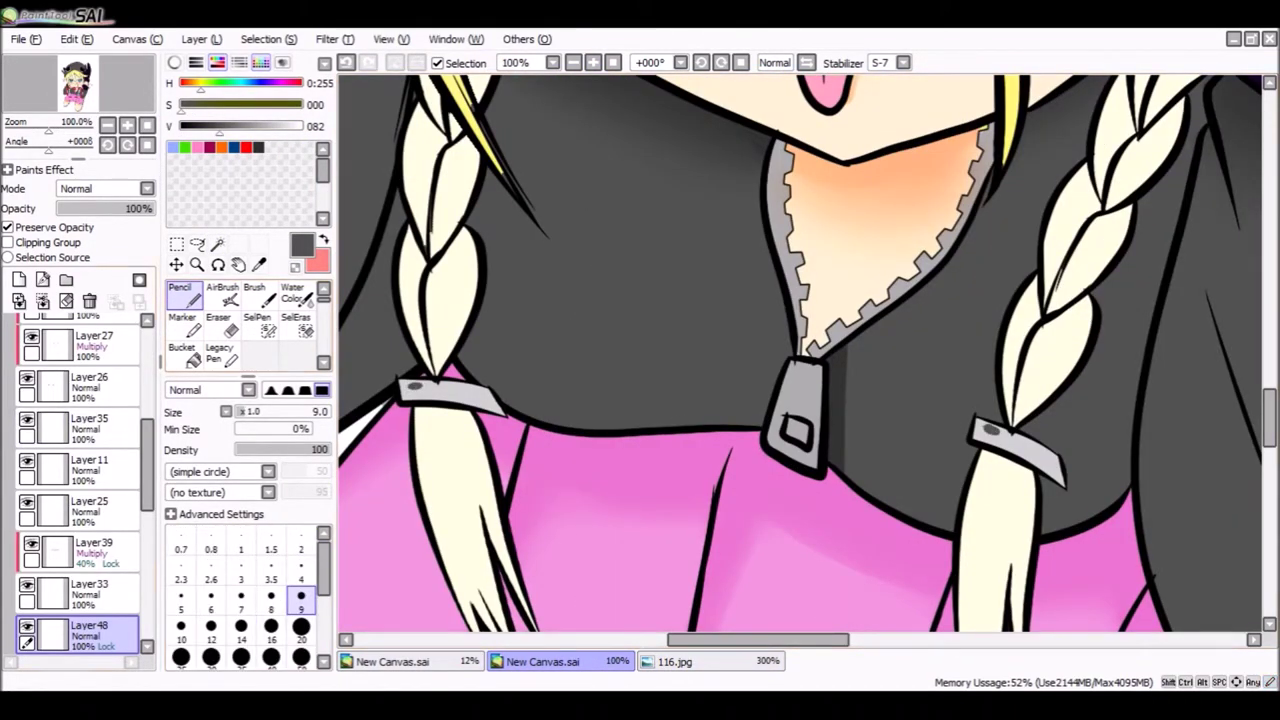
# Lasso the hair tie and tail linework of both braids on Layer47 and shift it slightly upward.
pyautogui.scroll(3, 80, 480)
pyautogui.click(80, 625)
pyautogui.press('a')
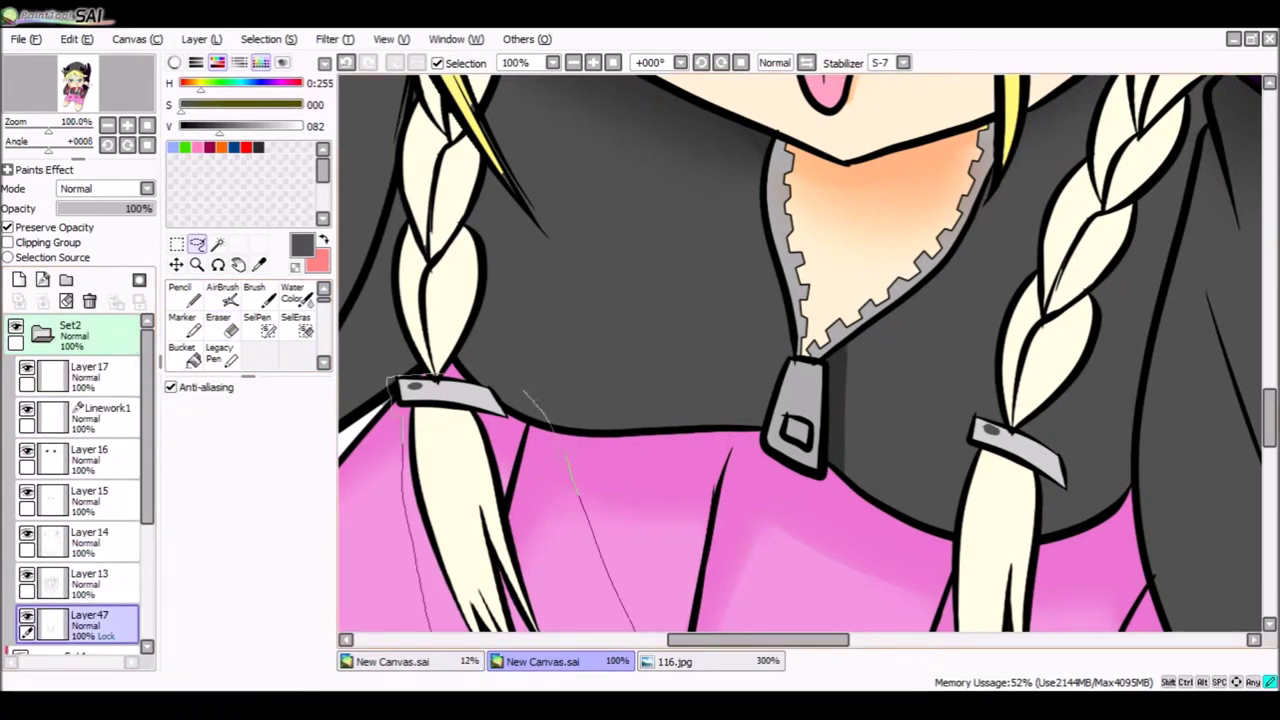
pyautogui.moveTo(632, 628); pyautogui.dragTo(400, 388)
pyautogui.scroll(-2, 800, 350)
pyautogui.moveTo(912, 625); pyautogui.dragTo(935, 632)
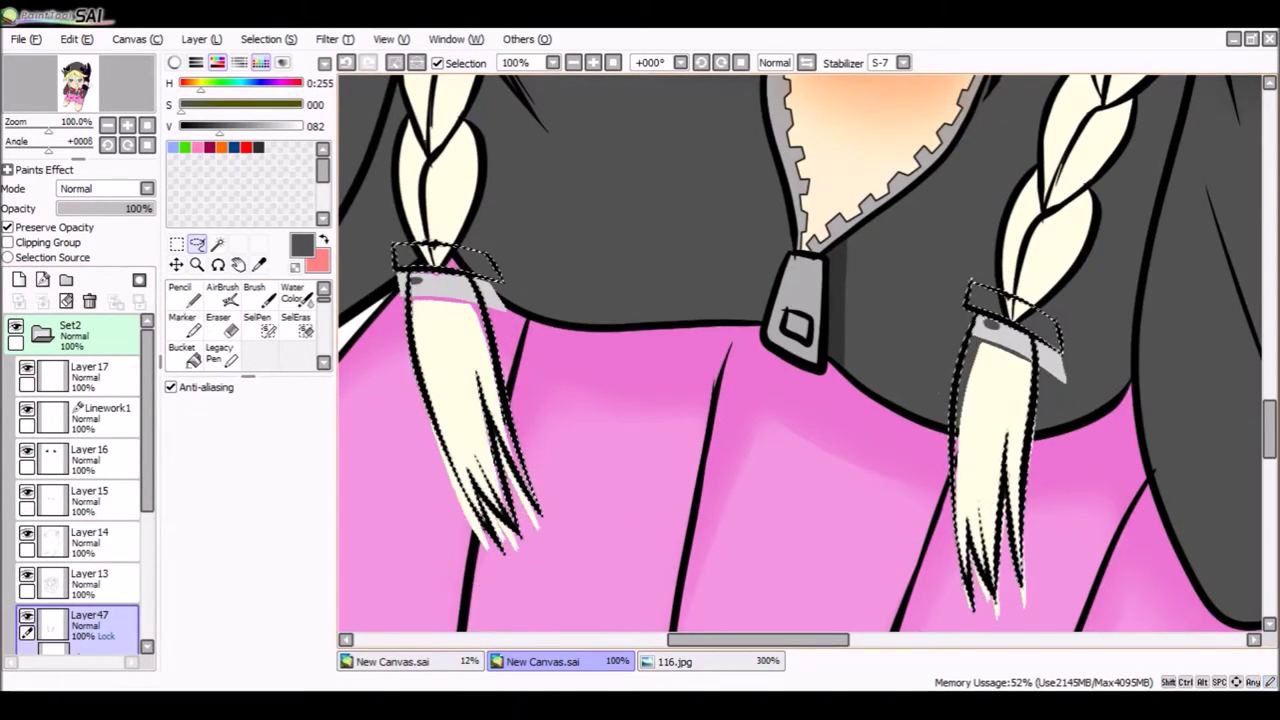
# Erase the lines overlapping the moved ties with the Eraser at size 50, and clear the misaligned tie and tail colours.
pyautogui.press('e')
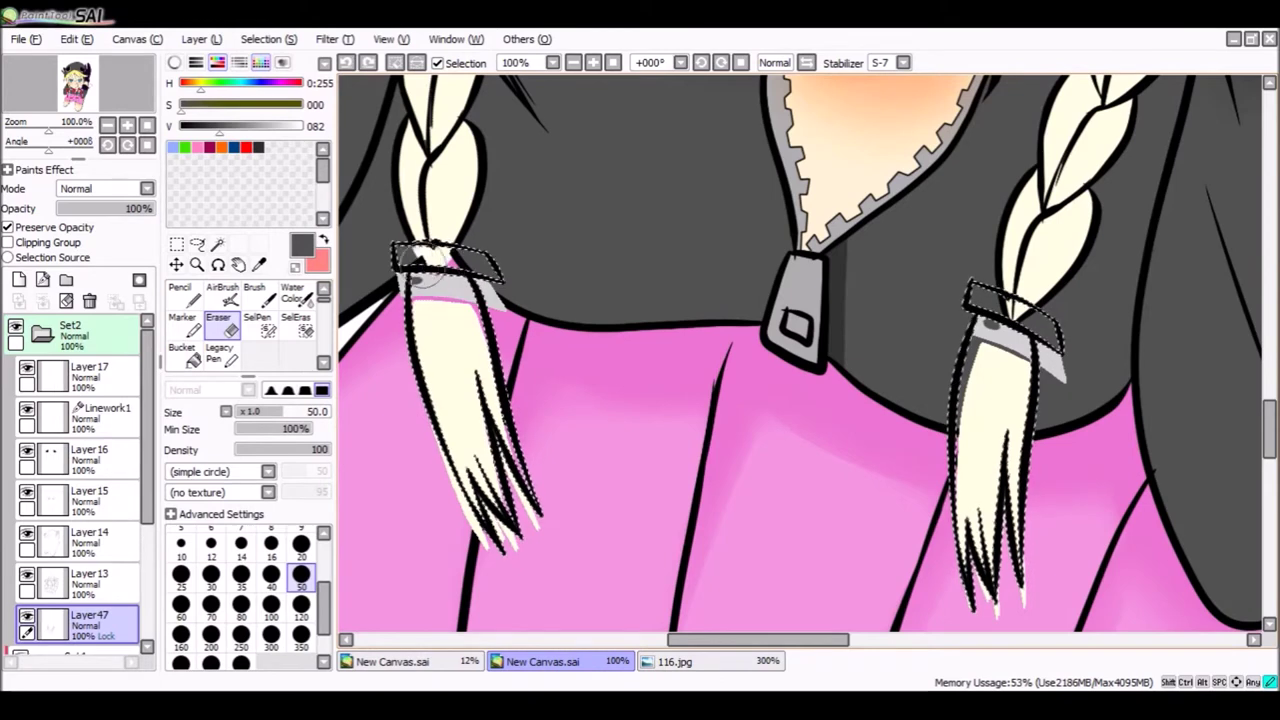
pyautogui.hotkey('ctrl', 'd')
pyautogui.keyDown('ctrl'); pyautogui.keyDown('shift'); pyautogui.click(490, 265); pyautogui.keyUp('shift'); pyautogui.keyUp('ctrl')
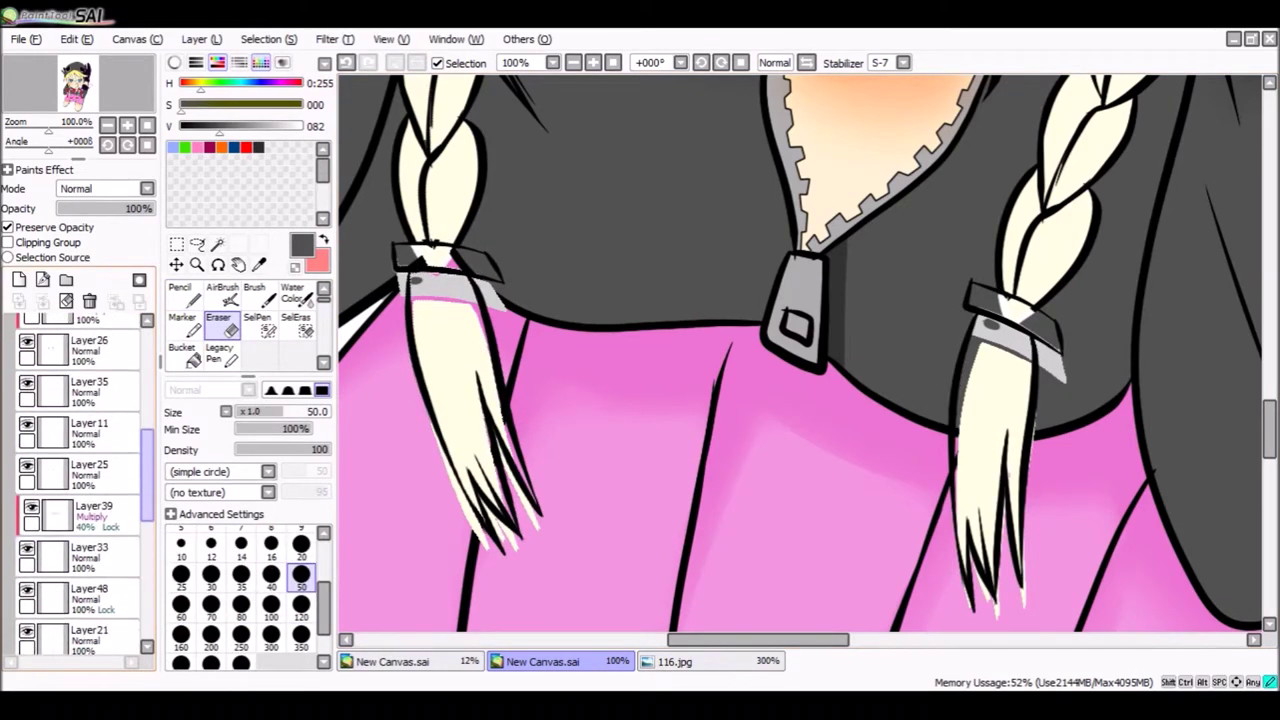
pyautogui.moveTo(449, 279)
pyautogui.mouseDown()
pyautogui.moveTo(470, 470)
pyautogui.moveTo(510, 530)
pyautogui.mouseUp()
pyautogui.moveTo(1000, 300)
pyautogui.mouseDown()
pyautogui.moveTo(1022, 543)
pyautogui.moveTo(965, 600)
pyautogui.mouseUp()
pyautogui.moveTo(975, 350); pyautogui.dragTo(995, 420)
pyautogui.keyDown('ctrl'); pyautogui.keyDown('shift'); pyautogui.click(1000, 320); pyautogui.keyUp('shift'); pyautogui.keyUp('ctrl')
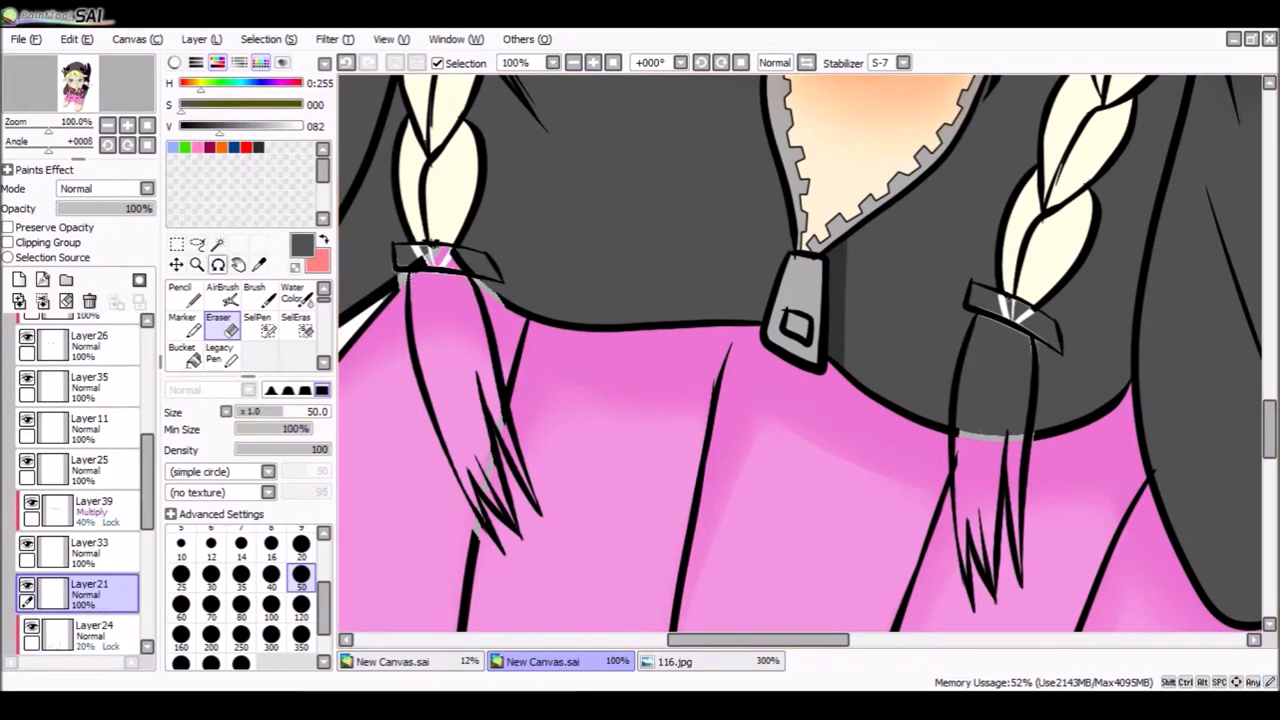
# Erase the stray streaks inside the hair tie beside the zipper and the fringes below it, using the Eraser at size 9.
pyautogui.scroll(1, 1000, 320)
pyautogui.moveTo(1080, 306); pyautogui.dragTo(965, 359)
pyautogui.keyDown('ctrl'); pyautogui.keyDown('shift'); pyautogui.click(965, 359); pyautogui.keyUp('shift'); pyautogui.keyUp('ctrl')
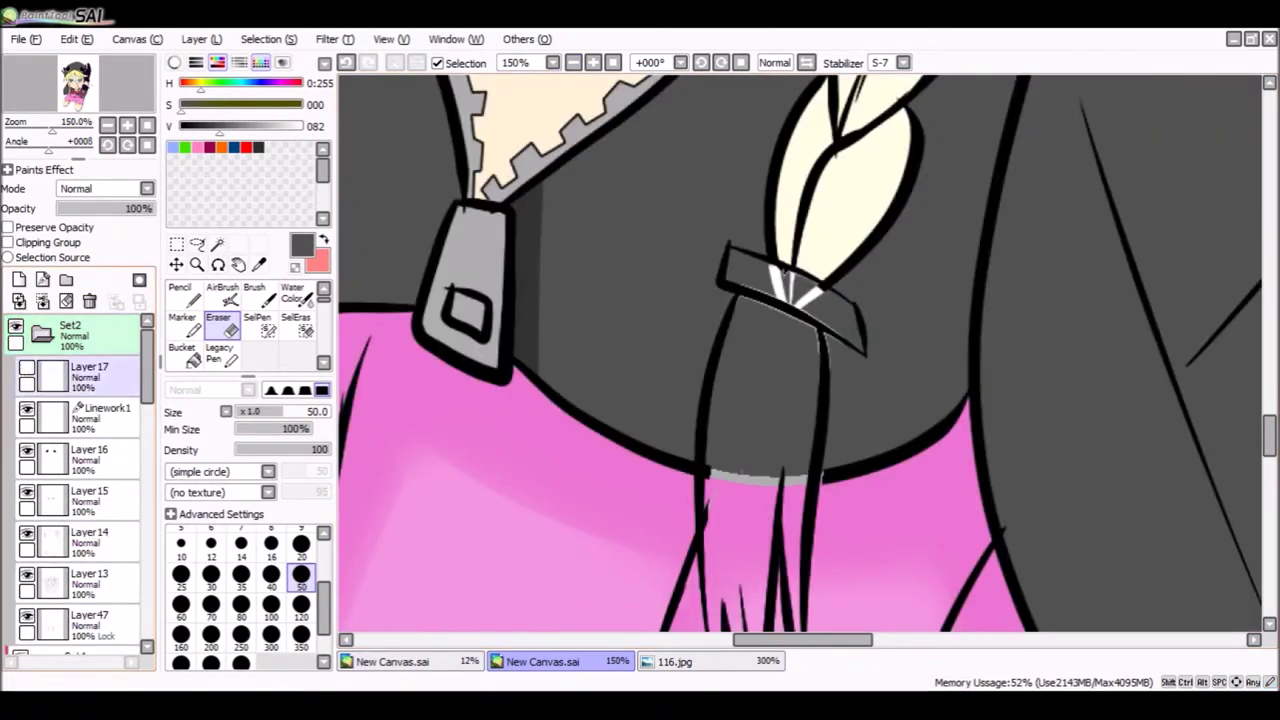
pyautogui.click(217, 244)
pyautogui.click(790, 360)
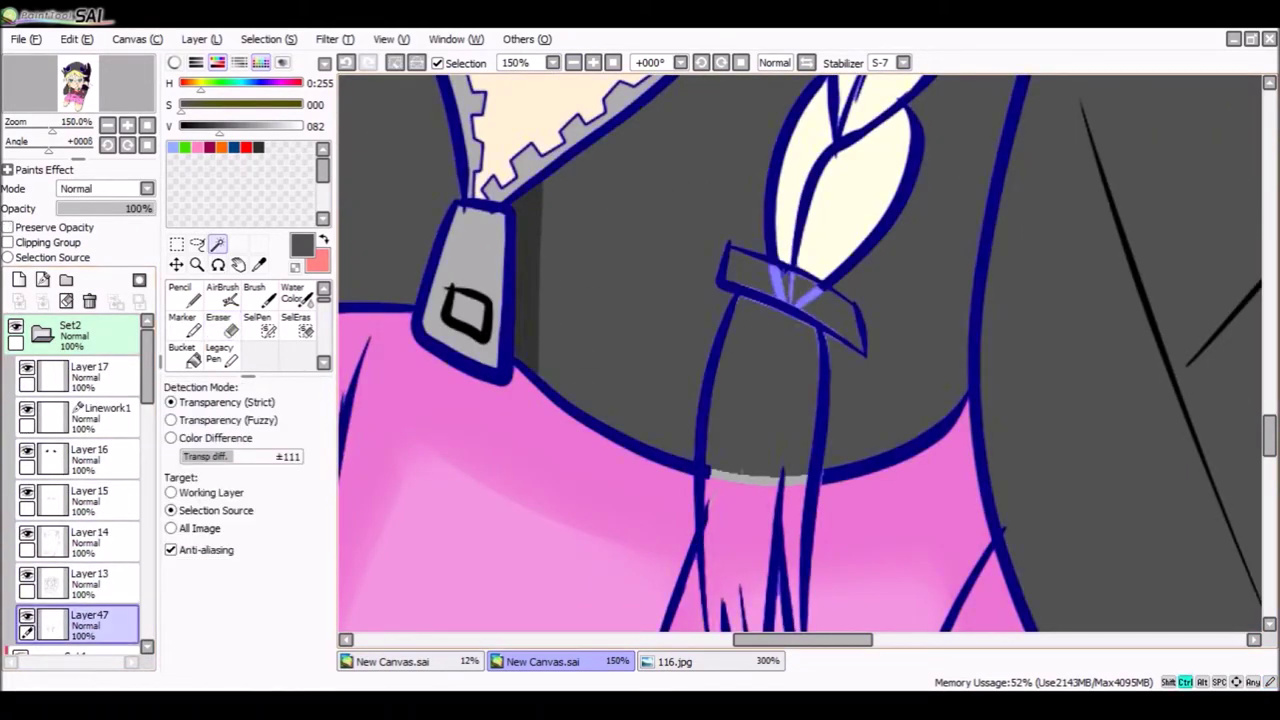
pyautogui.scroll(1, 790, 360)
pyautogui.scroll(1, 800, 220)
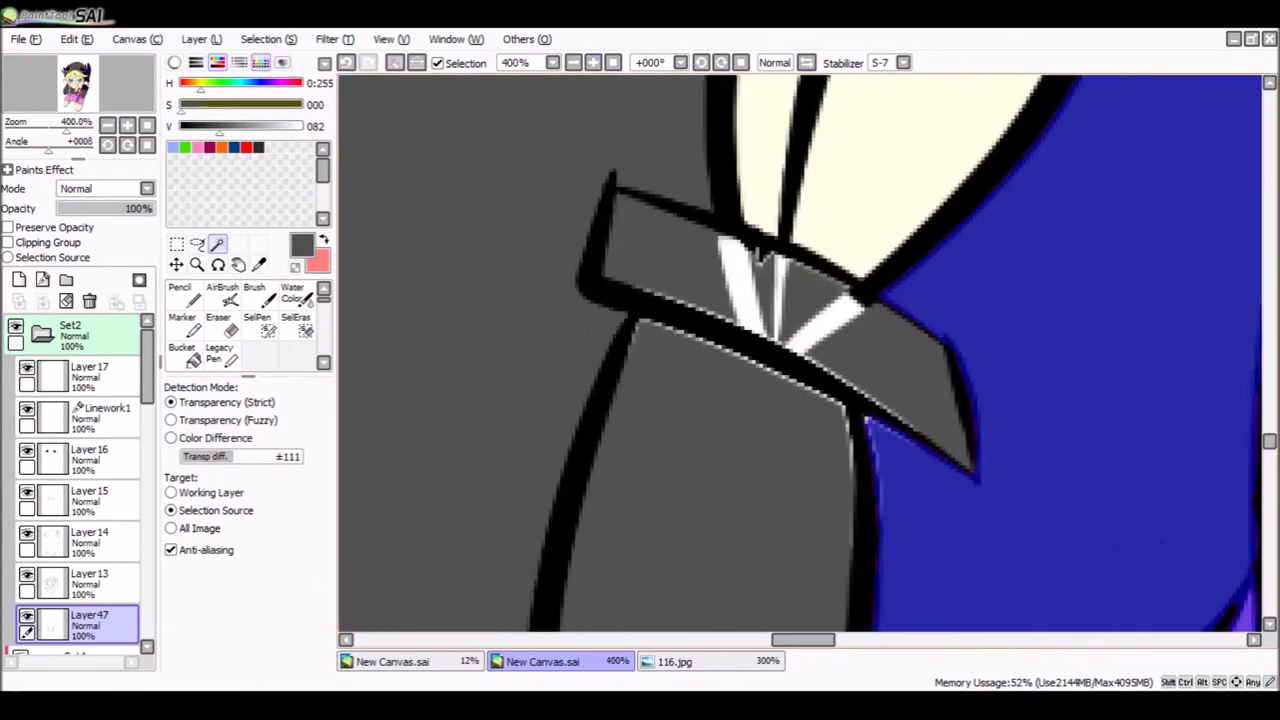
pyautogui.press('e')
pyautogui.moveTo(762, 318); pyautogui.dragTo(842, 306)
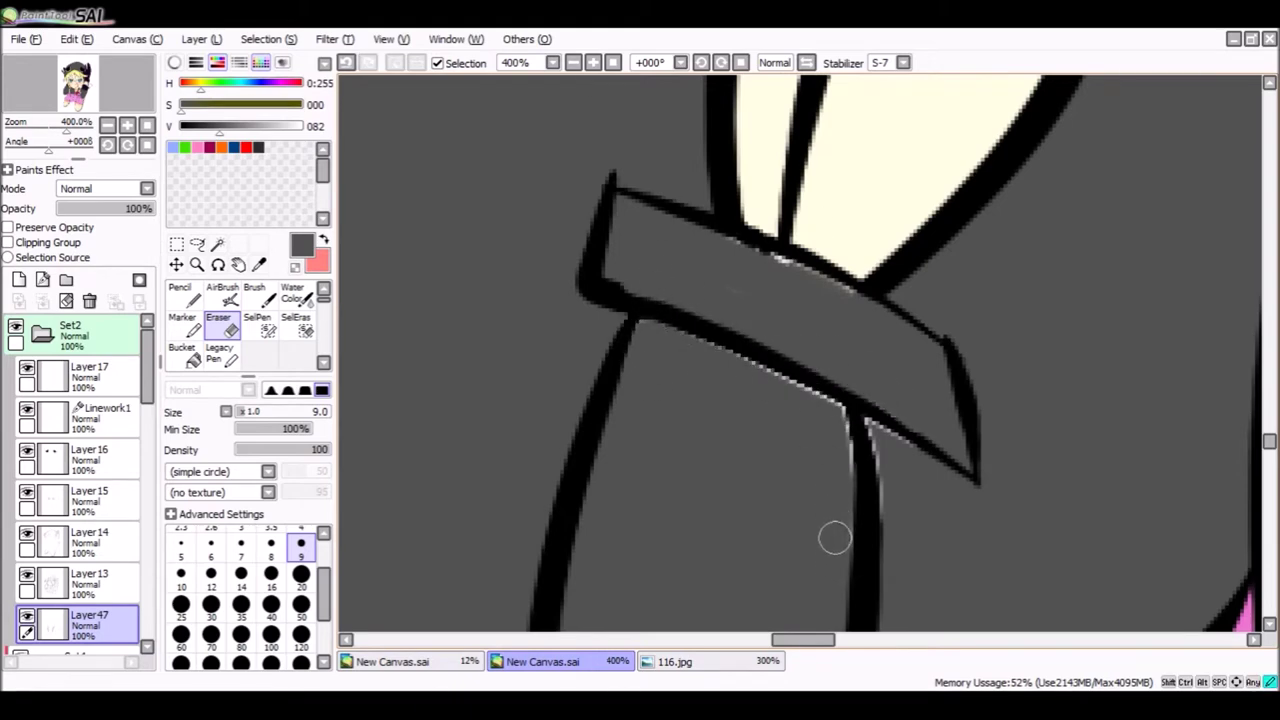
pyautogui.moveTo(671, 350); pyautogui.dragTo(850, 405)
# Clean the fringes around that braid's tail with the Eraser at size 4, and retouch its black outline with the Pencil at size 20.
pyautogui.scroll(-2, 734, 251)
pyautogui.press('[')
pyautogui.press('[')
pyautogui.press('[')
pyautogui.press('[')
pyautogui.press('[')
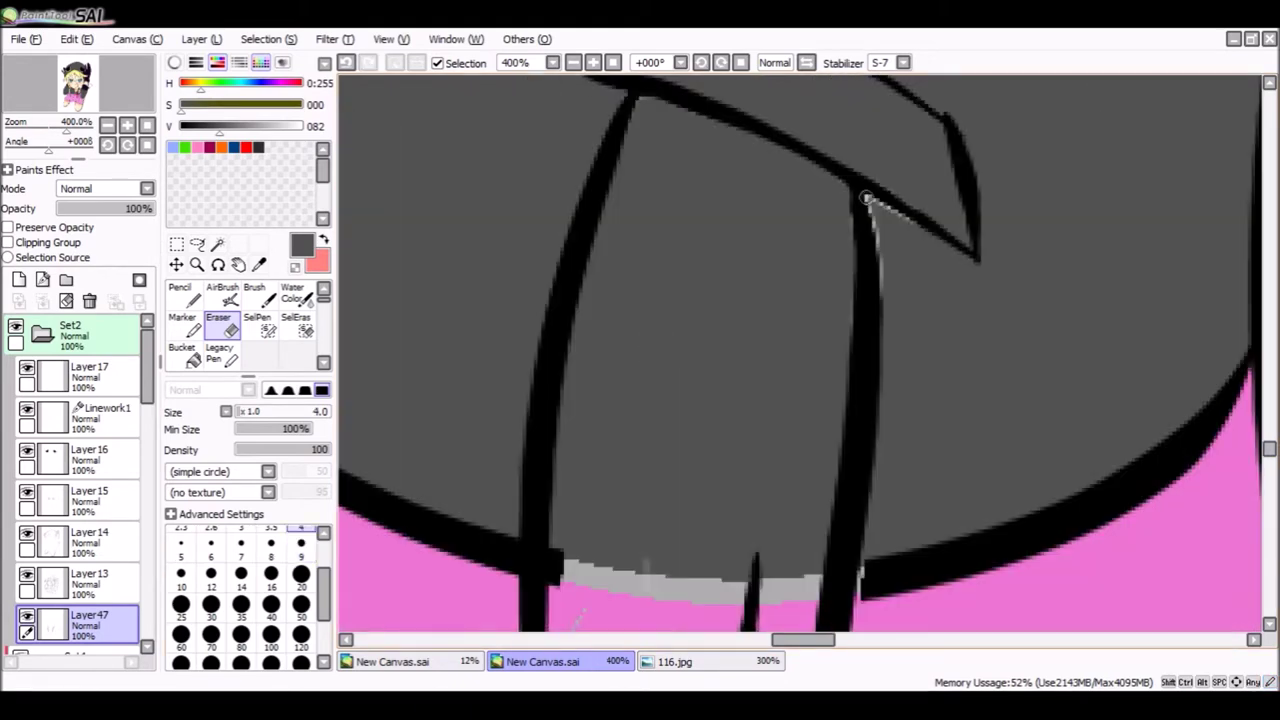
pyautogui.scroll(-2, 873, 270)
pyautogui.press('n')
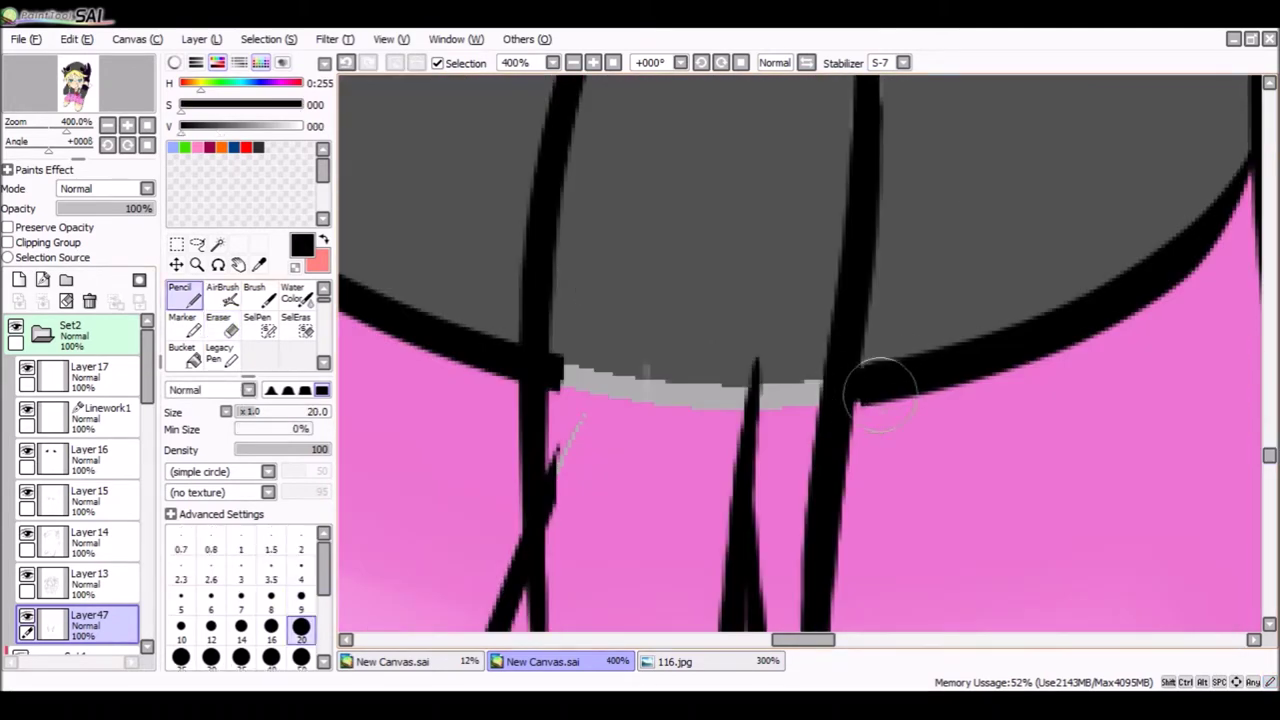
pyautogui.scroll(-4, 873, 390)
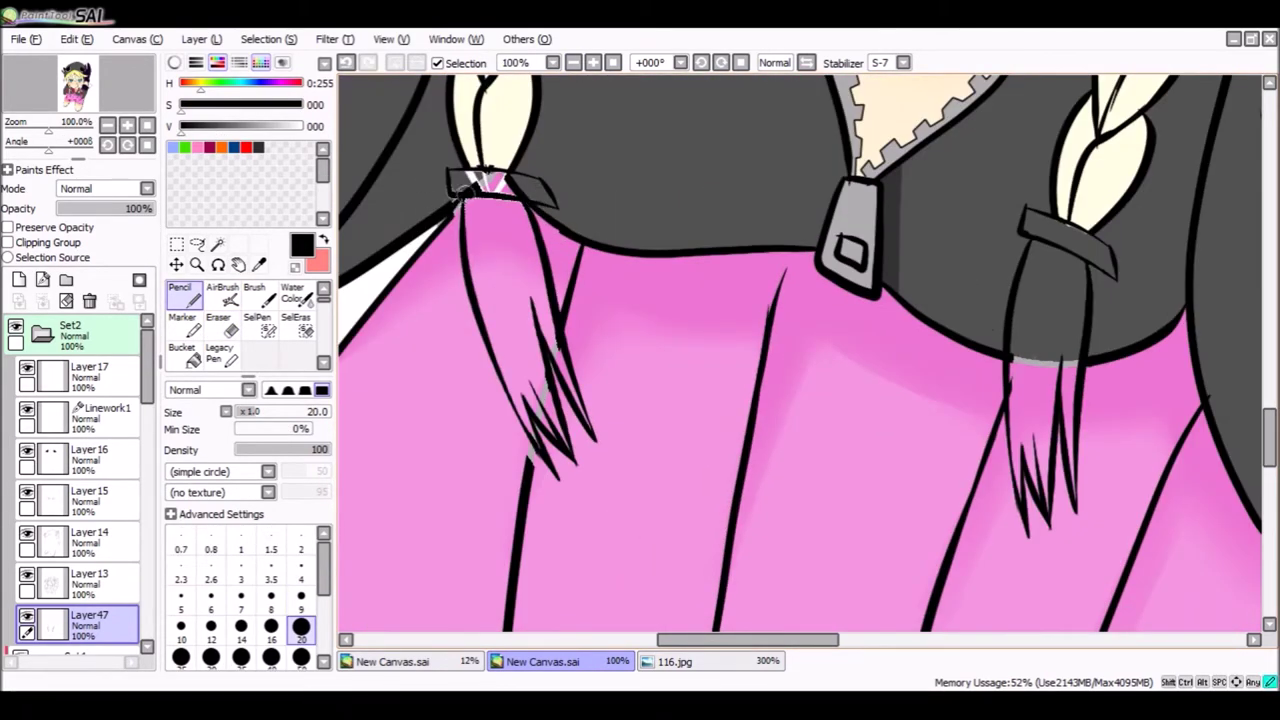
# Clean the other braid's hair tie with the Eraser at size 9 and retouch its outline with the black Pencil.
pyautogui.hscroll(3, 578, 228)
pyautogui.press('e')
pyautogui.hscroll(-4, 800, 360)
pyautogui.scroll(4, 1010, 352)
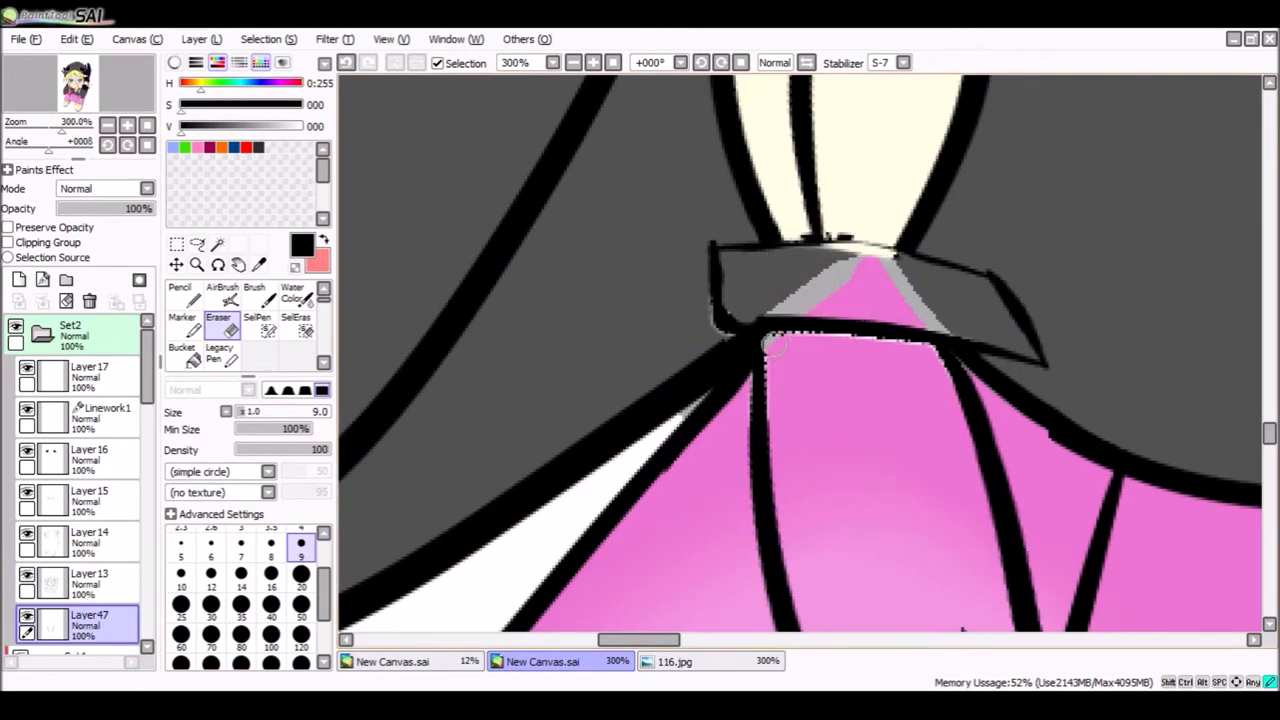
pyautogui.moveTo(775, 343); pyautogui.dragTo(915, 334)
pyautogui.scroll(-2, 720, 330)
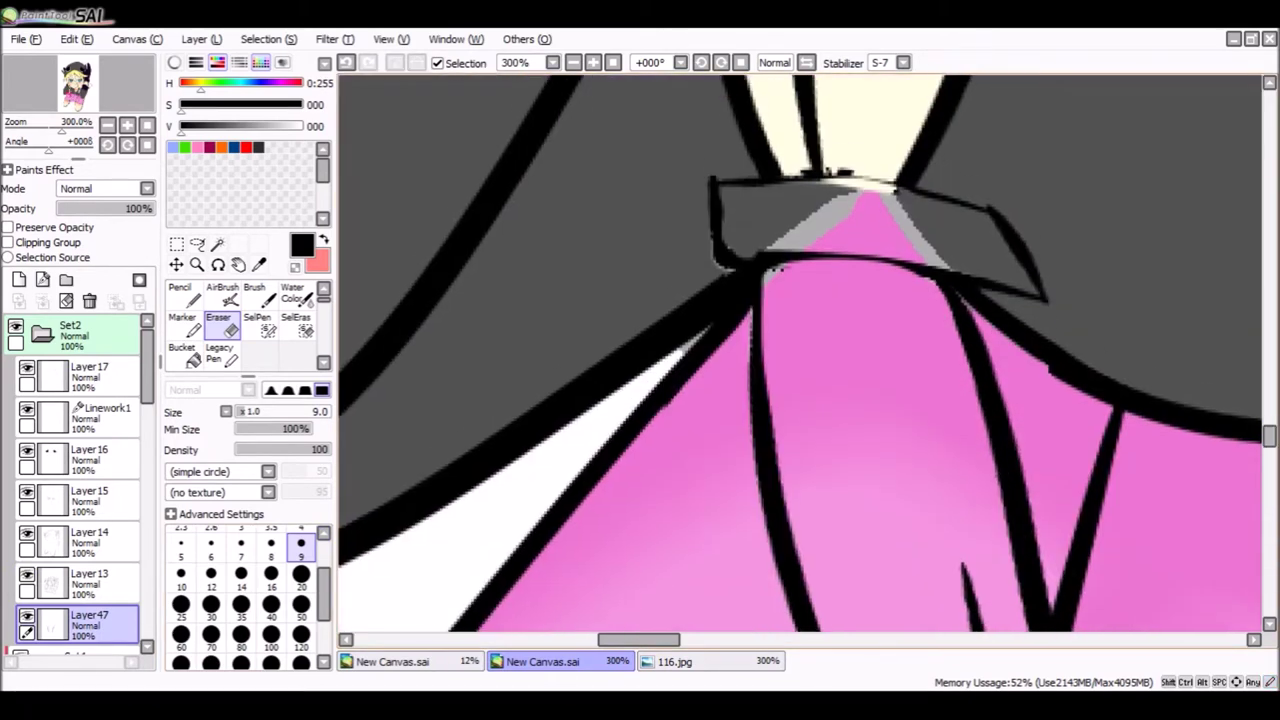
pyautogui.press('n')
pyautogui.moveTo(715, 188)
pyautogui.mouseDown()
pyautogui.moveTo(1041, 232)
pyautogui.moveTo(785, 255)
pyautogui.moveTo(1040, 296)
pyautogui.mouseUp()
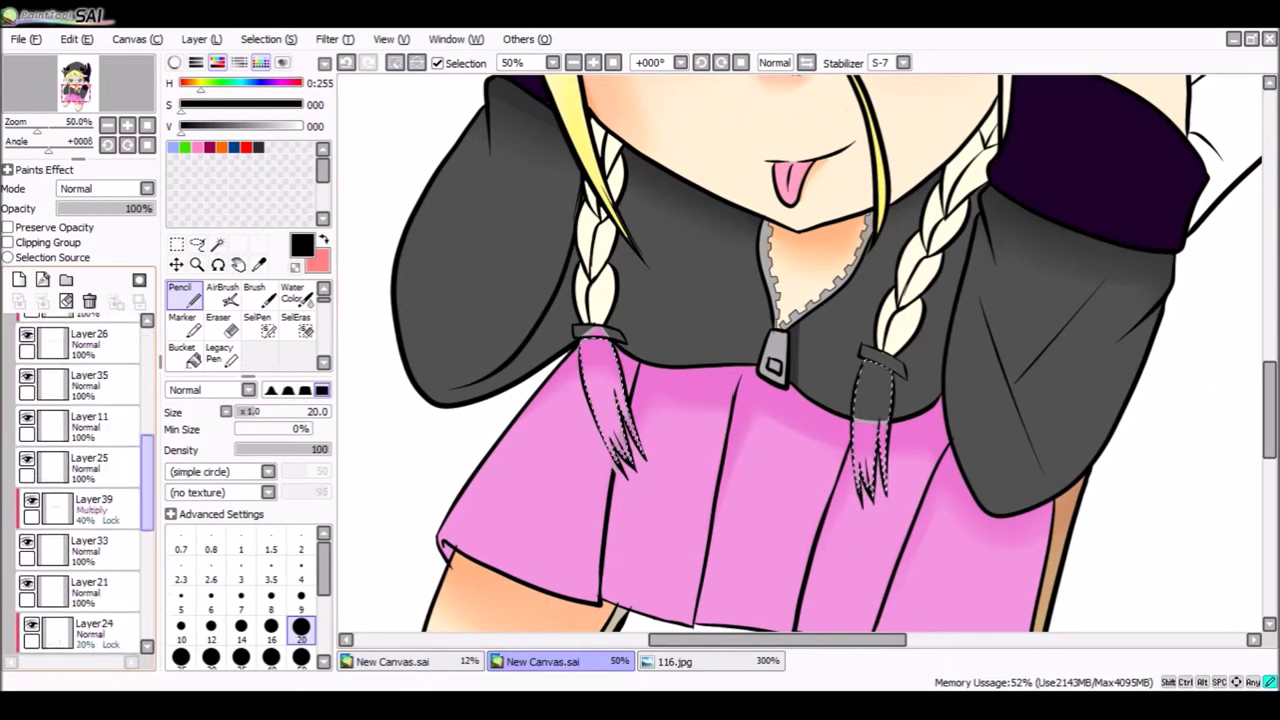
# Sample the braids' cream colour and refill both loose tails on Layer21 with the Pencil.
pyautogui.keyDown('alt'); pyautogui.click(600, 290); pyautogui.keyUp('alt')
pyautogui.click(301, 649)
pyautogui.moveTo(600, 380); pyautogui.dragTo(620, 450)
pyautogui.moveTo(870, 410); pyautogui.dragTo(870, 480)
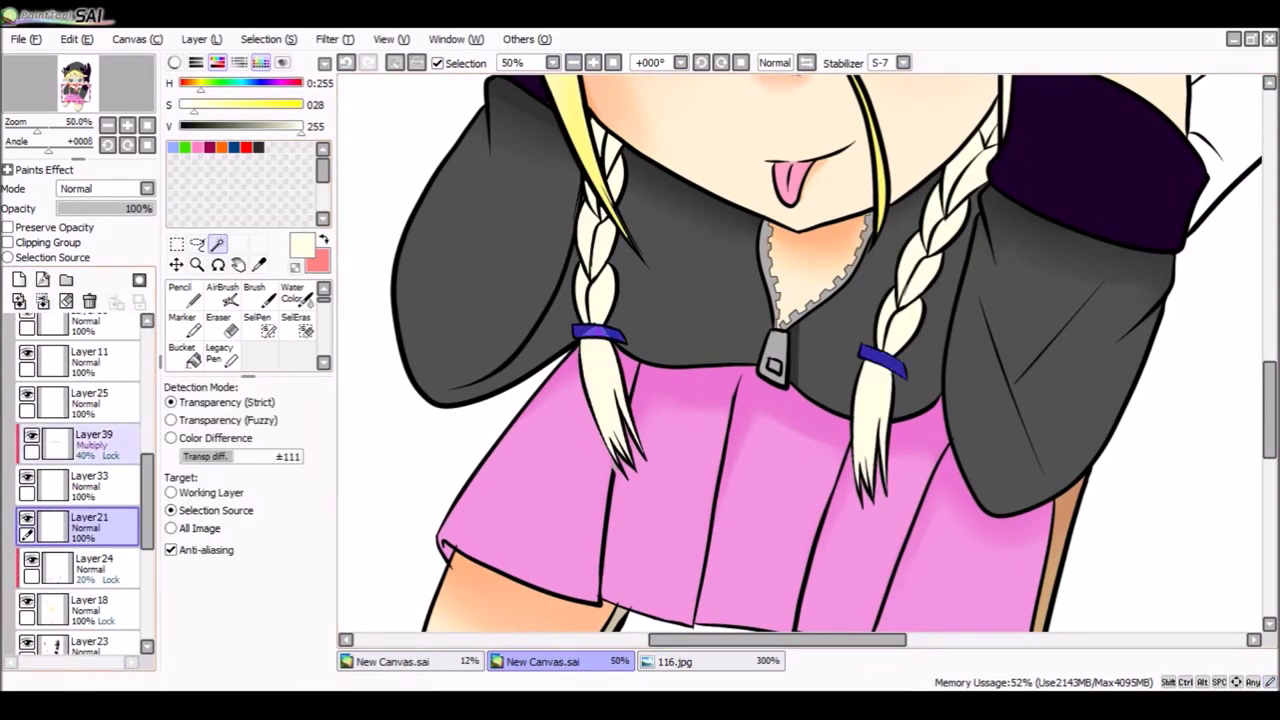
# Fill both hair ties with light grey on a new layer and give each a small dark grey dot, using the Pencil at size 9.
pyautogui.click(19, 280)
pyautogui.keyDown('alt'); pyautogui.click(700, 300); pyautogui.keyUp('alt')
pyautogui.scroll(3, 799, 347)
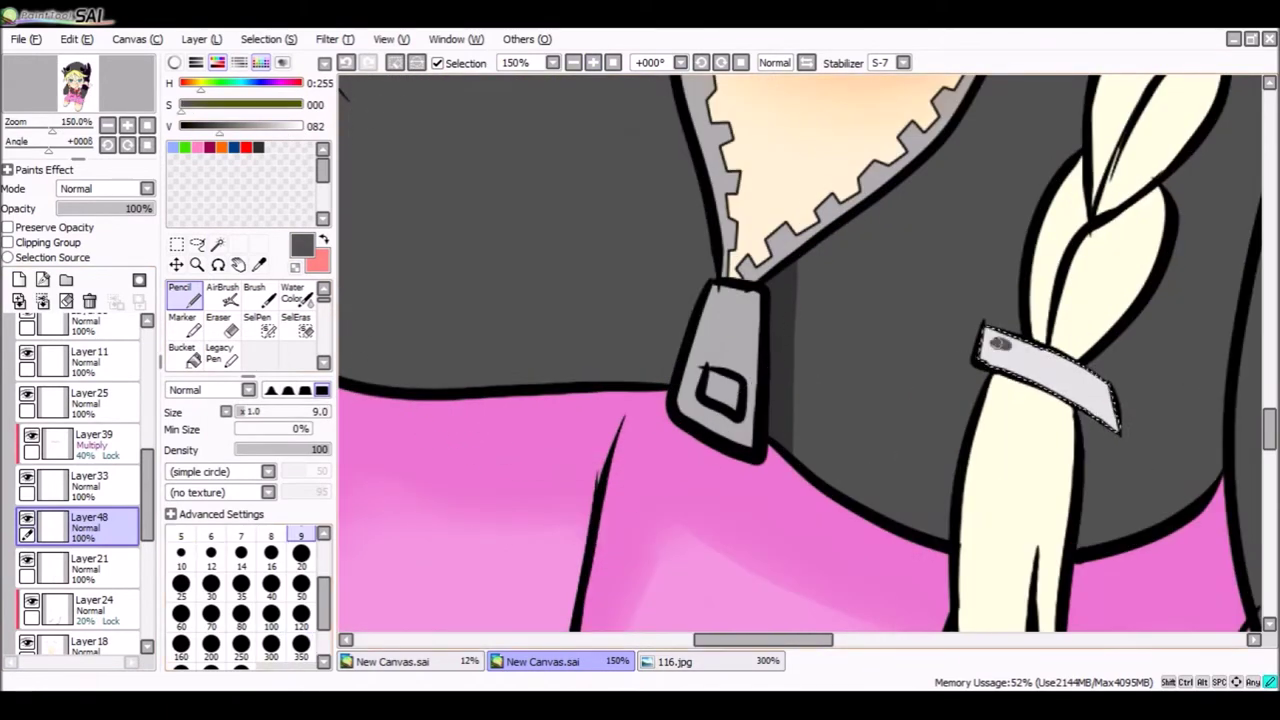
pyautogui.hscroll(-5, 466, 264)
pyautogui.hscroll(5, 697, 88)
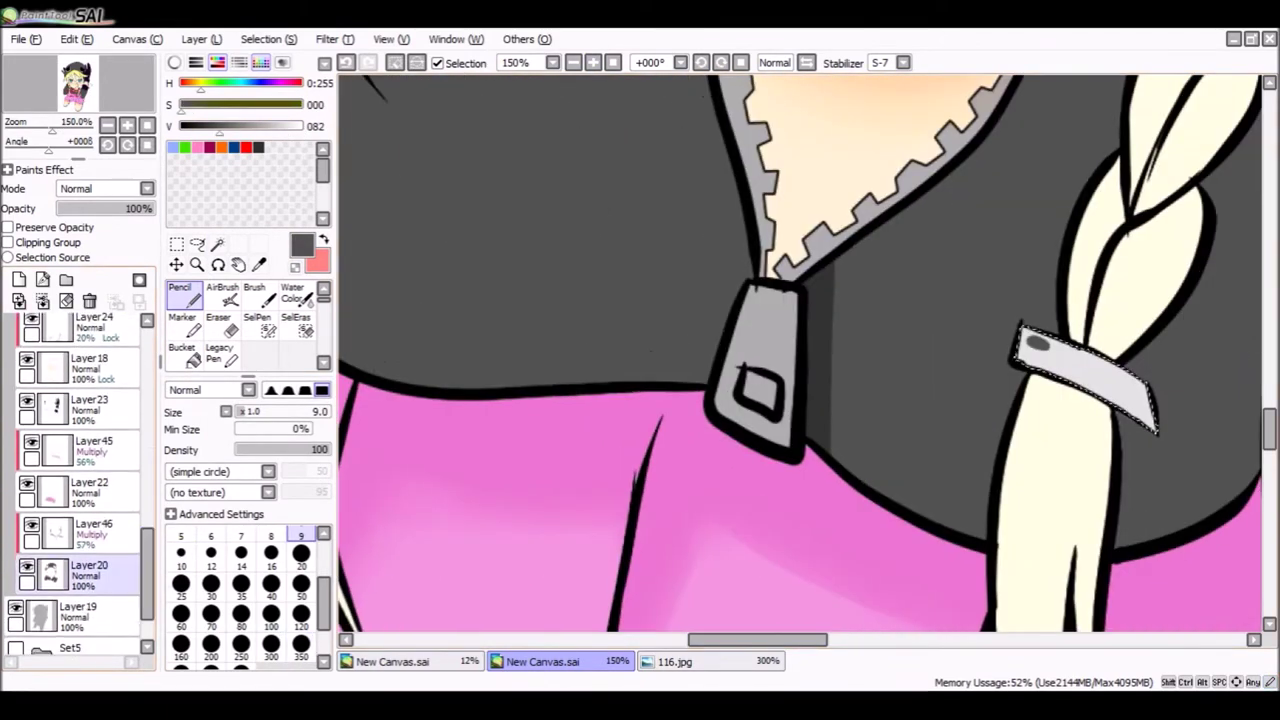
# Pick a pale yellow hair colour and add a Multiply layer directly above the braids' colour layer, Layer21.
pyautogui.scroll(-3, 80, 480)
pyautogui.click(89, 574)
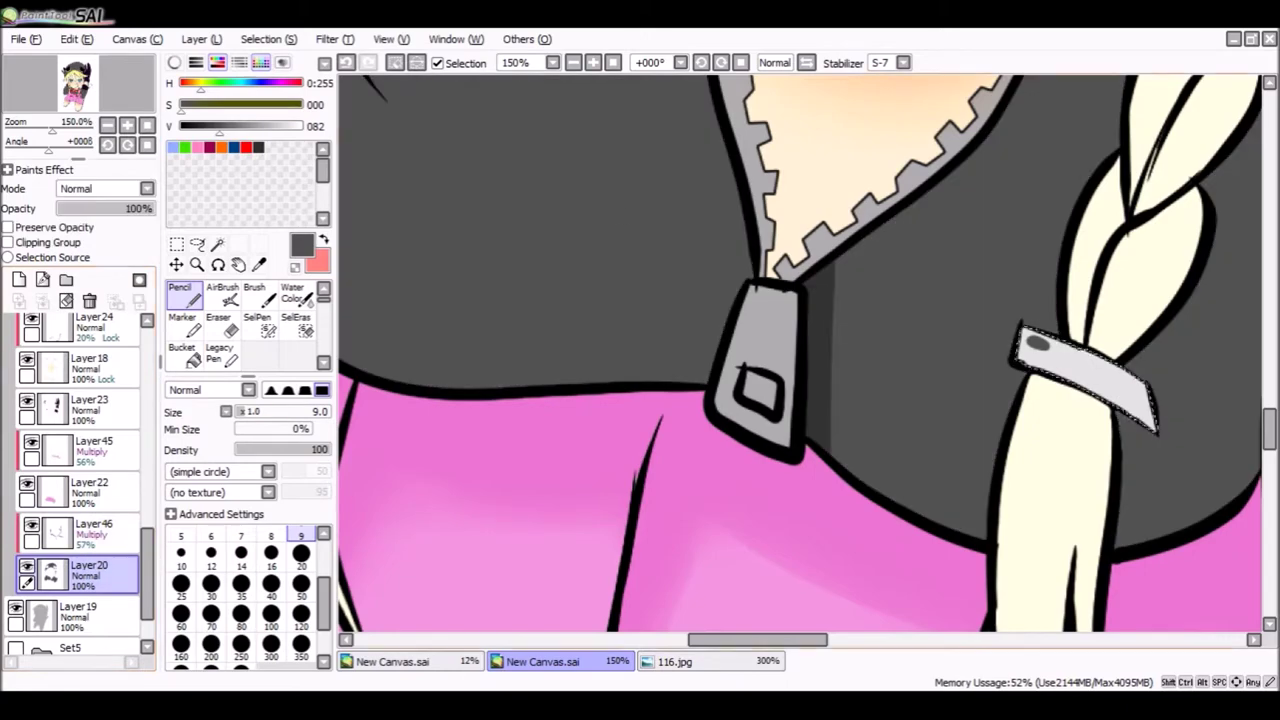
pyautogui.scroll(15, 755, 395)
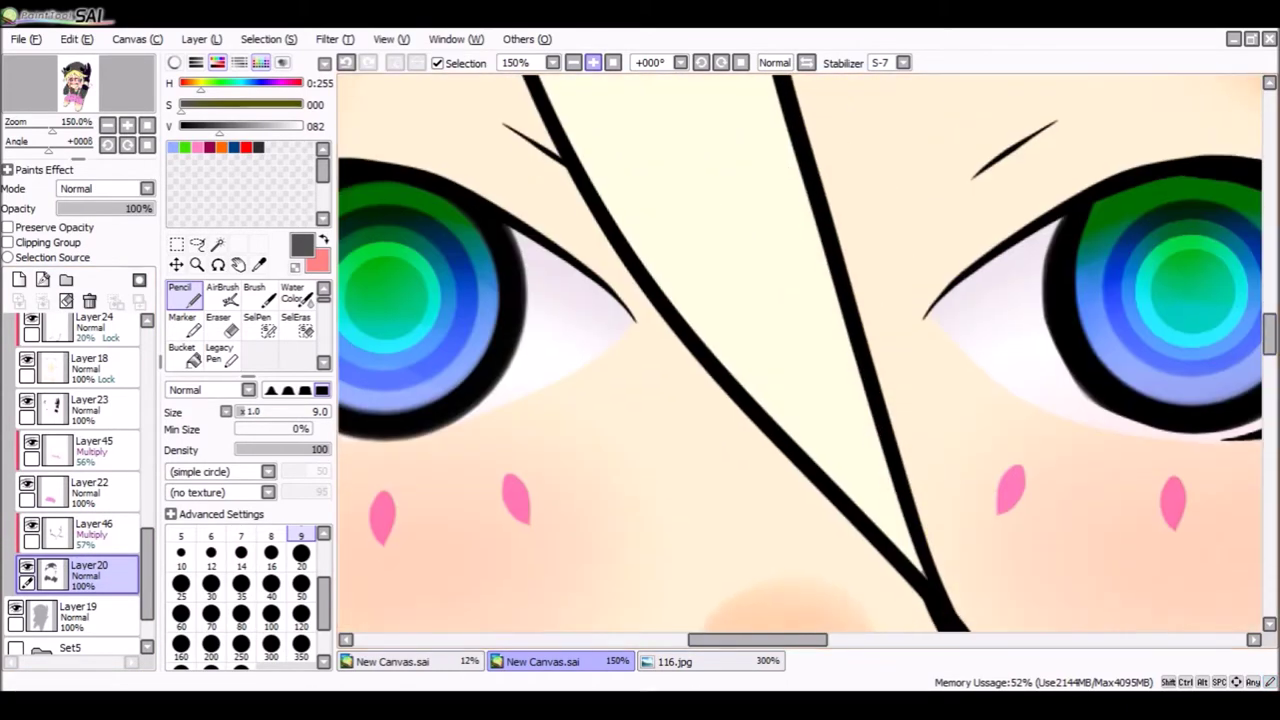
pyautogui.hotkey('ctrl', '-')
pyautogui.hotkey('ctrl', '-')
pyautogui.hotkey('ctrl', '-')
pyautogui.scroll(5, 80, 480)
pyautogui.scroll(1, 80, 480)
pyautogui.scroll(-5, 80, 480)
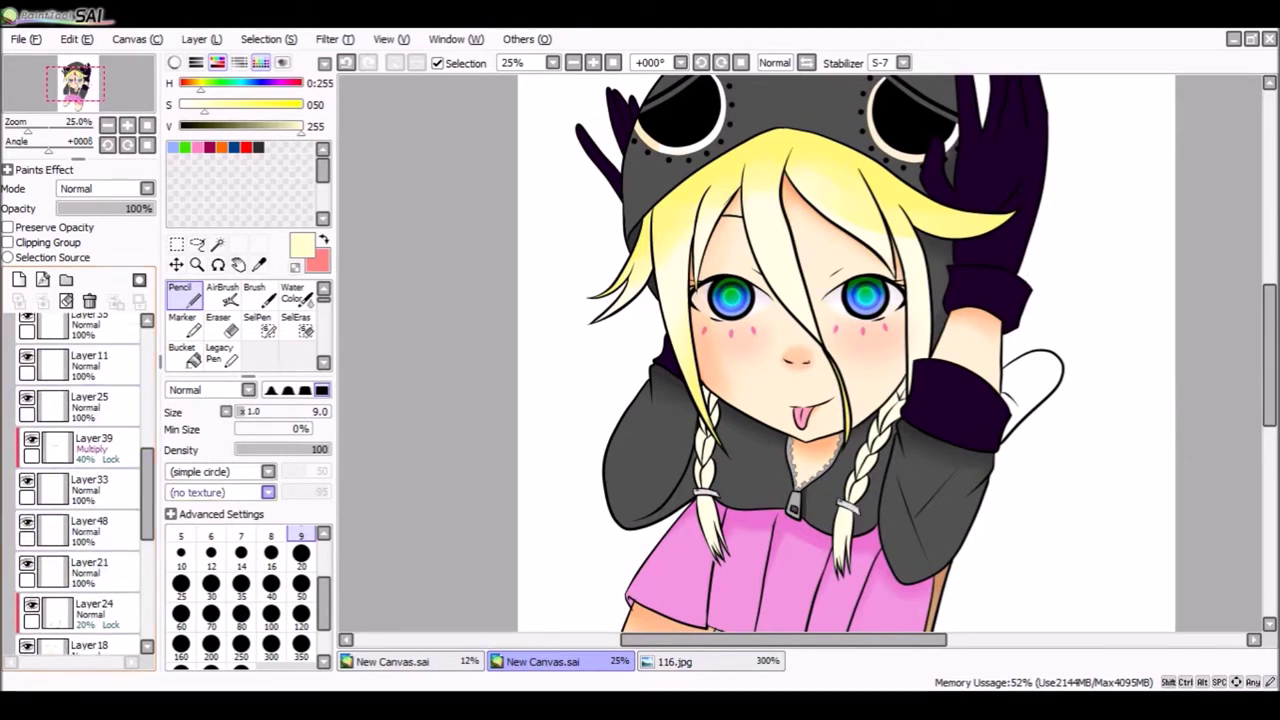
pyautogui.hotkey('ctrl', 'shift', 'n')
pyautogui.hotkey('ctrl', '+')
pyautogui.hotkey('ctrl', '+')
pyautogui.hotkey('ctrl', '+')
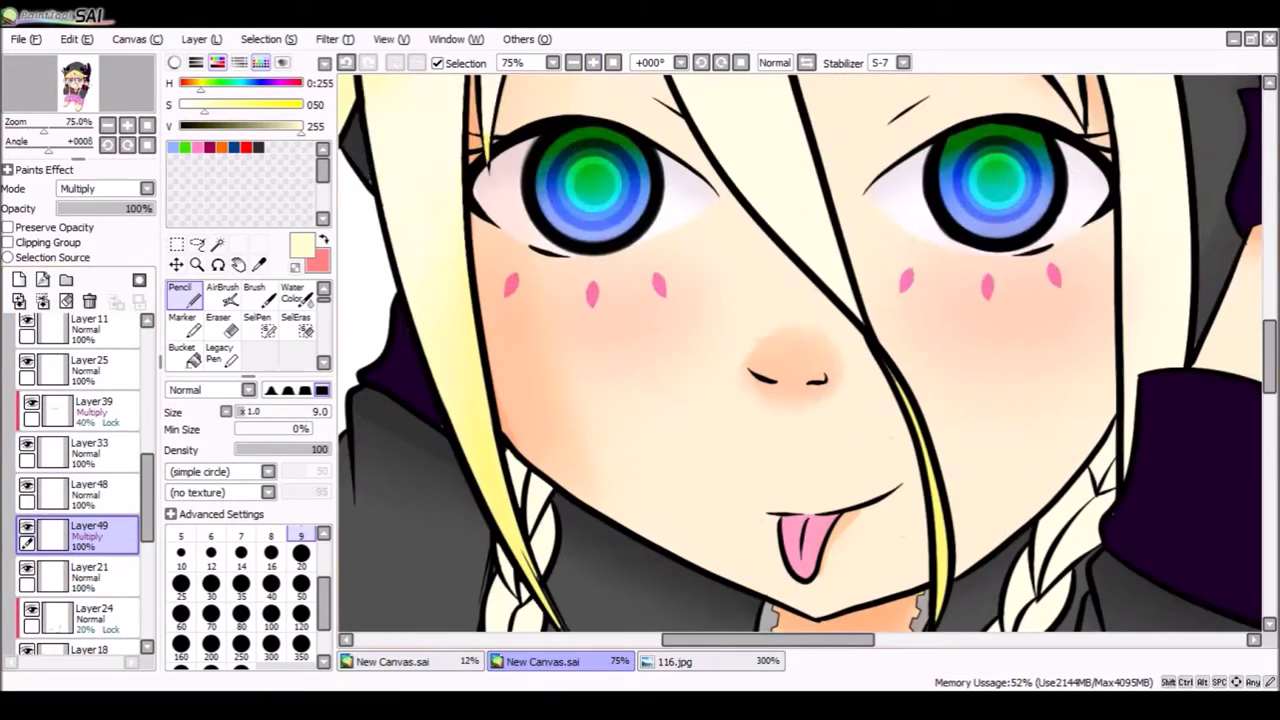
# Select the hair strands with the Magic Wand and shade the top of one braid in pale yellow with the AirBrush at size 50.
pyautogui.scroll(-3, 807, 353)
pyautogui.press('v')
pyautogui.press('w')
pyautogui.click(535, 300)
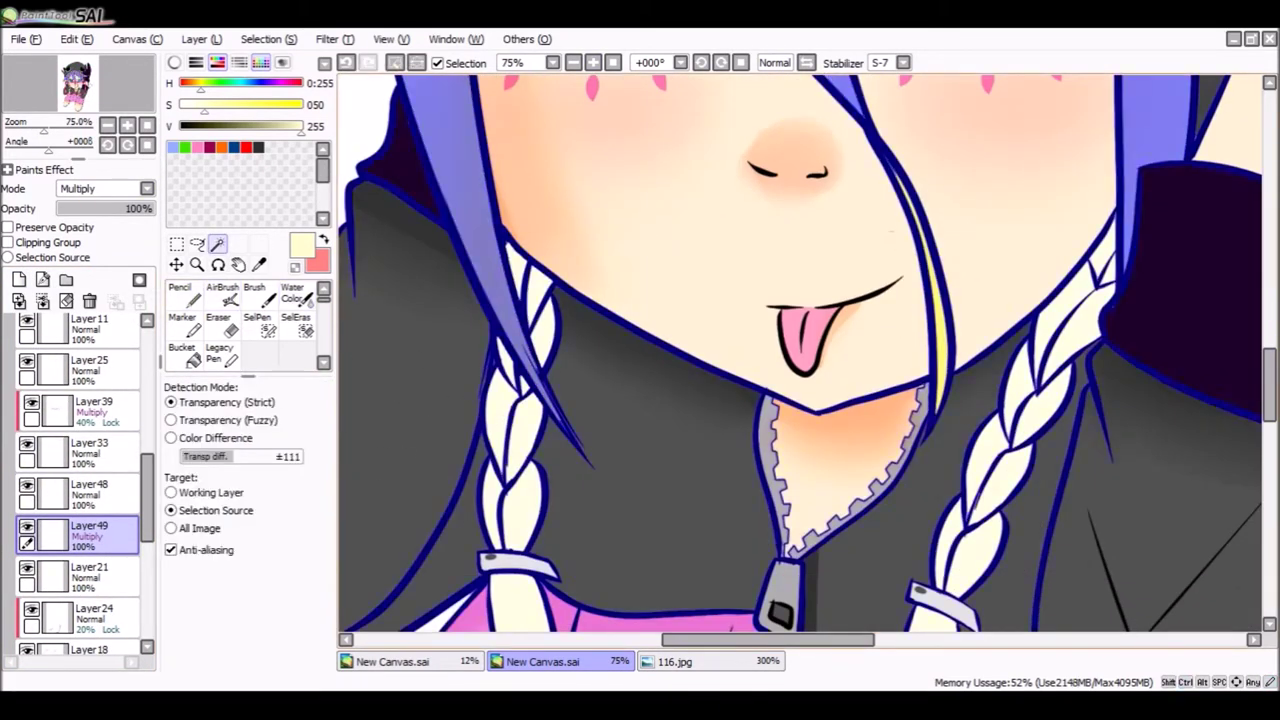
pyautogui.click(180, 293)
pyautogui.press('v')
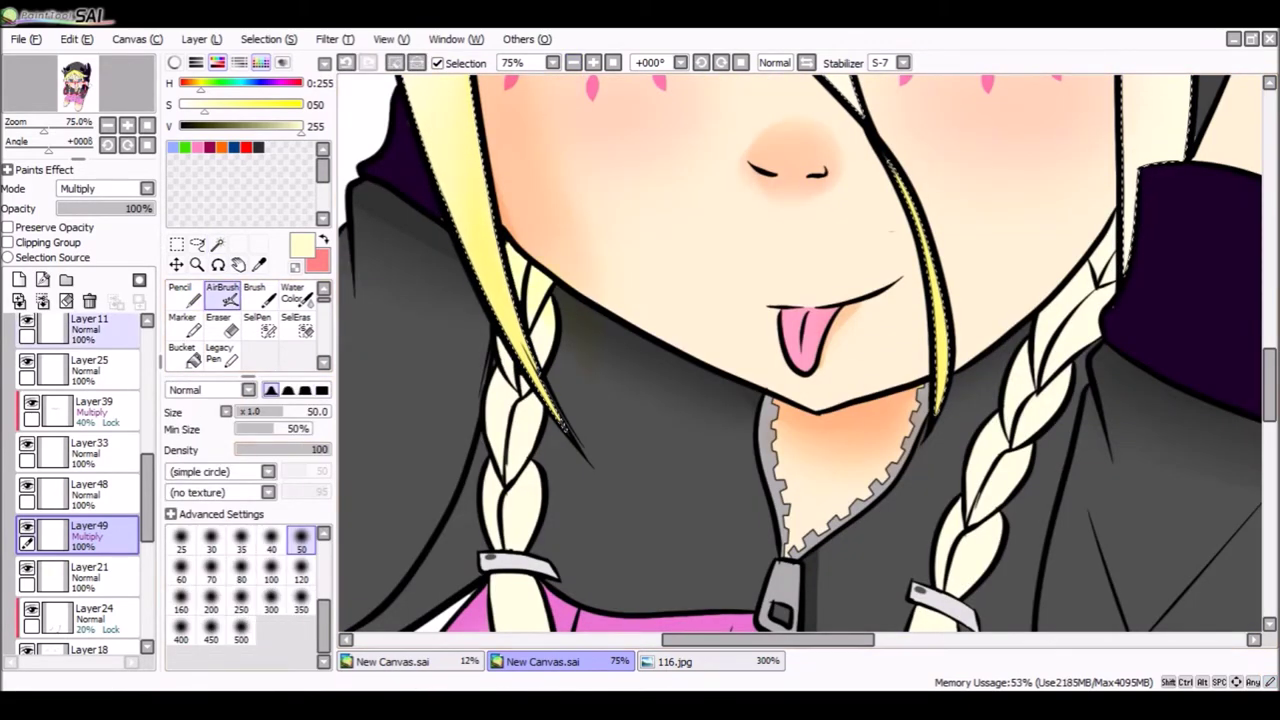
# Clip the Multiply layer to the braids' colour, then shade the braid tops and loose tails in yellow with the Pencil.
pyautogui.click(8, 242)
pyautogui.press('n')
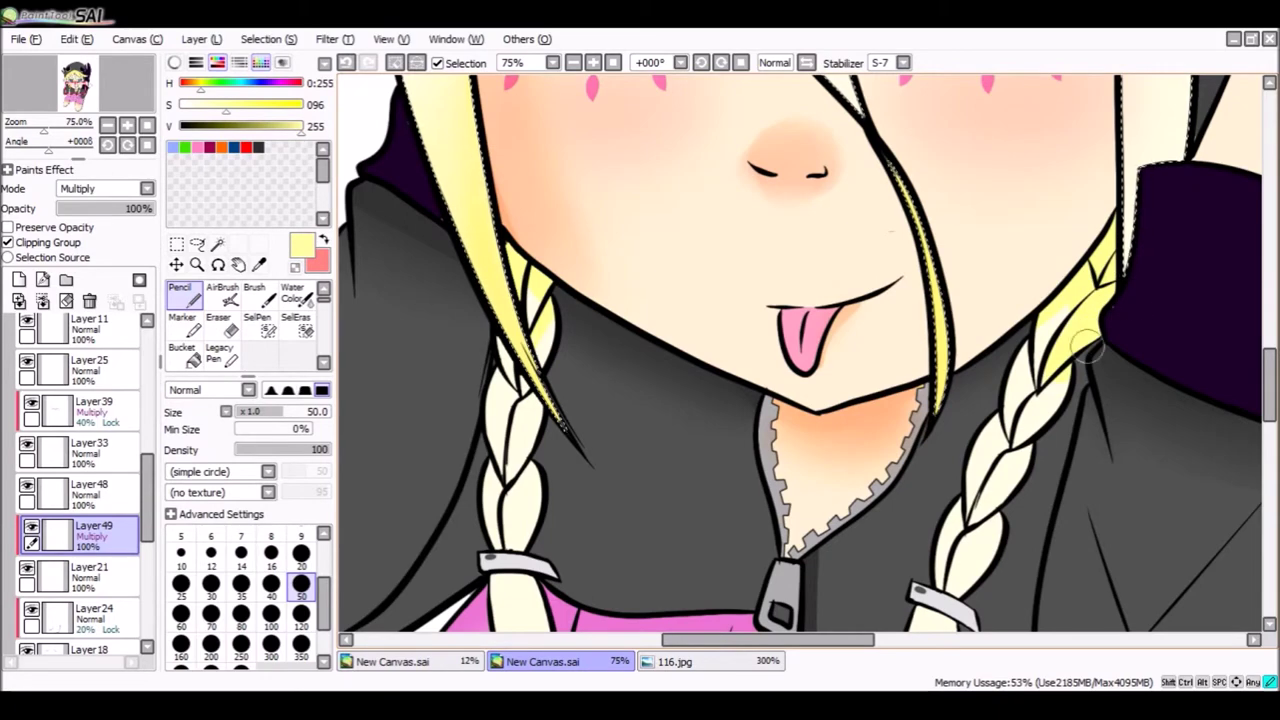
pyautogui.scroll(-5, 1090, 345)
pyautogui.press('c')
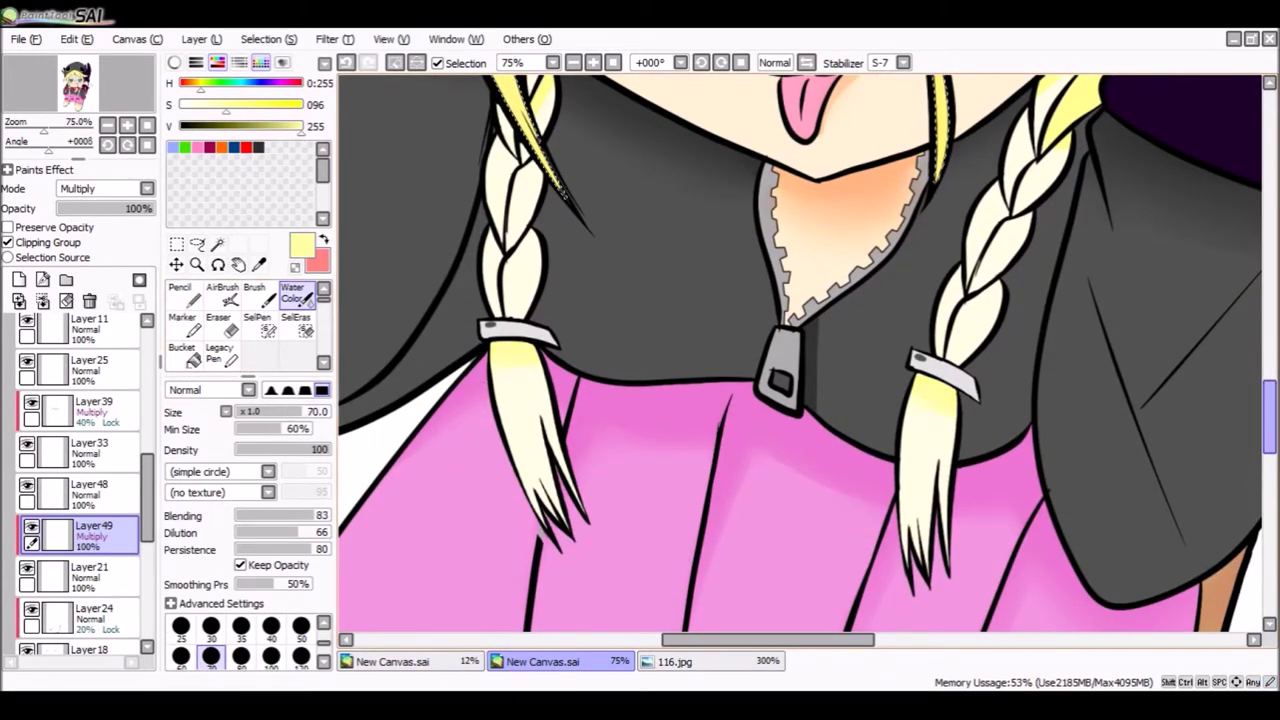
pyautogui.scroll(6, 1078, 460)
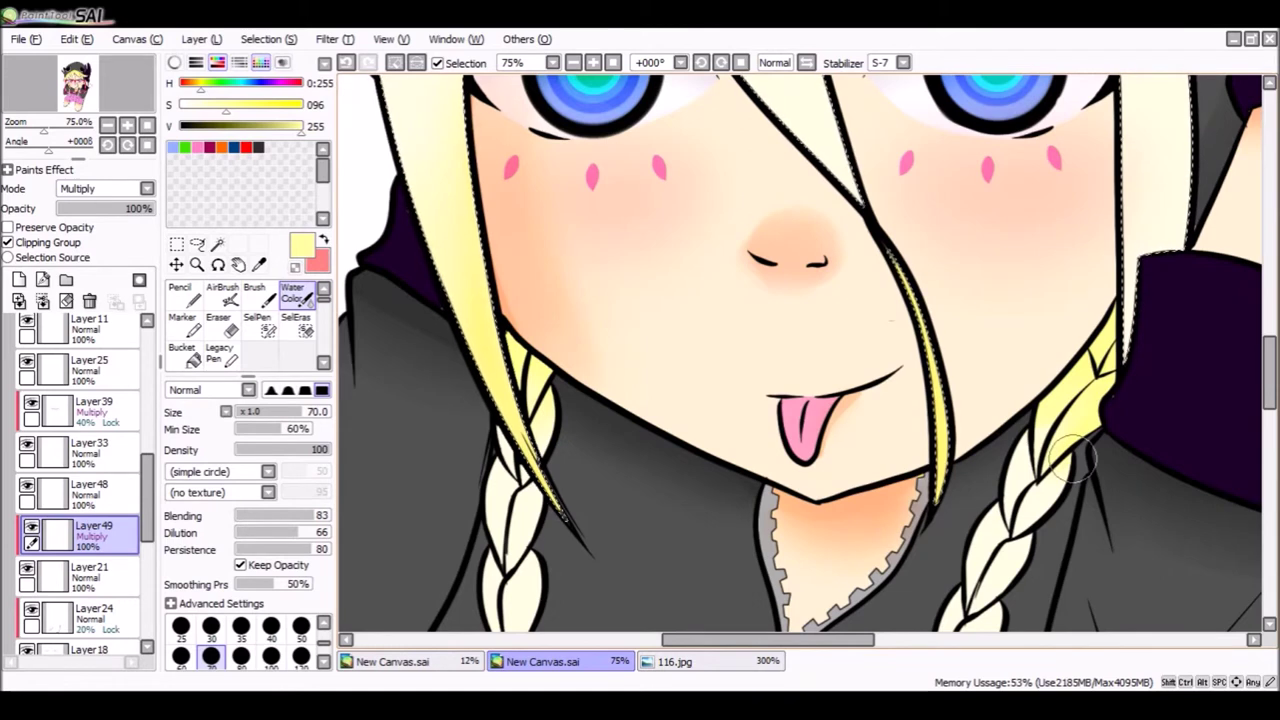
# Add a black silhouette shadow of the girl on a new Multiply layer above Set5, offset it sideways, and set 26% opacity.
pyautogui.press('-')
pyautogui.press('-')
pyautogui.press('-')
pyautogui.press('-')
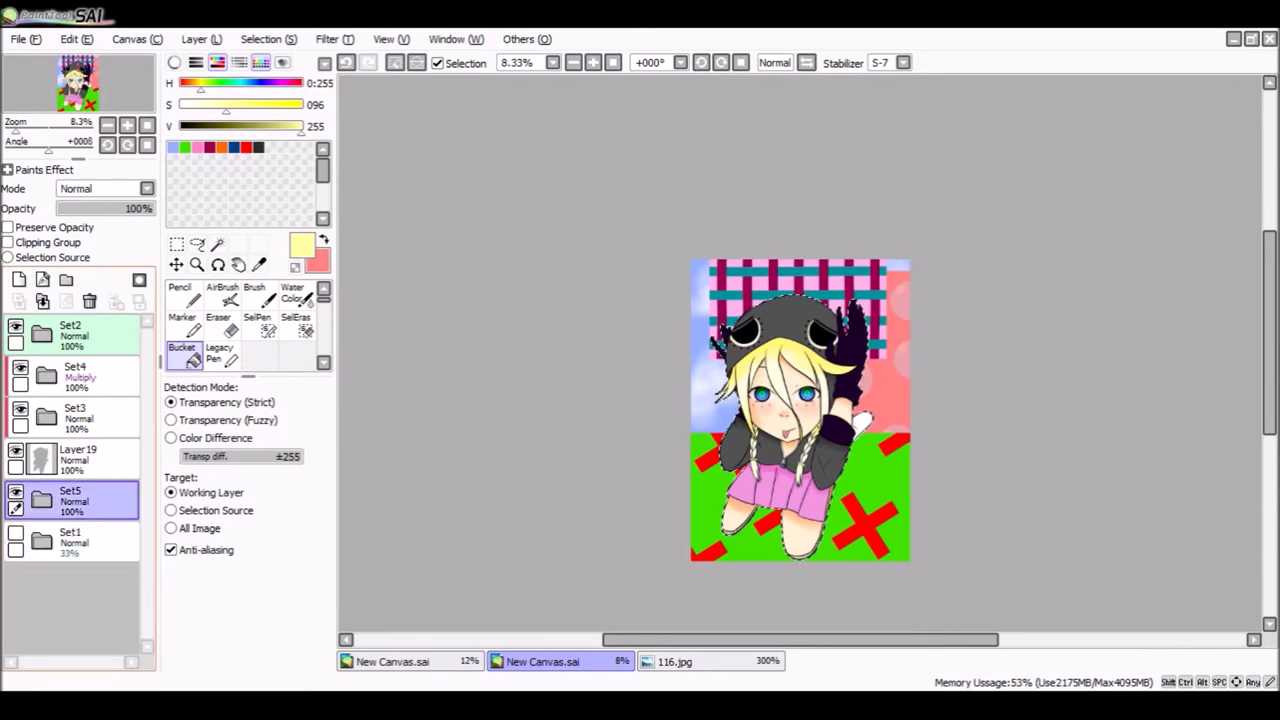
pyautogui.hotkey('ctrl', 'shift', 'n')
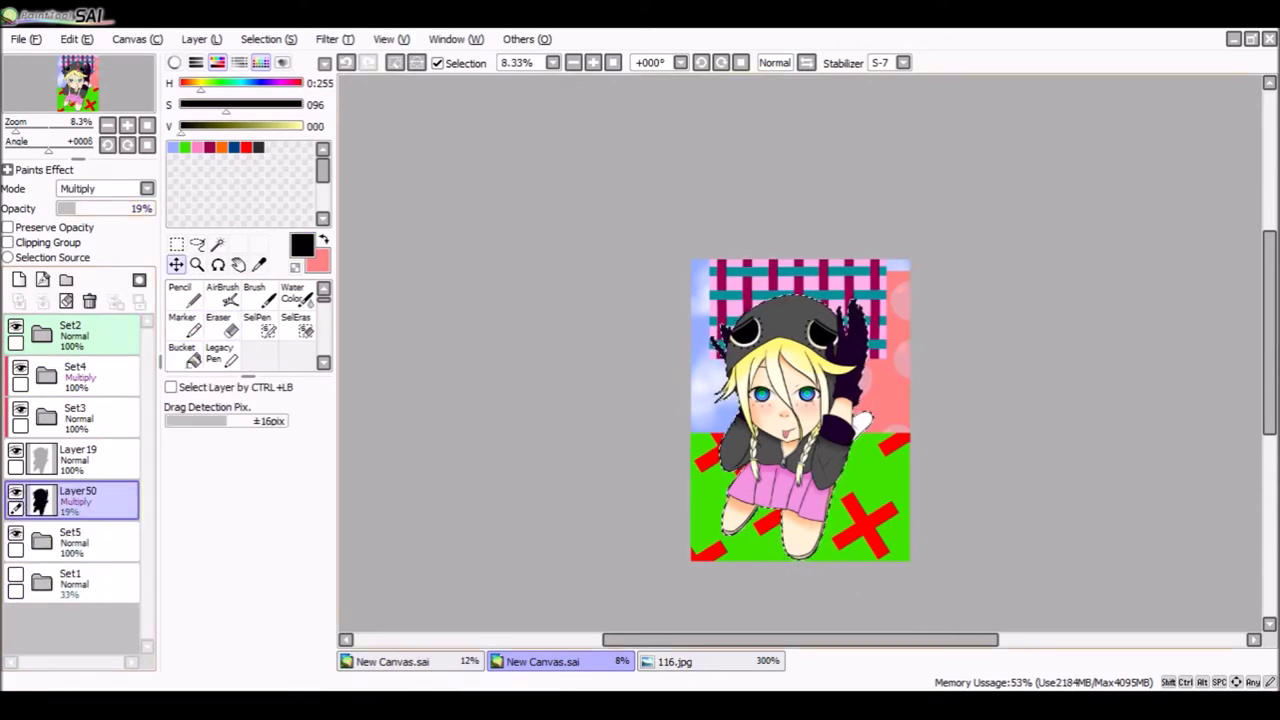
pyautogui.scroll(2, 800, 410)
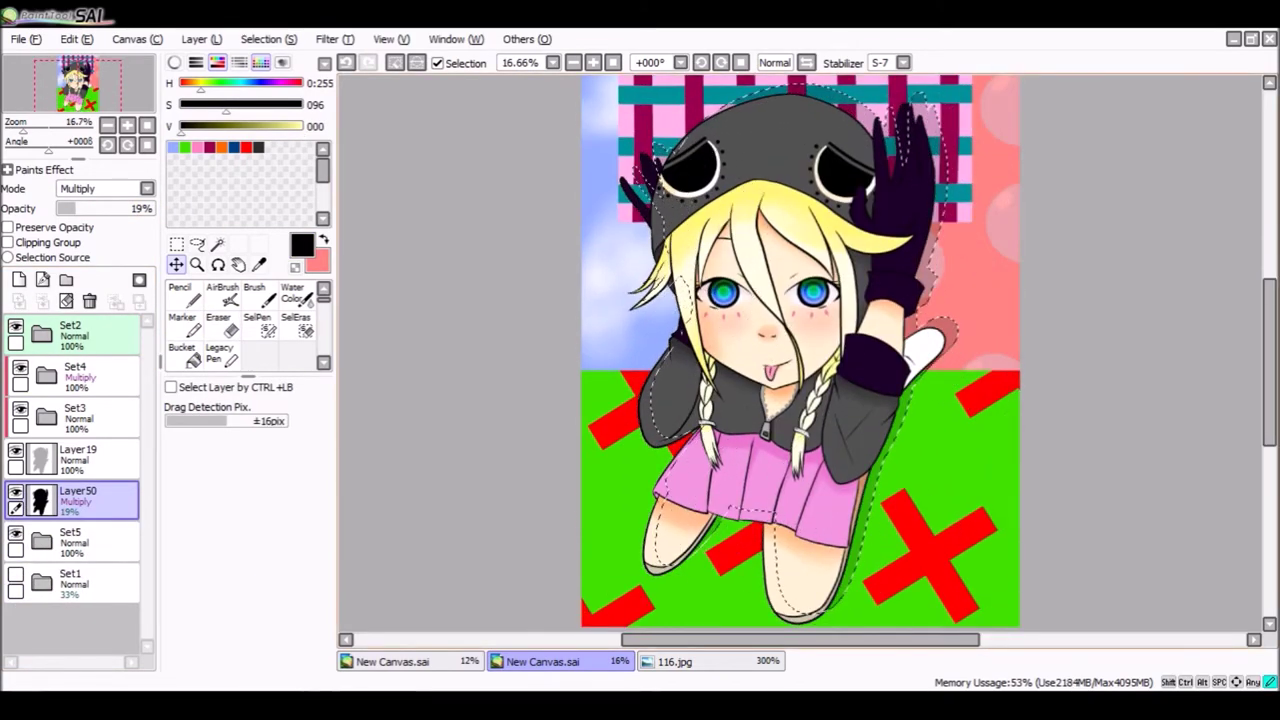
pyautogui.press('Left')
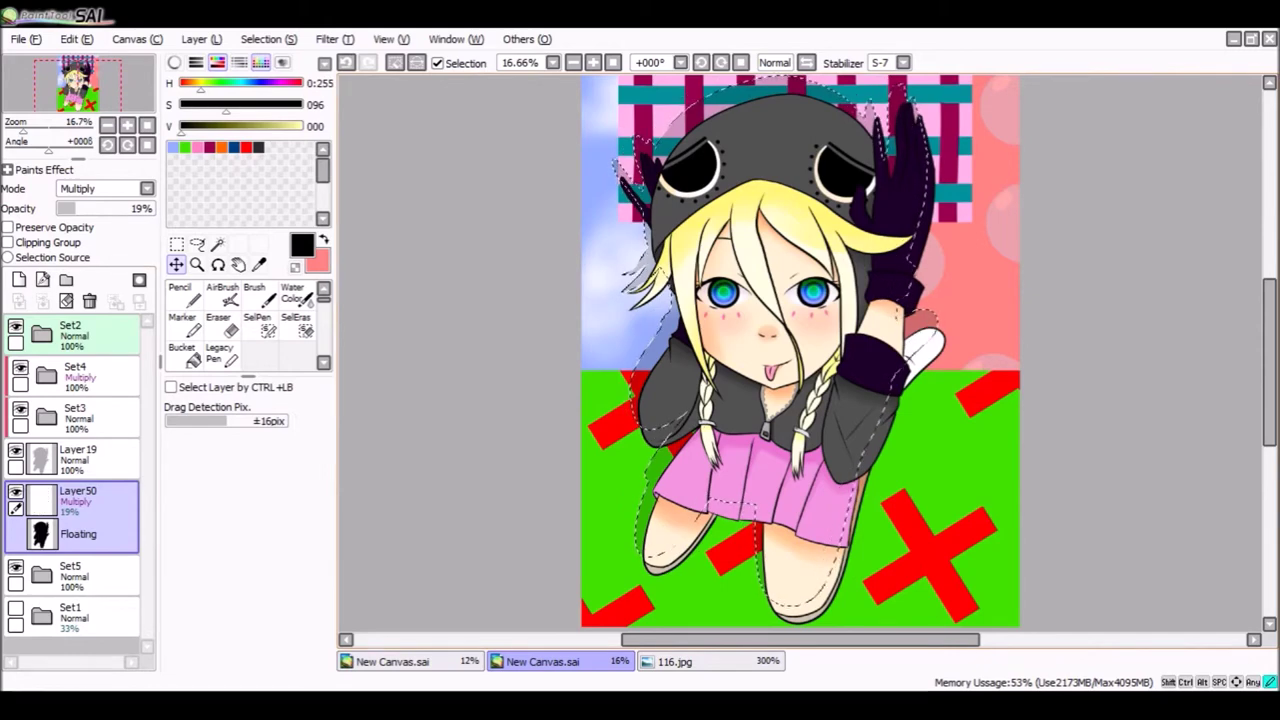
pyautogui.hotkey('ctrl', 'd')
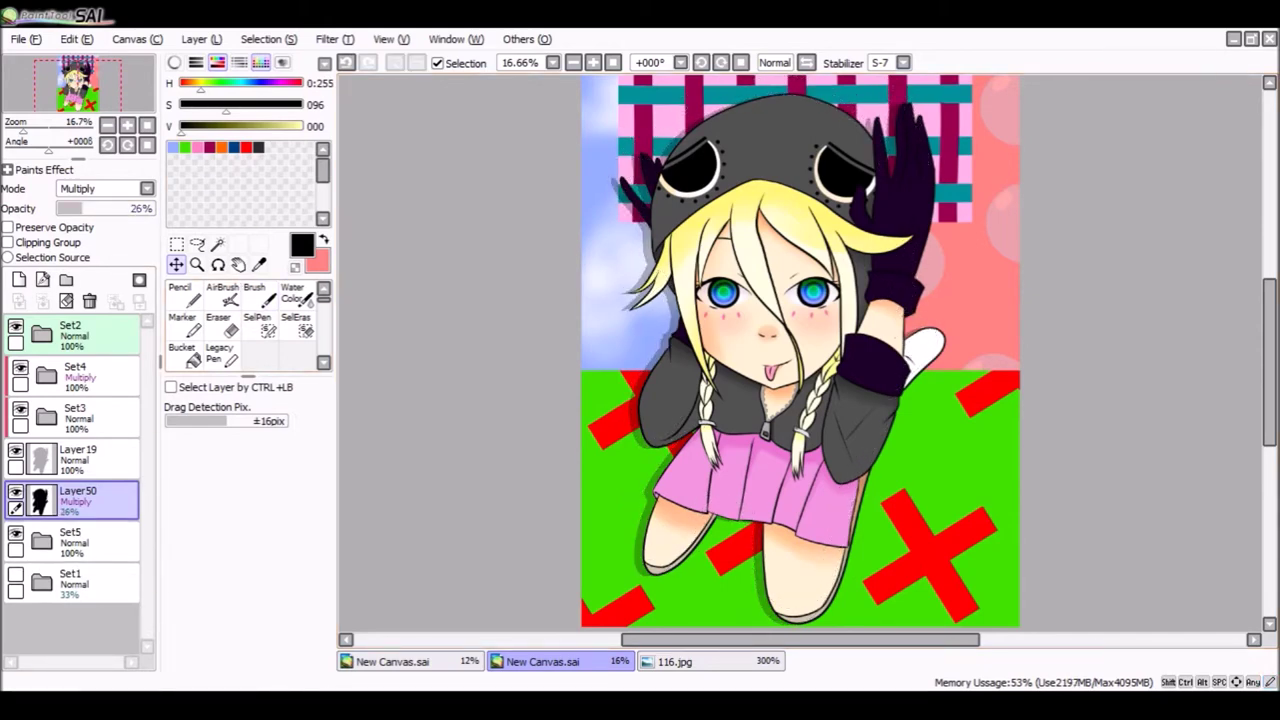
# Try shading the selected figure's upper part in black on a new Multiply layer above Set2, softening the edge with Water Color at size 500.
pyautogui.click(70, 335)
pyautogui.click(217, 243)
pyautogui.click(960, 300)
pyautogui.click(180, 295)
pyautogui.click(19, 279)
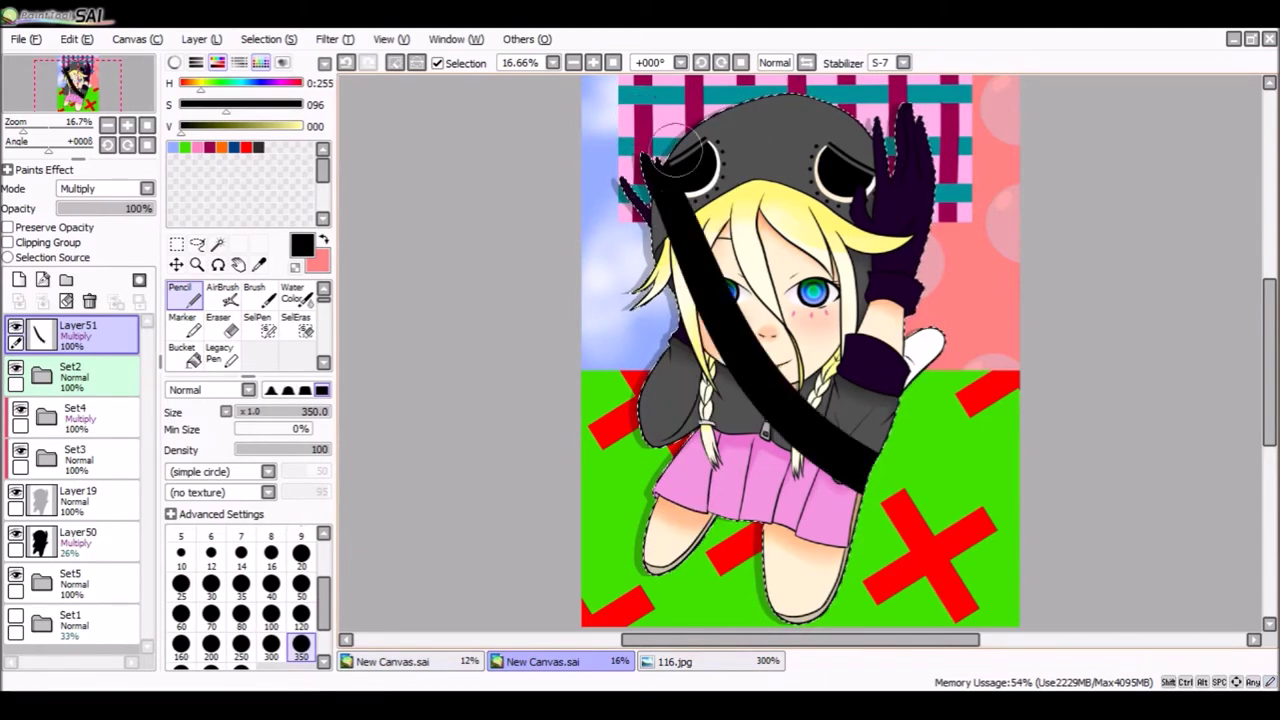
pyautogui.click(183, 349)
pyautogui.click(800, 250)
pyautogui.click(292, 293)
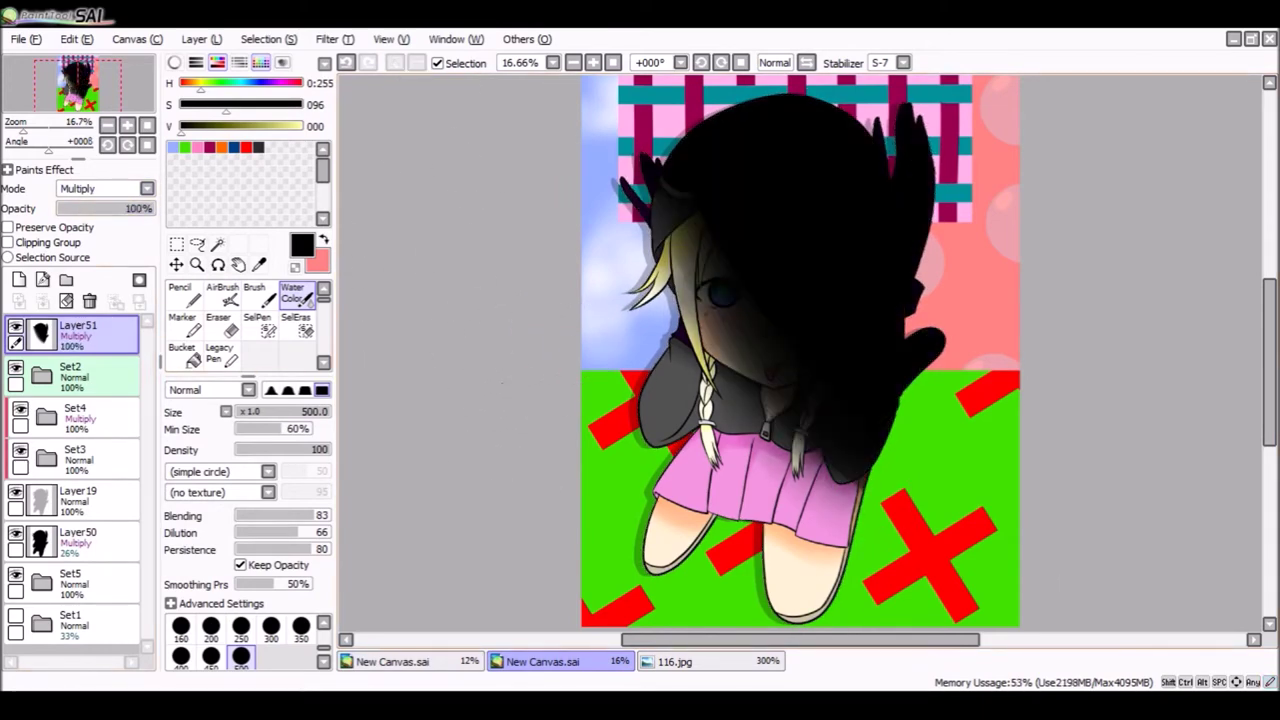
# Undo the black shading on Layer51 and return the layer to Normal mode.
pyautogui.hotkey('ctrl', 'z')
pyautogui.press('w')
pyautogui.press('n')
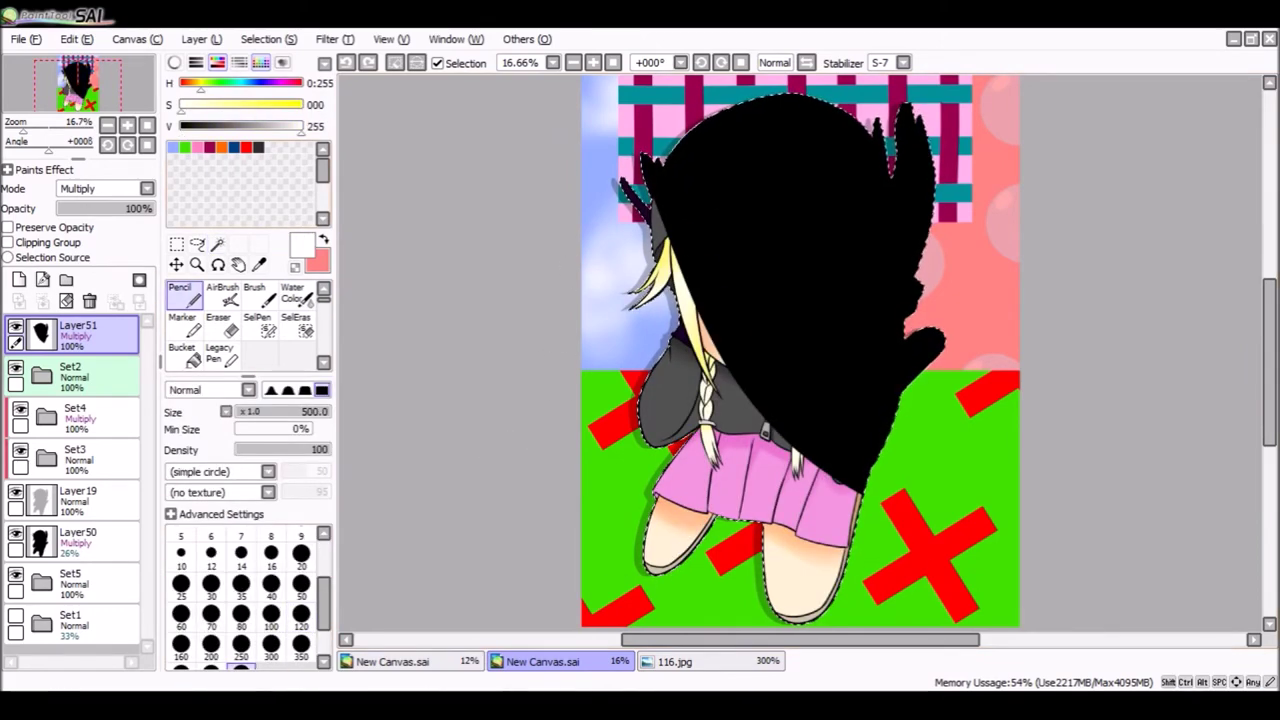
pyautogui.hotkey('ctrl', 'z')
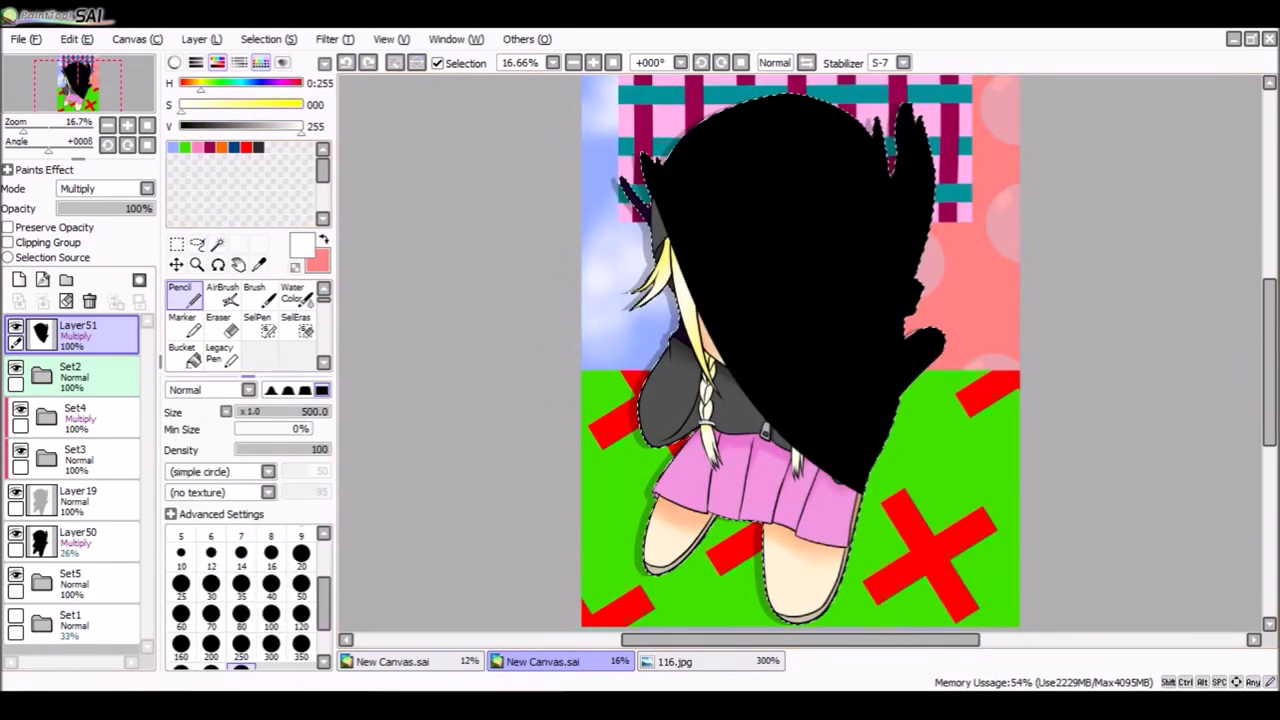
pyautogui.hotkey('ctrl', 'z')
pyautogui.hotkey('ctrl', 'z')
pyautogui.hotkey('ctrl', 'y')
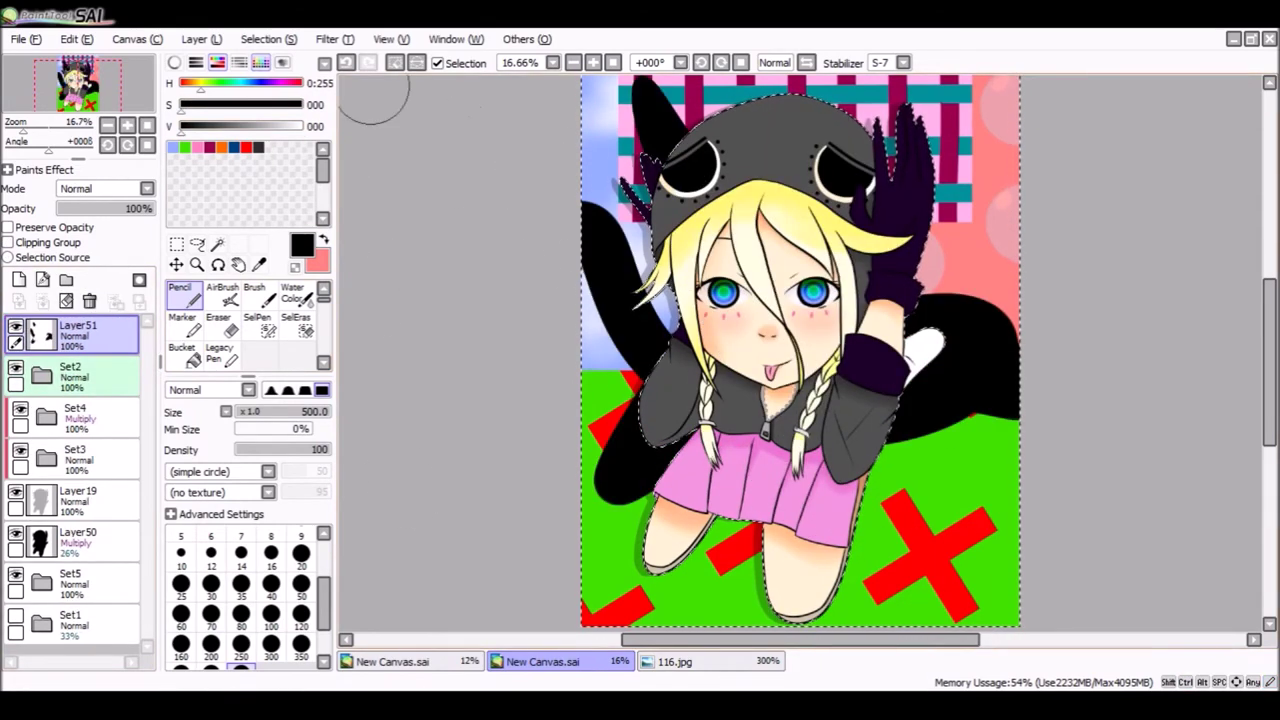
# Try covering the selected figure with white above and black below on Layer51, and blend the boundary with Water Color.
pyautogui.moveTo(638, 172); pyautogui.dragTo(1018, 405)
pyautogui.moveTo(768, 140); pyautogui.dragTo(820, 260)
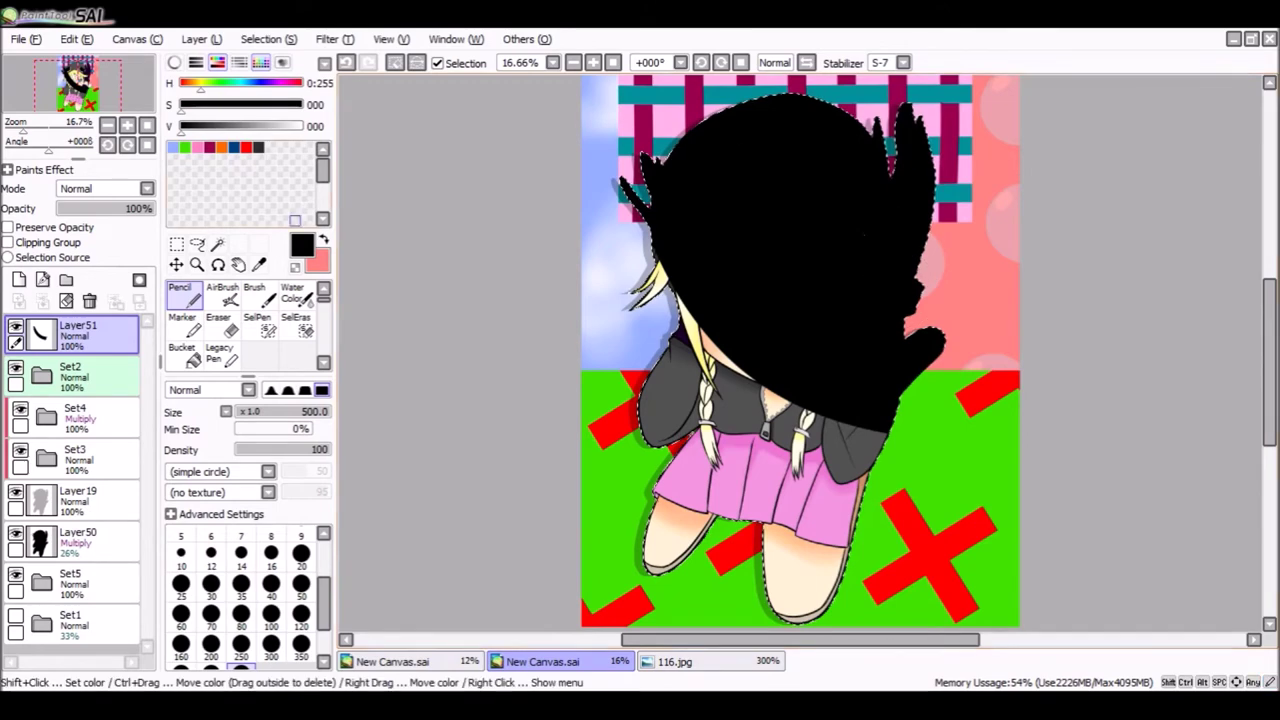
pyautogui.click(173, 147)
pyautogui.moveTo(700, 450)
pyautogui.mouseDown()
pyautogui.moveTo(770, 500)
pyautogui.moveTo(690, 545)
pyautogui.moveTo(800, 580)
pyautogui.mouseUp()
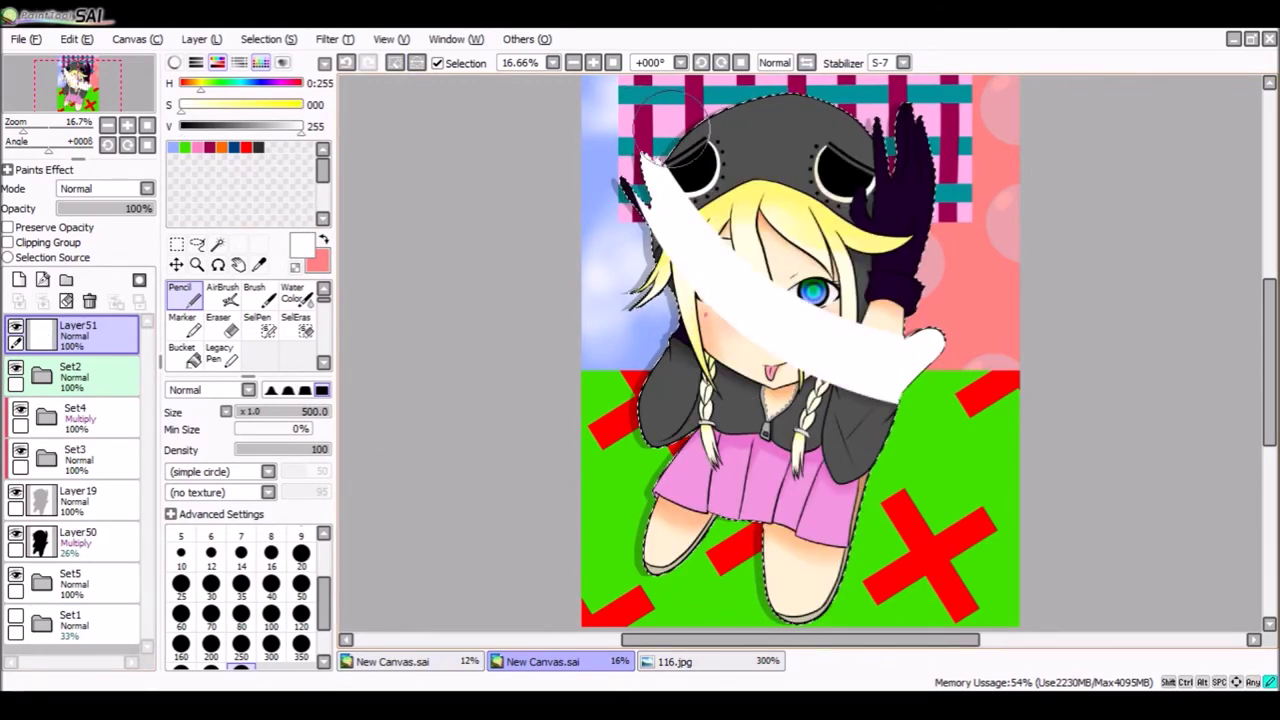
pyautogui.click(258, 147)
pyautogui.moveTo(634, 493); pyautogui.dragTo(571, 500)
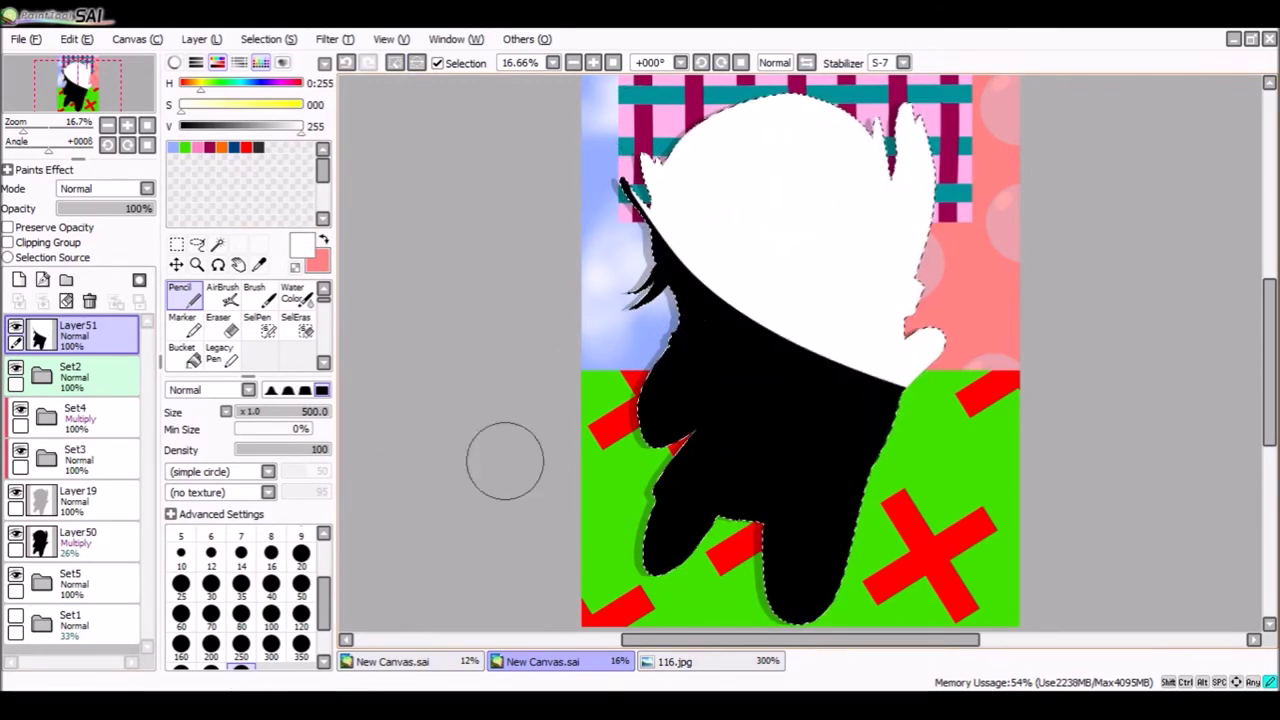
pyautogui.click(292, 294)
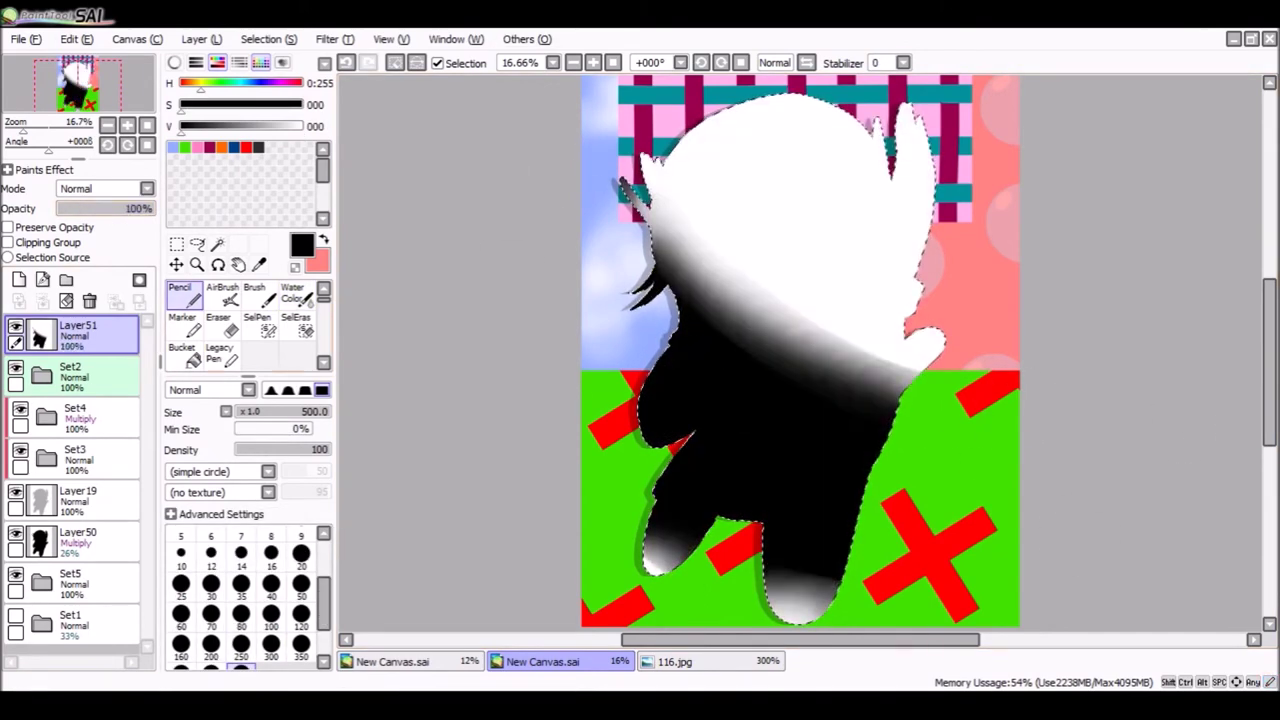
pyautogui.click(292, 294)
pyautogui.moveTo(650, 180); pyautogui.dragTo(1000, 255)
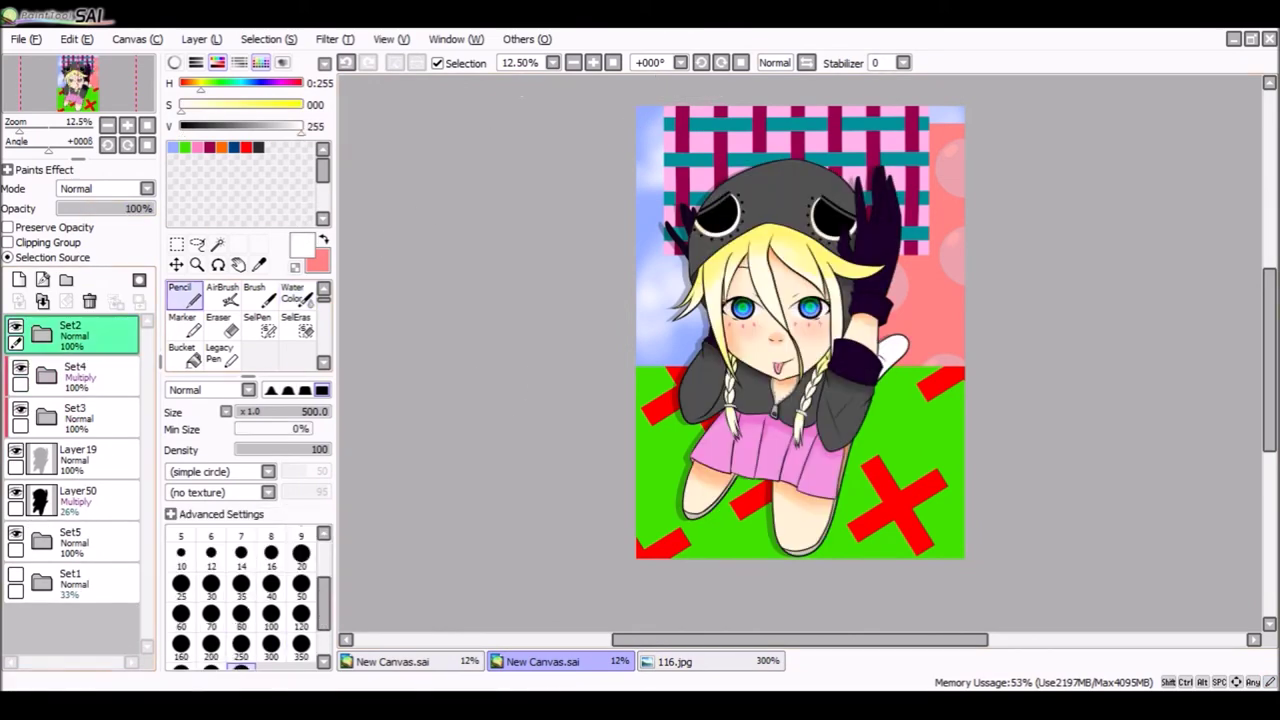
# Paint a white upper area, a black diagonal band and a white lower area across the whole canvas on a new top layer, Pencil size 500.
pyautogui.moveTo(660, 125)
pyautogui.mouseDown()
pyautogui.moveTo(700, 100)
pyautogui.moveTo(950, 130)
pyautogui.mouseUp()
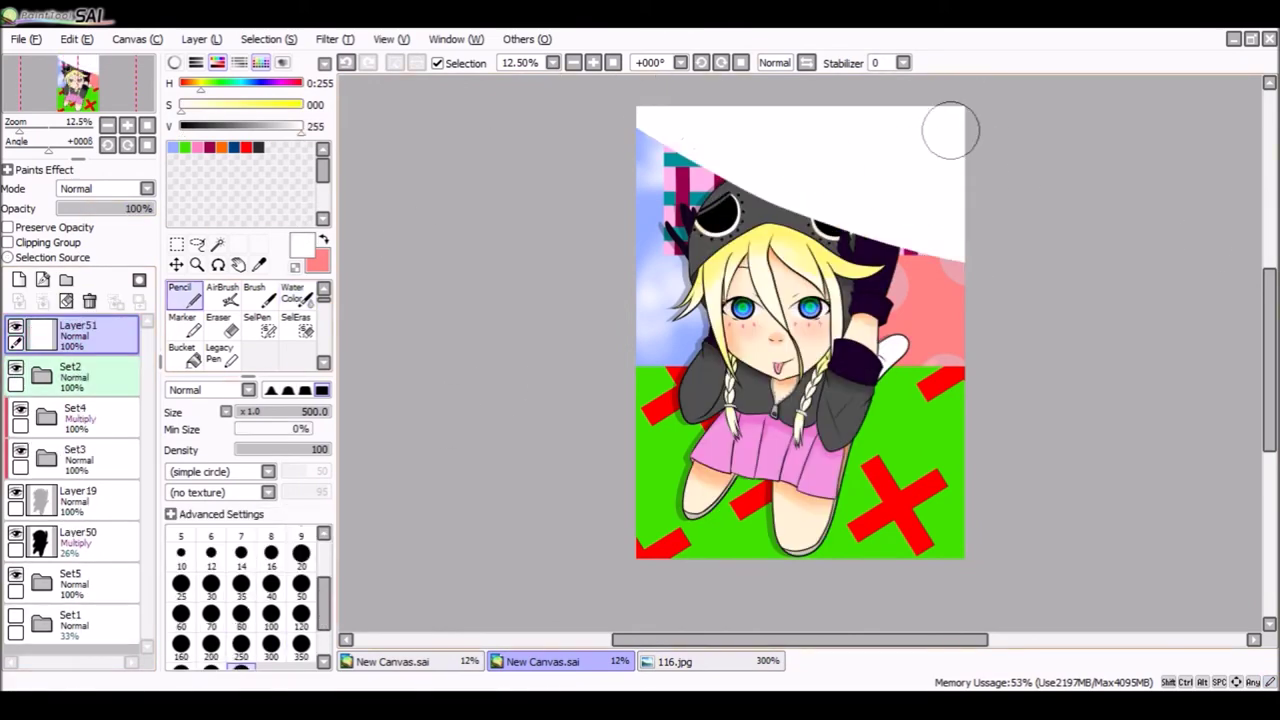
pyautogui.moveTo(640, 210); pyautogui.dragTo(960, 395)
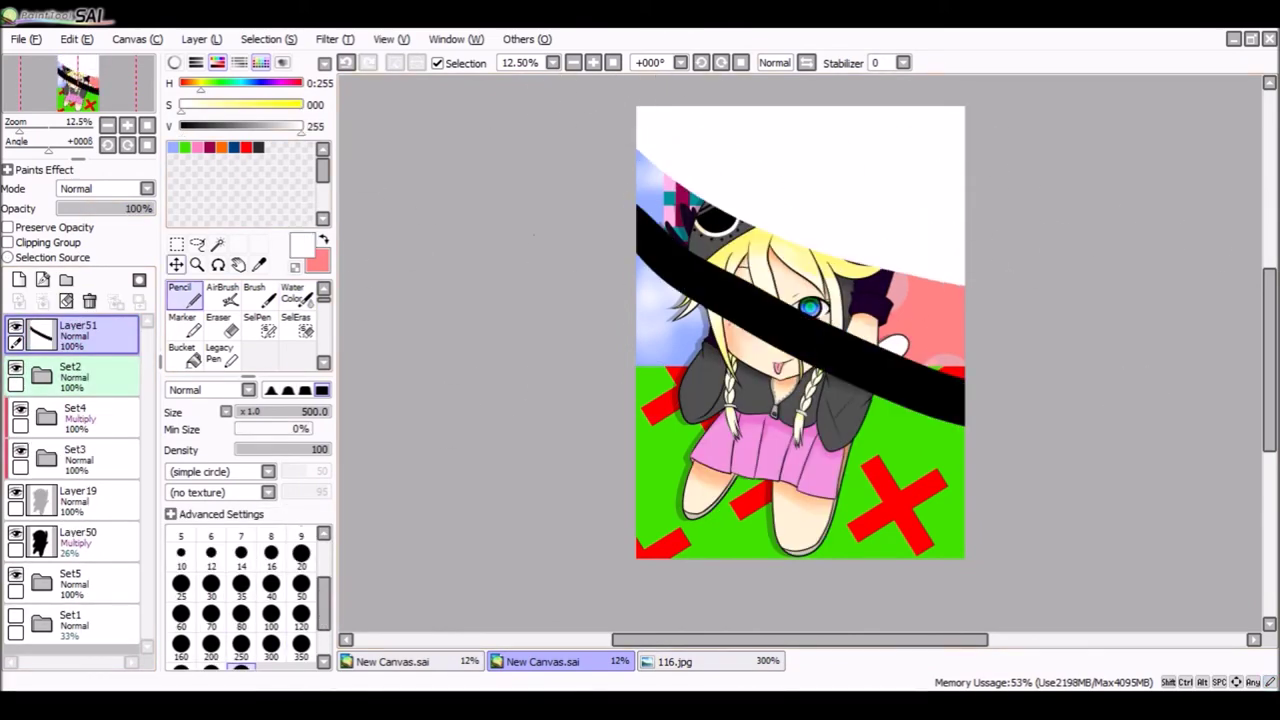
pyautogui.moveTo(700, 230); pyautogui.dragTo(1114, 388)
pyautogui.keyDown('alt'); pyautogui.click(650, 230); pyautogui.keyUp('alt')
pyautogui.moveTo(650, 230)
pyautogui.mouseDown()
pyautogui.moveTo(608, 251)
pyautogui.moveTo(577, 317)
pyautogui.moveTo(863, 430)
pyautogui.moveTo(880, 474)
pyautogui.mouseUp()
pyautogui.keyDown('alt'); pyautogui.click(700, 140); pyautogui.keyUp('alt')
pyautogui.moveTo(640, 420)
pyautogui.mouseDown()
pyautogui.moveTo(666, 543)
pyautogui.moveTo(1018, 585)
pyautogui.mouseUp()
# Blend the black and white areas into a soft gradient with Water Color at size 500 and set Layer51's opacity to 25%.
pyautogui.press('c')
pyautogui.moveTo(617, 131)
pyautogui.mouseDown()
pyautogui.moveTo(790, 177)
pyautogui.moveTo(844, 469)
pyautogui.moveTo(955, 387)
pyautogui.moveTo(960, 417)
pyautogui.mouseUp()
pyautogui.moveTo(153, 208); pyautogui.dragTo(81, 208)
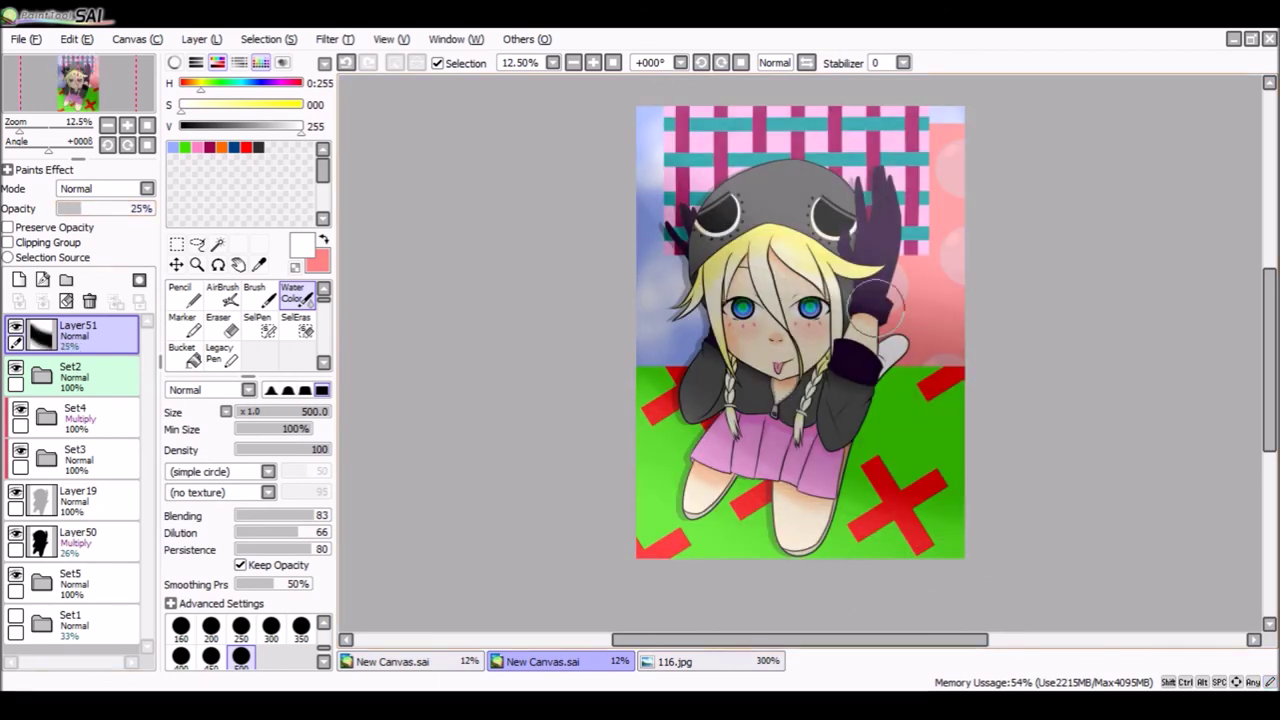
# Sample the skirt's pink and paint a short diagonal stroke on the blue sky on a new top layer, using the Pencil at size 50.
pyautogui.hotkey('ctrl', 'shift', 'n')
pyautogui.press('n')
pyautogui.scroll(2, 858, 208)
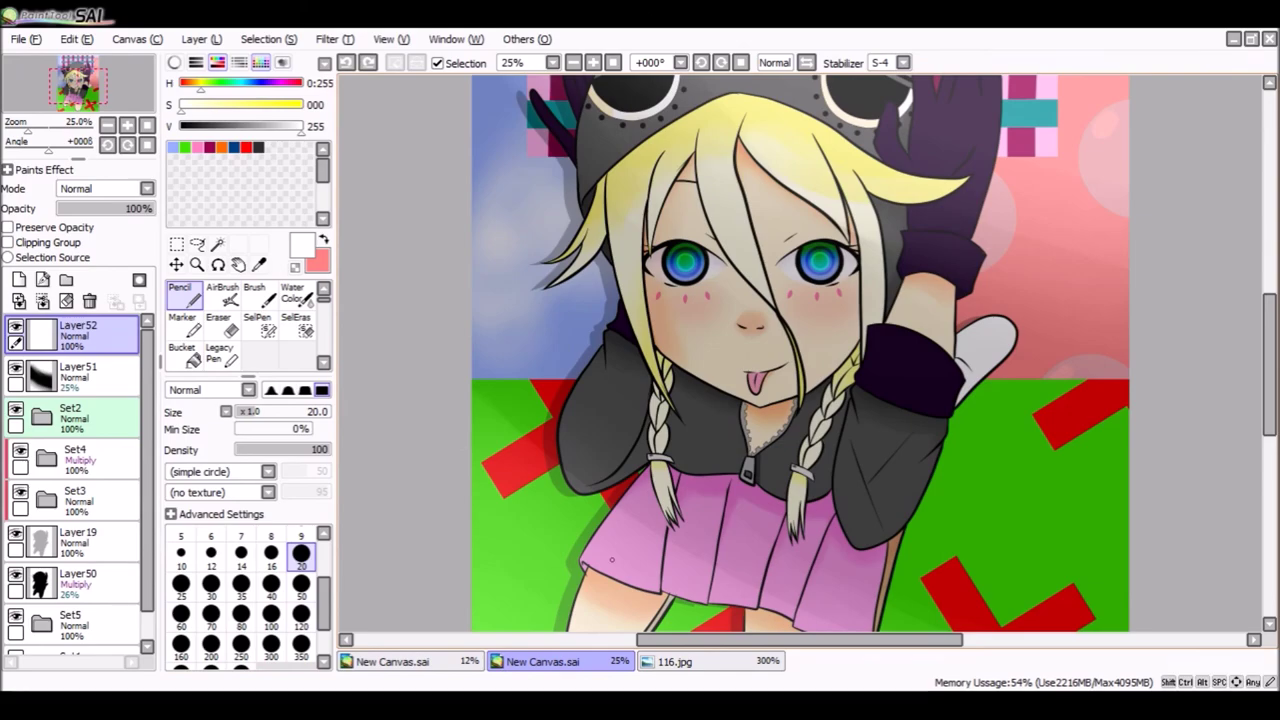
pyautogui.keyDown('alt'); pyautogui.click(612, 560); pyautogui.keyUp('alt')
pyautogui.moveTo(516, 334); pyautogui.dragTo(493, 354)
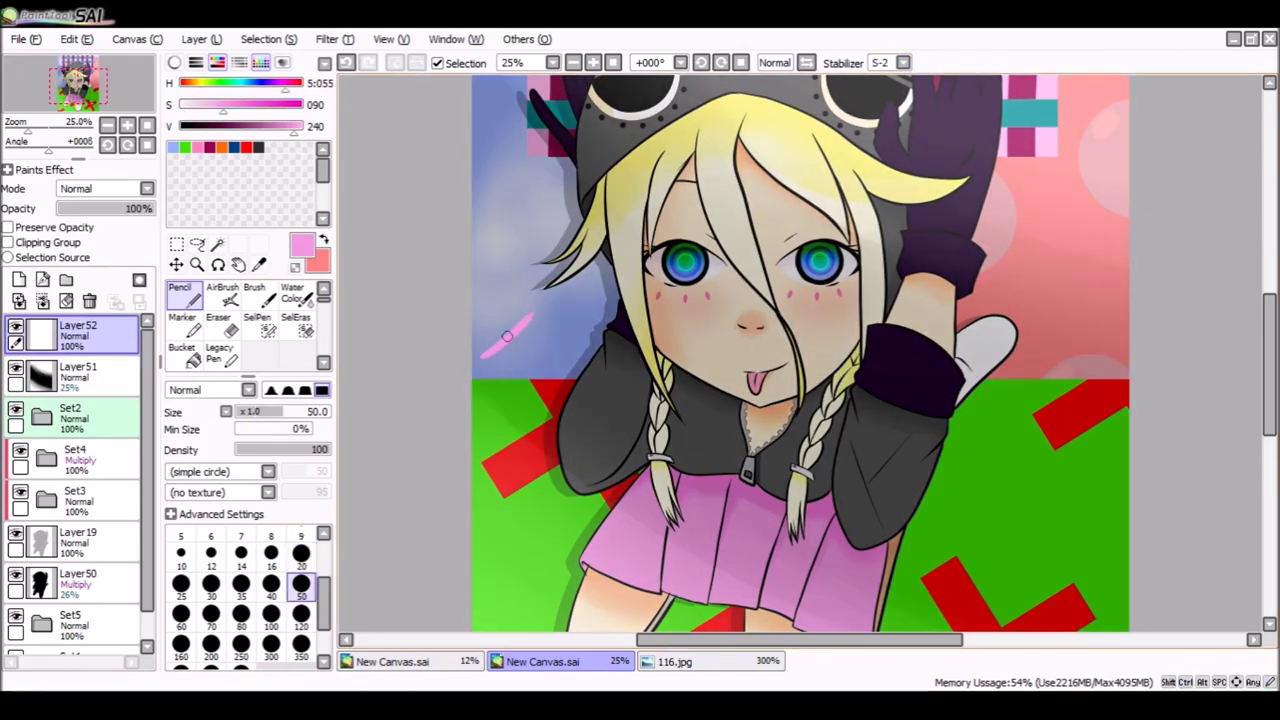